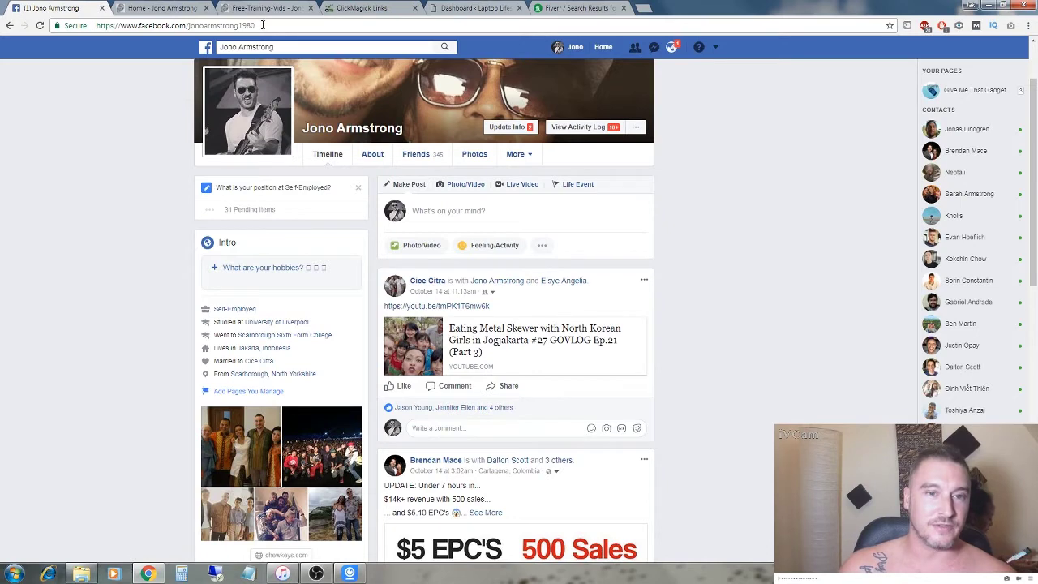
Look over the Facebook profile page, the personal website's home page and the list of free training videos
drag(262, 25, 200, 25)
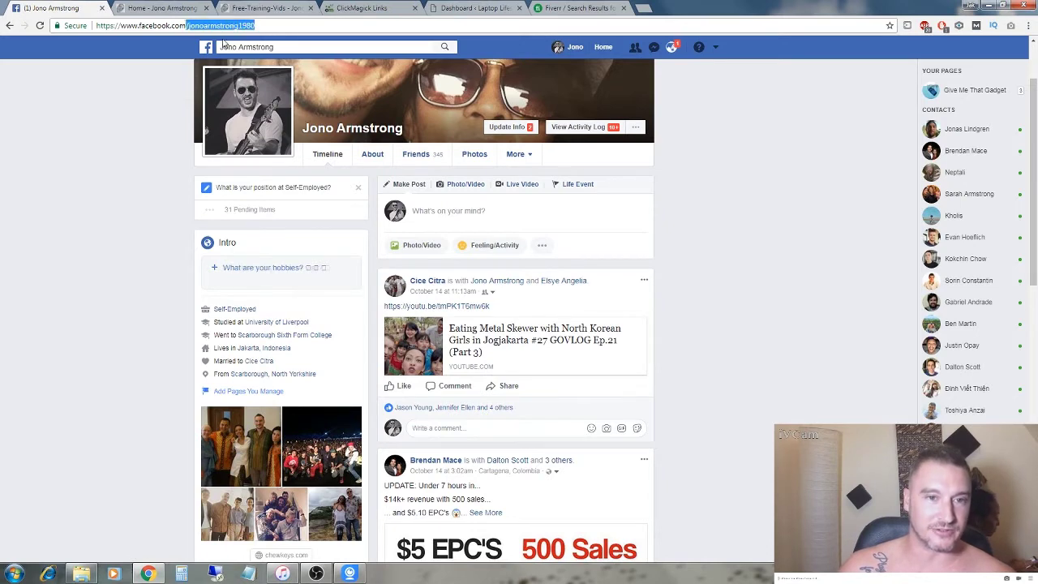
click(104, 125)
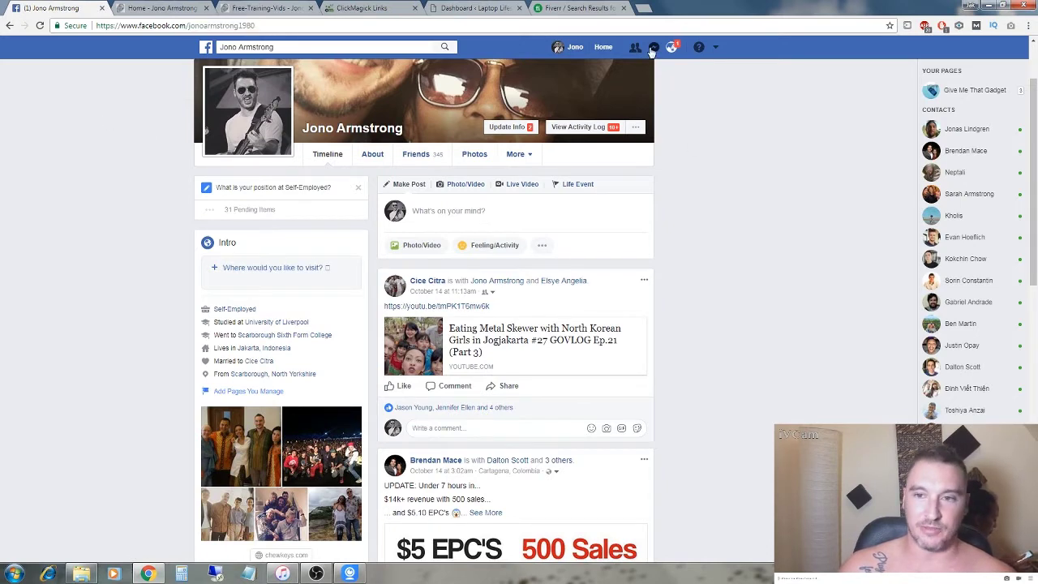
click(154, 9)
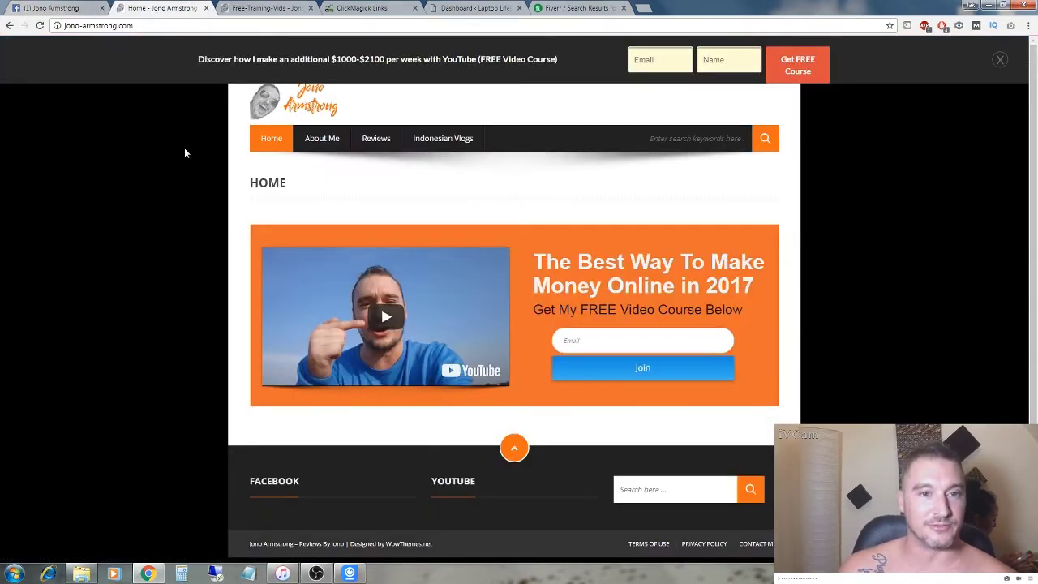
click(272, 10)
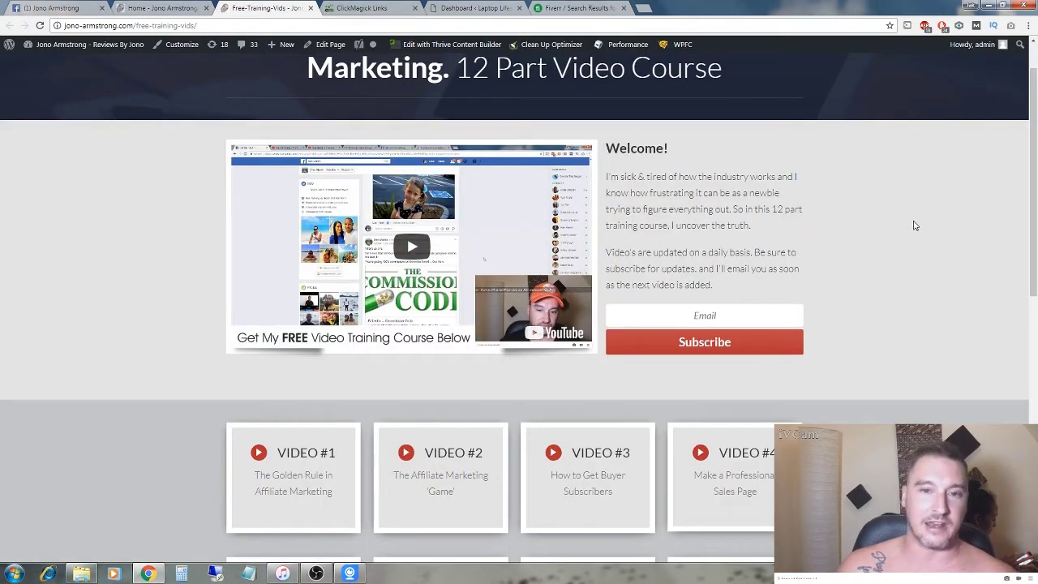
scroll(913, 225, down, 2)
scroll(915, 224, down, 1)
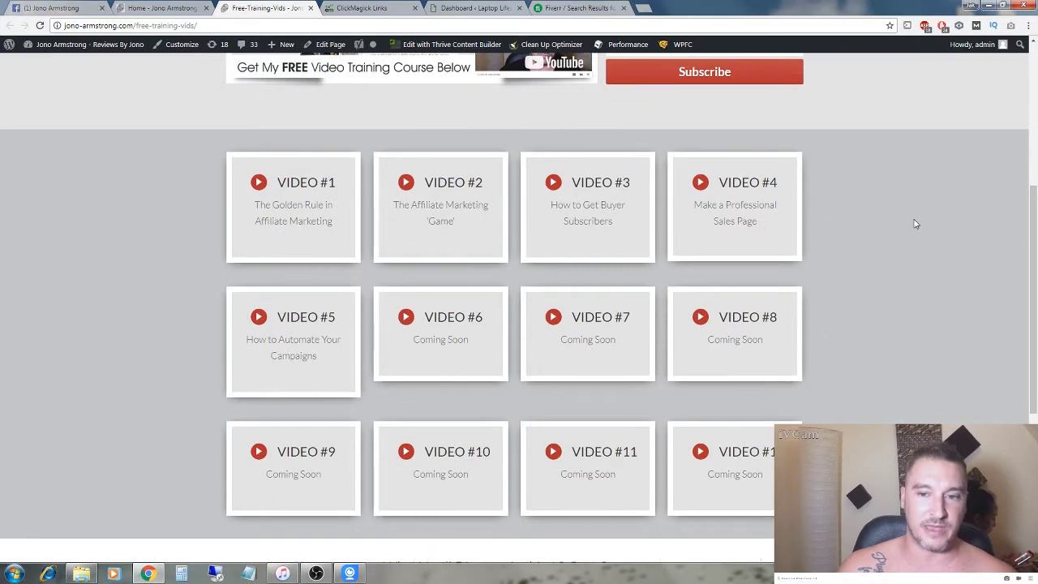
scroll(915, 224, up, 1)
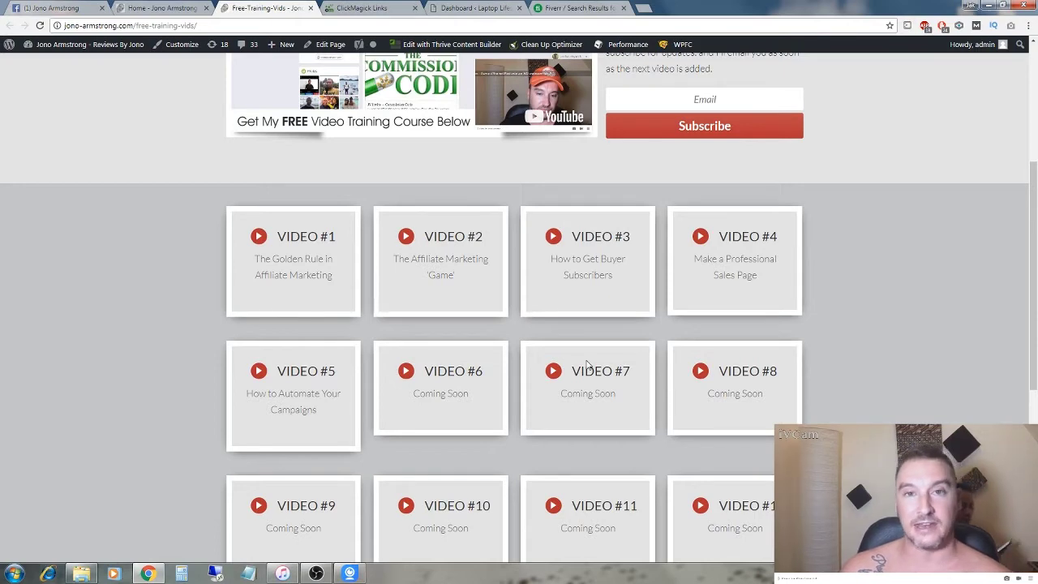
scroll(156, 75, up, 2)
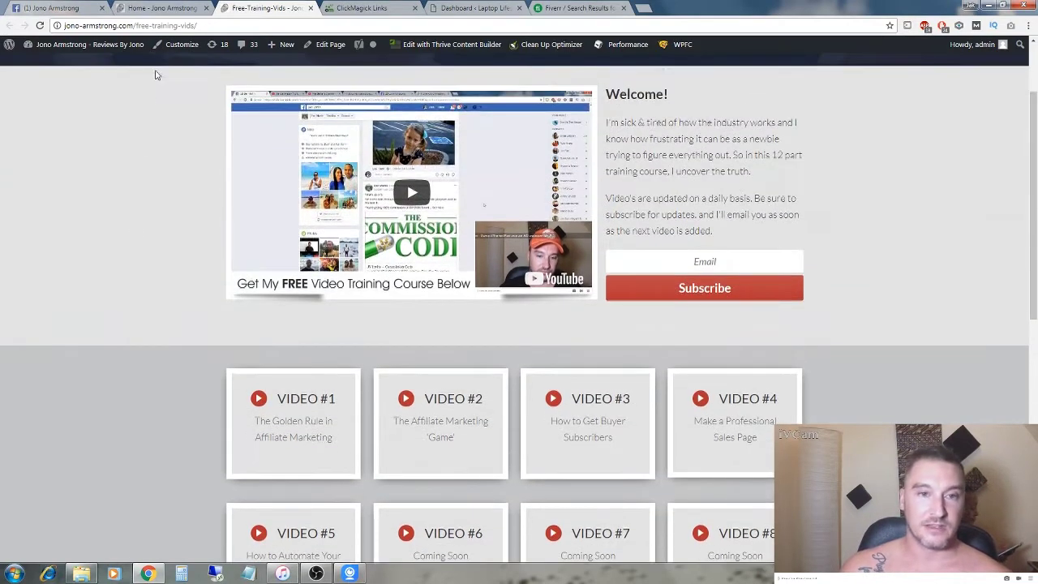
click(174, 9)
click(71, 10)
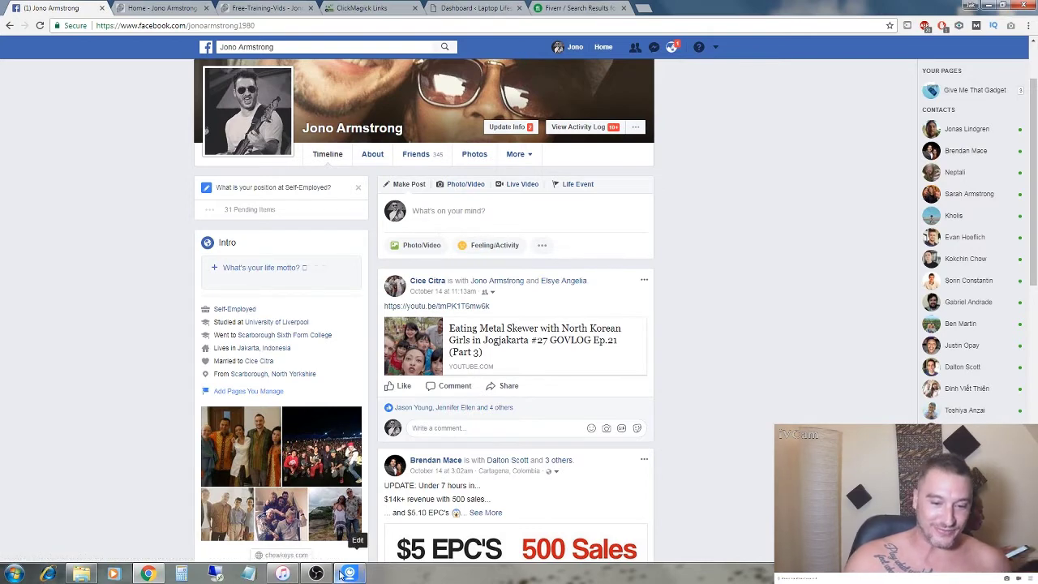
mouse_move(318, 574)
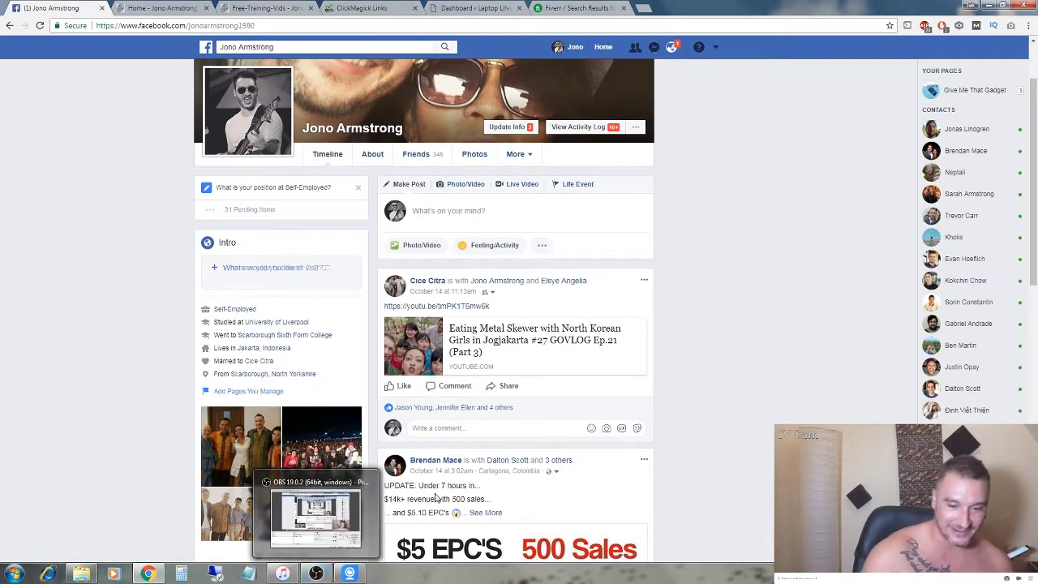
mouse_move(351, 574)
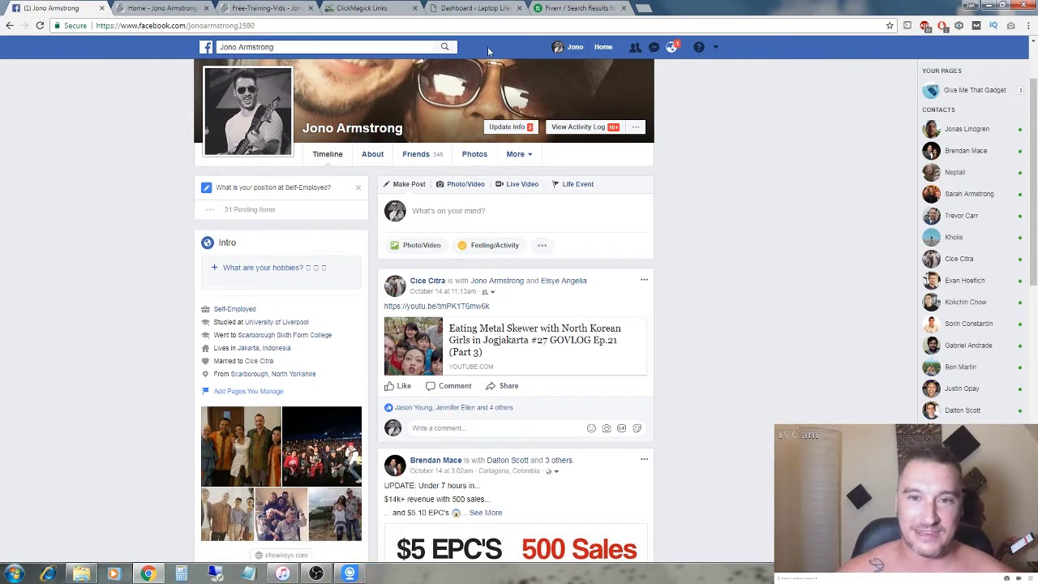
Open the GoDaddy website in a new browser tab
click(643, 9)
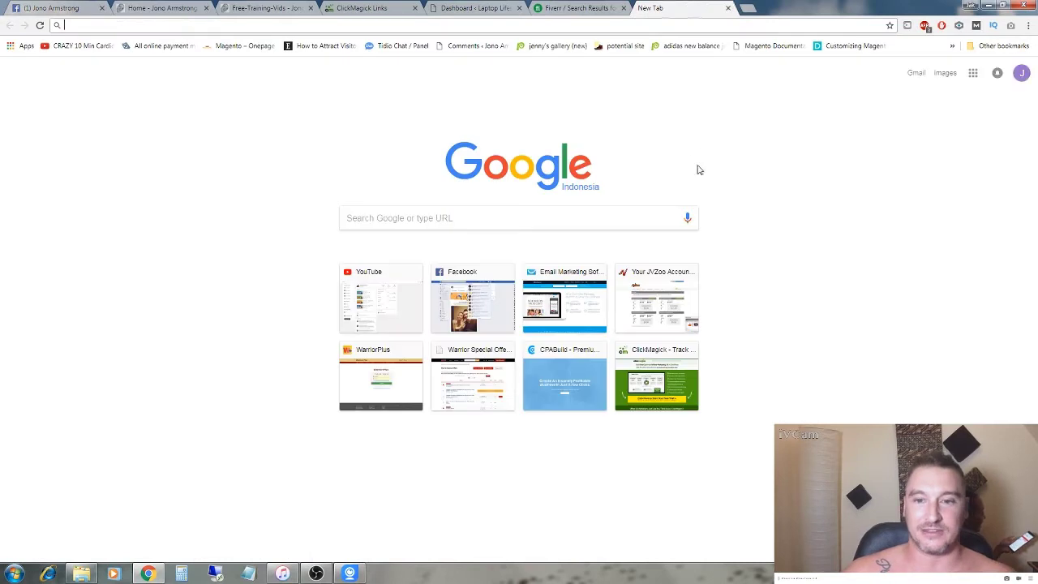
click(530, 215)
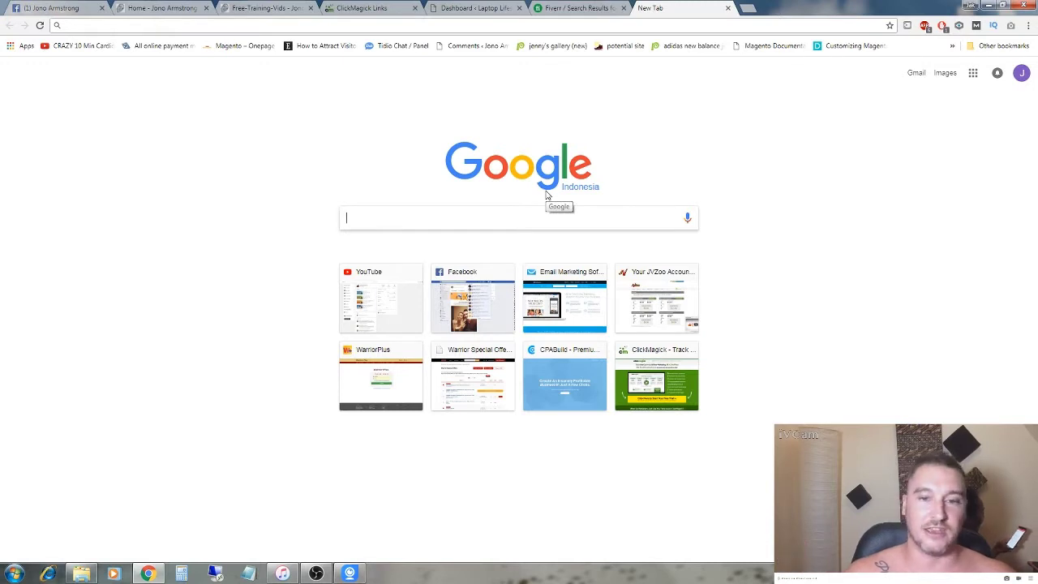
click(433, 26)
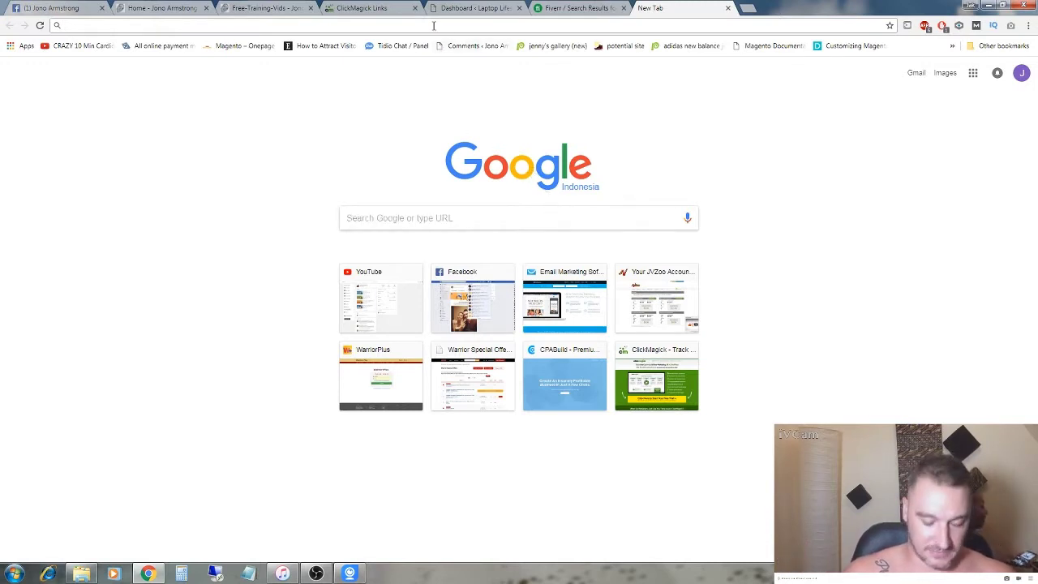
text(godaddy)
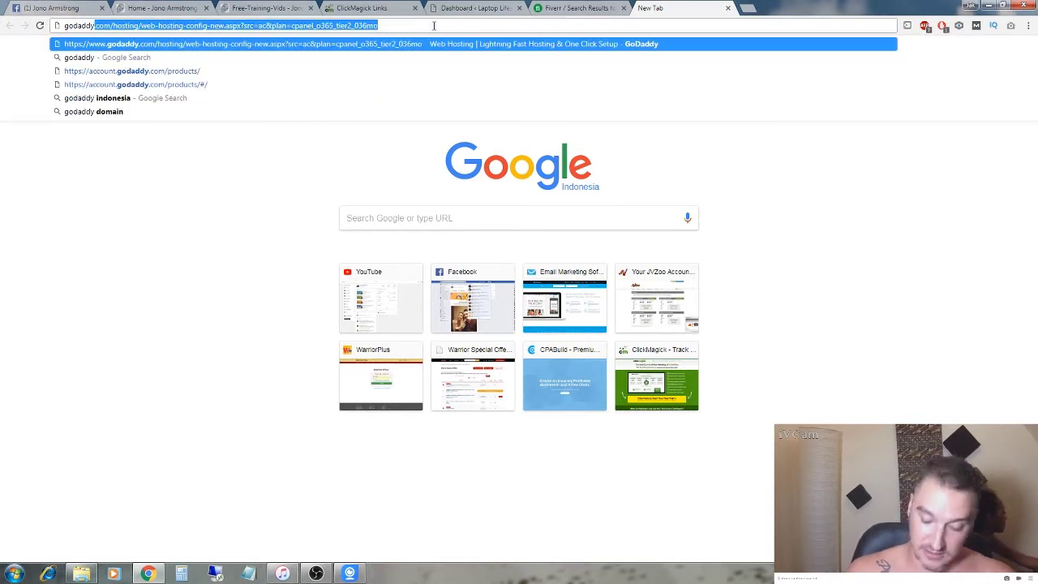
key(Return)
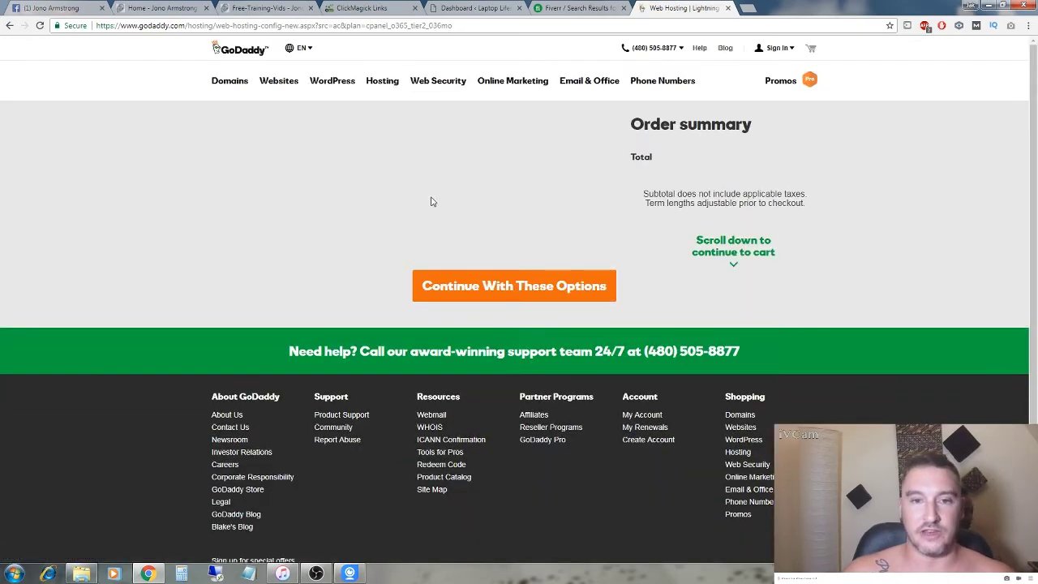
Sign in to the GoDaddy account with the saved credentials and go to the home page with the domain search
click(778, 50)
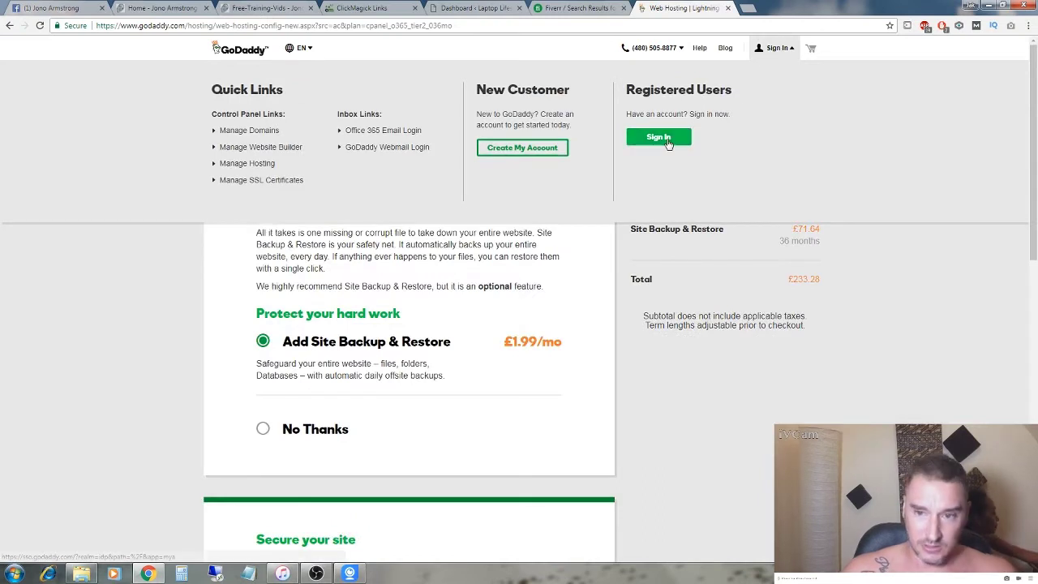
click(666, 139)
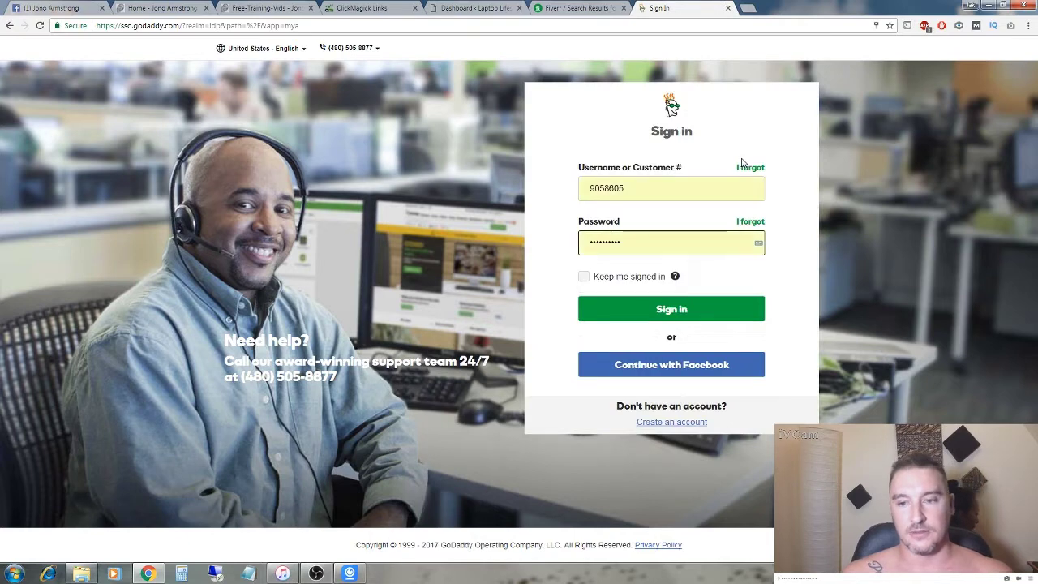
click(627, 315)
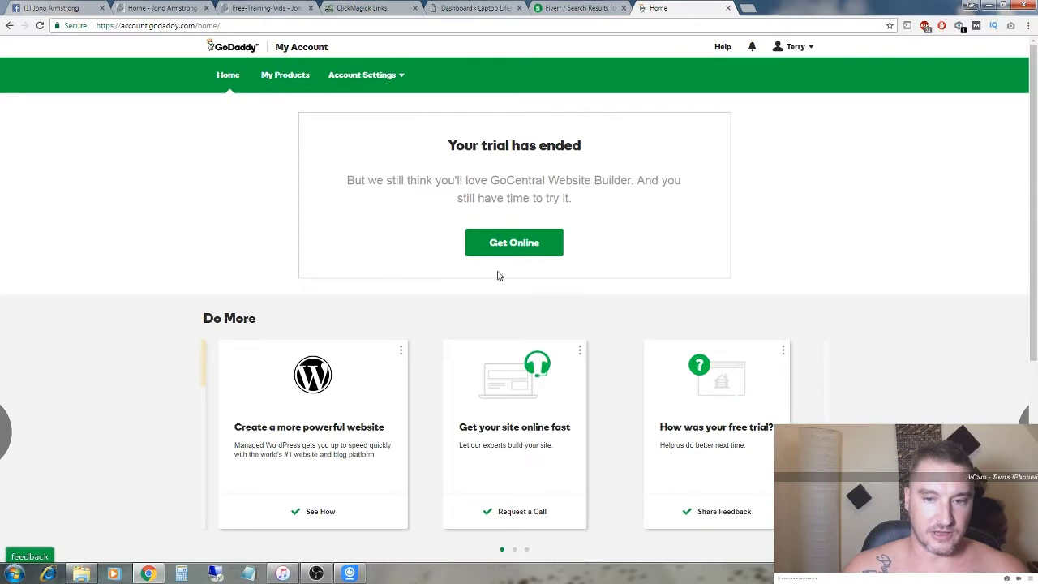
click(231, 77)
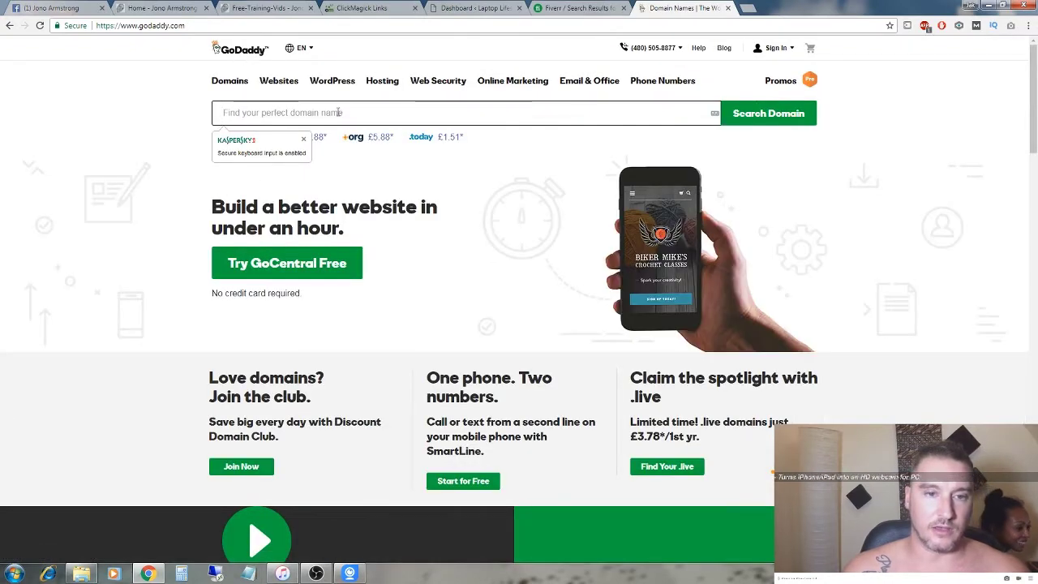
View the personal website's home page and the Laptop Lifestyle WordPress dashboard, and return to the GoDaddy domain search
click(160, 8)
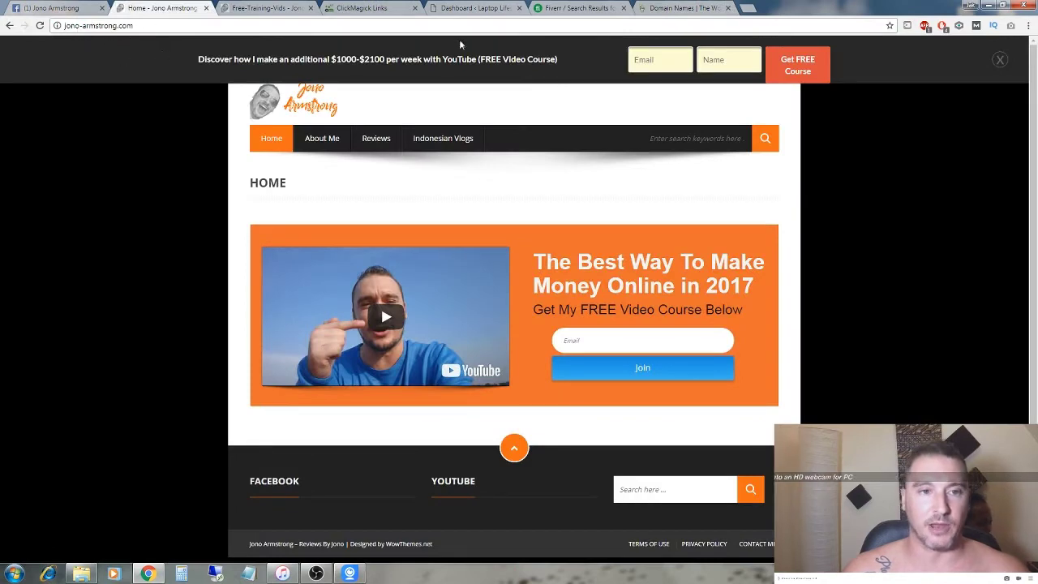
click(477, 8)
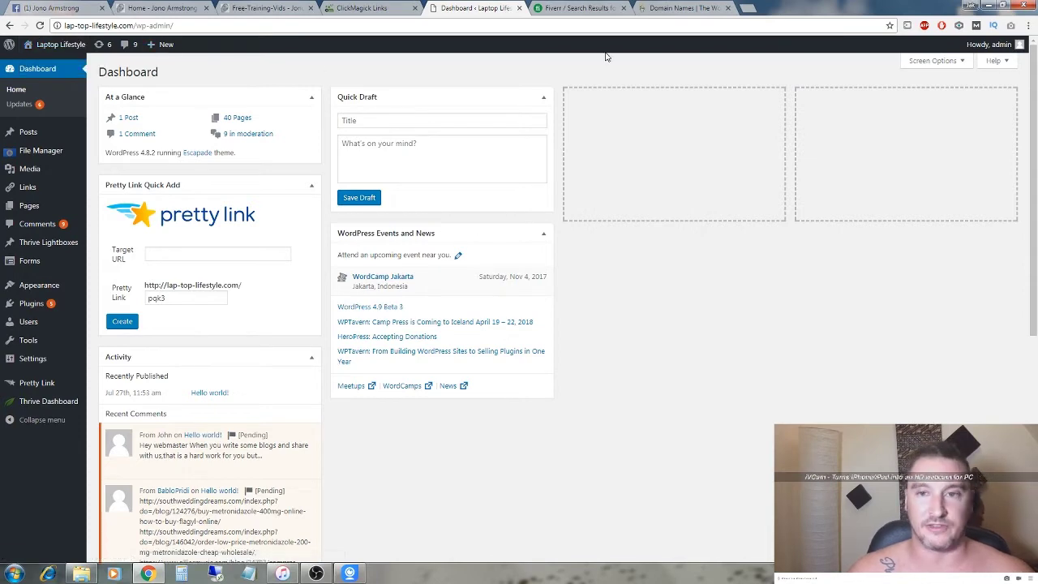
click(681, 9)
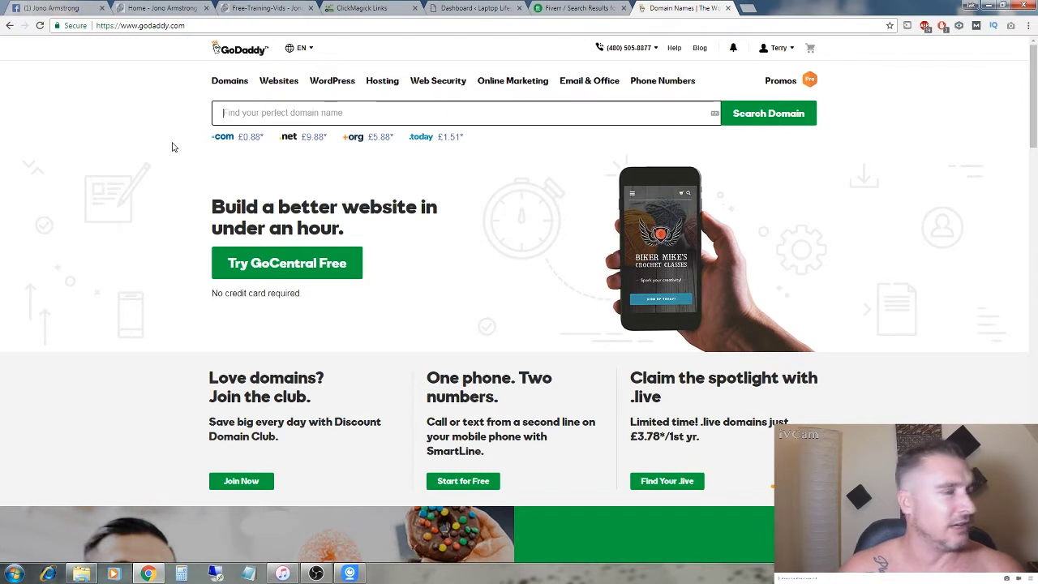
click(346, 112)
click(142, 108)
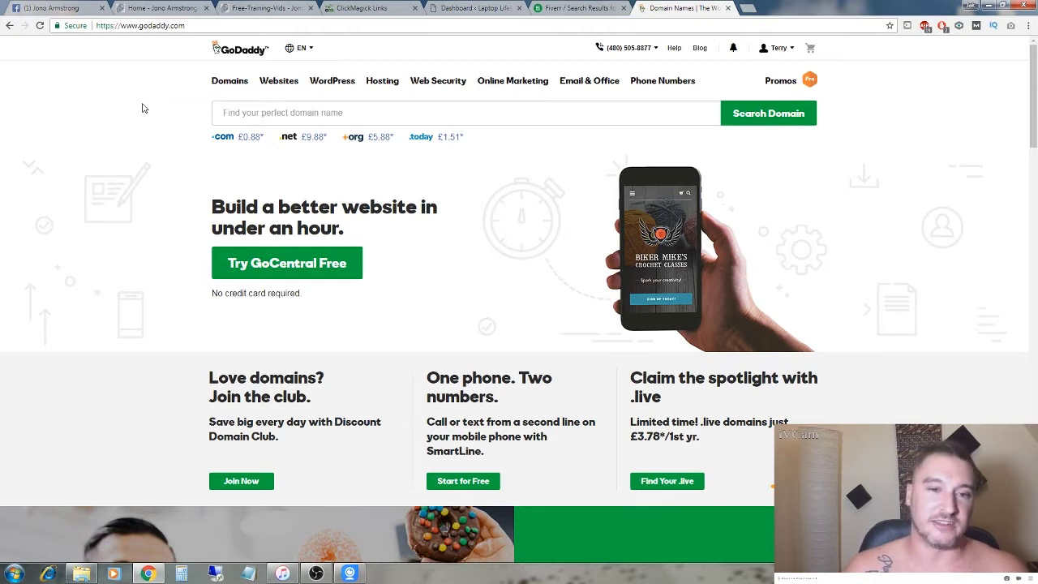
Search GoDaddy for the domain name make150bucksperday and look over the offered extensions and alternatives
click(262, 113)
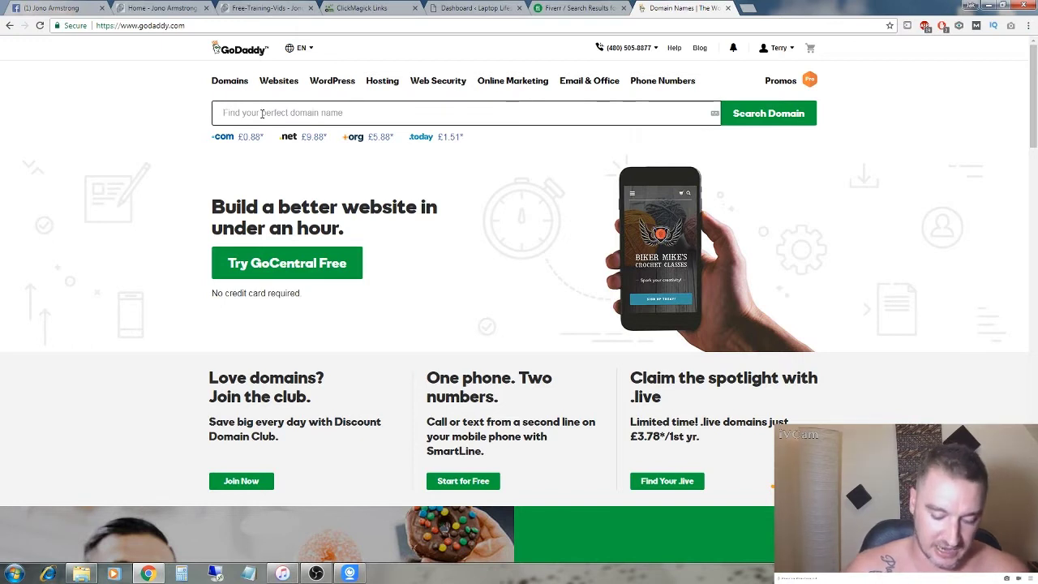
text(m)
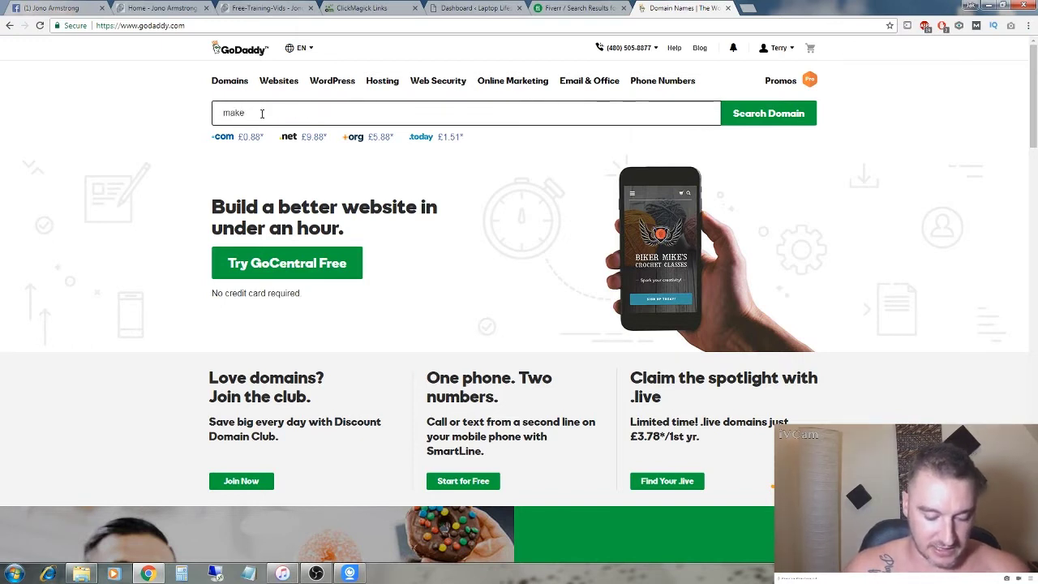
text(ake)
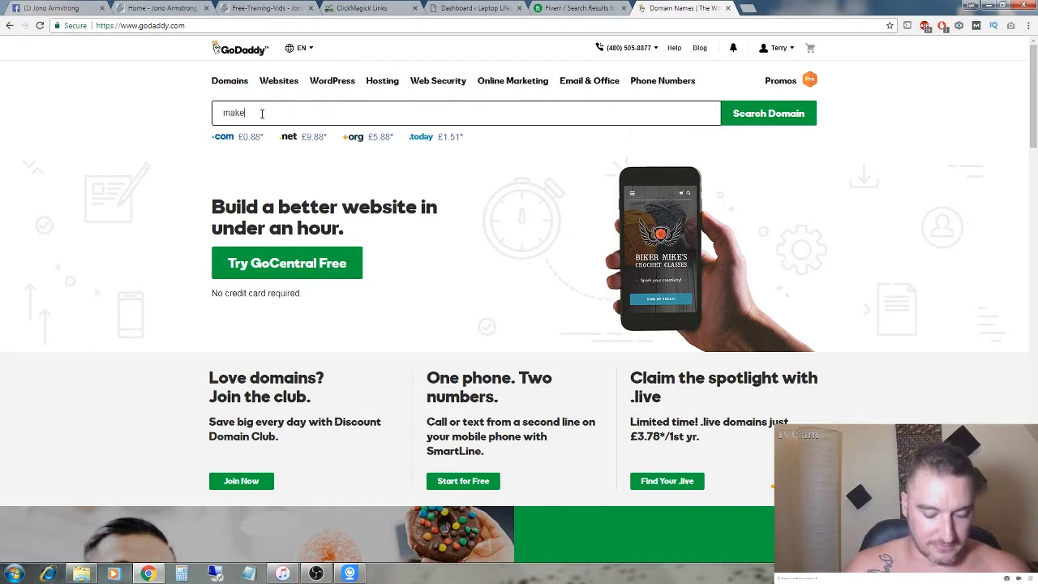
text(150bucksperday)
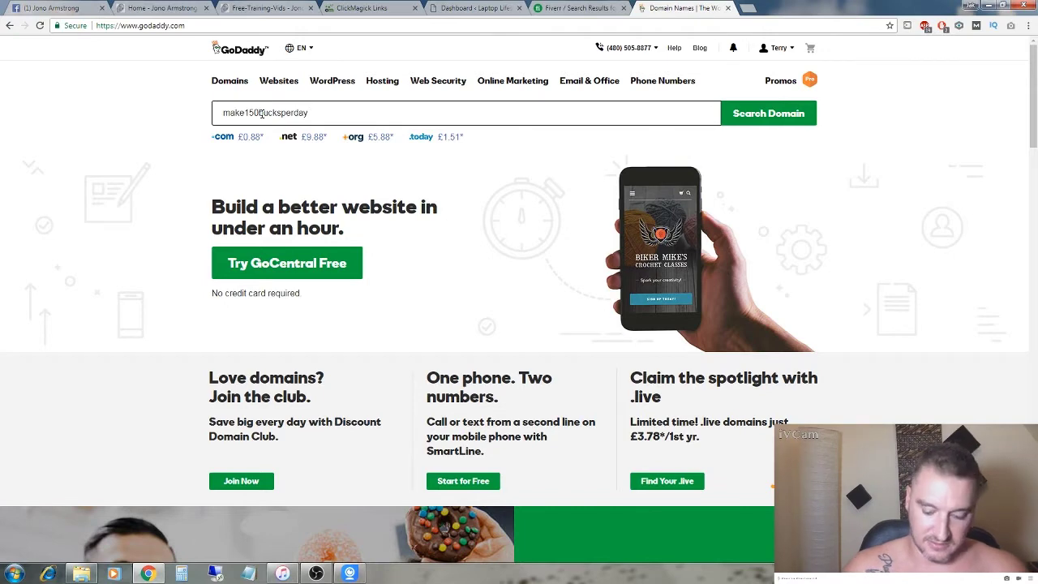
click(740, 122)
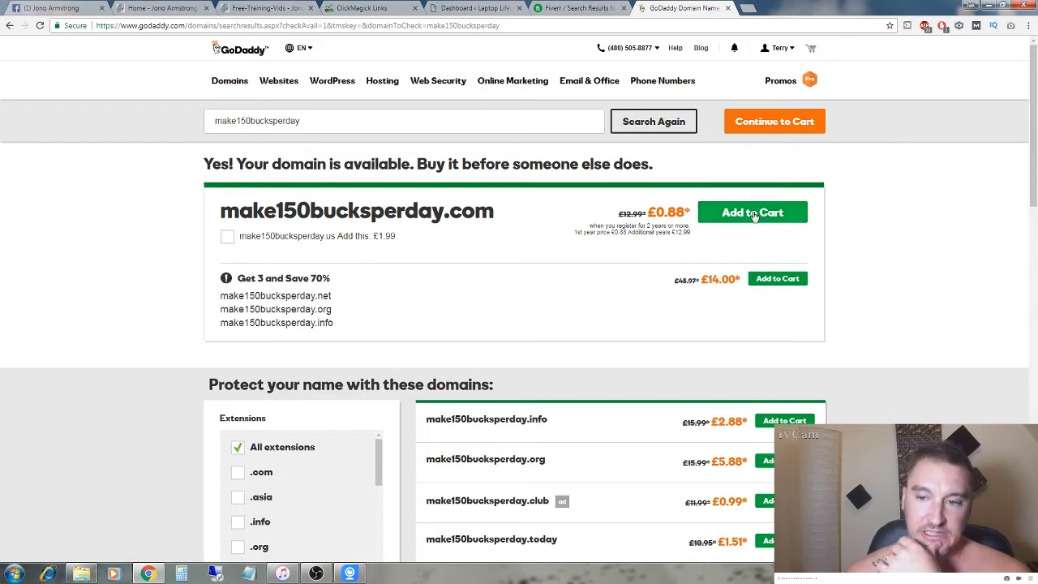
scroll(433, 348, down, 3)
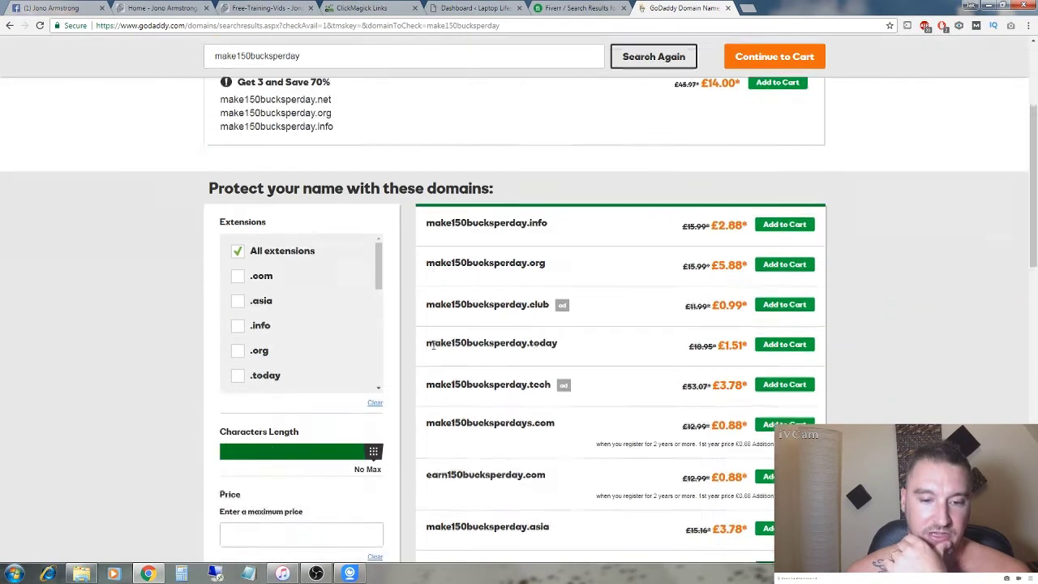
scroll(436, 349, up, 3)
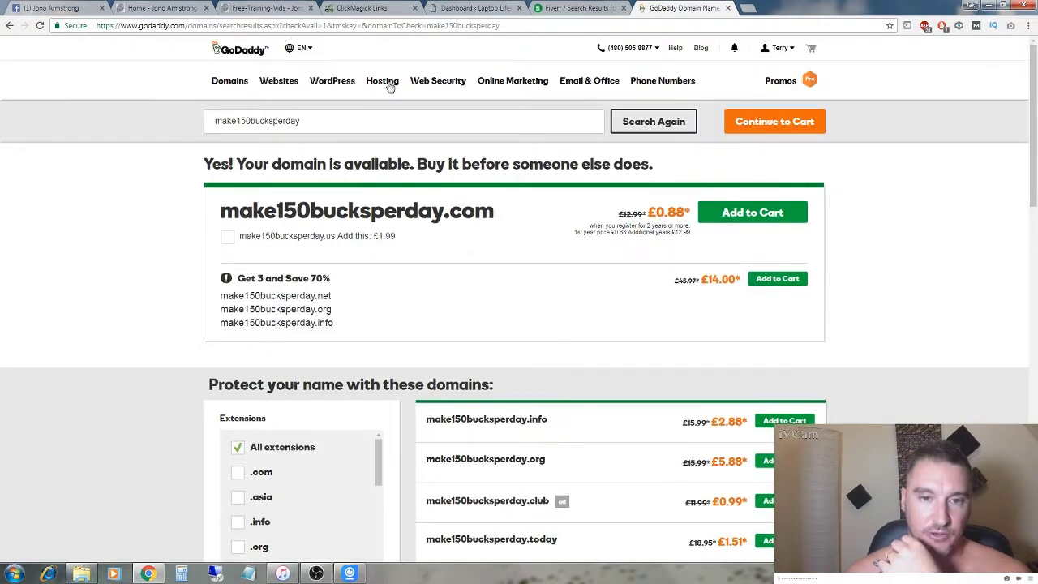
Open GoDaddy's Web Hosting plans and compare the number of websites allowed by the Economy and Deluxe plans
mouse_move(387, 86)
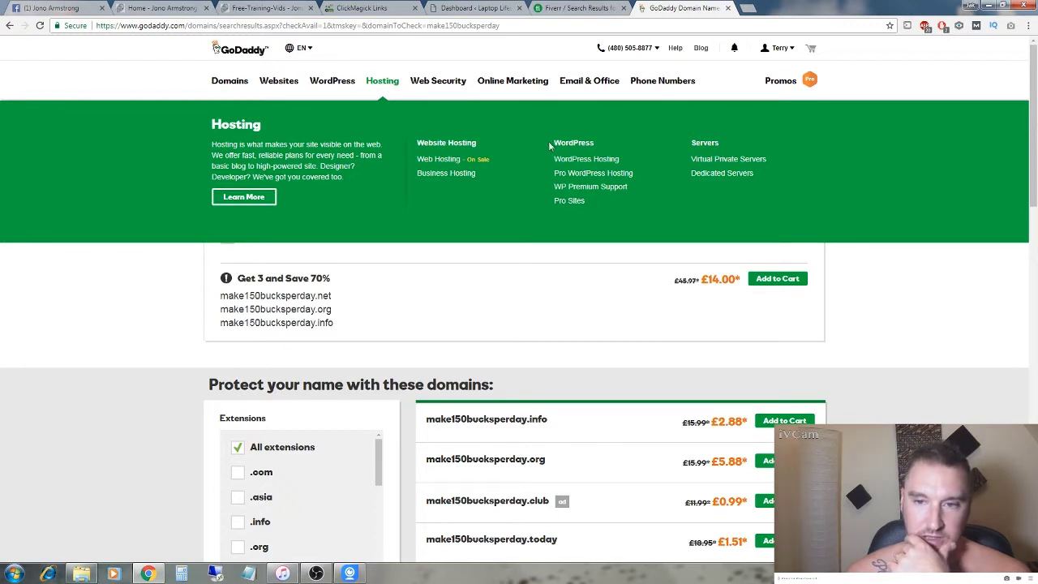
click(438, 160)
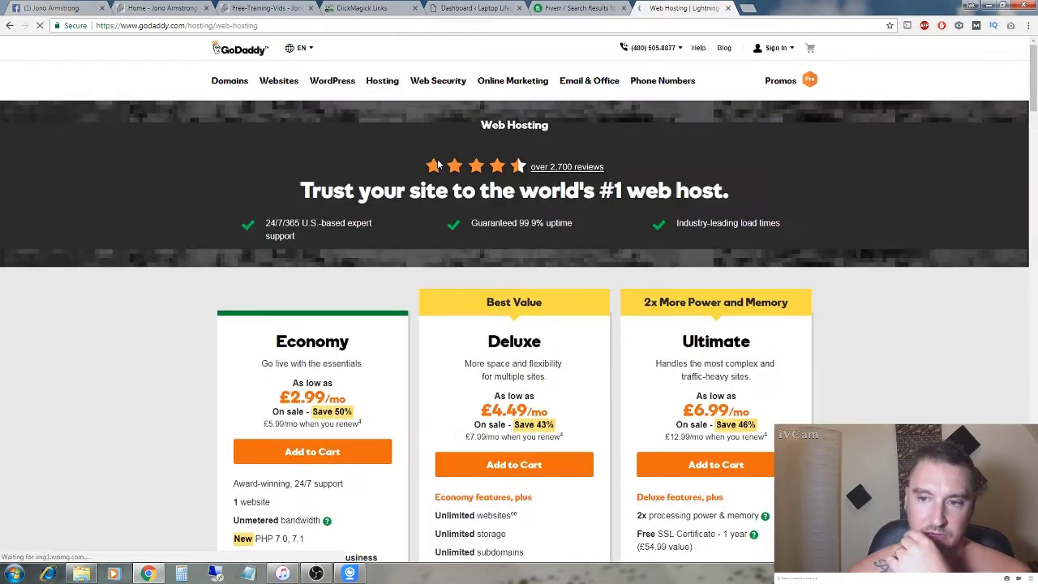
scroll(413, 227, down, 2)
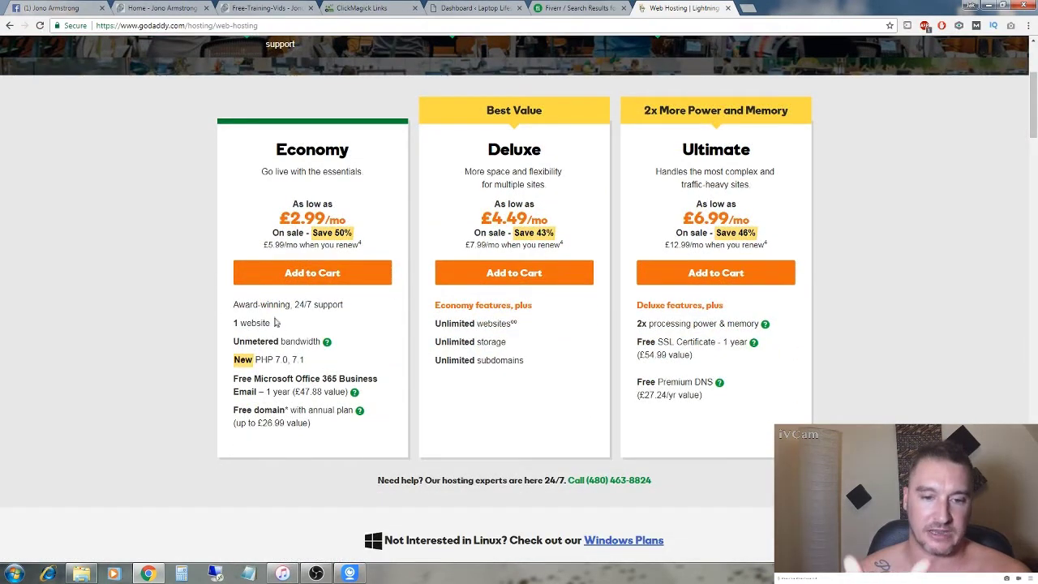
drag(276, 323, 230, 324)
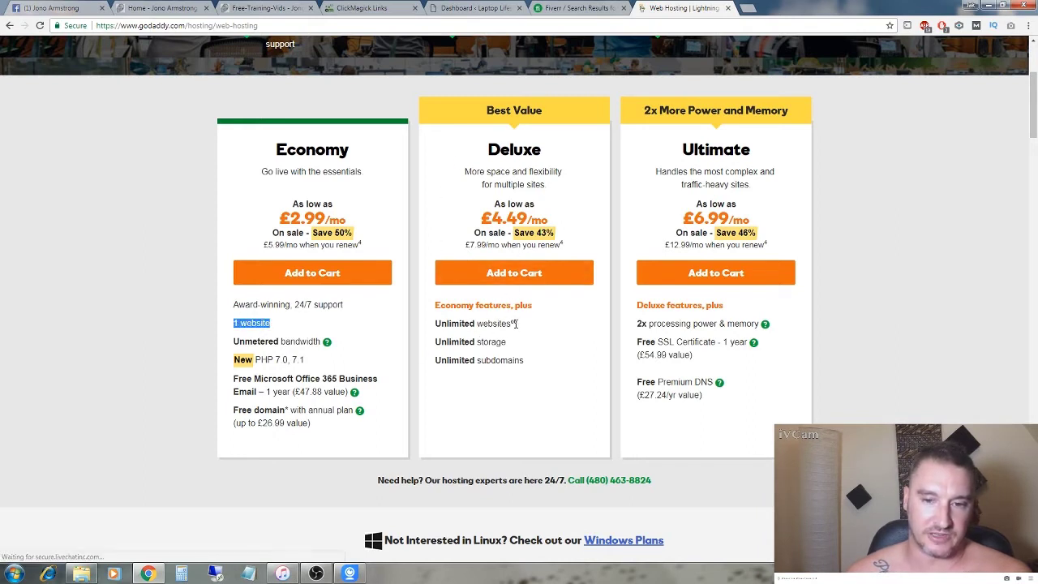
drag(436, 323, 507, 332)
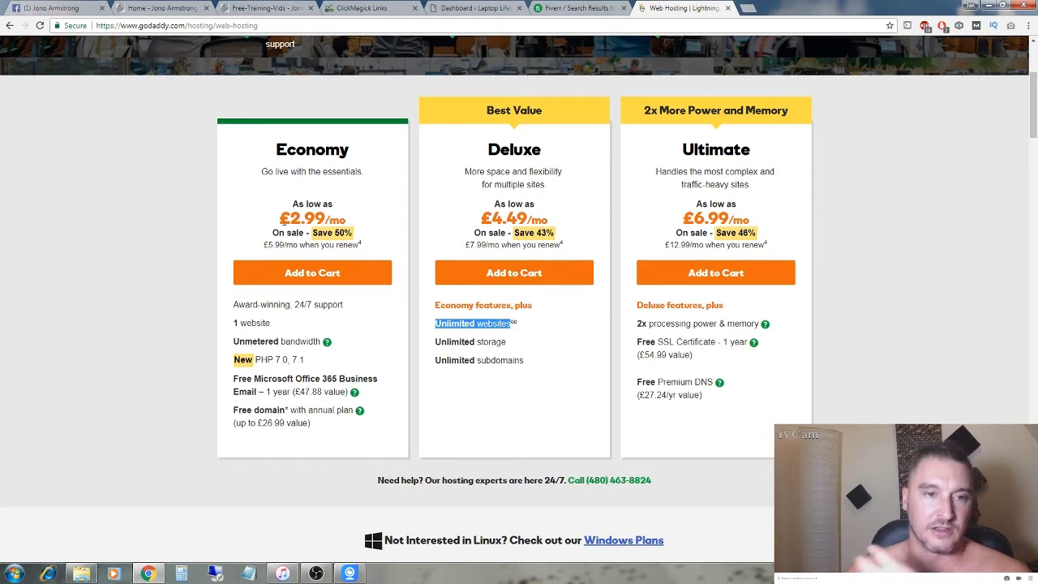
View the personal website and the Laptop Lifestyle WordPress dashboard, and check the Deluxe plan's monthly price on GoDaddy's Web Hosting page
click(169, 9)
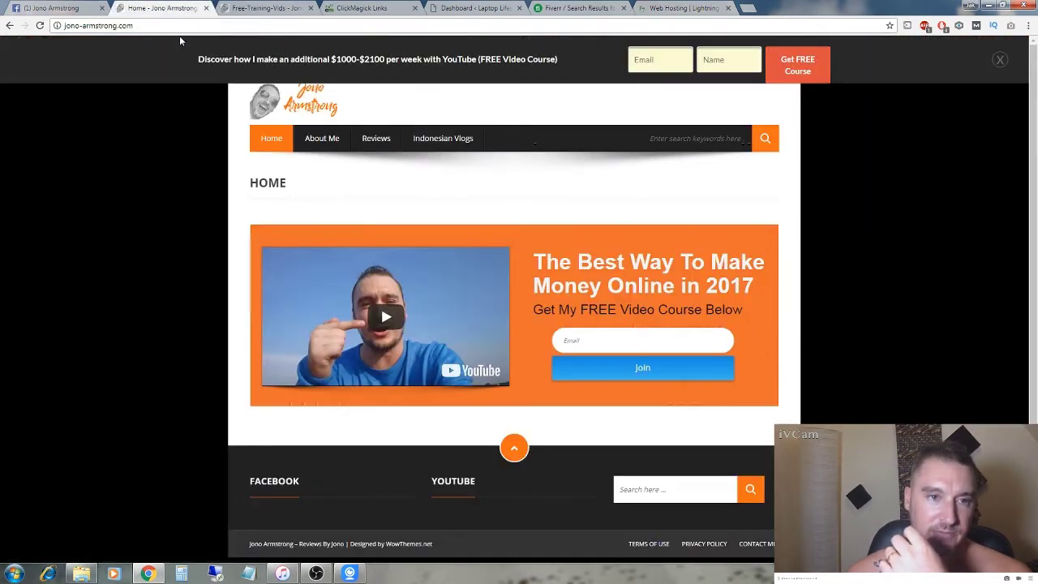
click(472, 8)
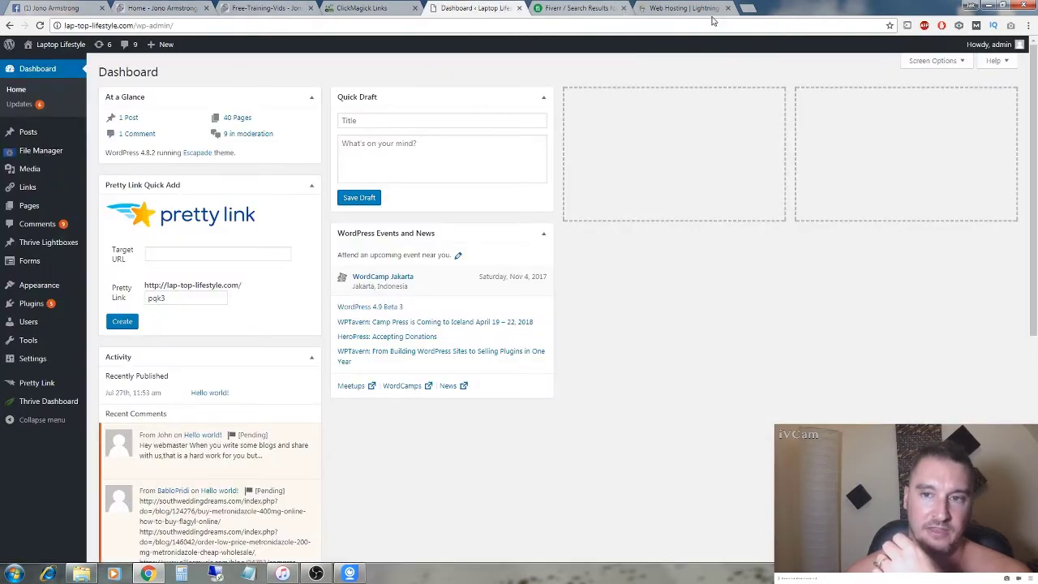
click(680, 9)
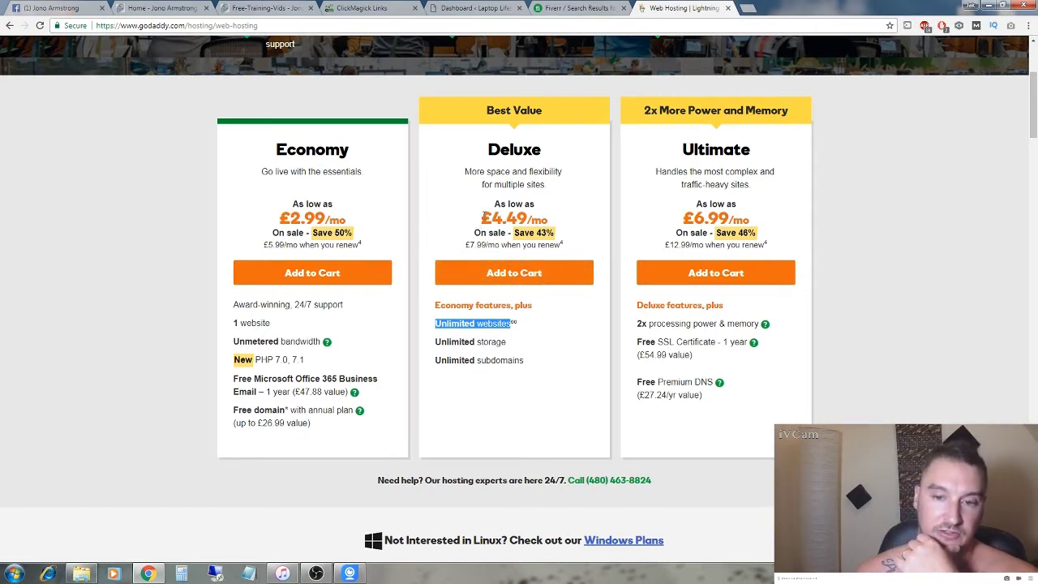
drag(482, 217, 545, 219)
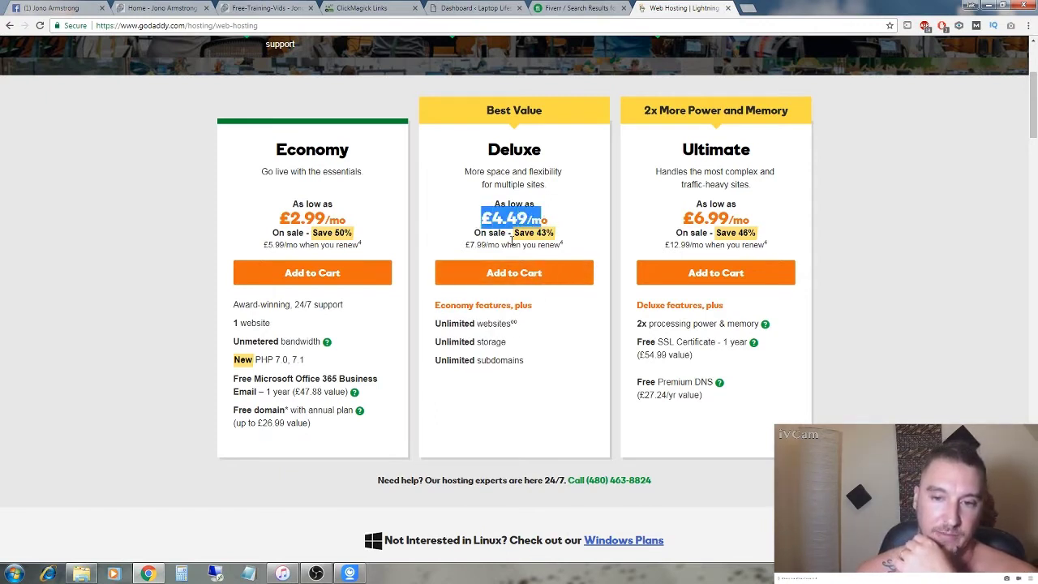
click(575, 216)
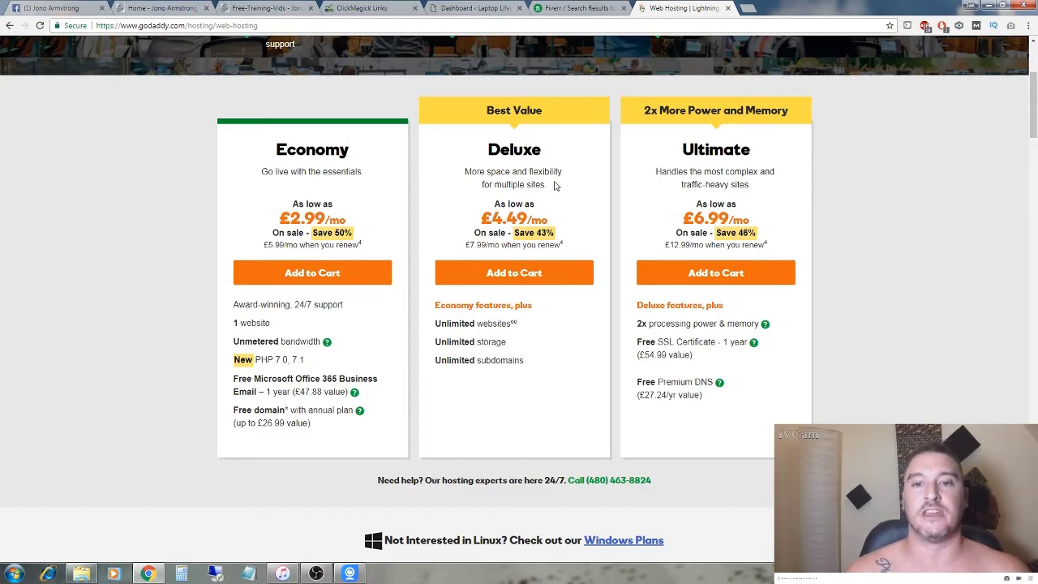
Look over the GoDaddy account links and the rest of the Web Hosting page, including the support contacts in the footer
scroll(551, 225, up, 1)
scroll(552, 225, up, 3)
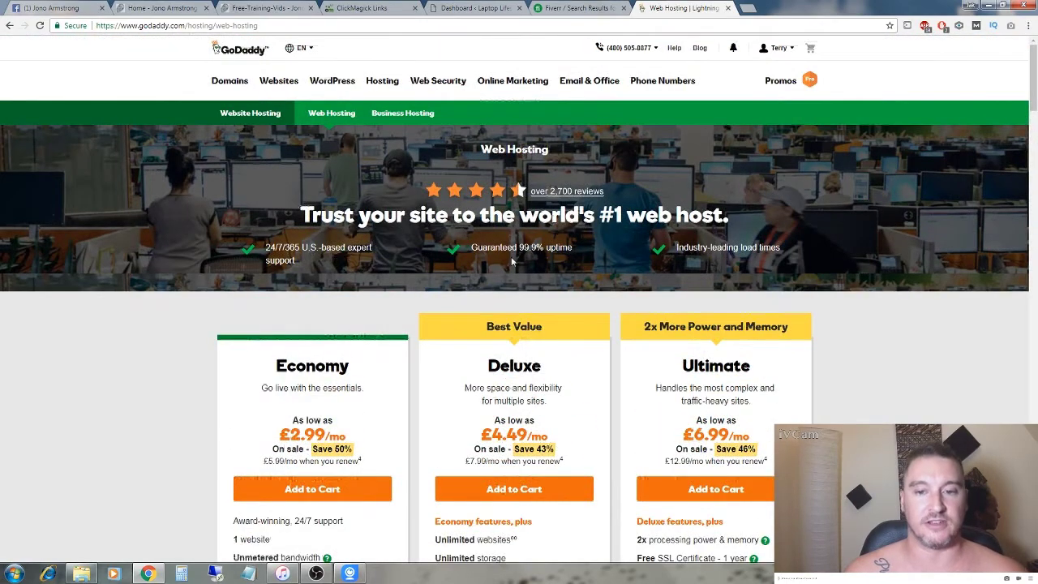
click(778, 50)
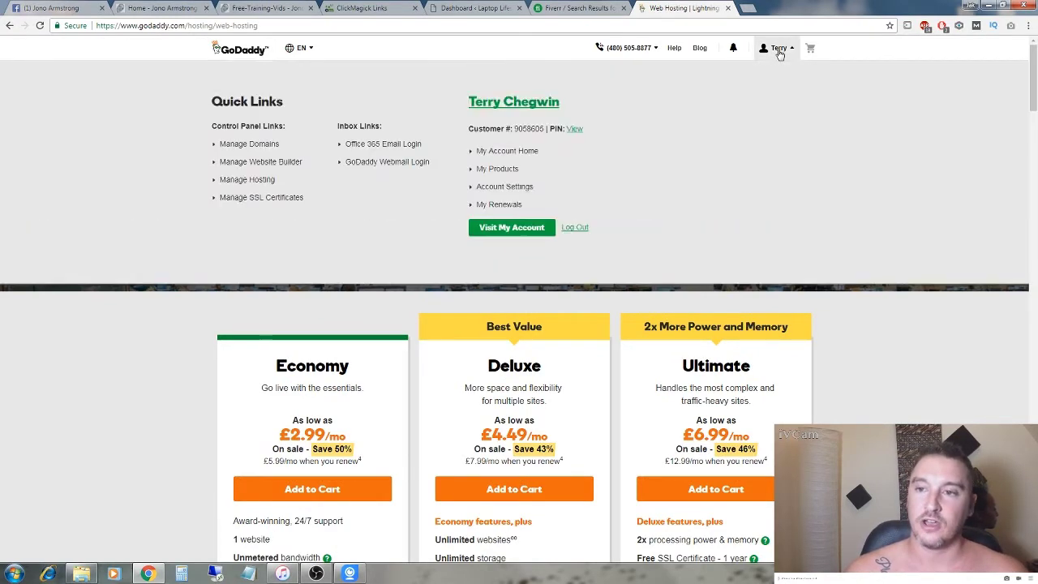
scroll(540, 364, down, 15)
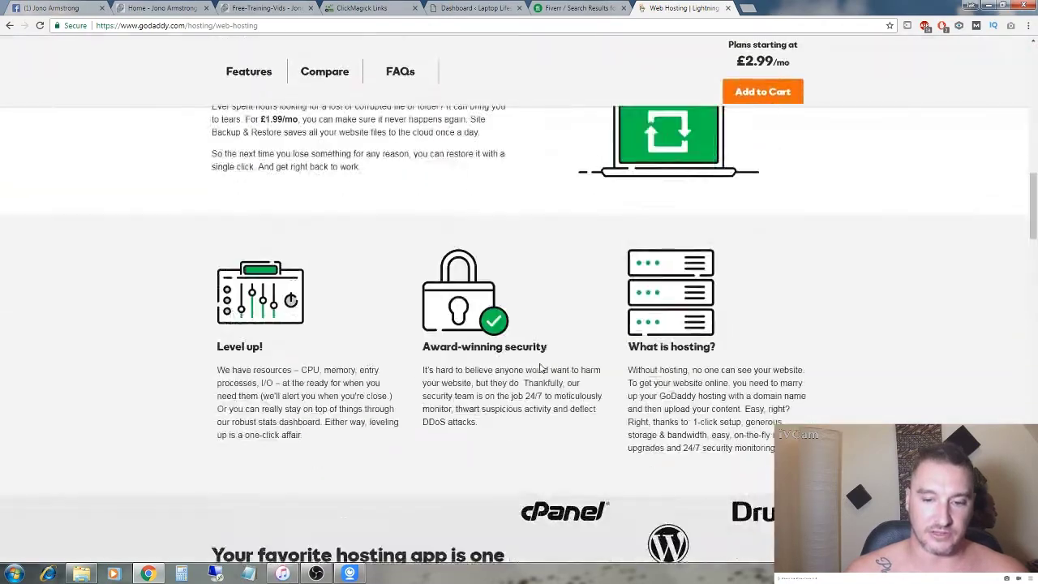
scroll(546, 368, down, 20)
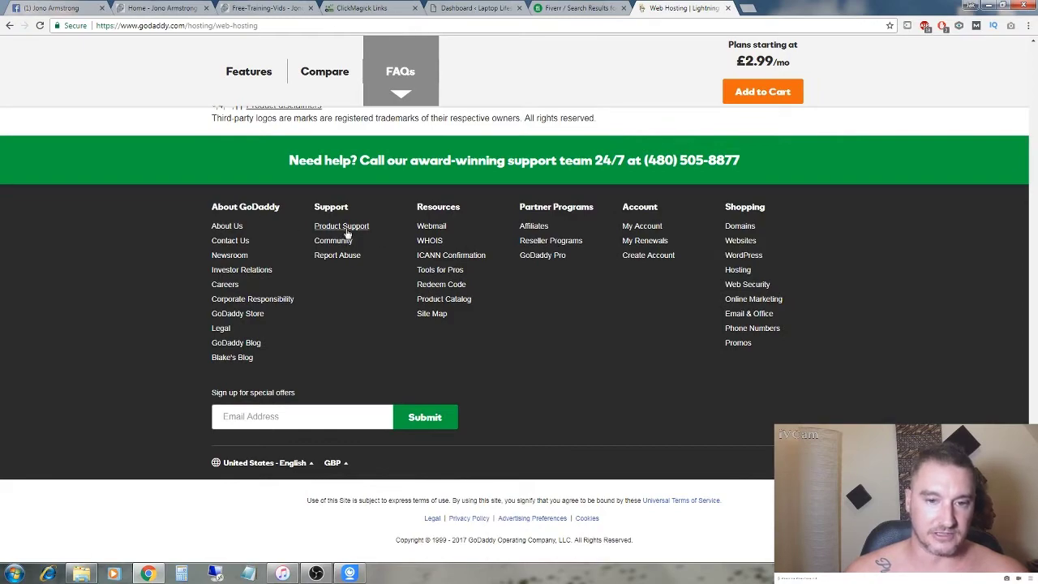
scroll(517, 276, up, 20)
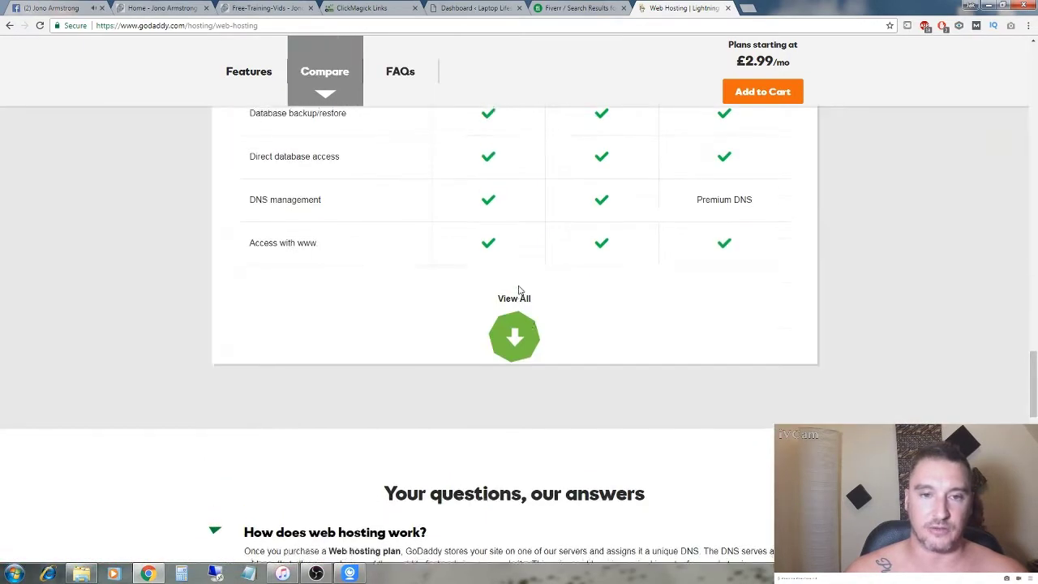
scroll(517, 294, up, 4)
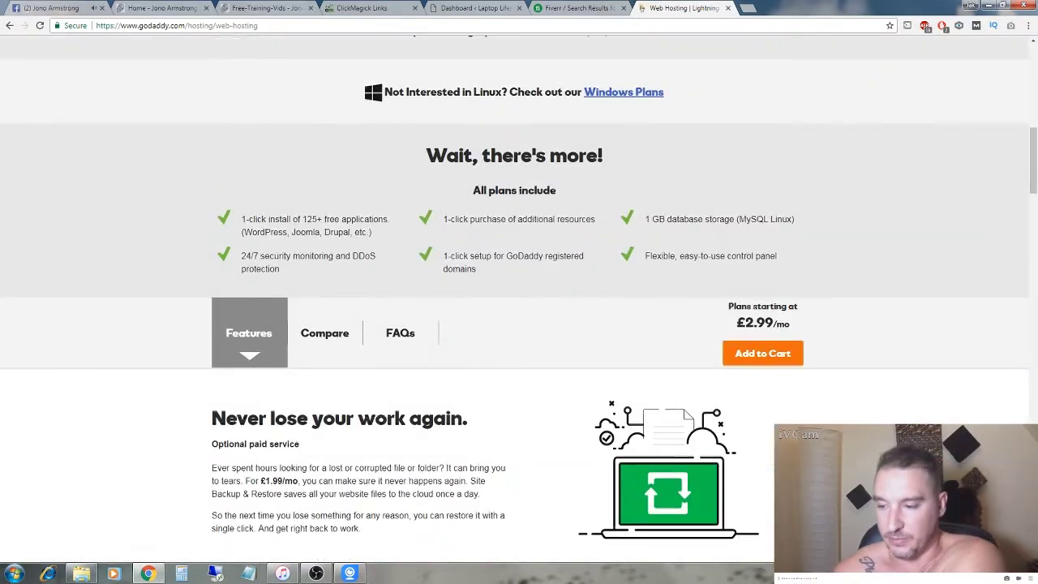
scroll(591, 401, up, 8)
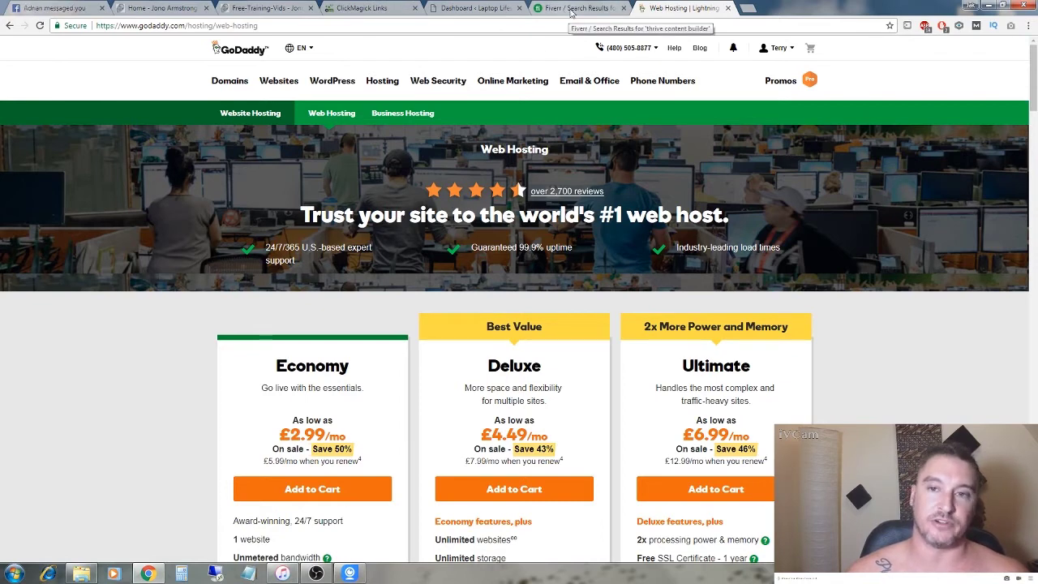
Switch to Fiverr, review the results for thrive content builder, and open the gig for installing and activating Thrive Content Builder
click(571, 11)
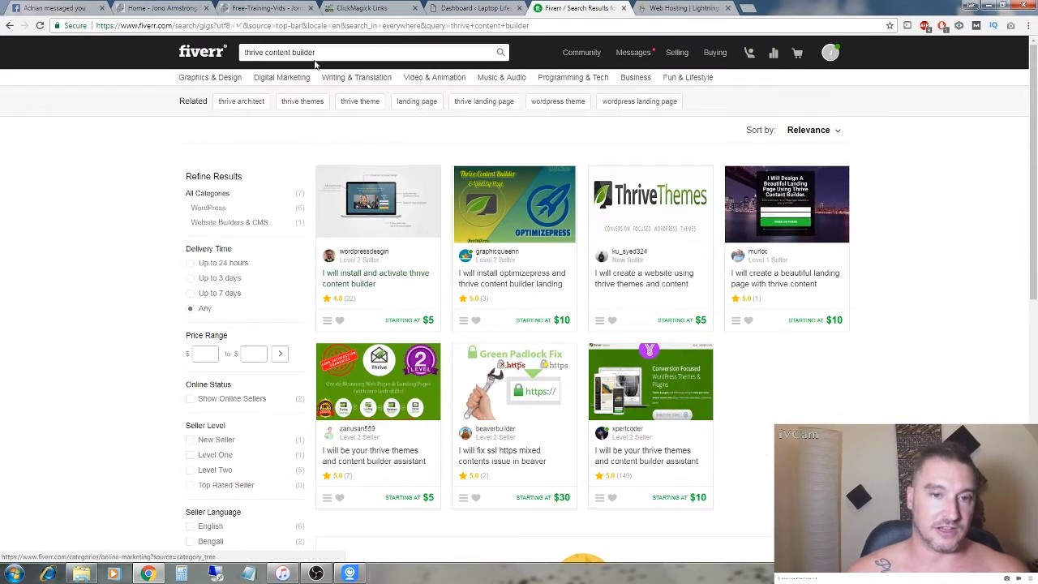
drag(321, 52, 248, 46)
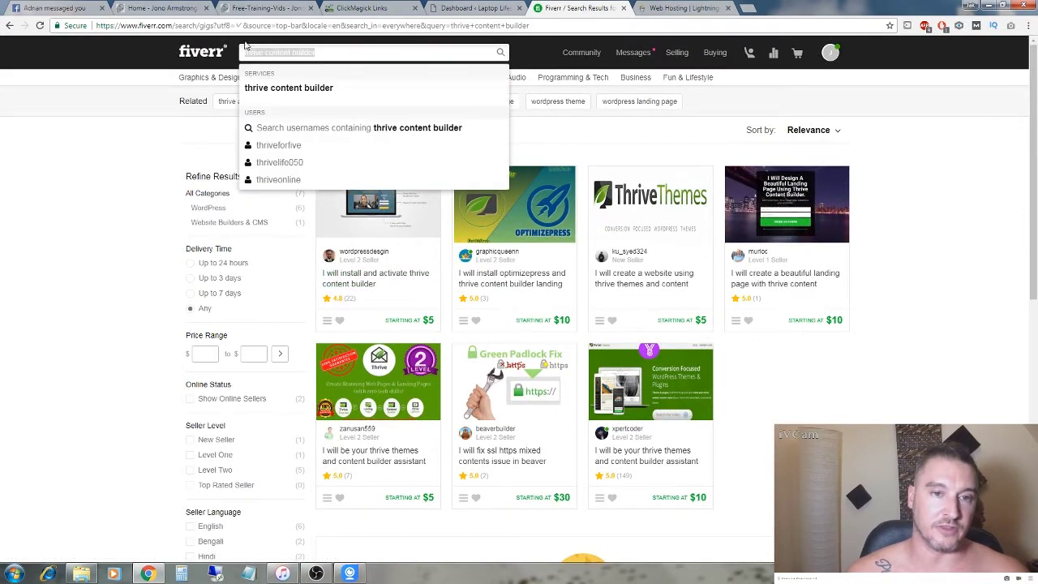
click(116, 151)
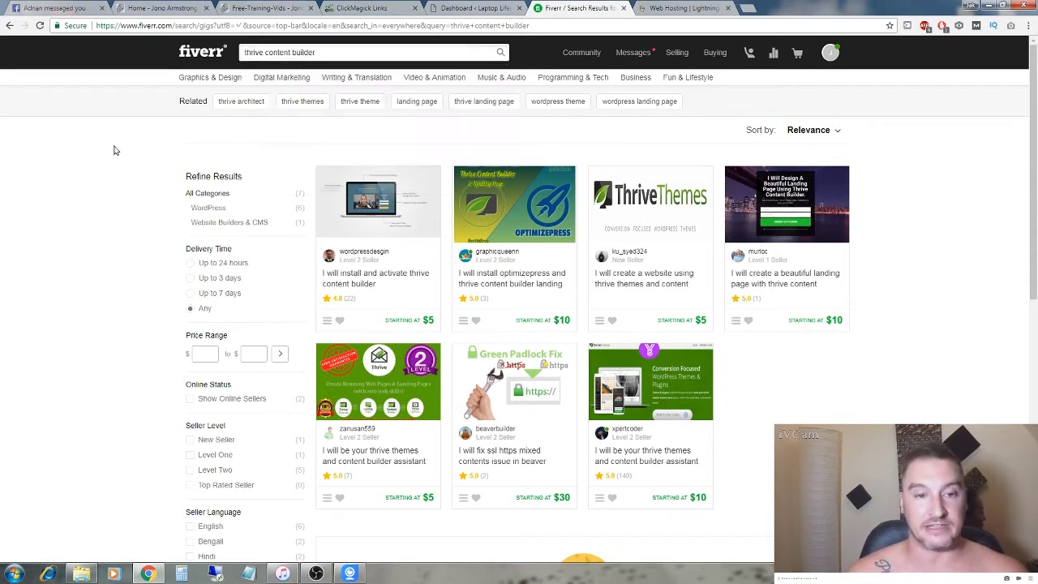
click(378, 275)
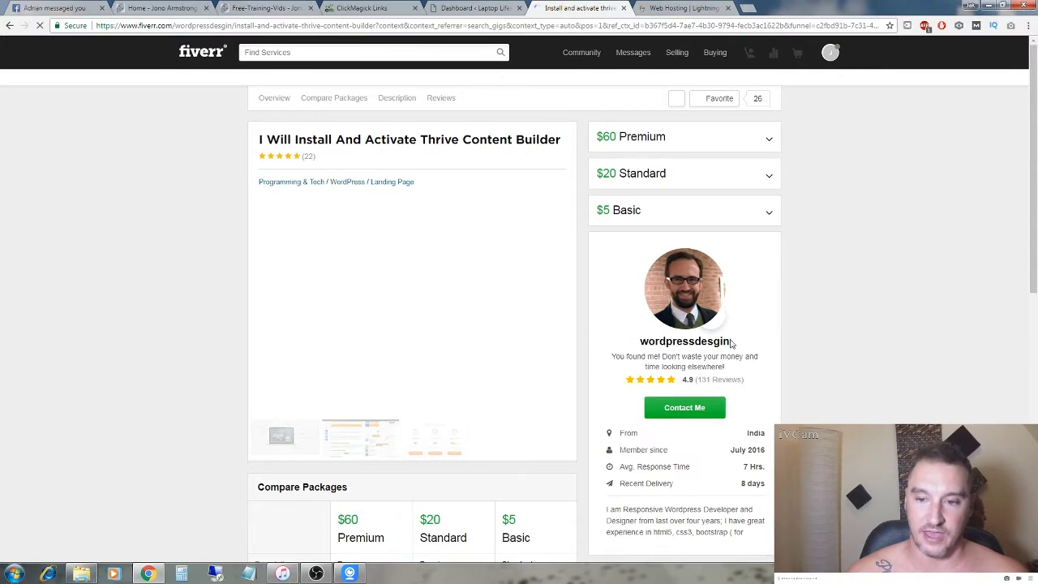
Compare what the gig's Premium, Standard and Basic packages include, expanding the details of the Standard and Basic packages
scroll(903, 389, down, 2)
scroll(694, 219, up, 2)
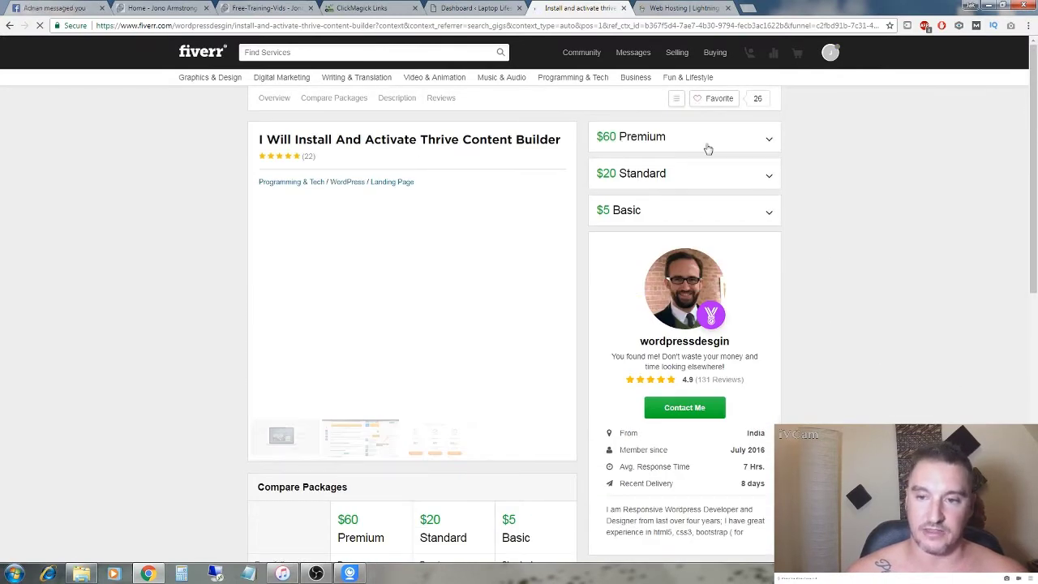
click(704, 173)
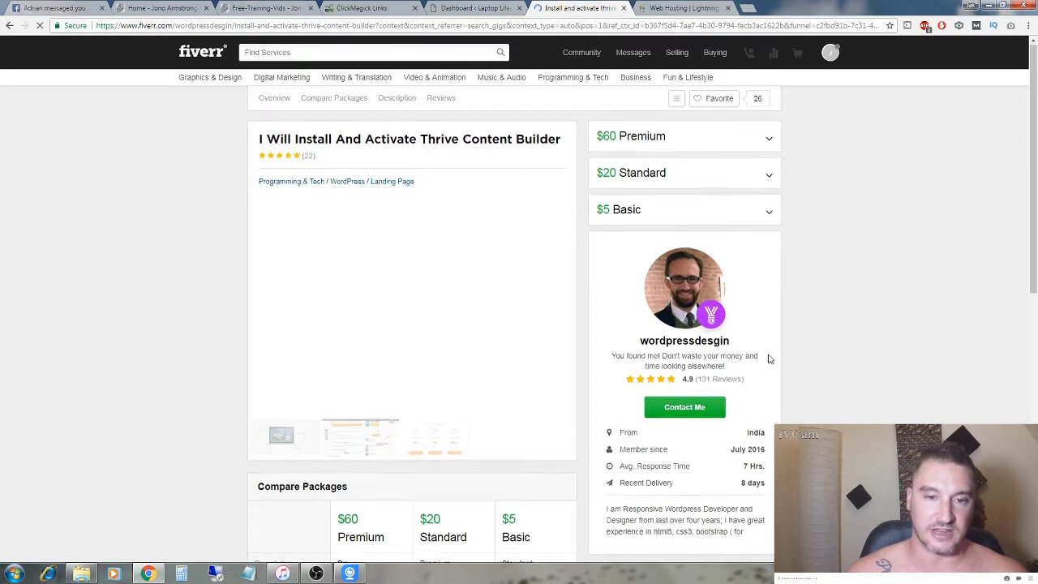
scroll(779, 361, down, 2)
scroll(701, 339, up, 2)
scroll(701, 339, down, 3)
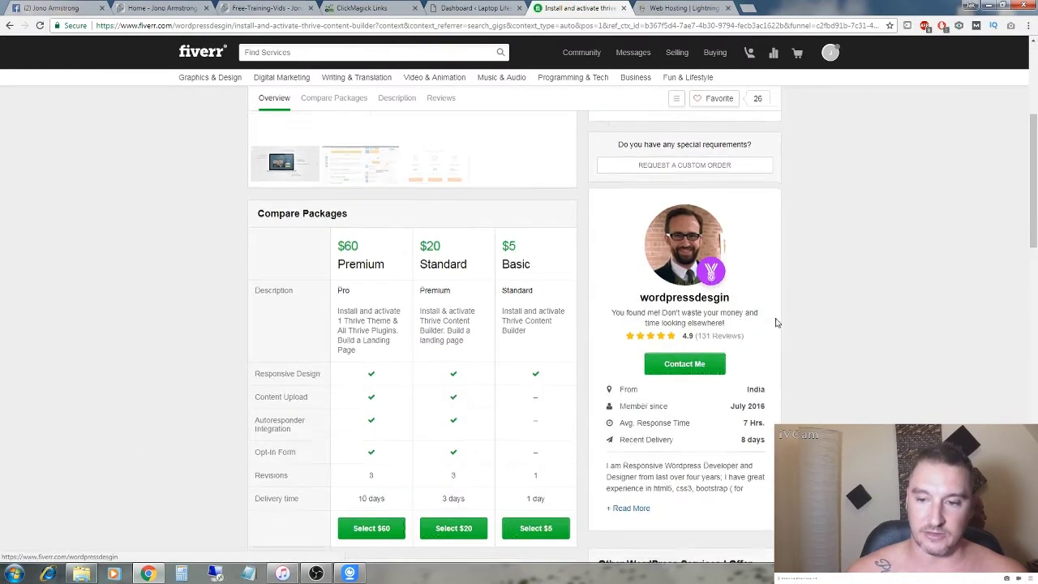
scroll(776, 319, down, 3)
scroll(779, 324, up, 6)
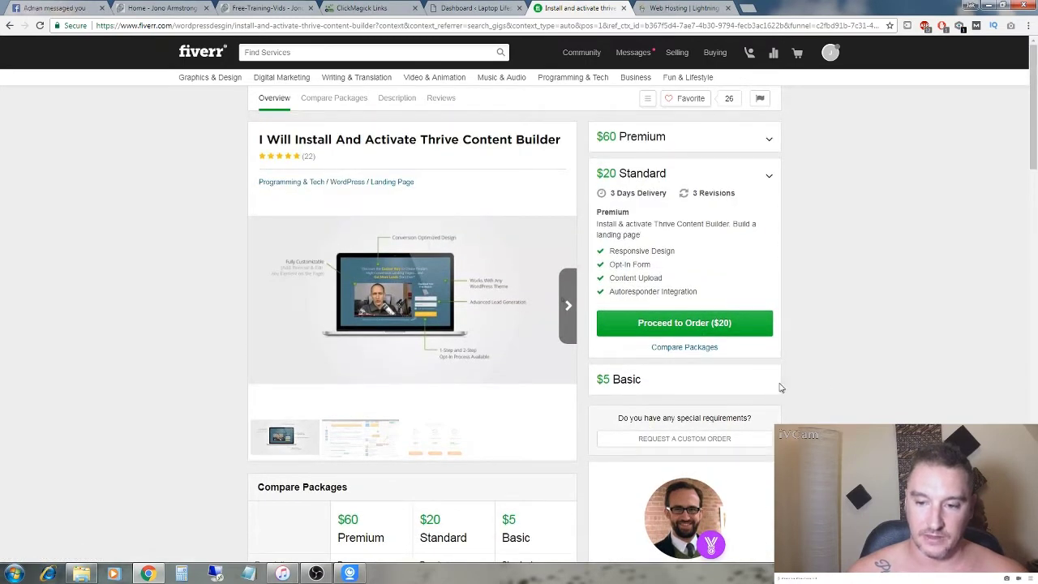
click(766, 381)
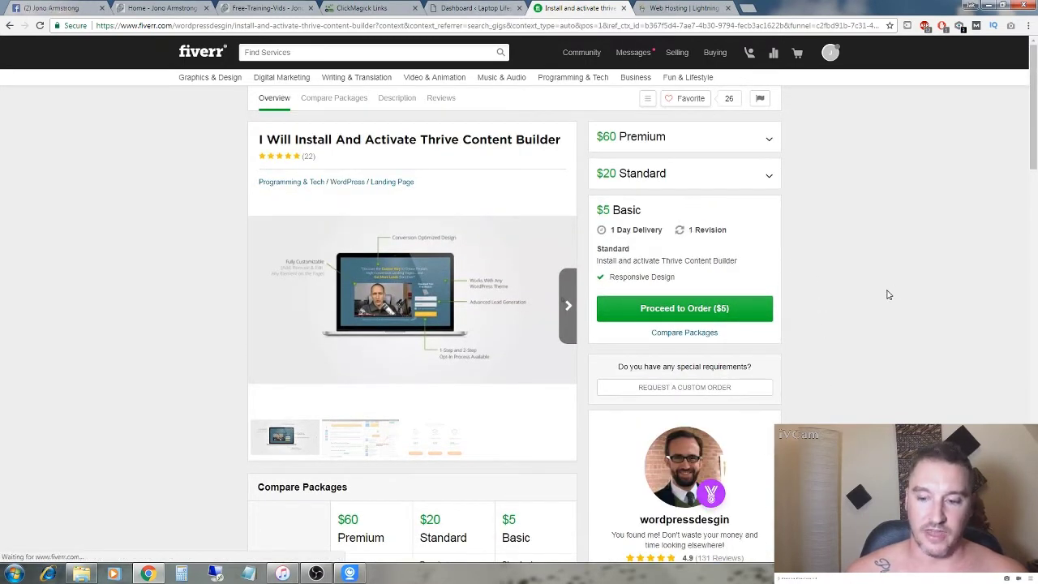
scroll(888, 288, down, 2)
Create a new page titled landingpagedemo on the Laptop Lifestyle WordPress site
click(476, 8)
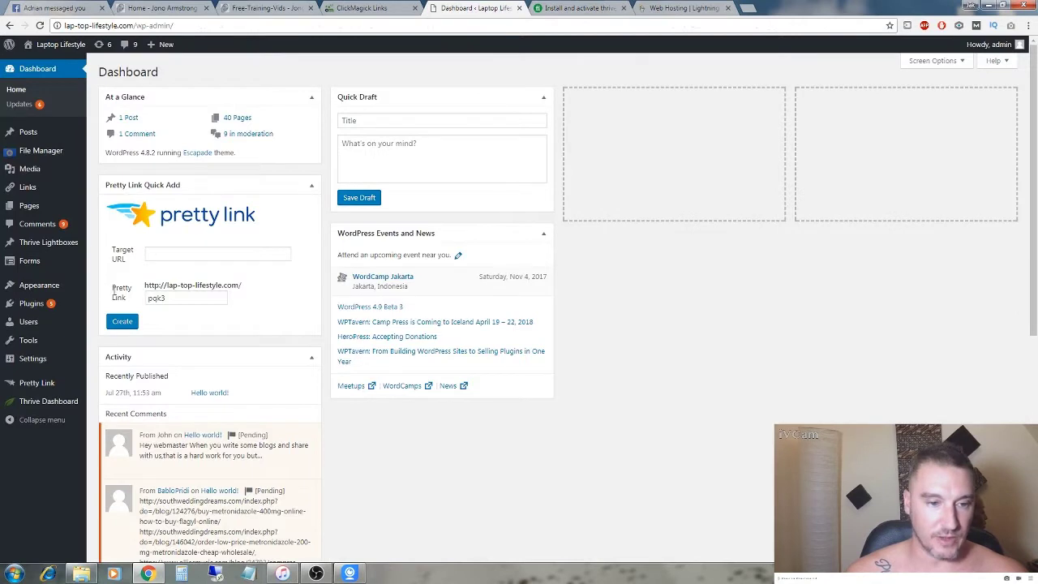
mouse_move(37, 403)
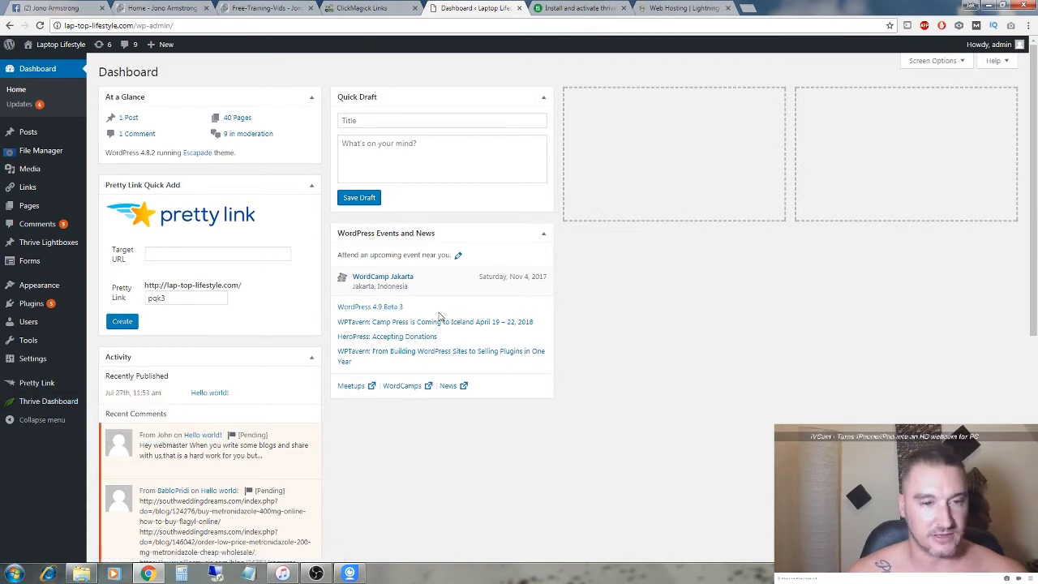
mouse_move(27, 208)
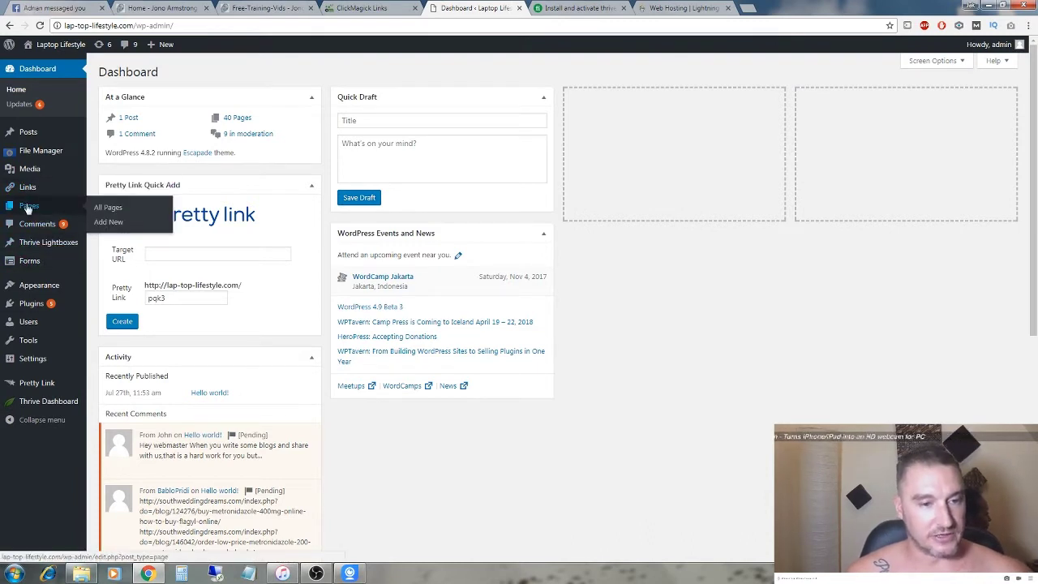
click(108, 224)
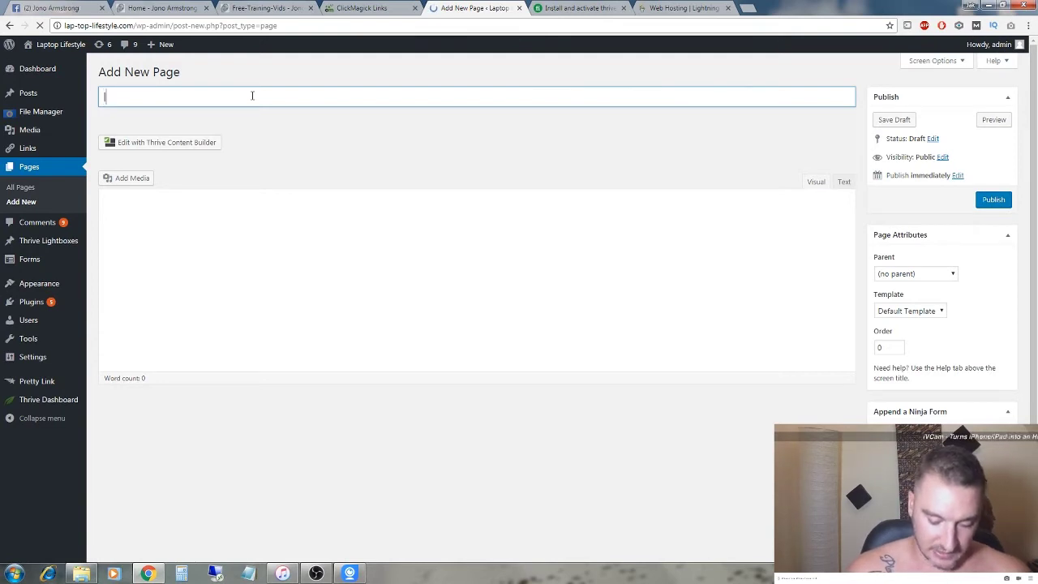
text(landingpag)
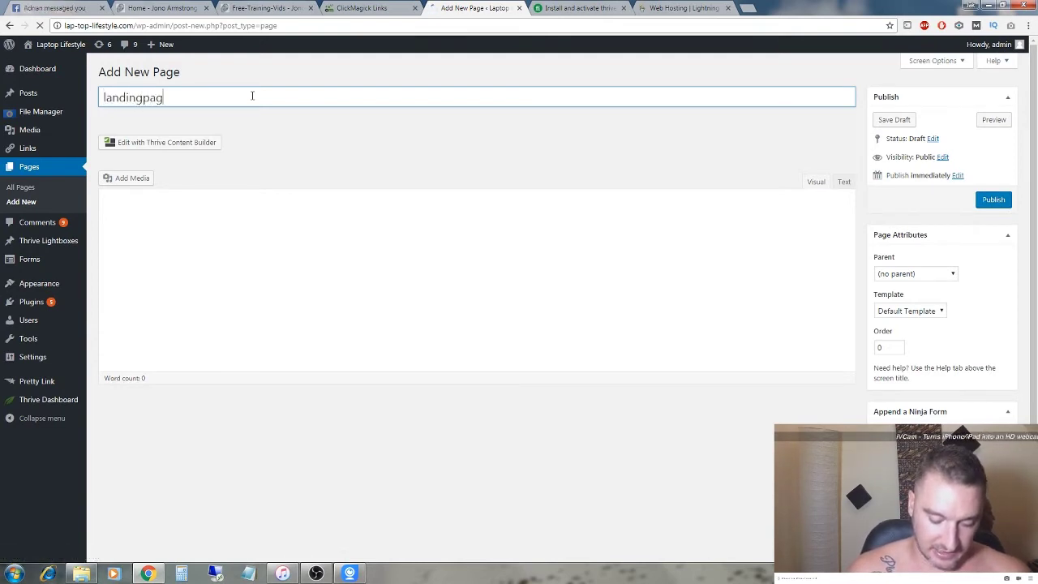
text(edemo)
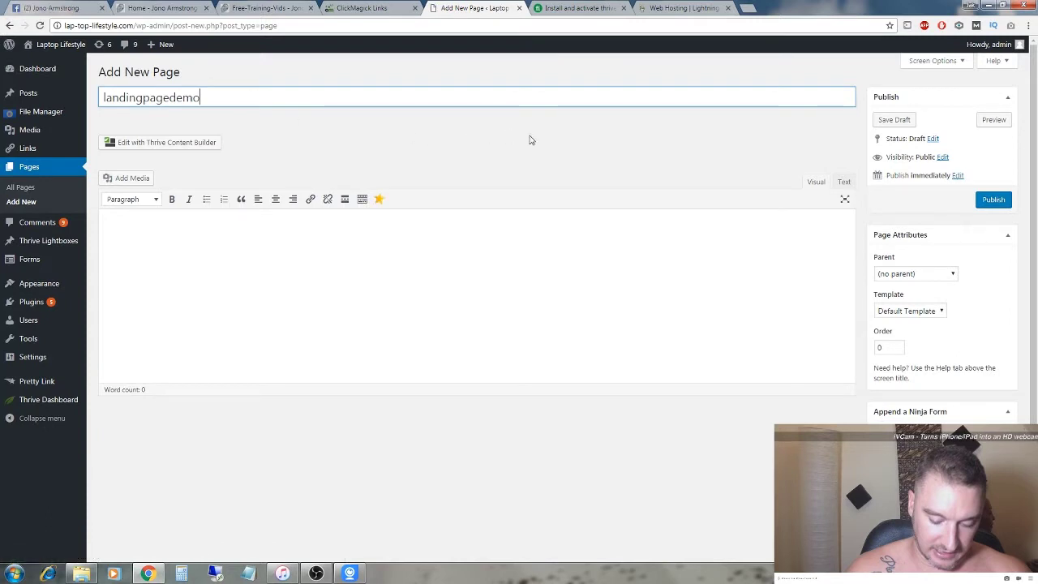
Publish the landingpagedemo page and open it for editing with Thrive Content Builder
click(359, 234)
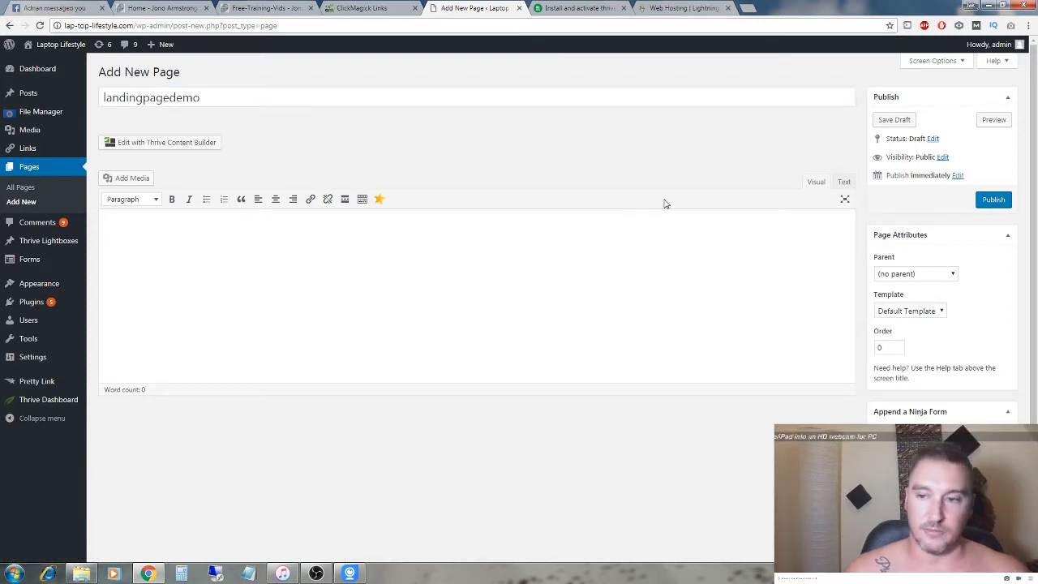
click(989, 203)
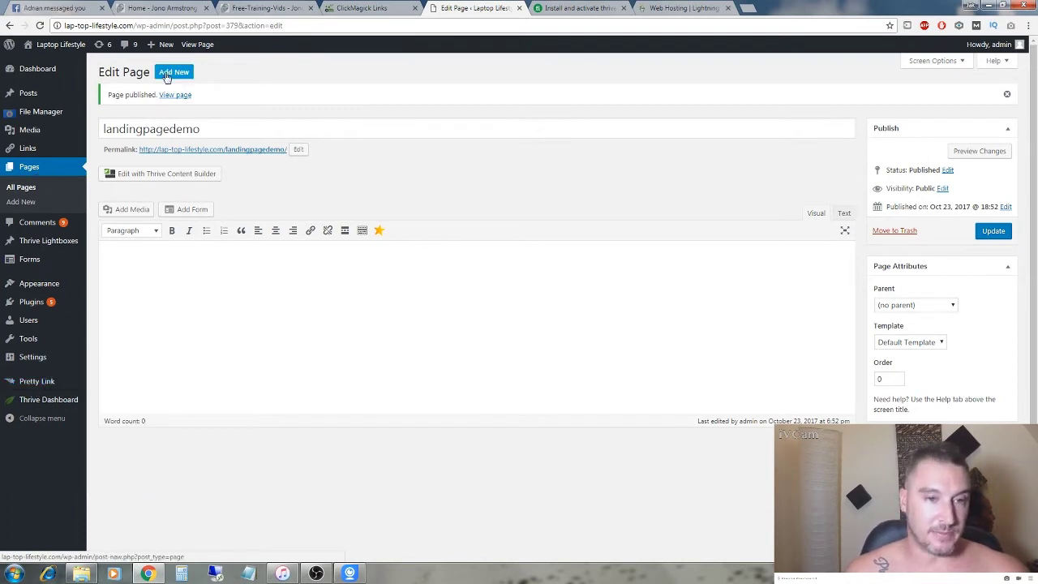
click(149, 175)
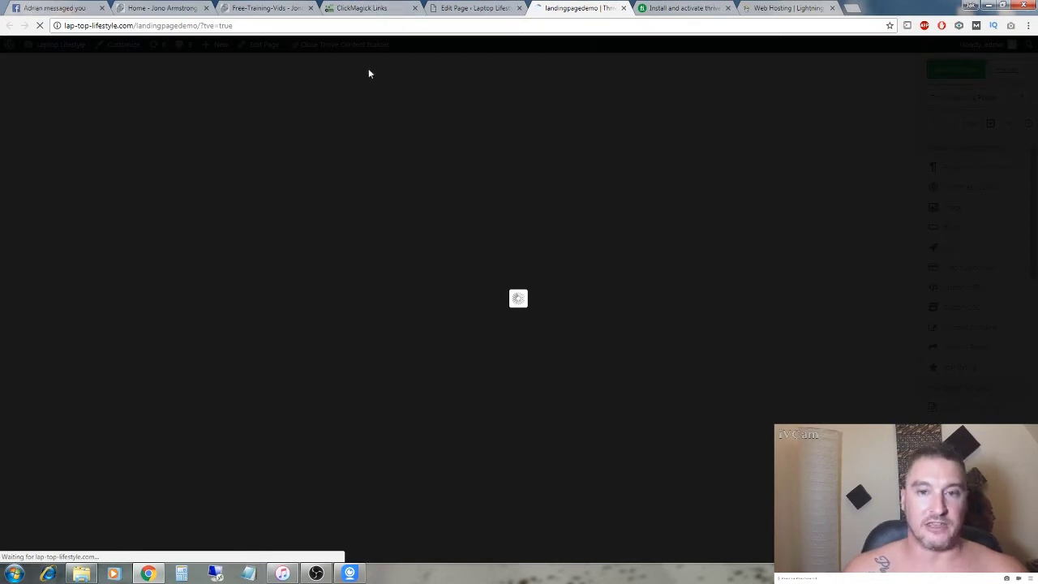
Open the Leadpages website in a new browser tab and look over its pricing for the Standard, Pro and Advanced plans
click(852, 8)
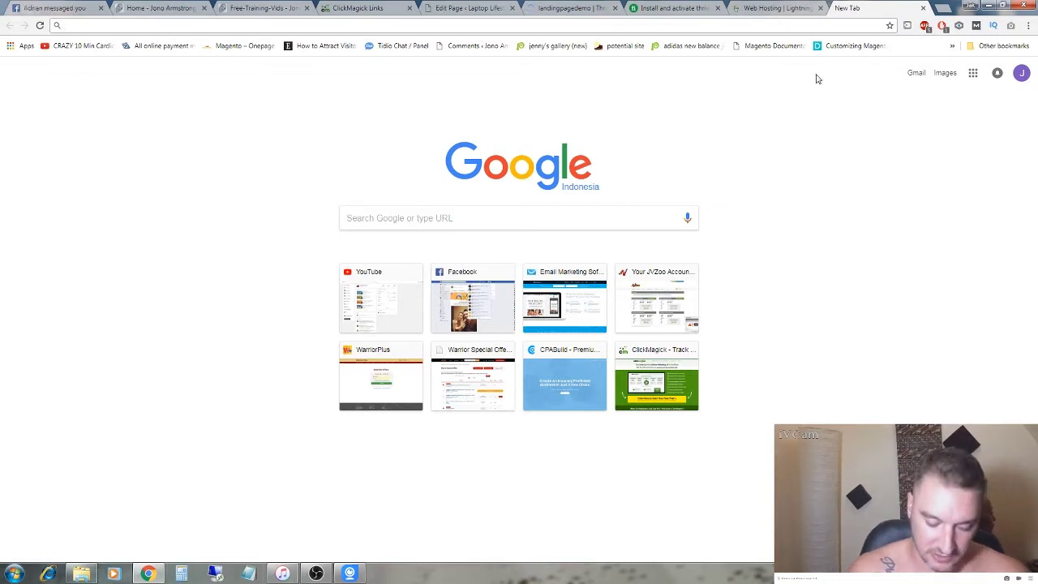
text(landing)
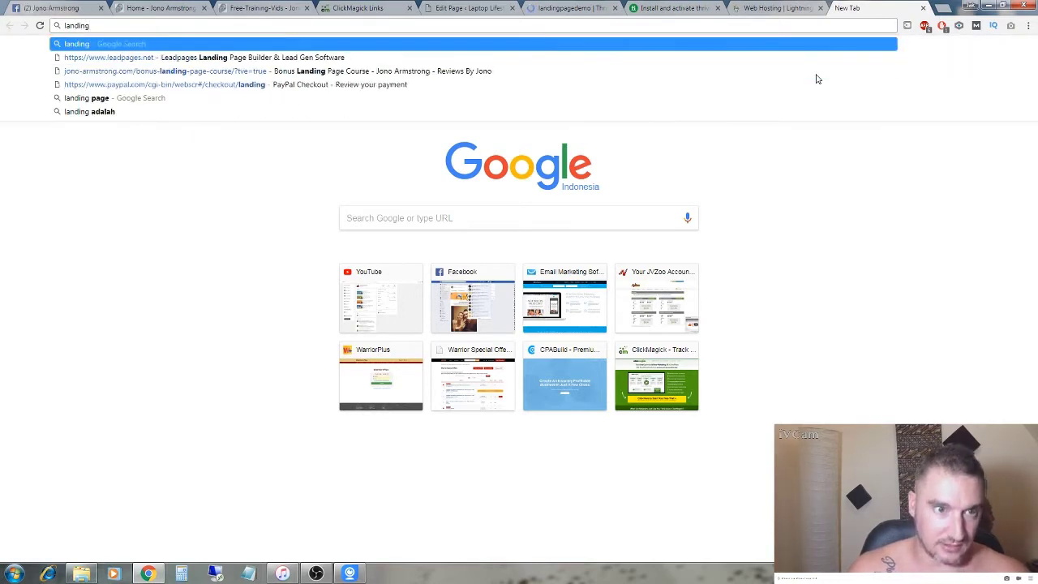
click(202, 58)
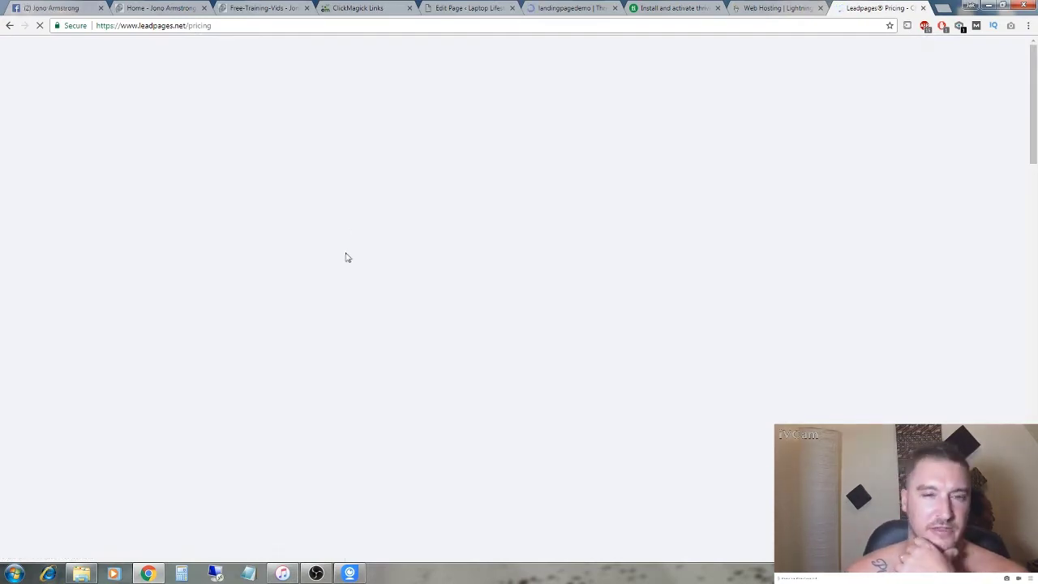
scroll(206, 319, down, 1)
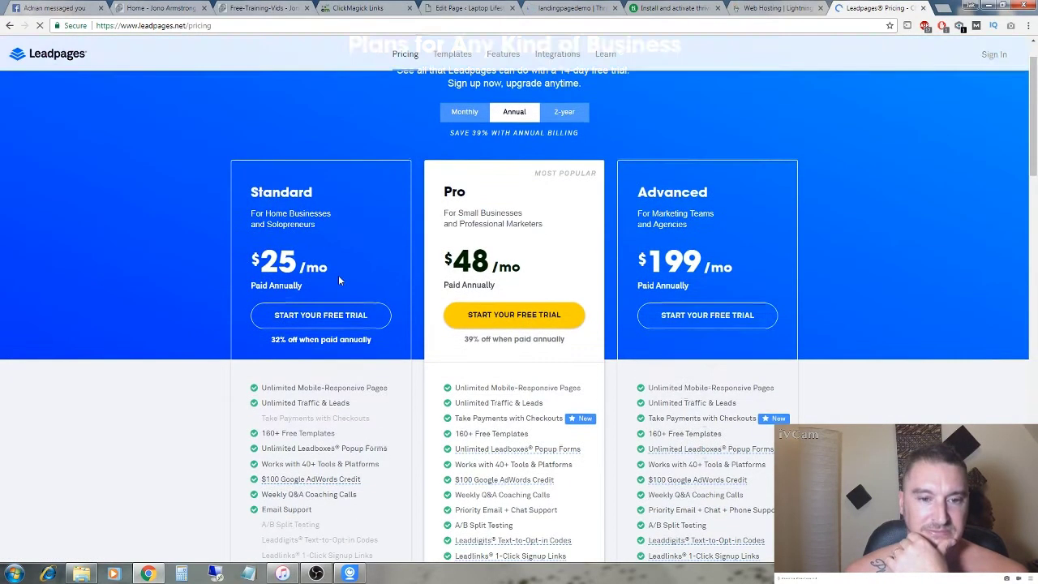
scroll(233, 324, down, 1)
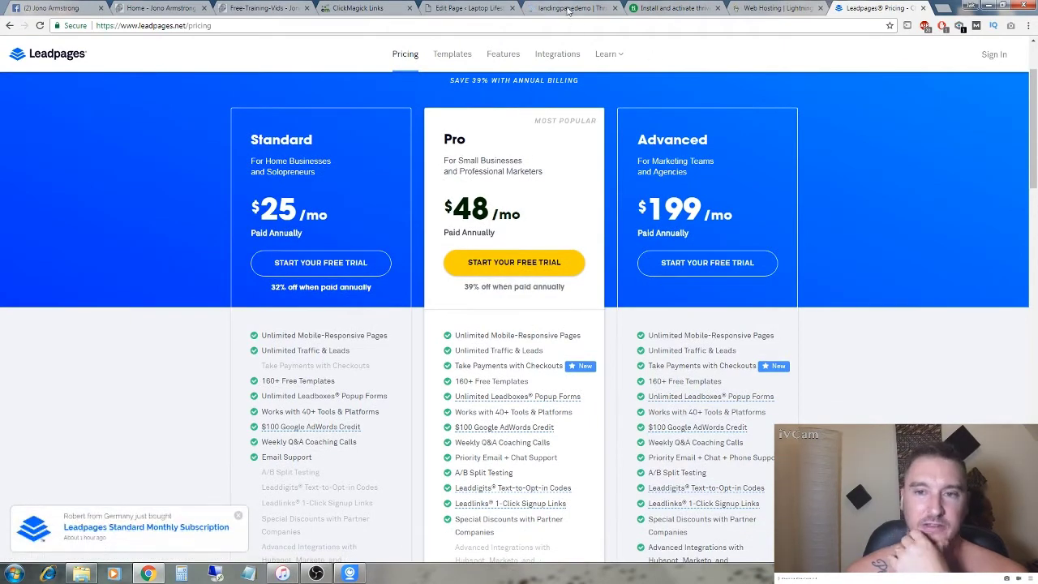
Close the Leadpages pricing page
click(657, 8)
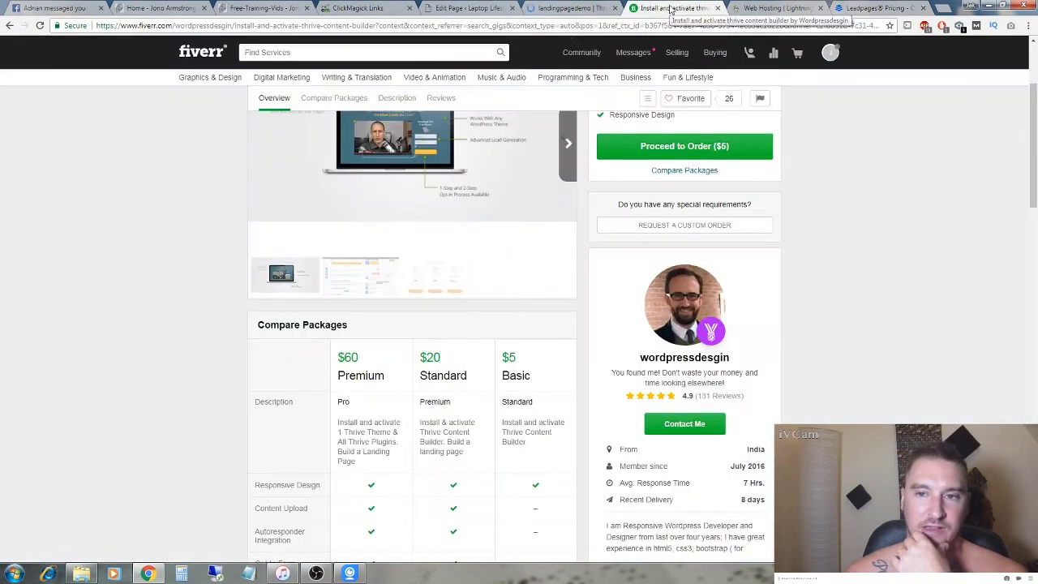
click(573, 10)
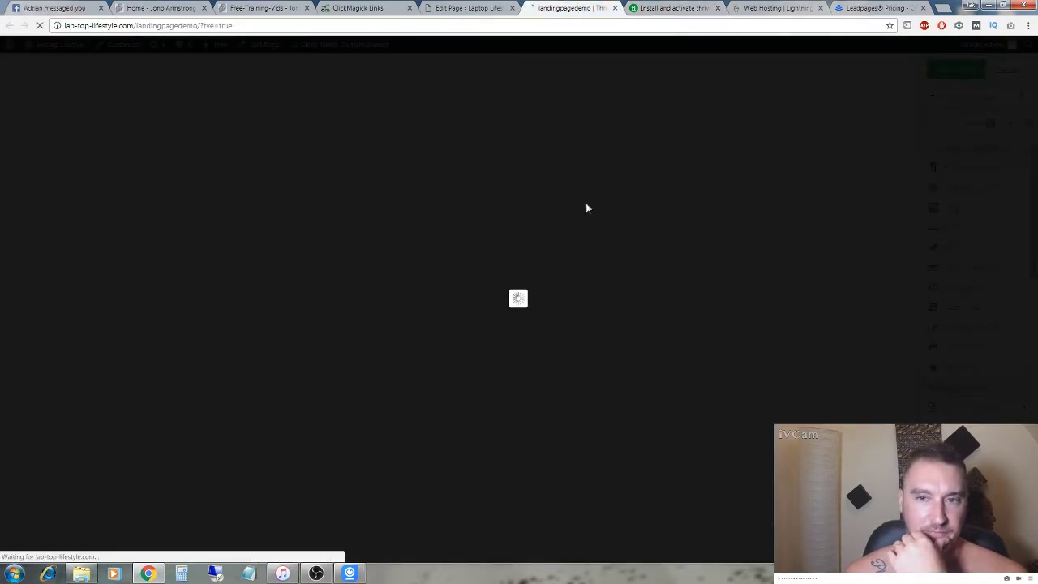
click(863, 10)
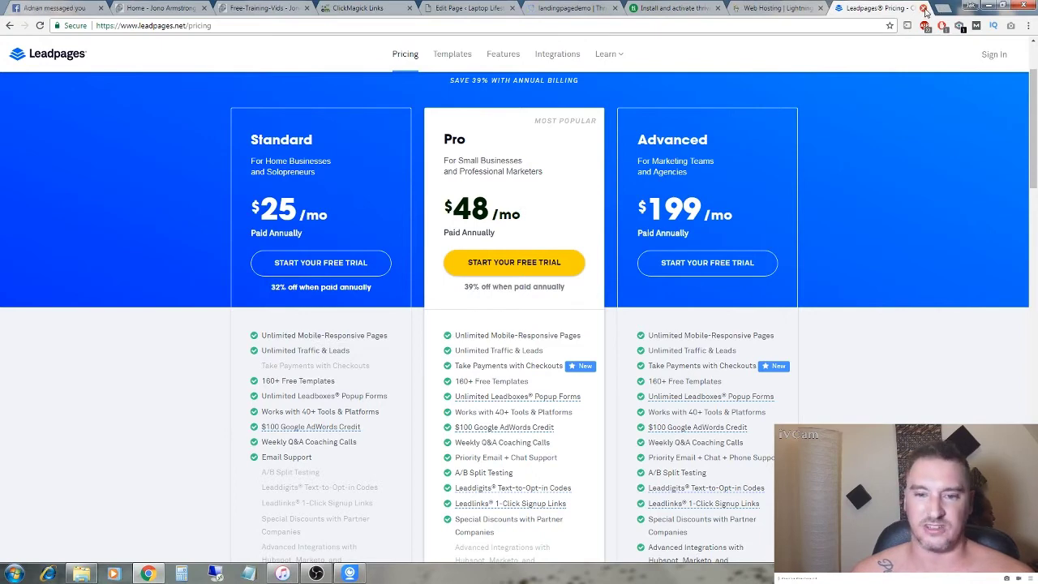
click(922, 8)
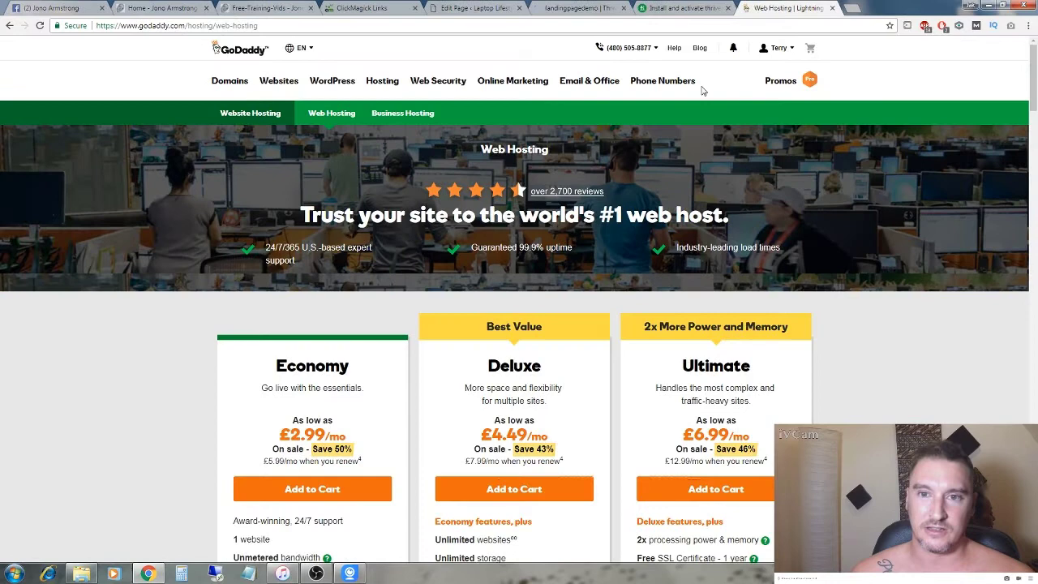
Return to the landingpagedemo page in Thrive Content Builder and open its landing page template chooser
click(581, 8)
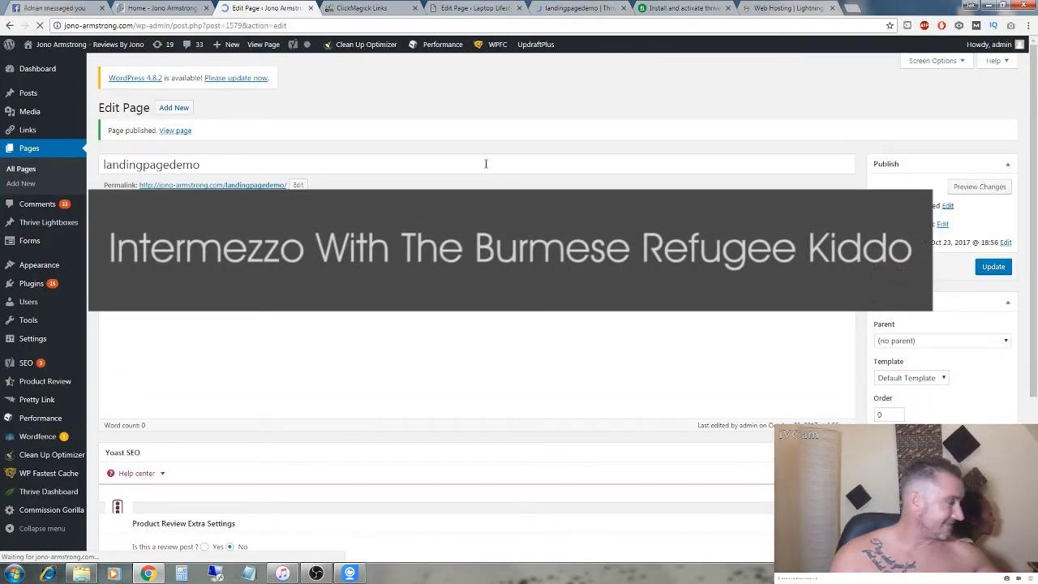
mouse_move(351, 577)
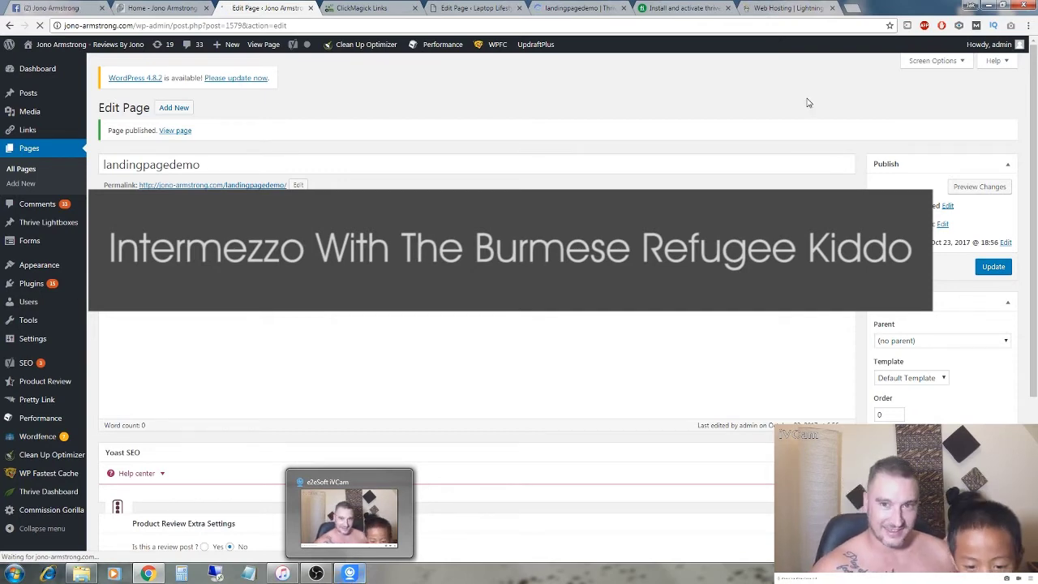
click(582, 8)
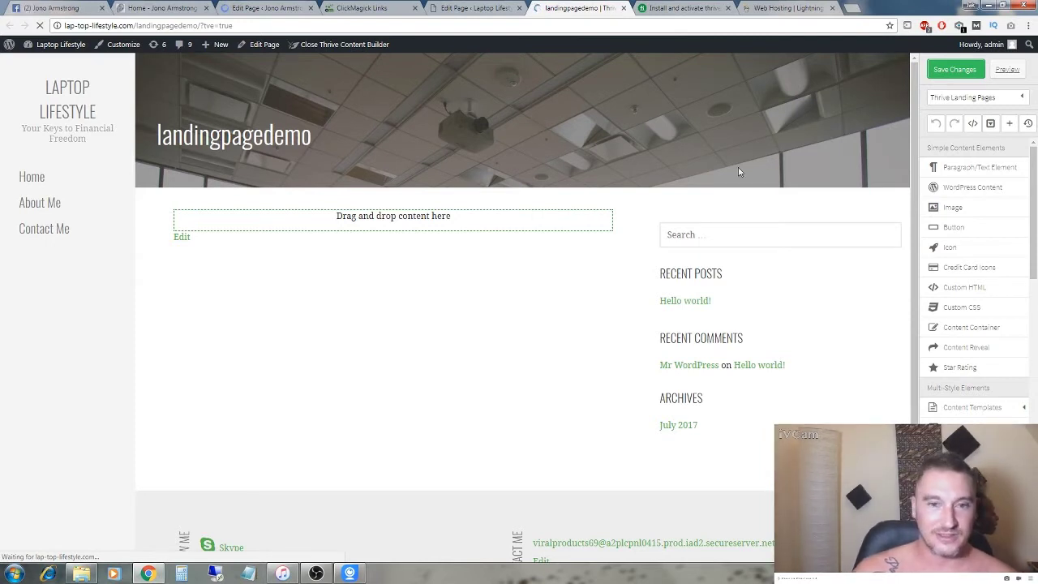
click(996, 100)
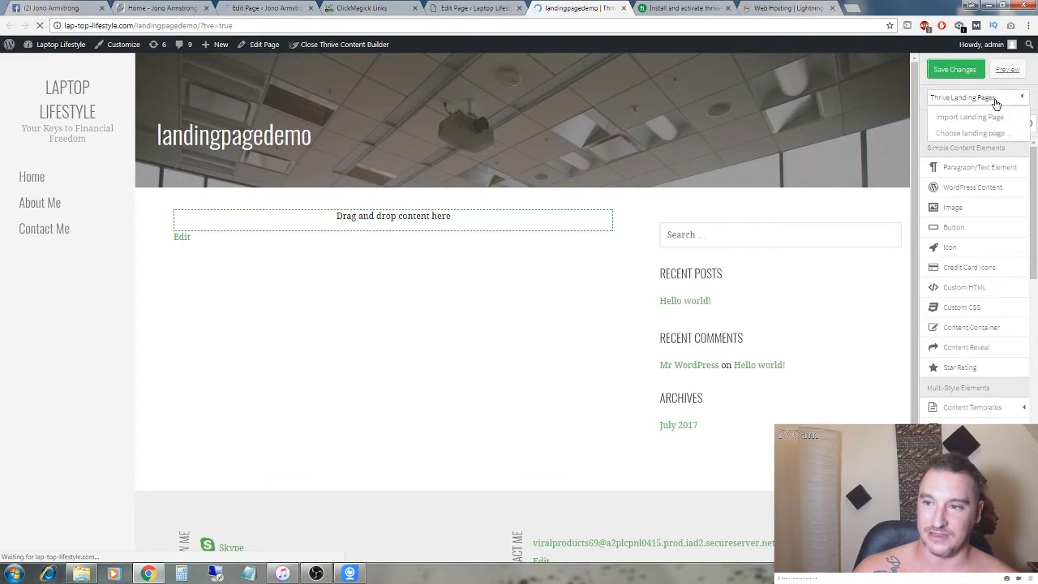
click(969, 133)
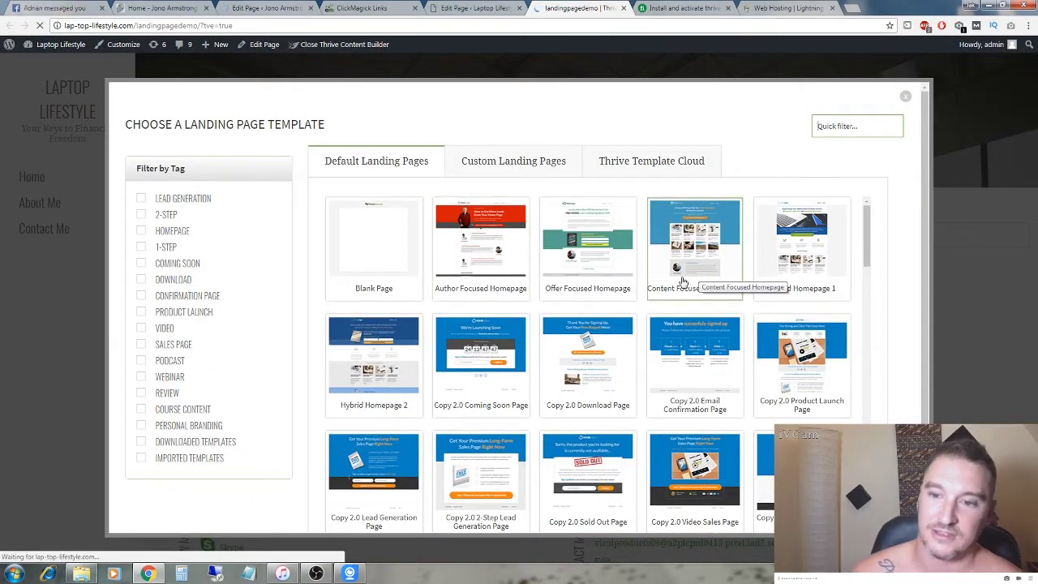
Look through the default landing page templates and the templates offered in the Thrive Template Cloud
scroll(629, 327, down, 5)
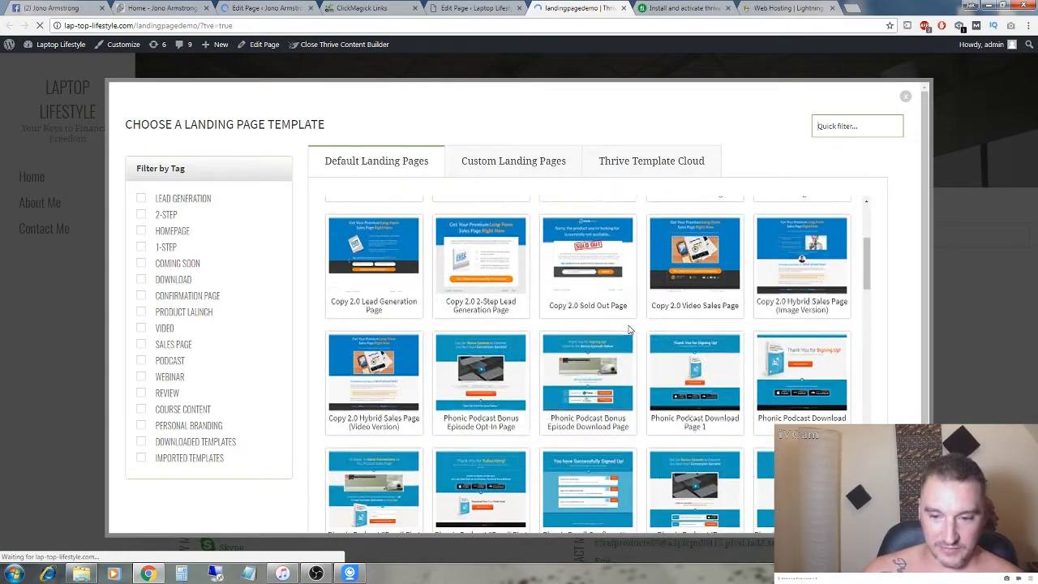
scroll(630, 328, down, 5)
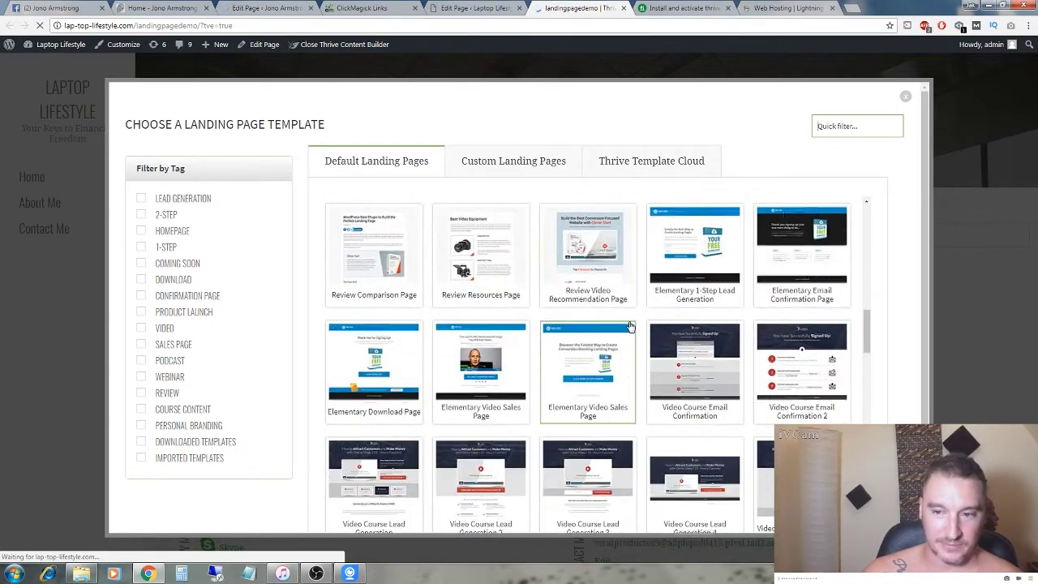
scroll(629, 326, down, 6)
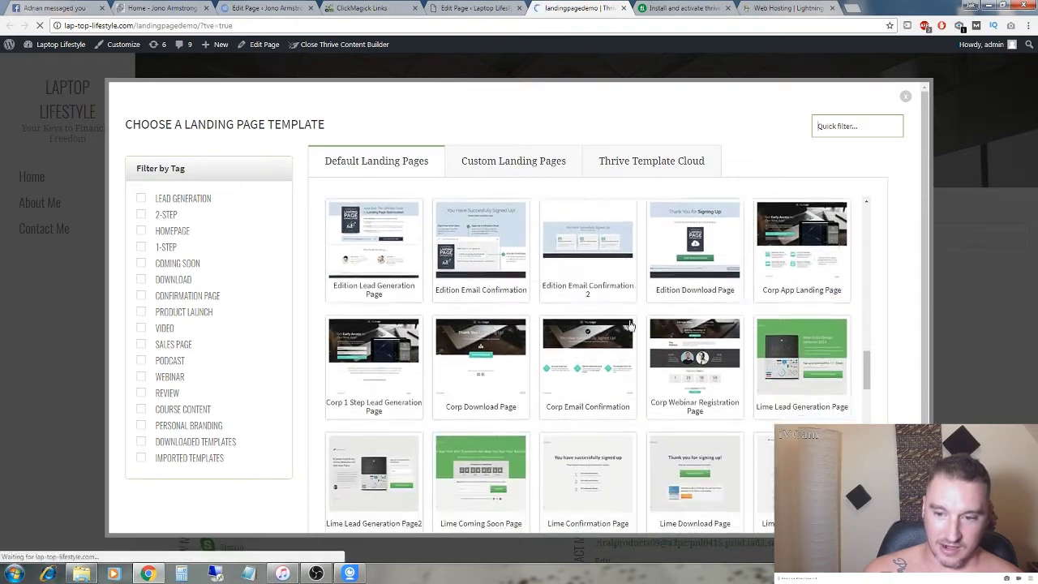
scroll(631, 324, down, 6)
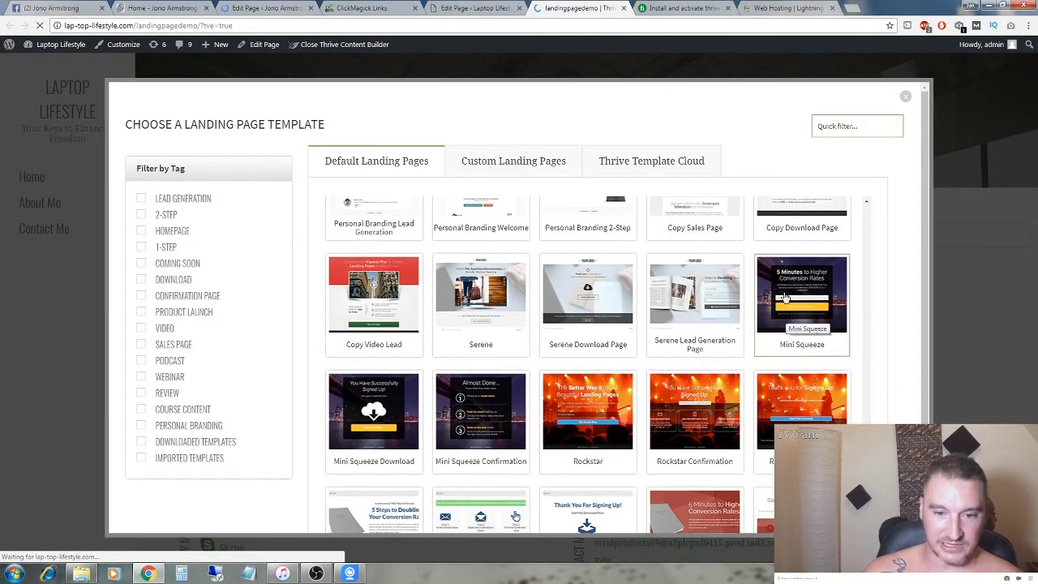
scroll(597, 395, down, 2)
scroll(597, 395, down, 8)
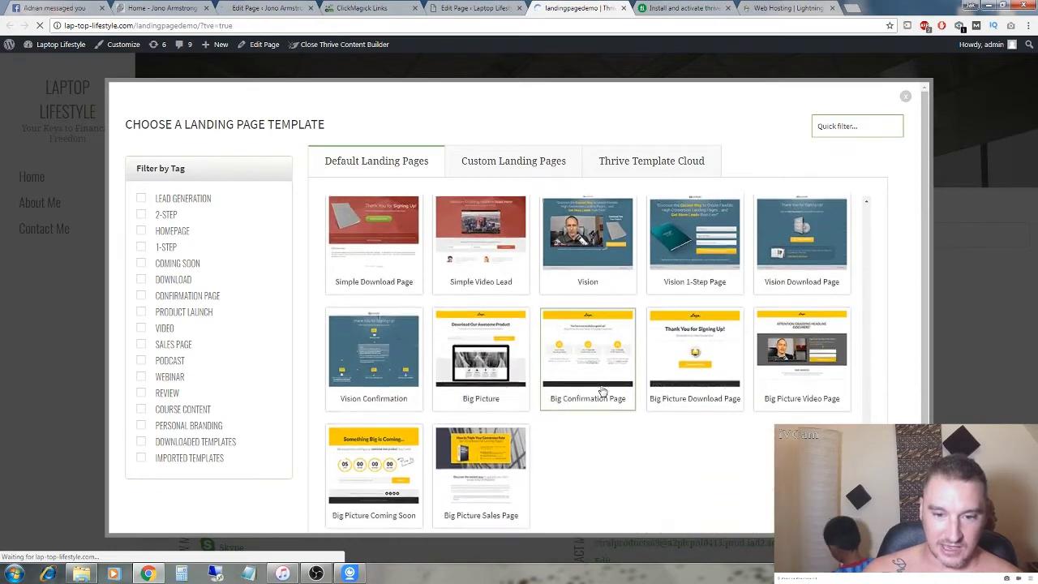
scroll(612, 401, up, 20)
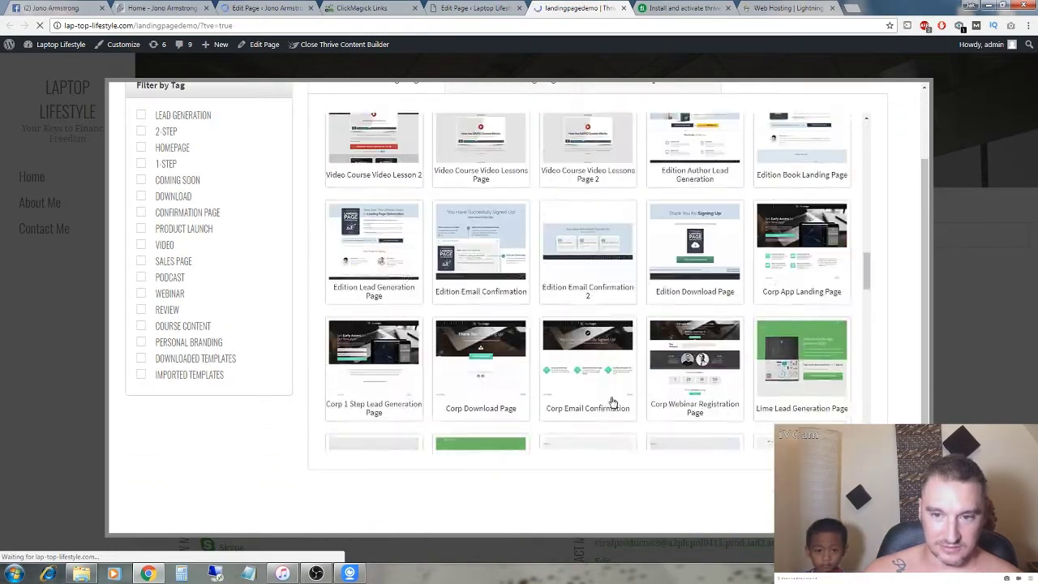
scroll(604, 395, up, 2)
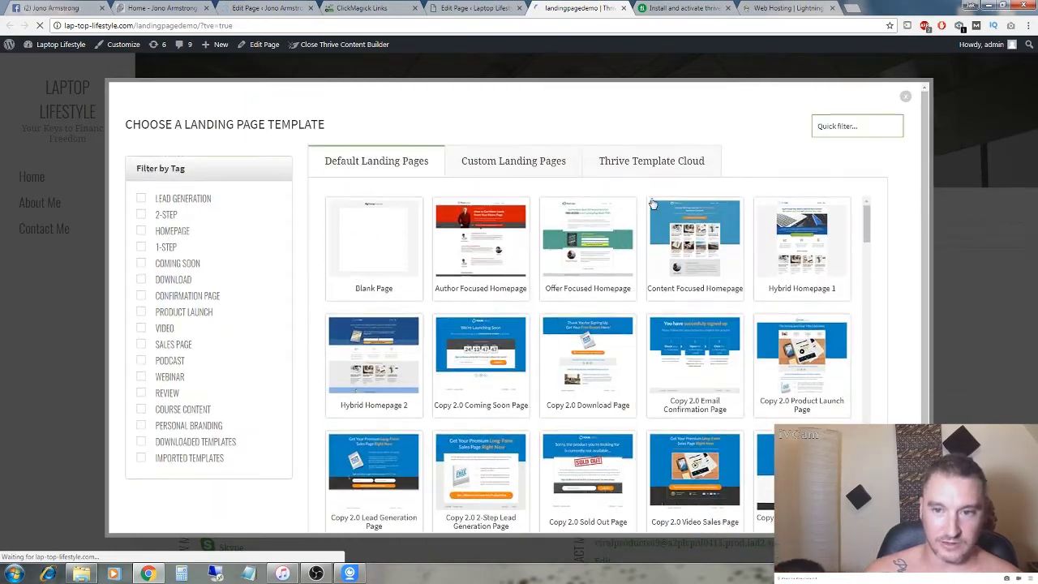
click(636, 163)
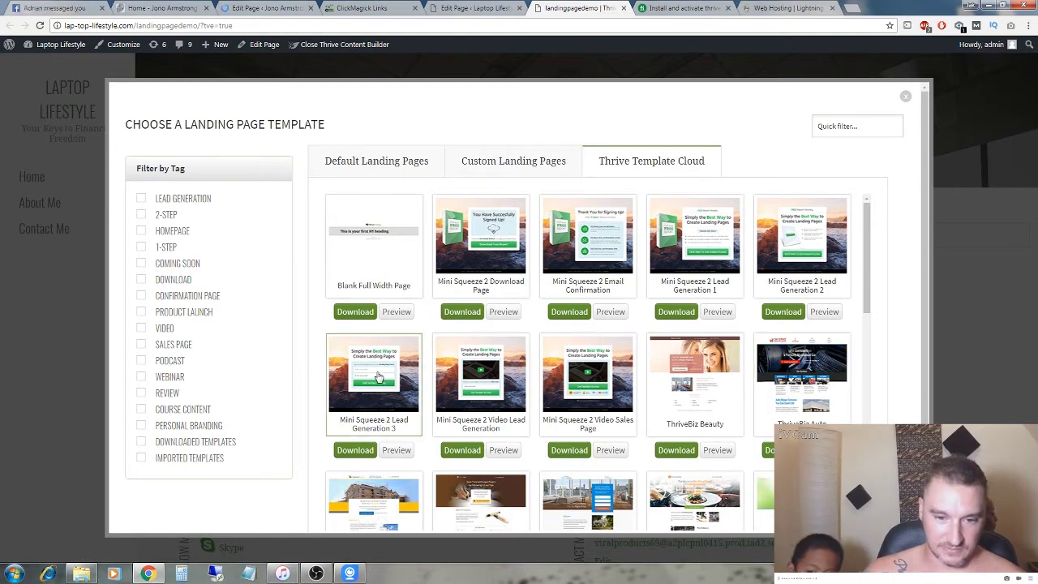
Apply the Mini Squeeze template from the default landing pages to the landingpagedemo page
click(393, 162)
scroll(751, 377, down, 10)
scroll(751, 377, down, 20)
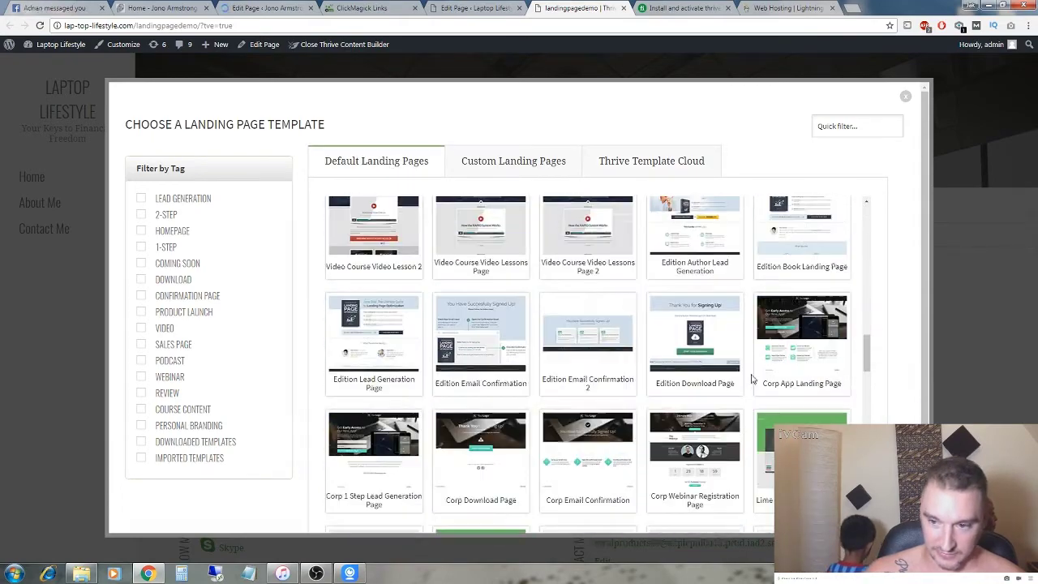
scroll(751, 377, down, 5)
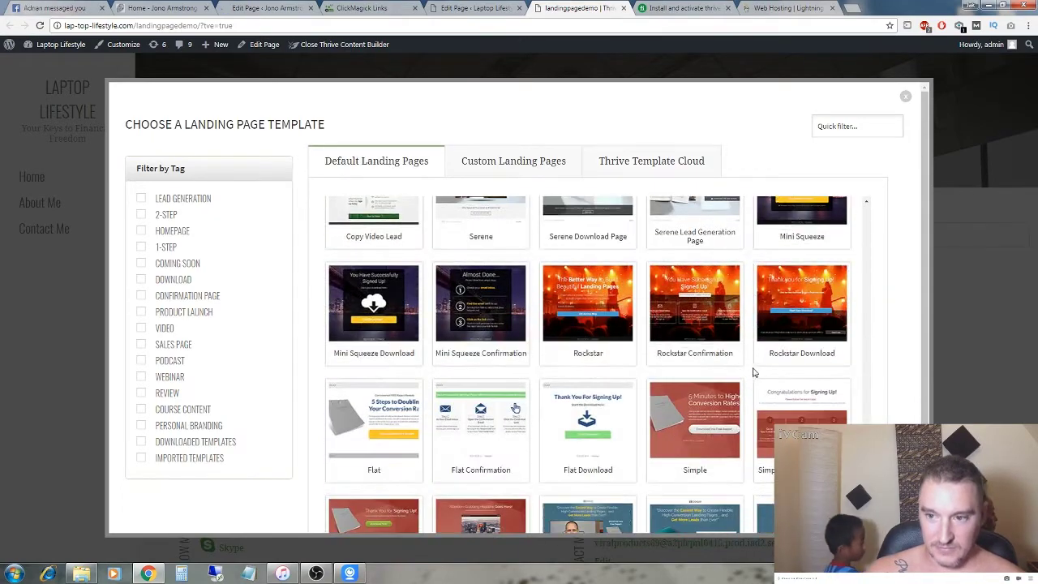
scroll(753, 370, up, 2)
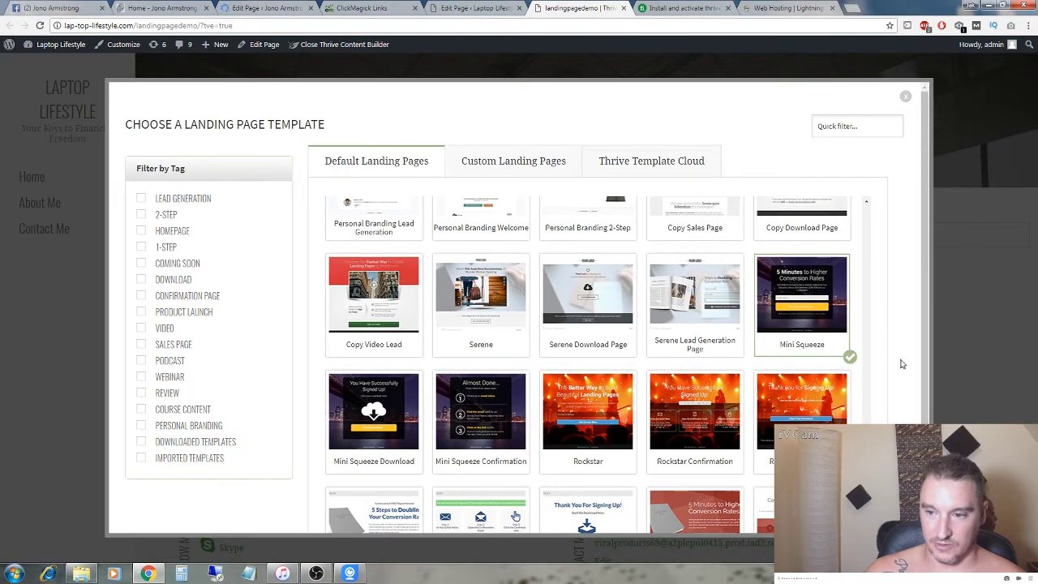
scroll(903, 364, down, 2)
click(884, 510)
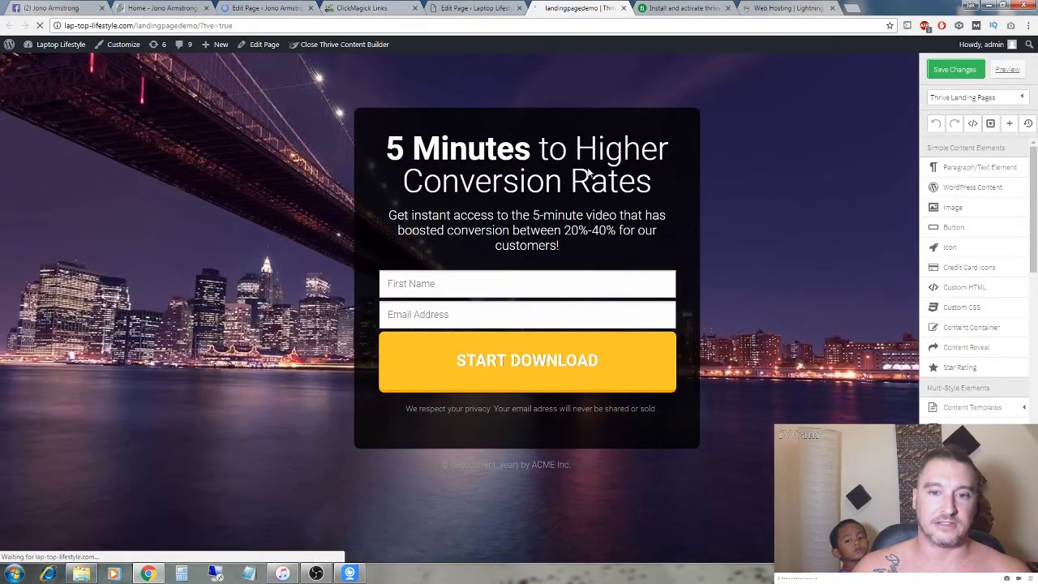
Switch to ClickMagick and start a new tracking link with the link name landing page test demo
click(362, 8)
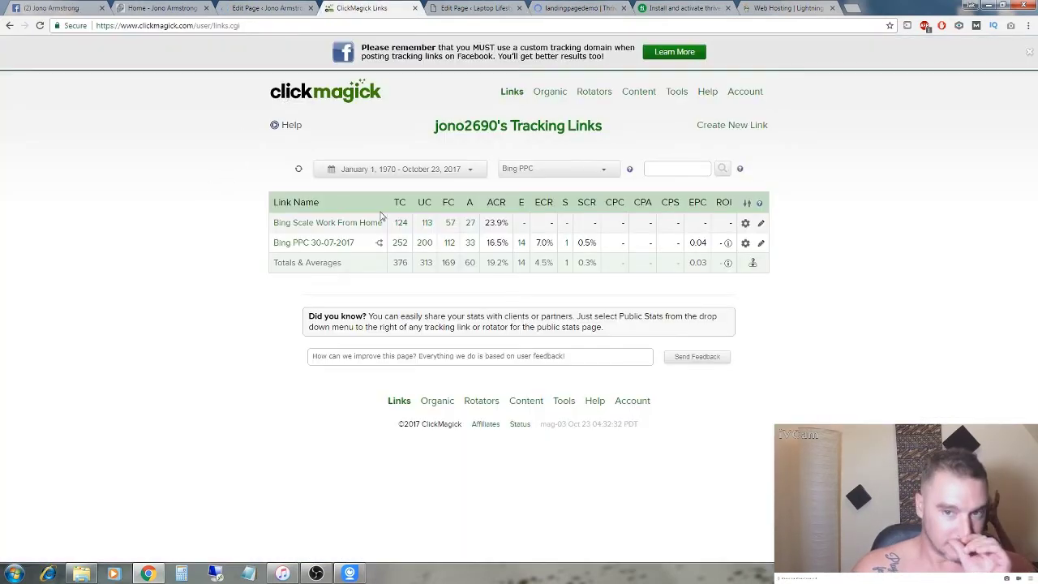
click(731, 127)
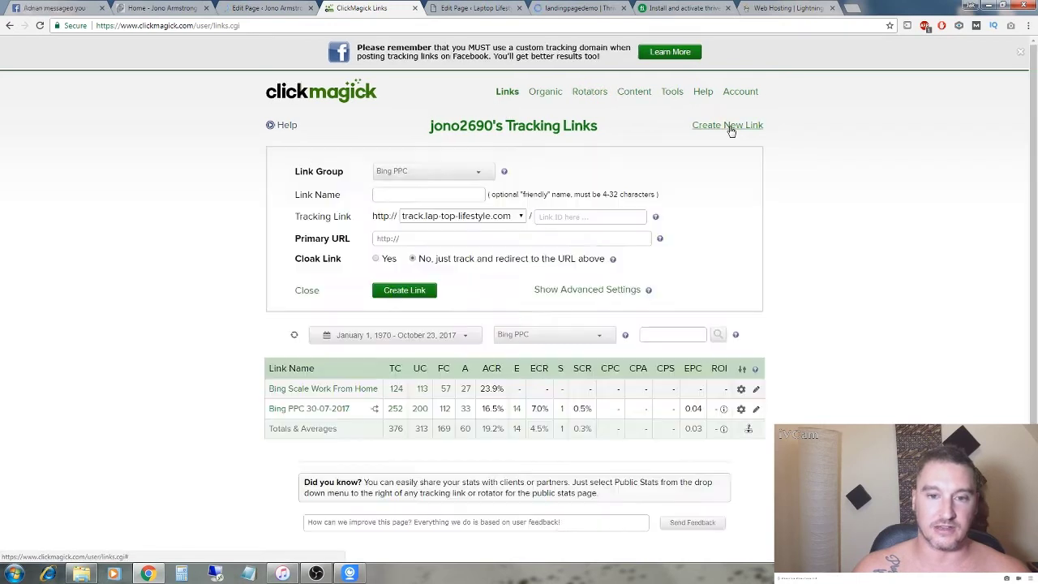
click(393, 193)
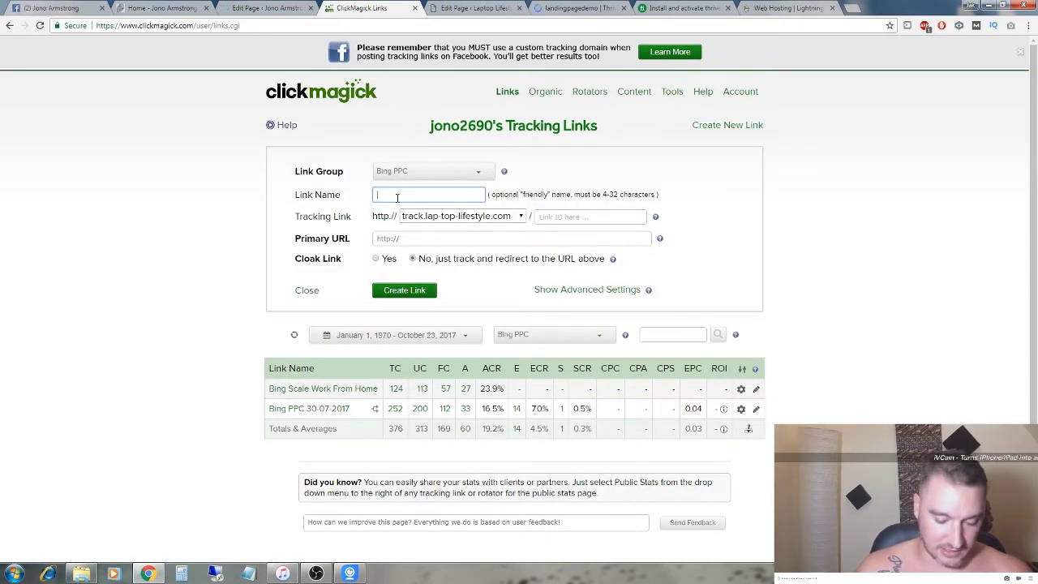
text(landing pag)
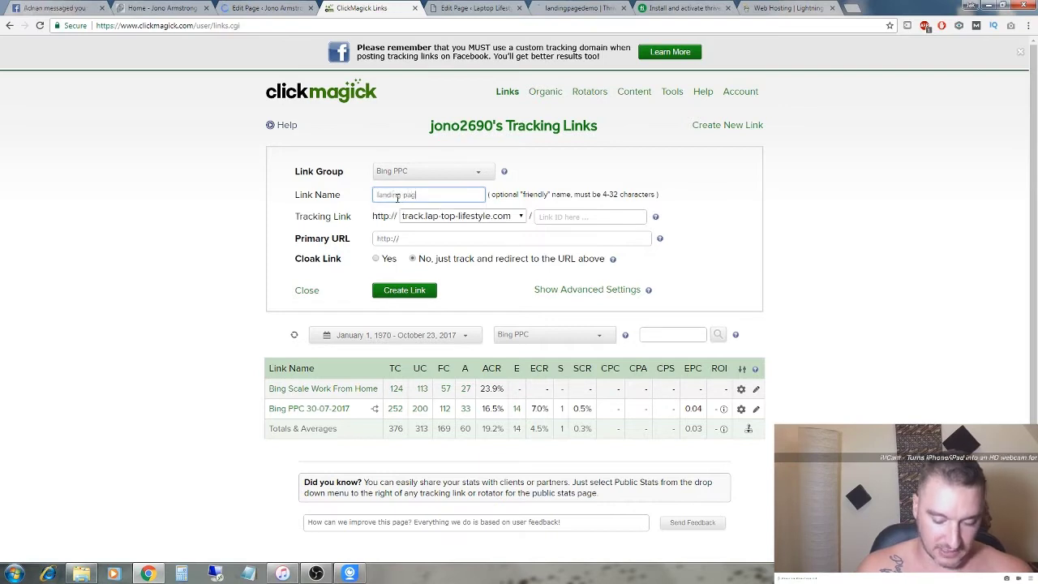
text(e test demo)
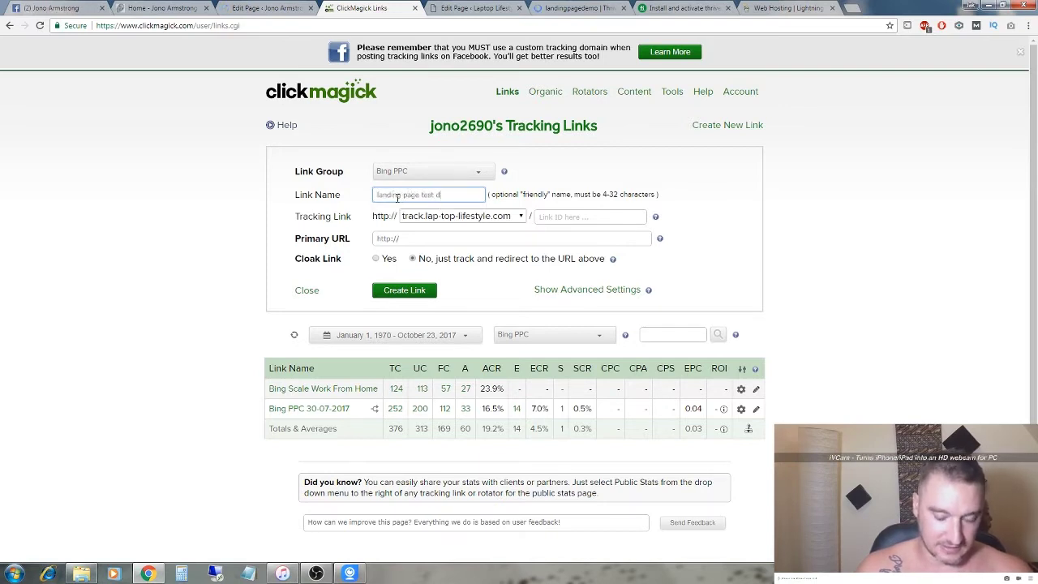
Set the tracking link's ID to demotest on the track.lap-top-lifestyle.com domain
click(579, 215)
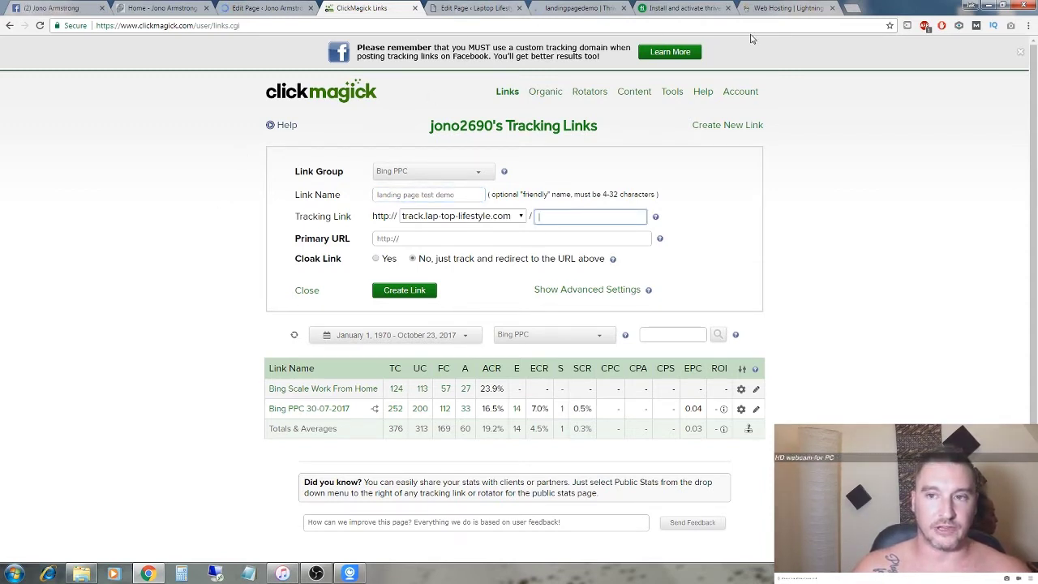
click(567, 216)
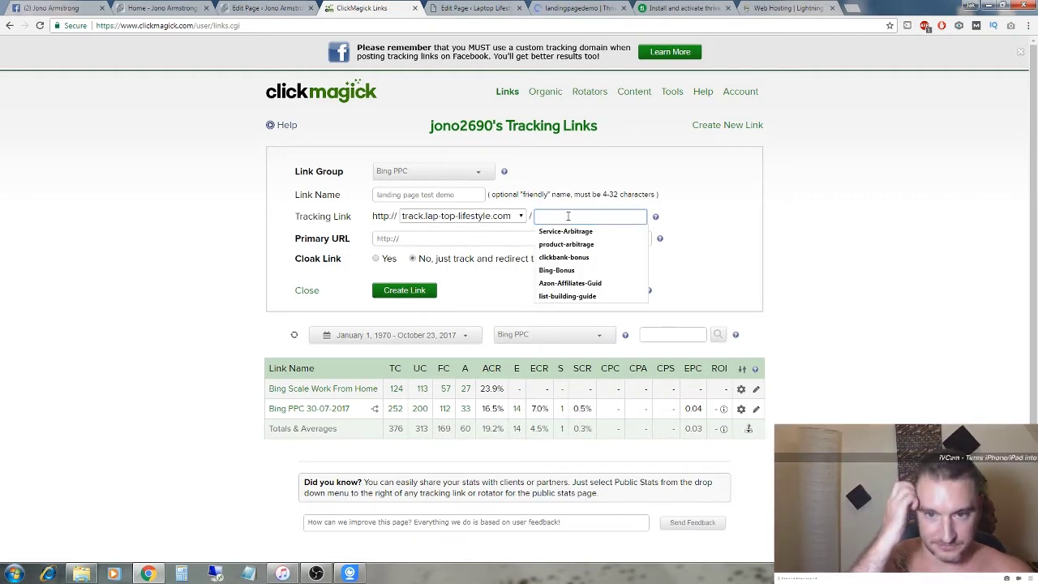
text(demotest)
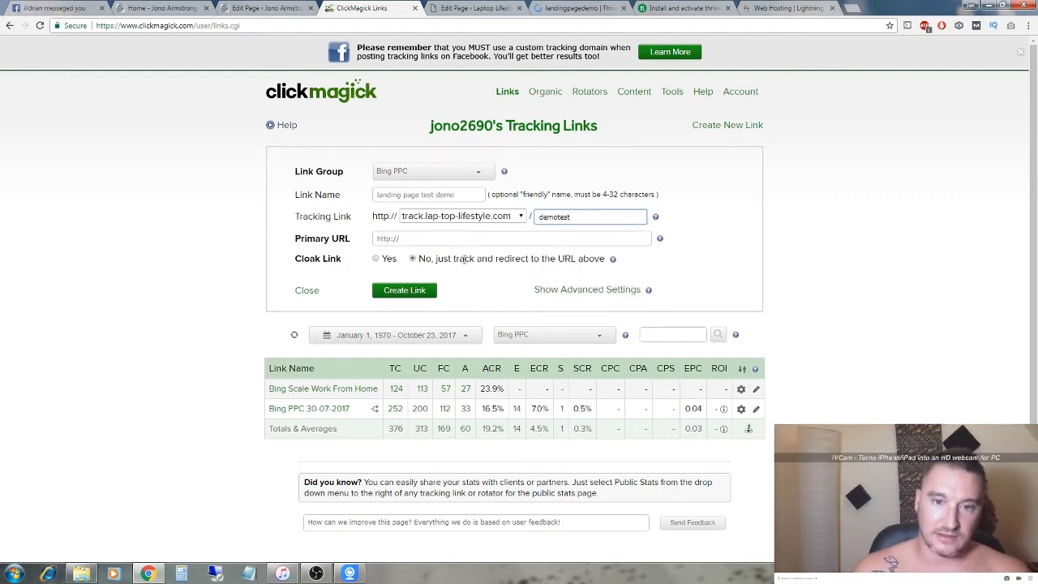
Copy the landing page's address, lap-top-lifestyle.com/landingpagedemo, without the editor parameter, for the tracking link's primary URL
click(409, 237)
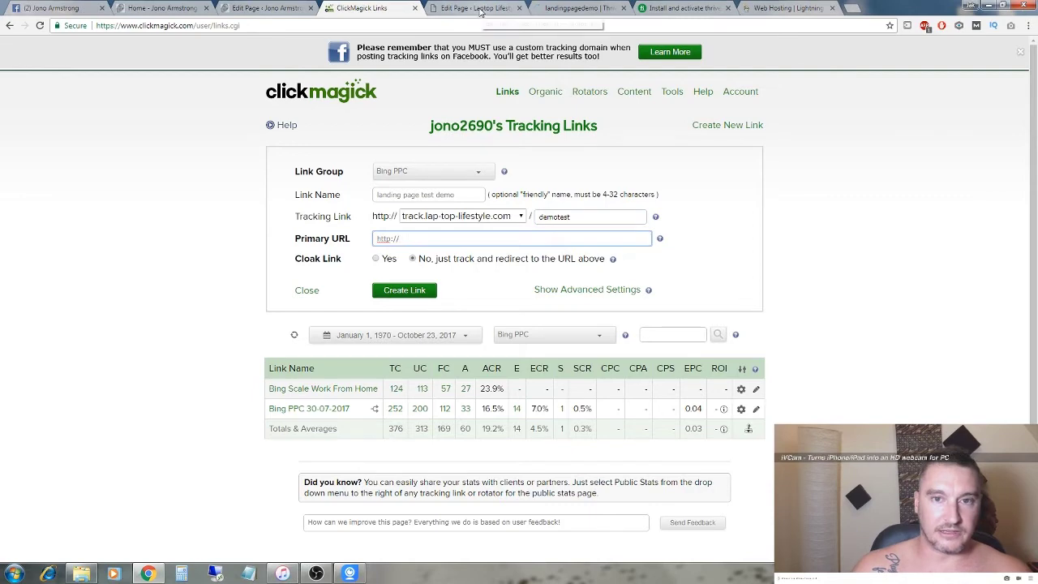
click(572, 8)
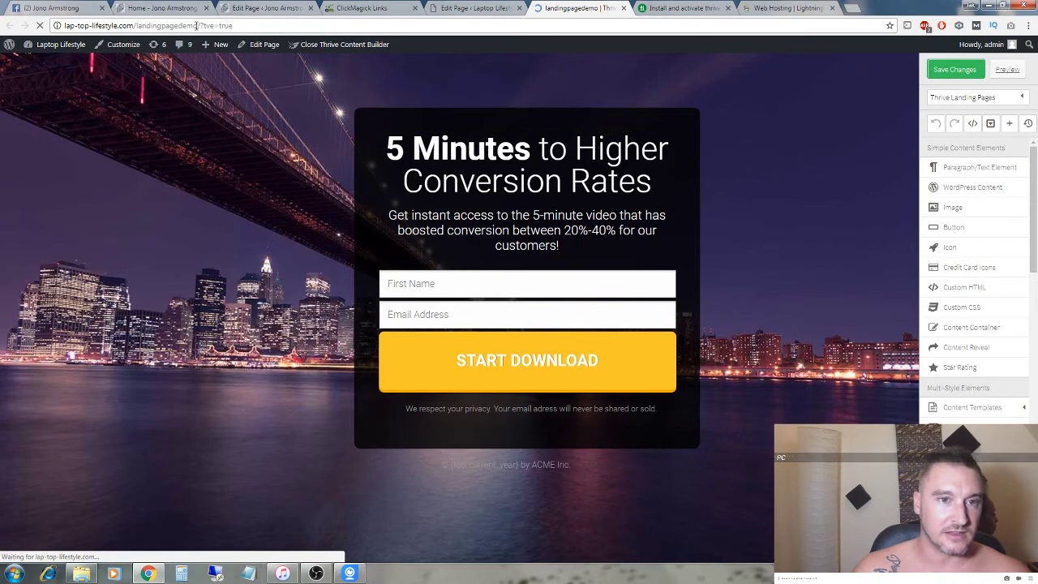
drag(196, 25, 183, 25)
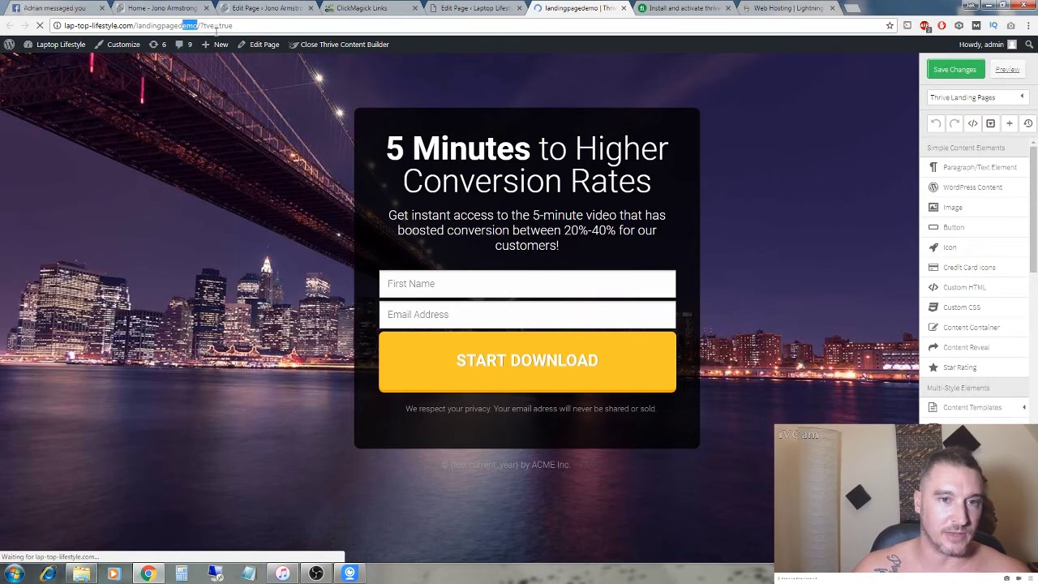
click(197, 25)
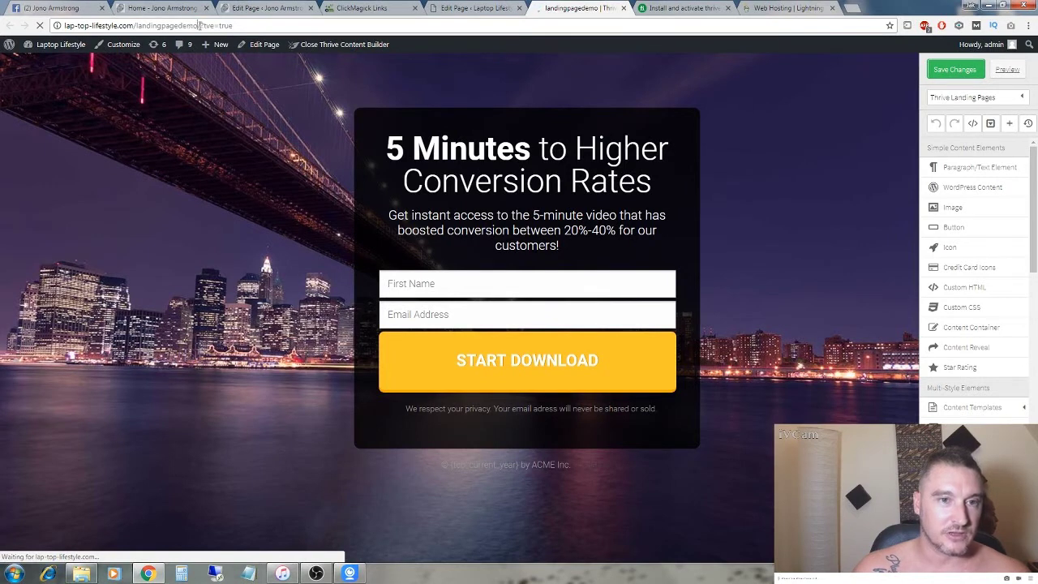
drag(198, 25, 65, 26)
key(ctrl+c)
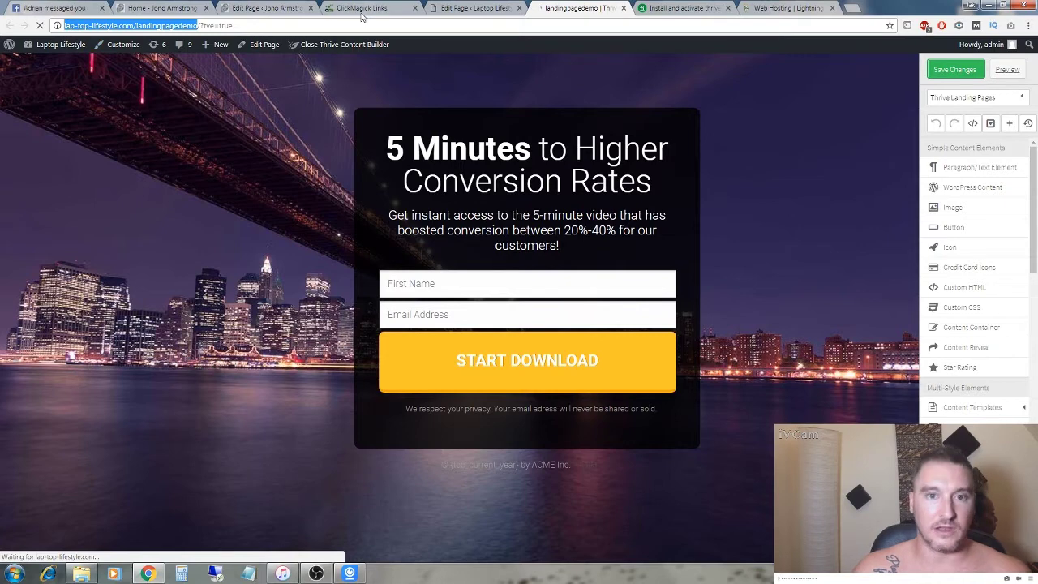
click(477, 8)
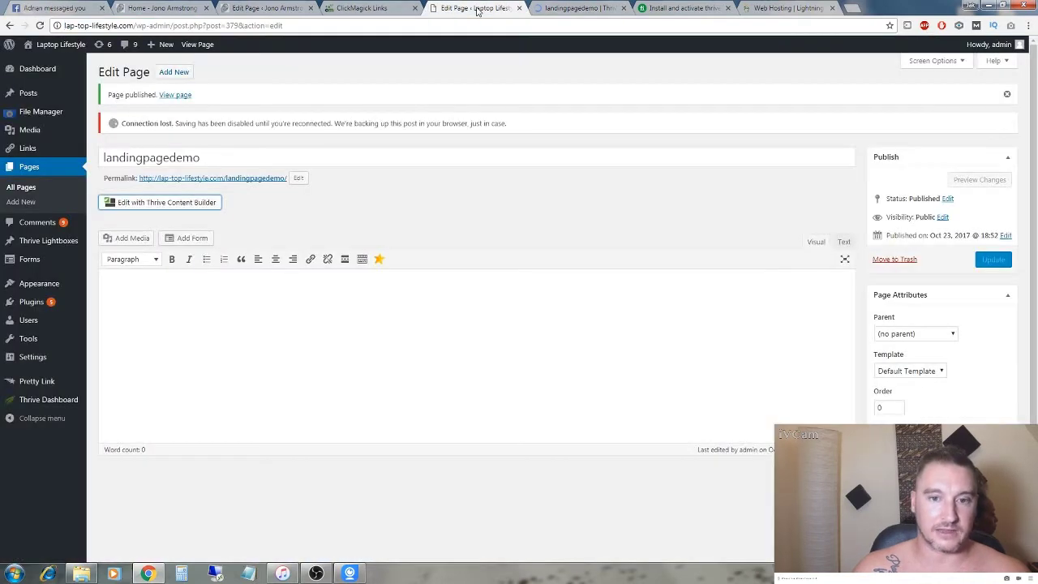
click(380, 9)
double_click(412, 237)
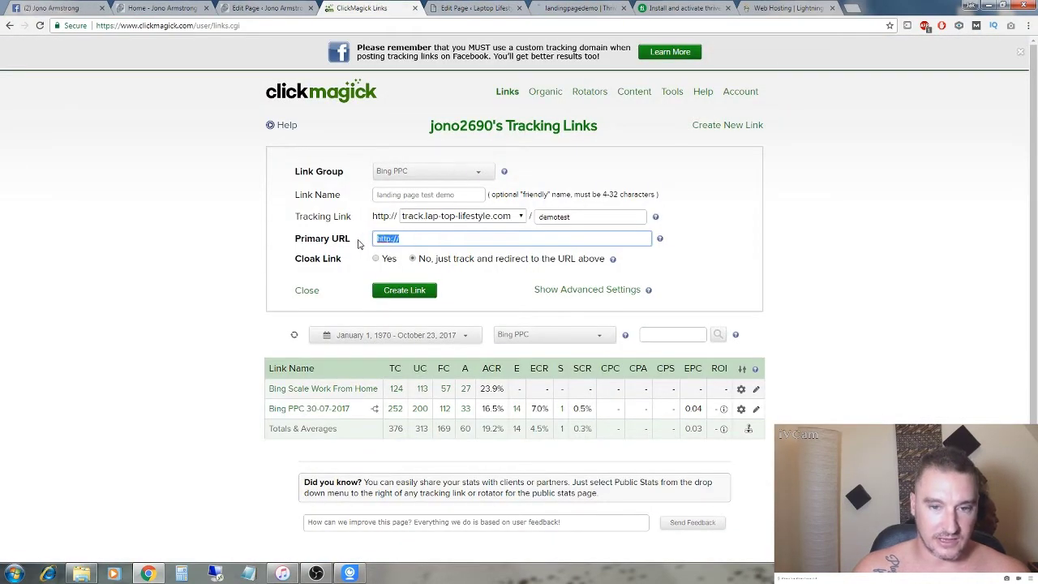
key(ctrl+v)
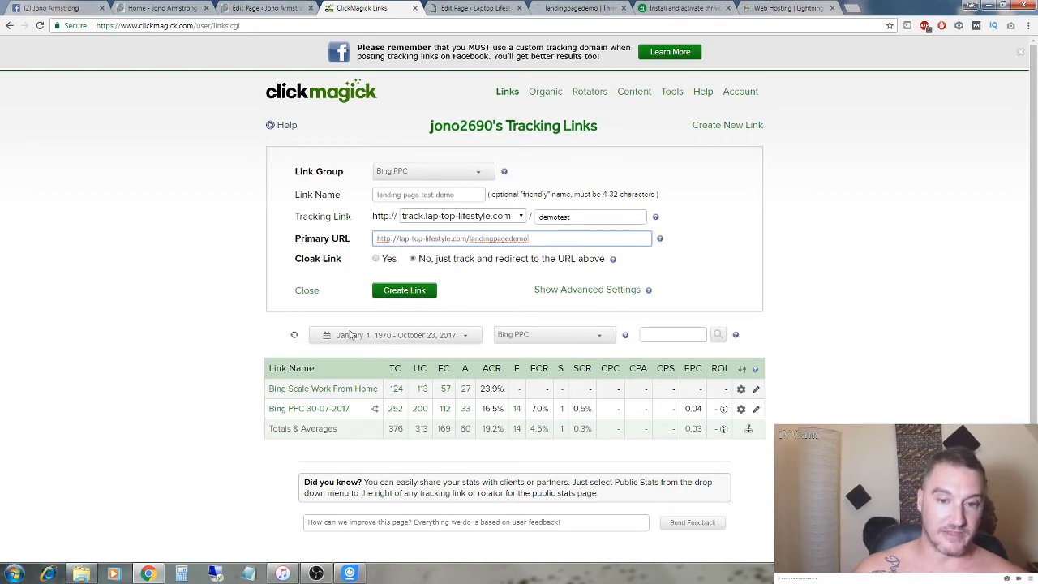
click(405, 292)
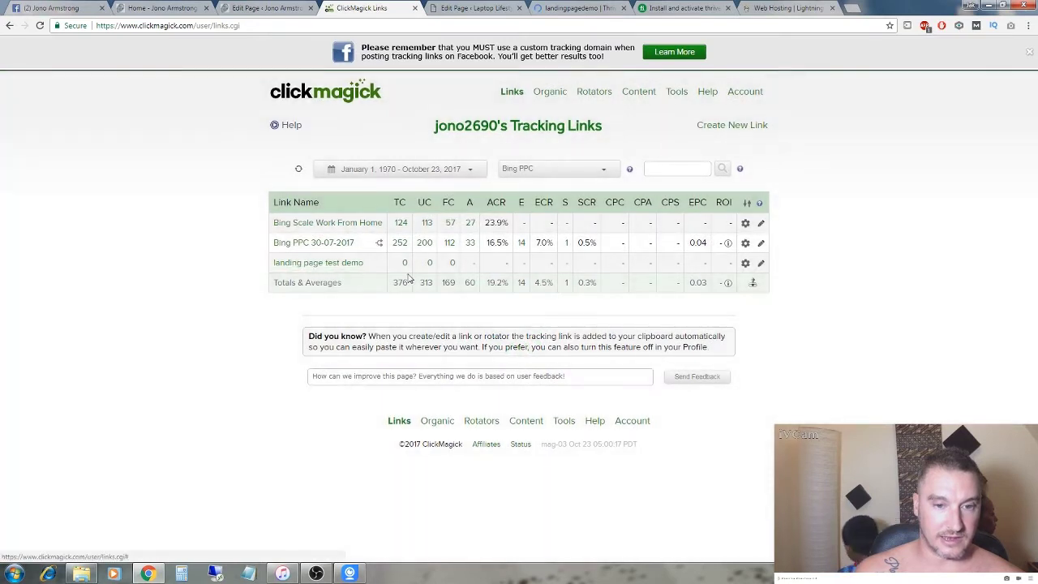
Open the Pixel Builder from the landing page test demo link's conversion tracking options and select the Image/HTML action pixel code
click(746, 264)
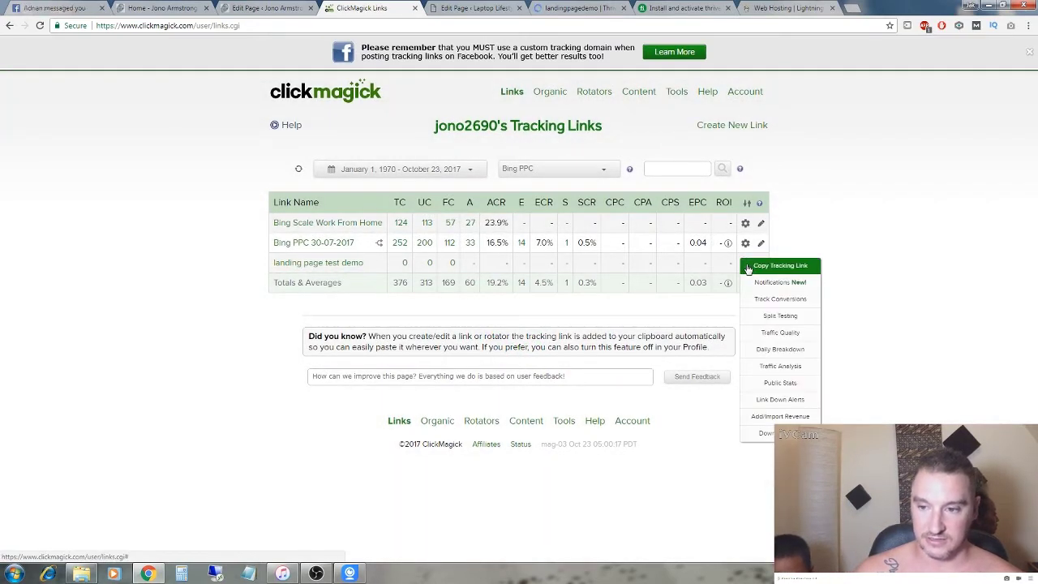
click(781, 299)
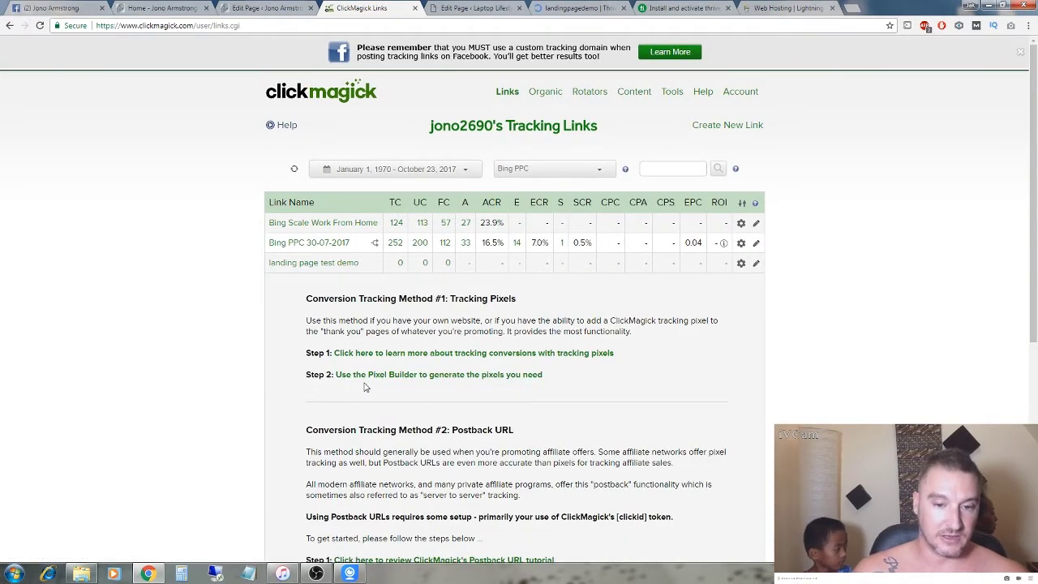
click(443, 375)
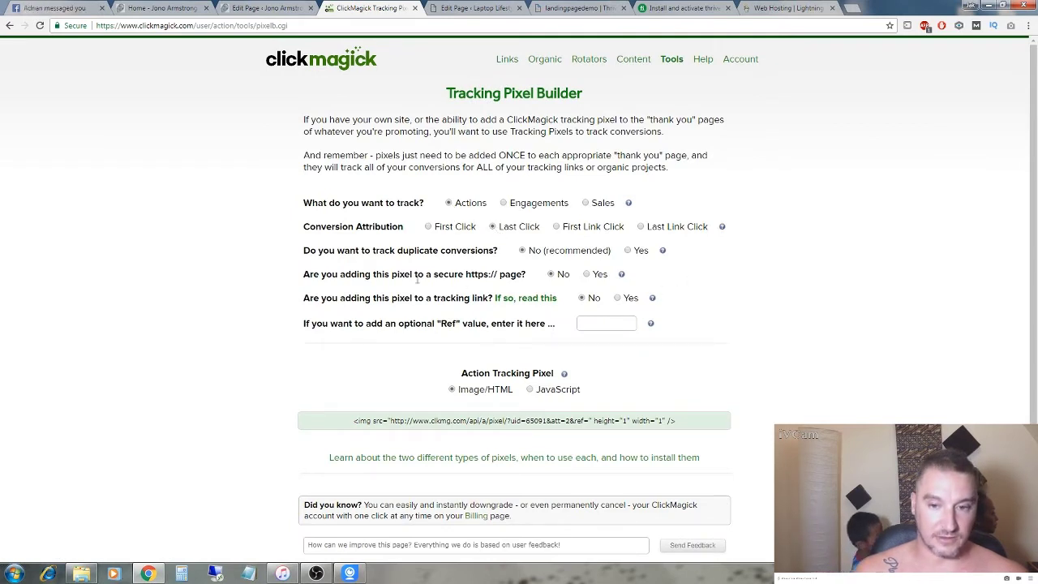
scroll(456, 318, down, 1)
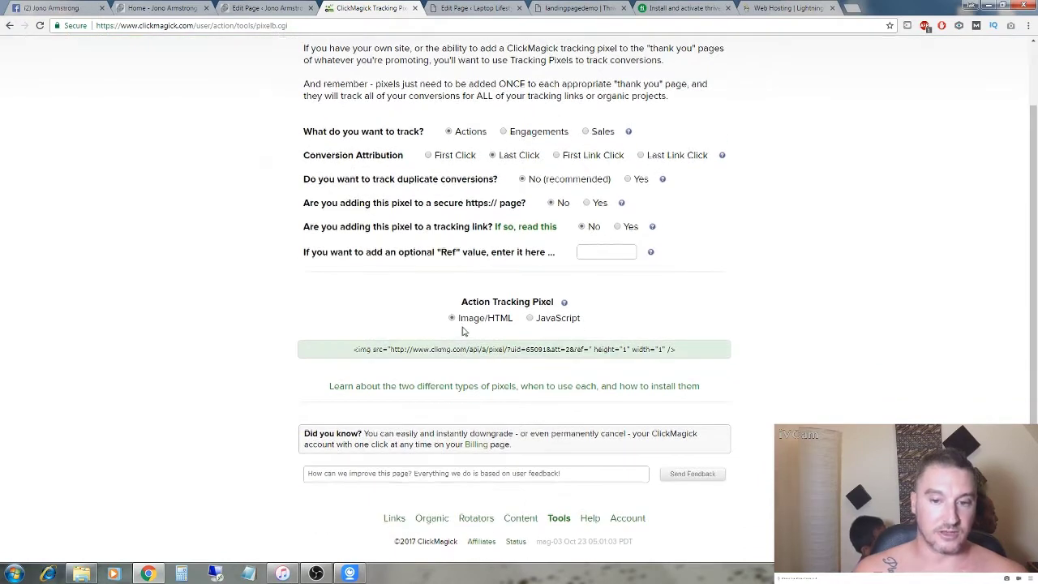
drag(352, 349, 685, 352)
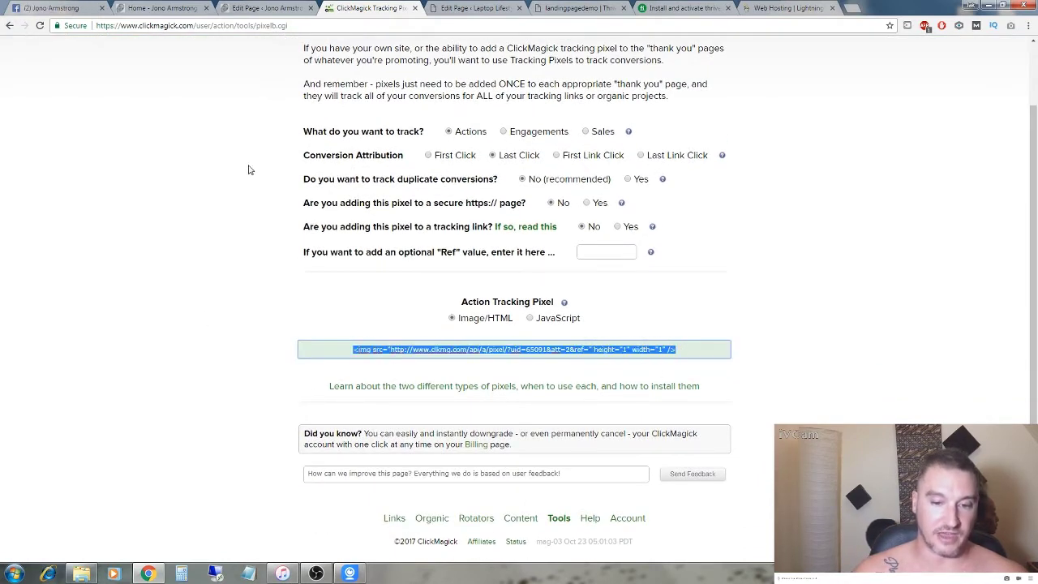
Switch to the landingpagedemo page in Thrive Content Builder and clear the template's headline text
click(474, 8)
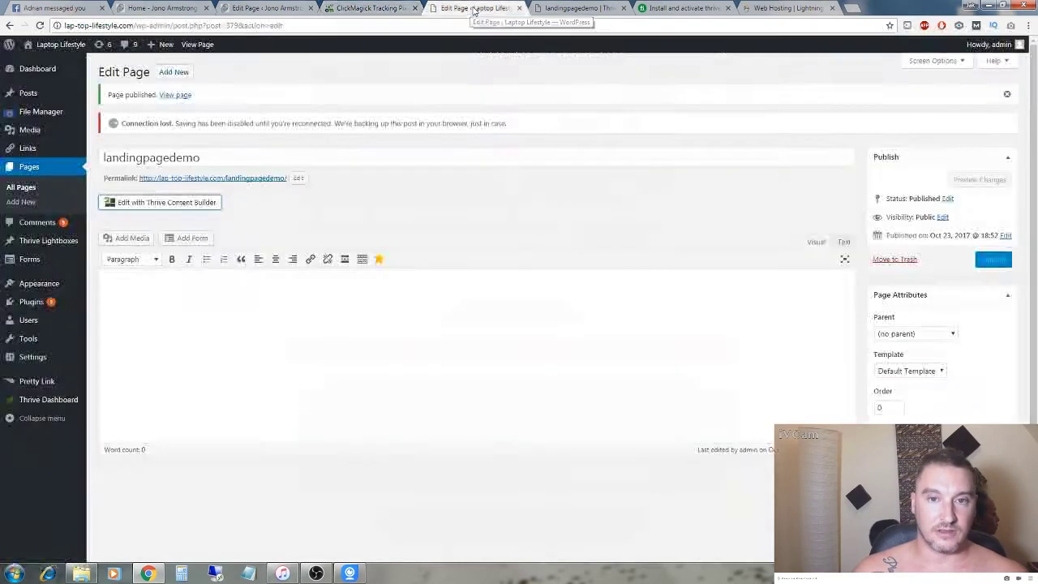
click(564, 8)
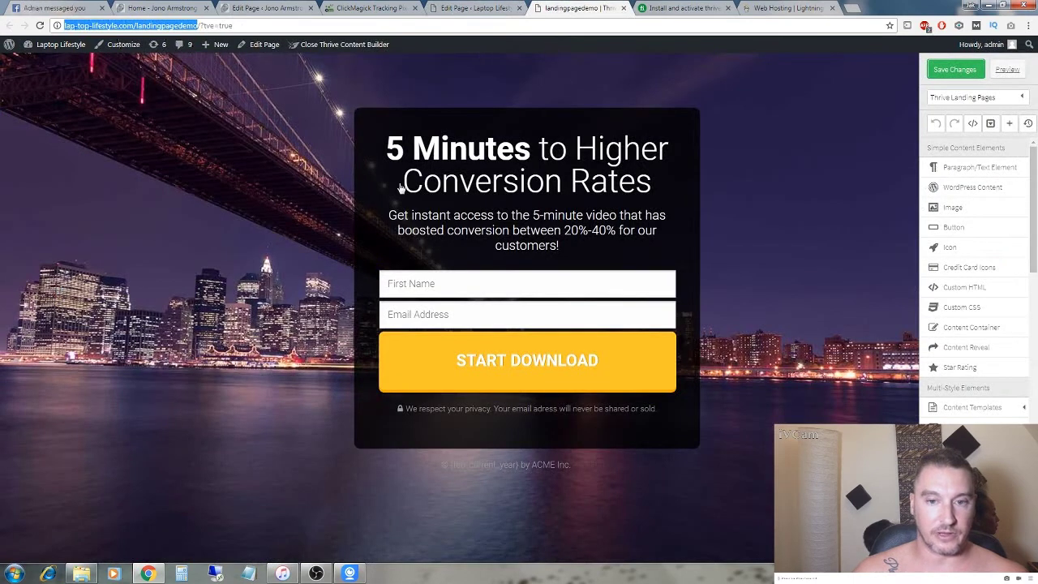
click(565, 156)
click(565, 155)
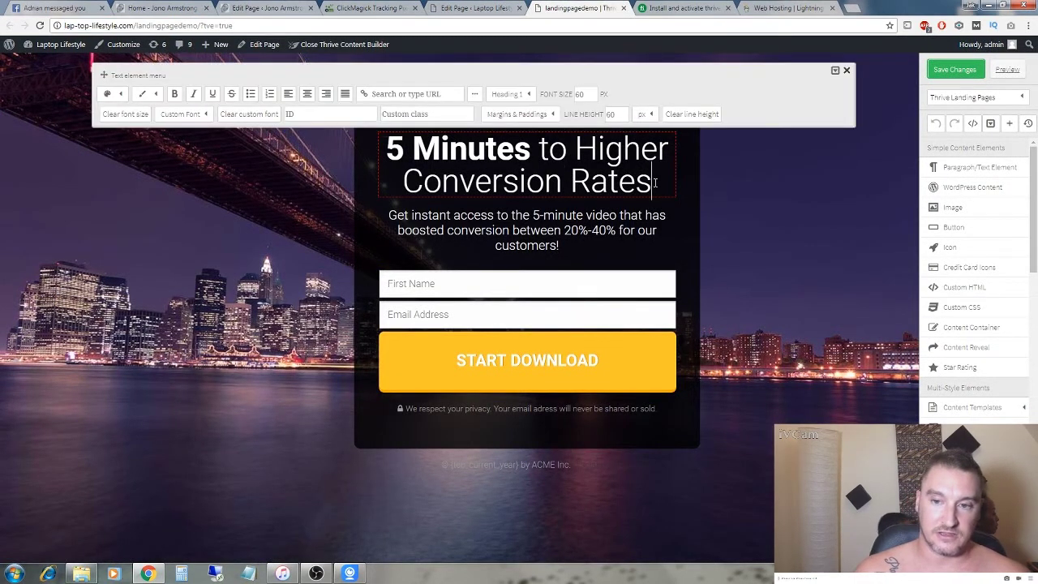
drag(655, 182, 379, 157)
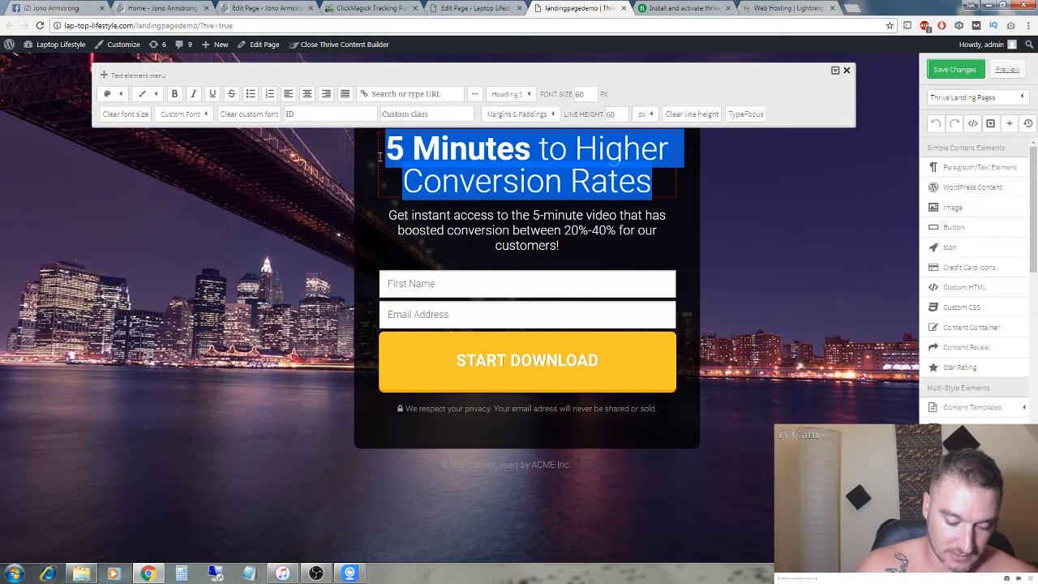
text(How)
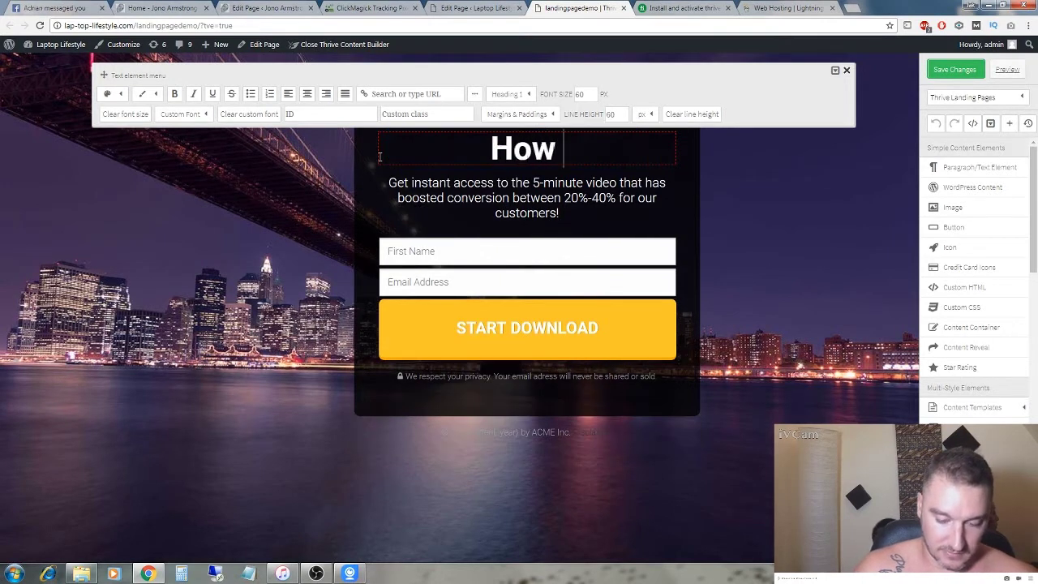
key(BackSpace)
key(BackSpace)
key(BackSpace)
key(BackSpace)
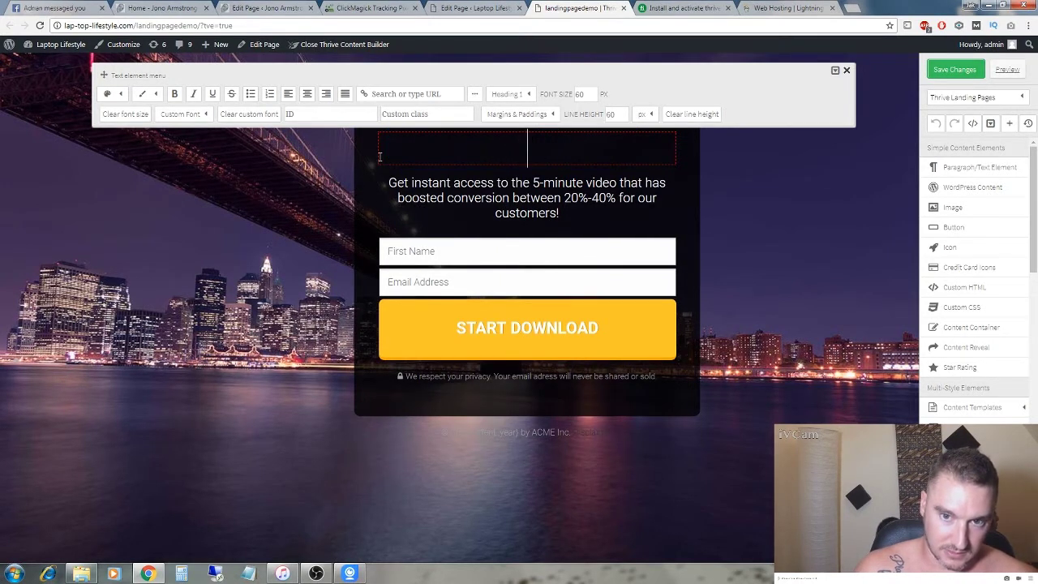
Enter "Make $287" as the start of the landing page headline
text(Make $)
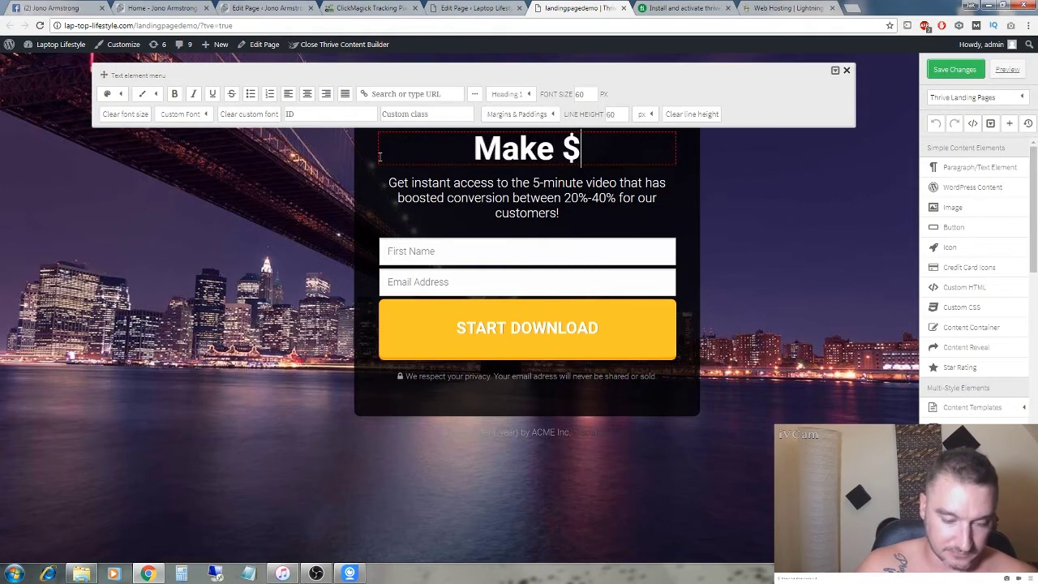
text(2)
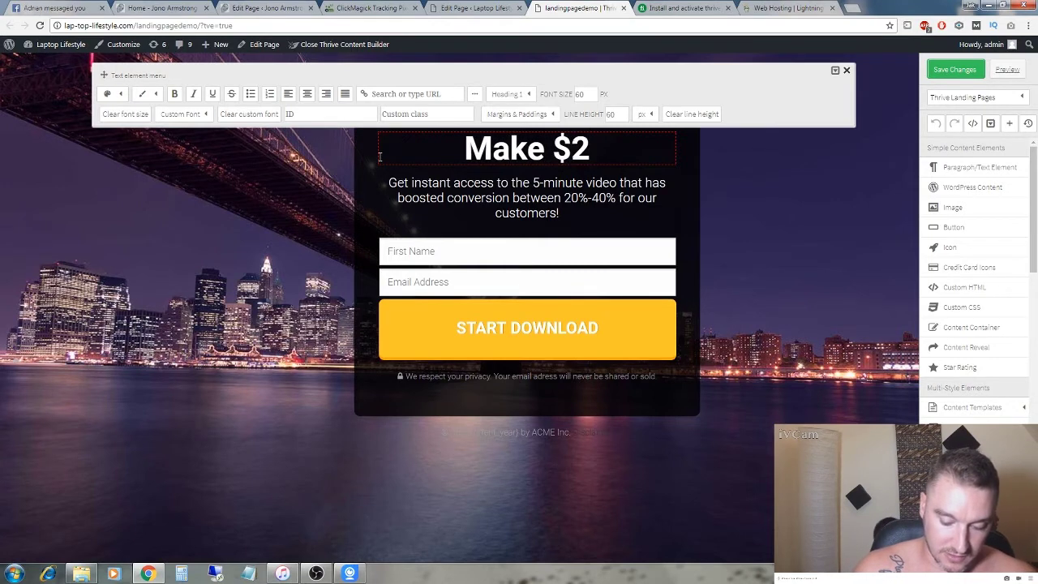
text(87)
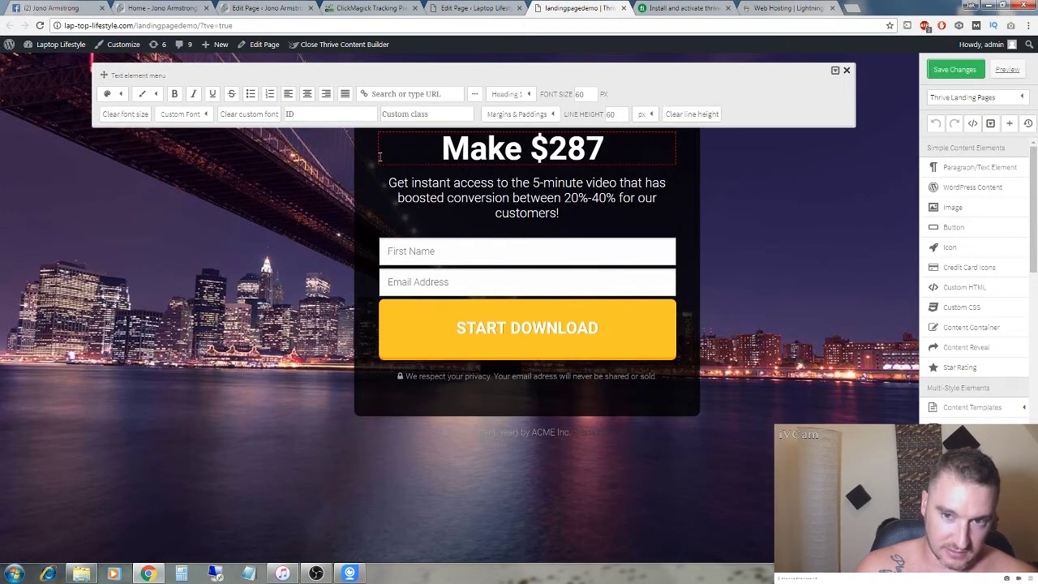
text( in 12)
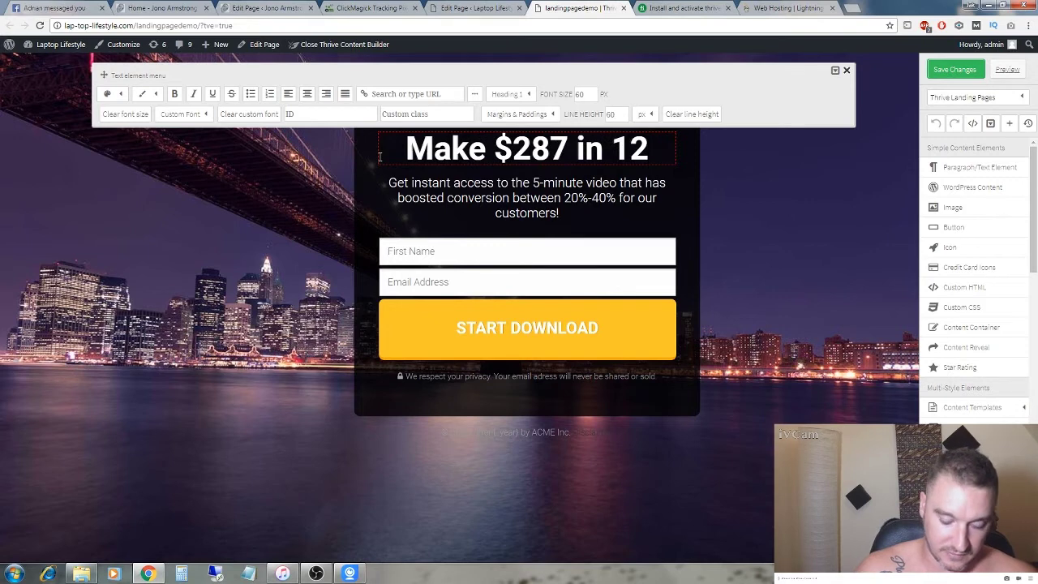
text(hours)
key(BackSpace)
key(BackSpace)
key(BackSpace)
key(BackSpace)
key(BackSpace)
key(BackSpace)
key(BackSpace)
key(BackSpace)
key(BackSpace)
key(BackSpace)
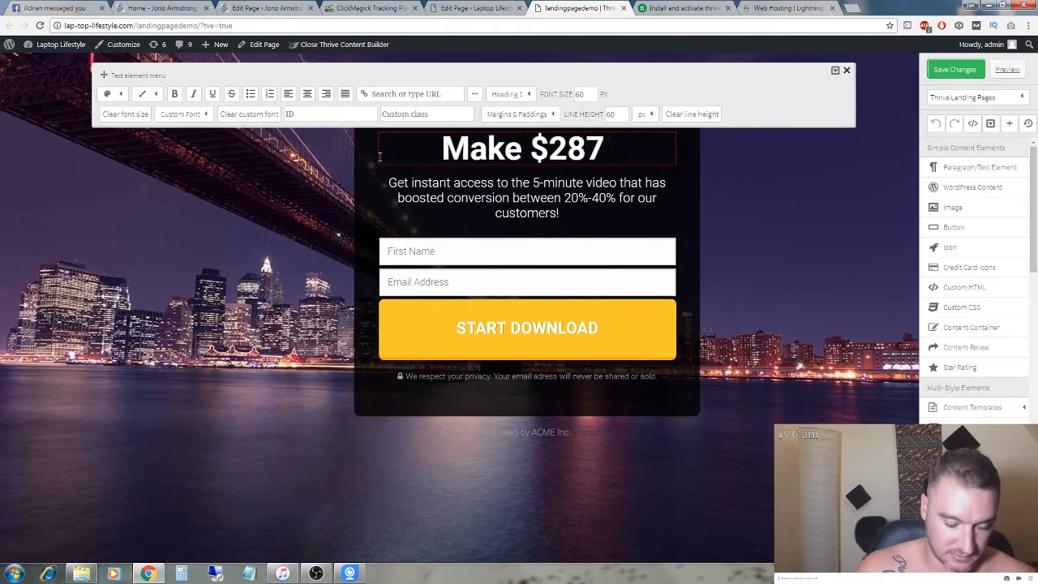
Continue the headline after the dollar amount with "Every 12Hours with Just 17mins Work"
text(Every 12)
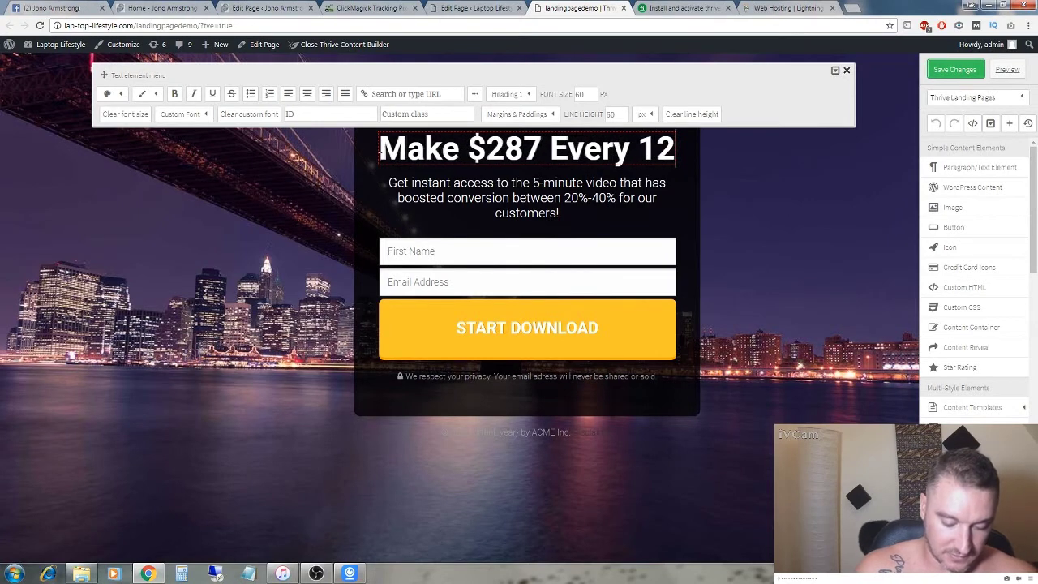
text(Hours)
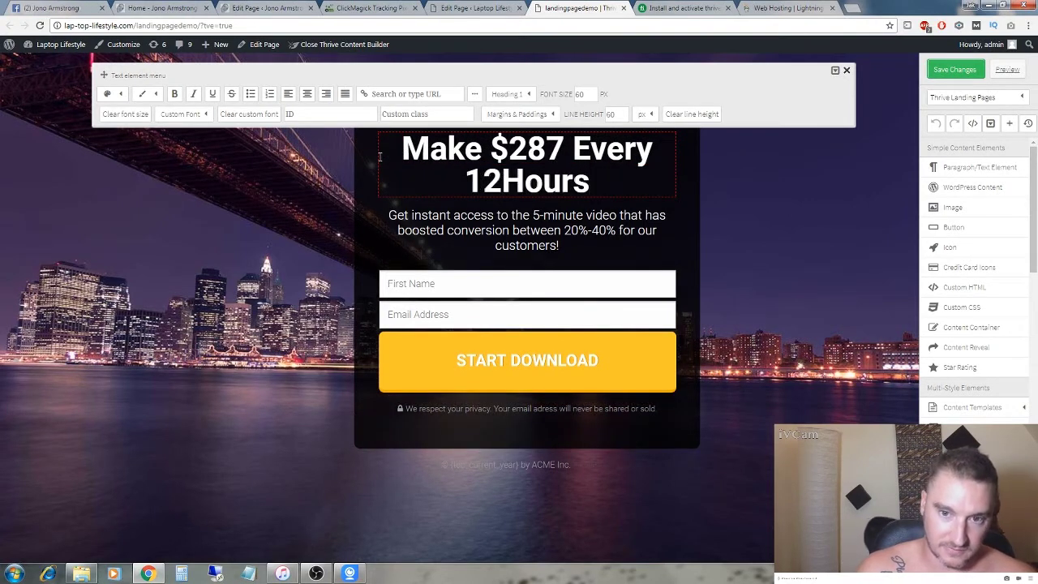
text( with )
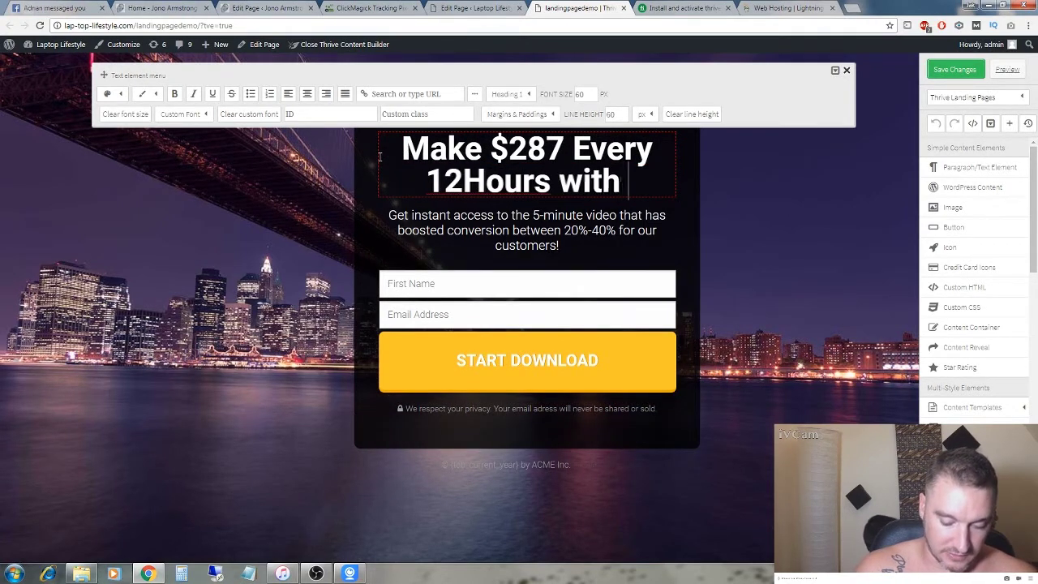
text(Just)
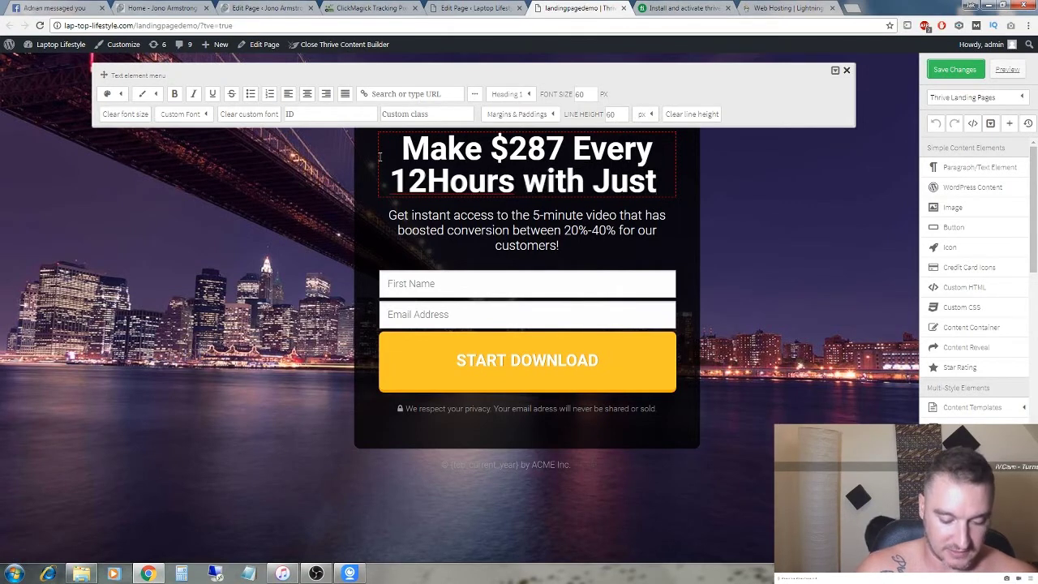
text( 17)
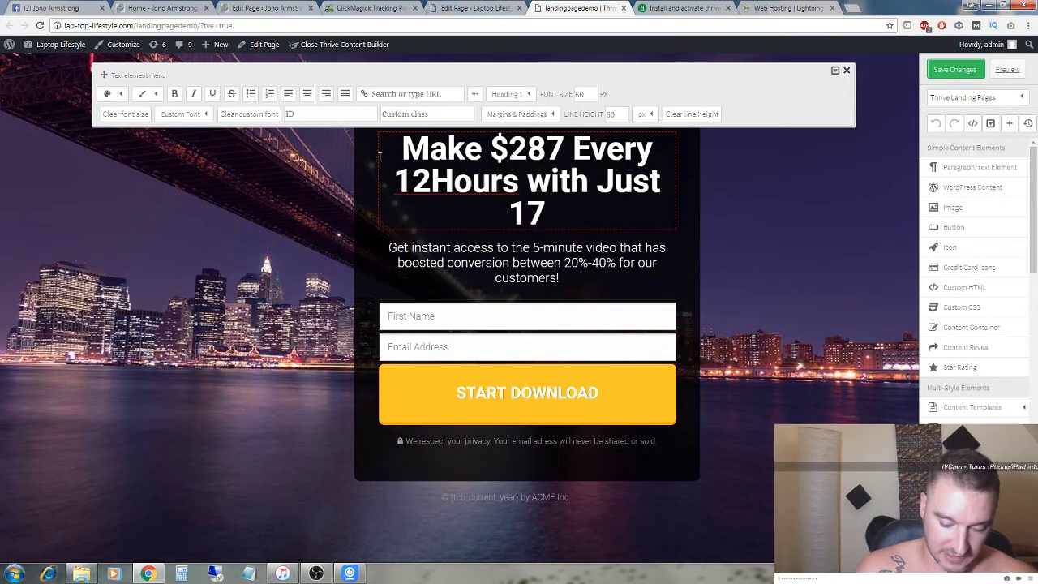
text(mins Work)
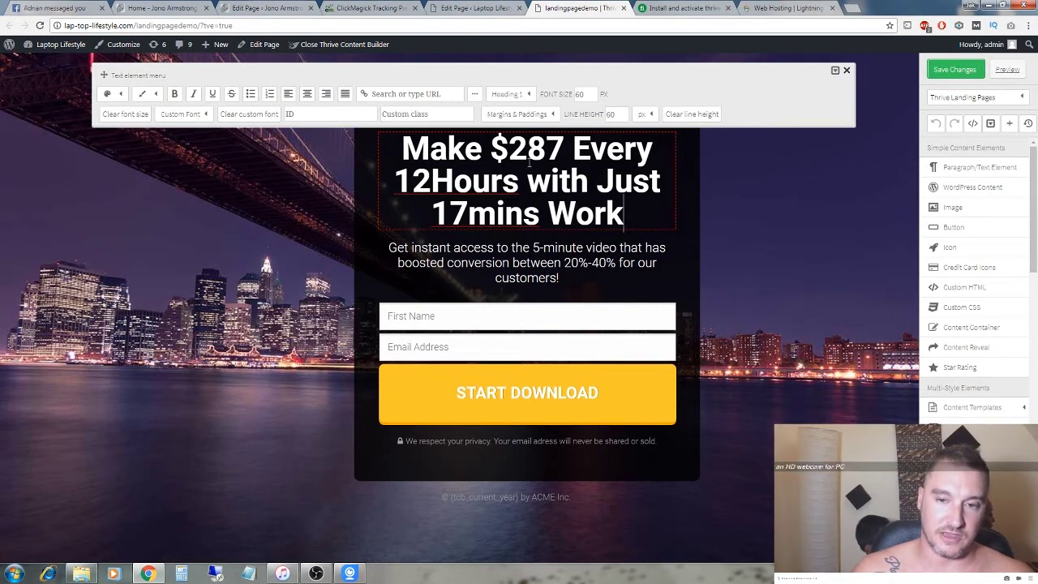
Capitalize the word "With" in the landing page headline
drag(490, 148, 517, 185)
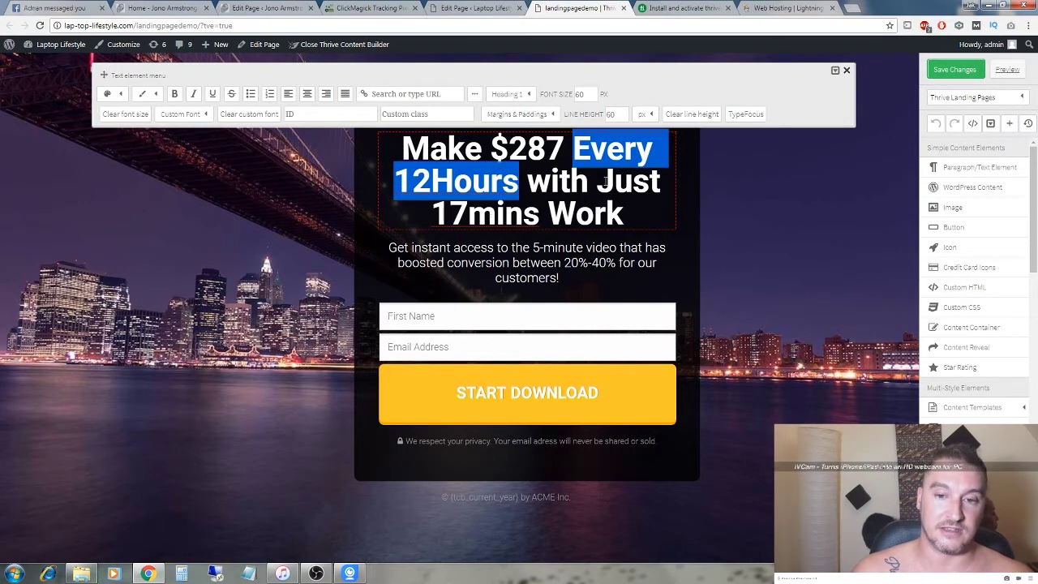
drag(597, 180, 625, 214)
click(550, 181)
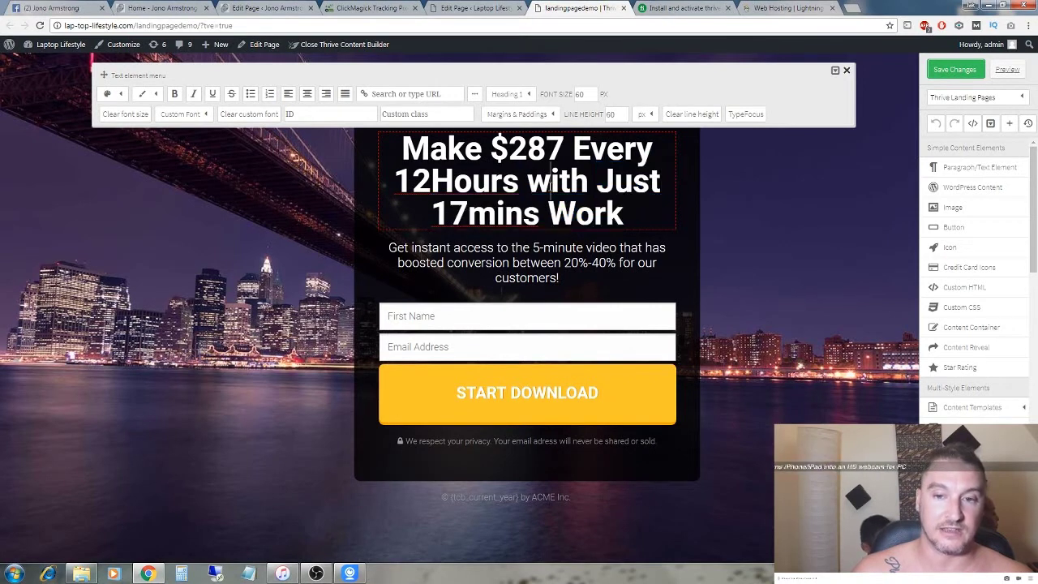
key(Delete)
text(W)
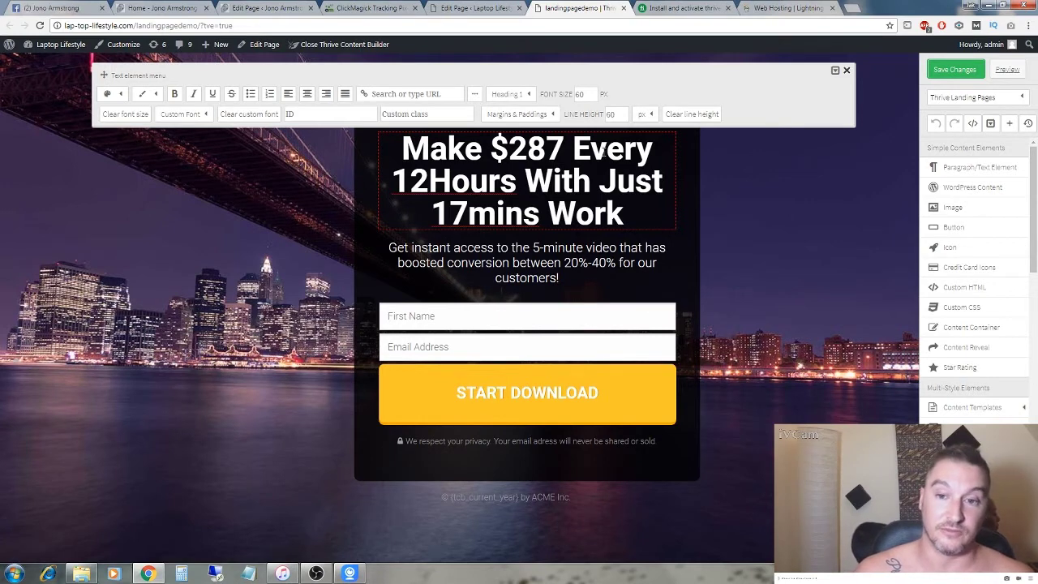
Try the web standard font Arial, Helvetica, sans-serif on the whole landing page headline
drag(626, 211, 397, 147)
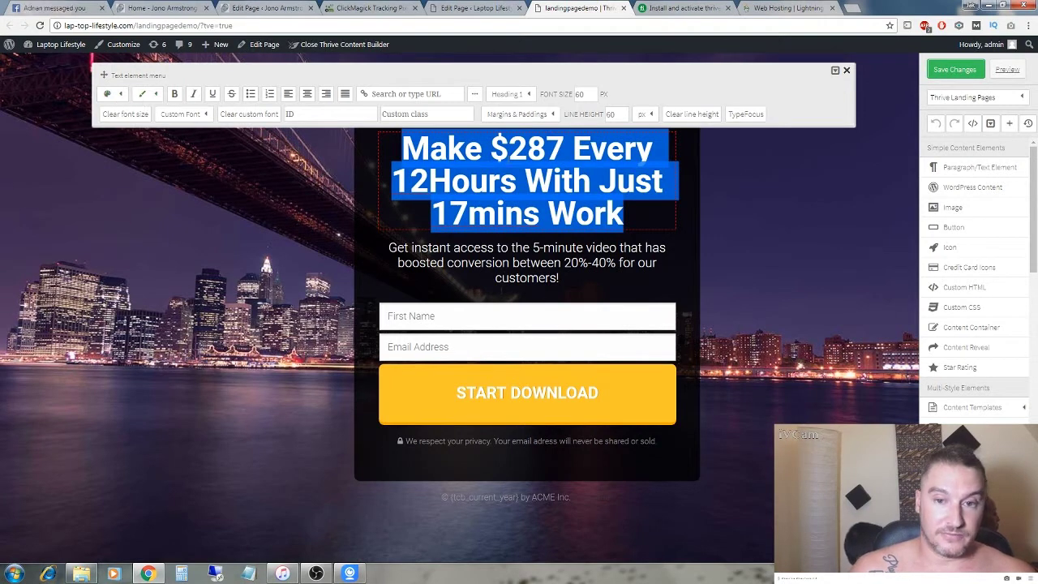
click(176, 96)
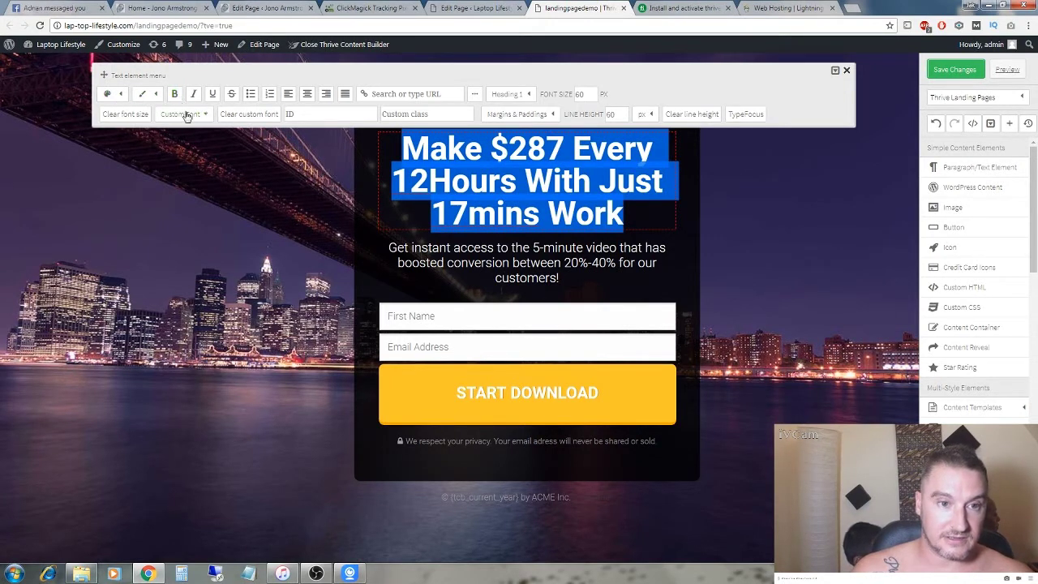
click(186, 115)
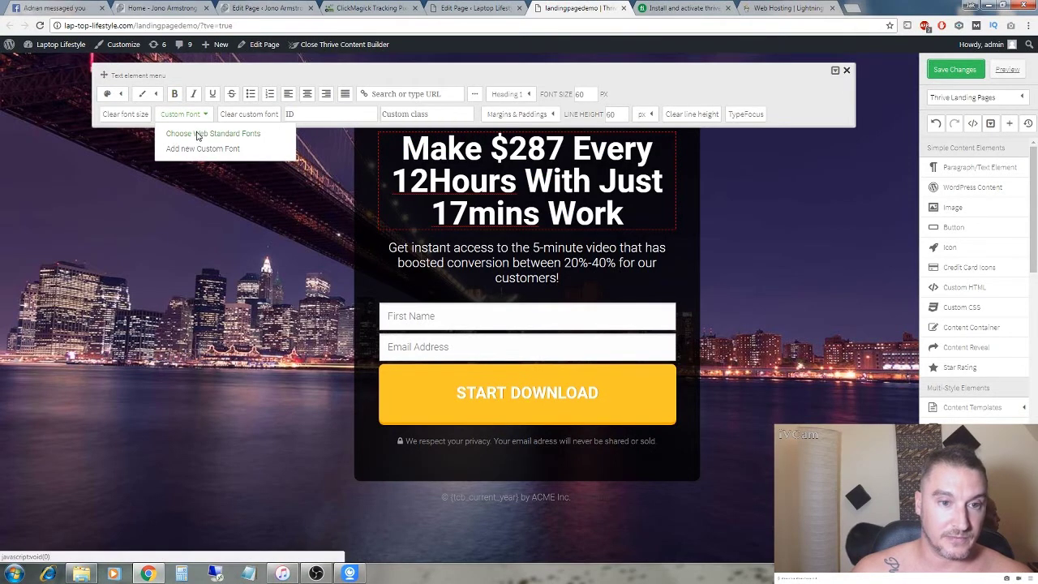
click(197, 134)
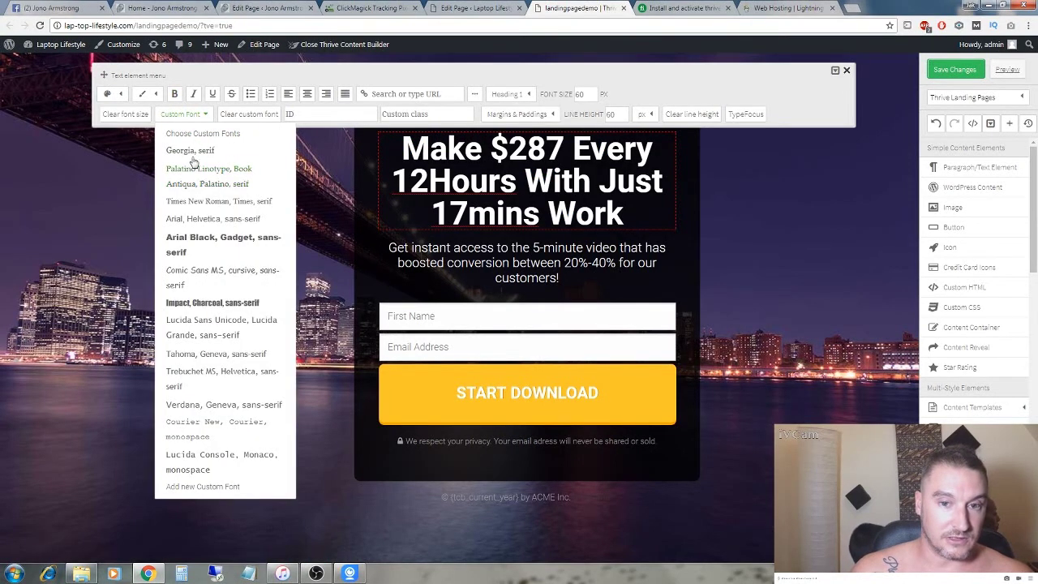
click(203, 220)
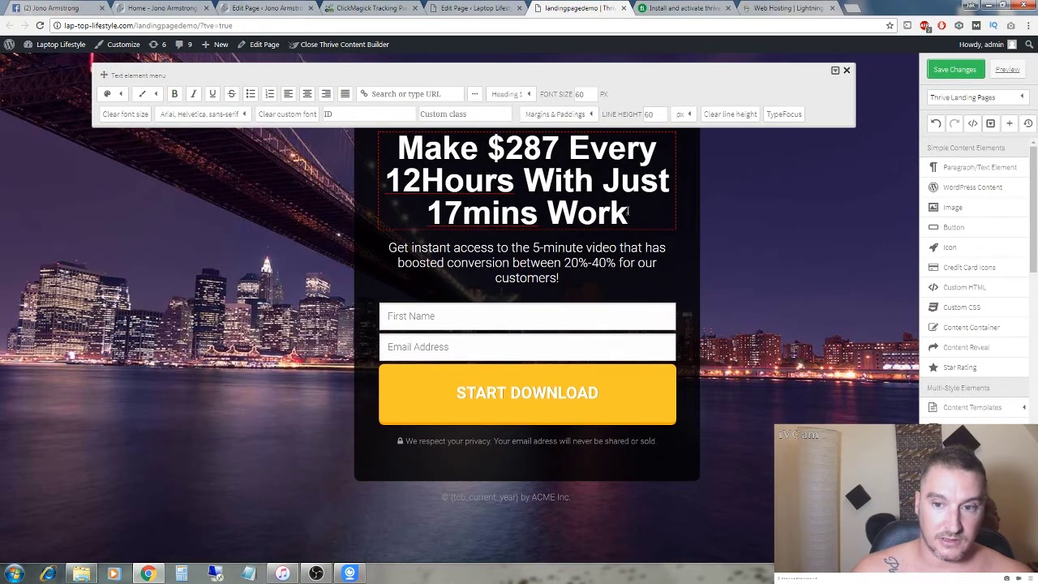
Add an empty line below the headline, and undo it together with the headline's font change
drag(627, 213, 548, 209)
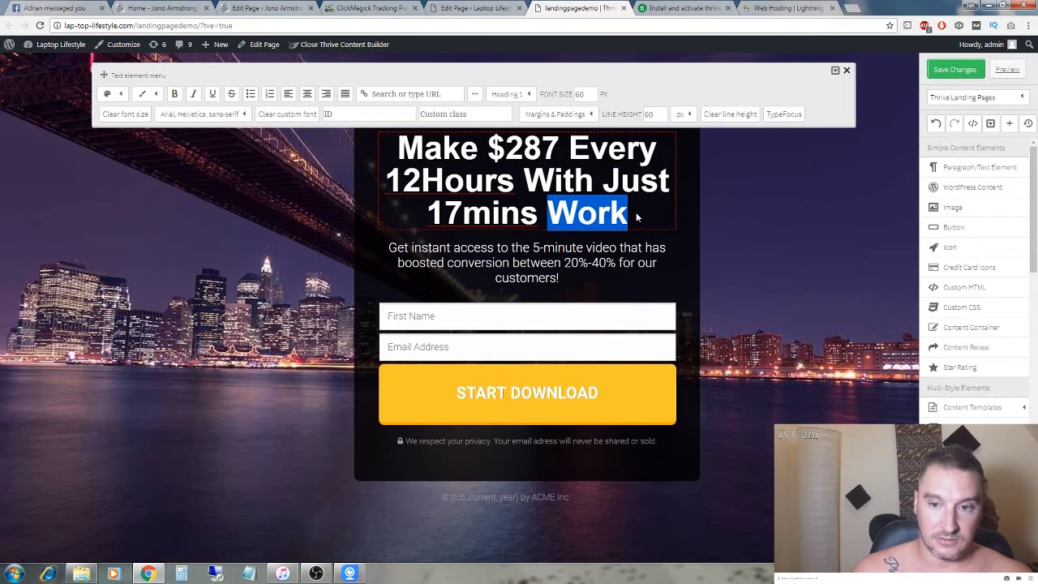
click(610, 213)
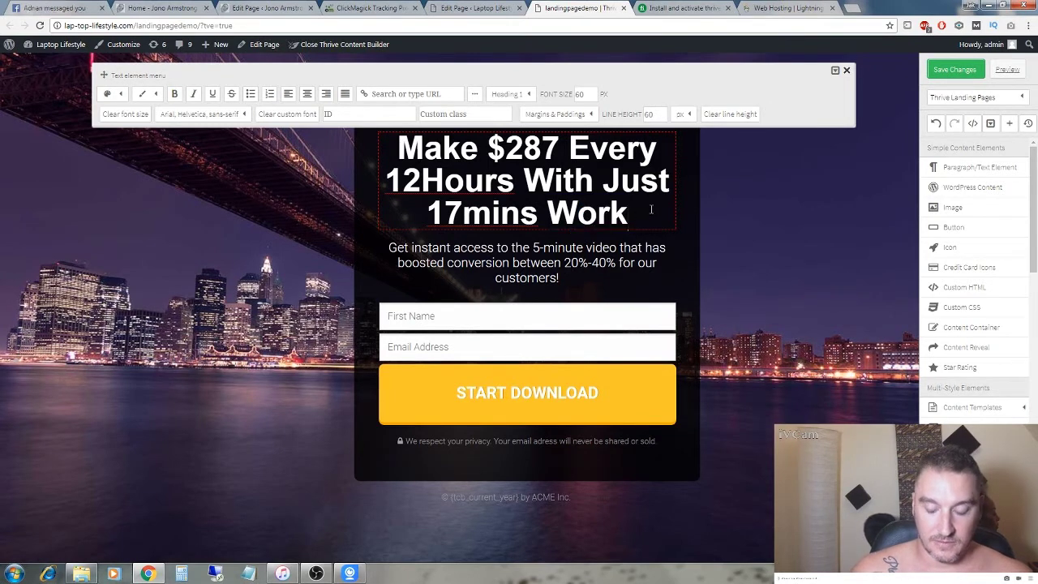
key(Return)
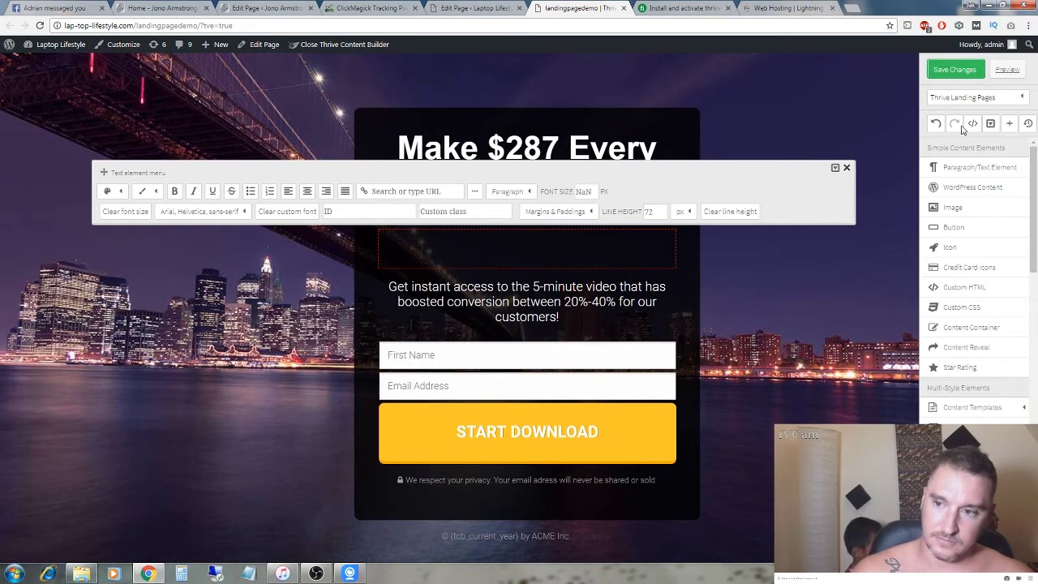
click(846, 168)
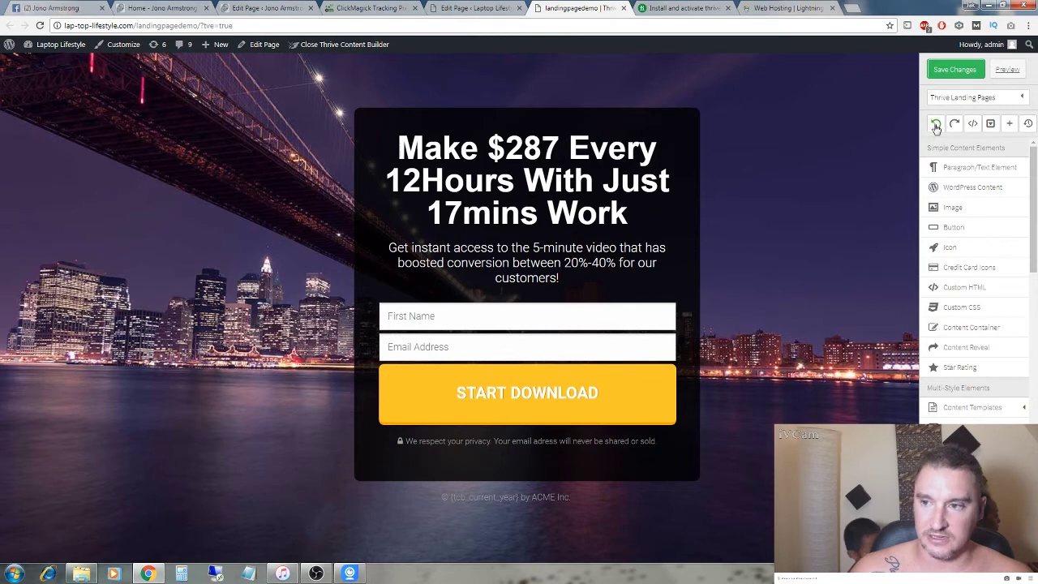
click(936, 125)
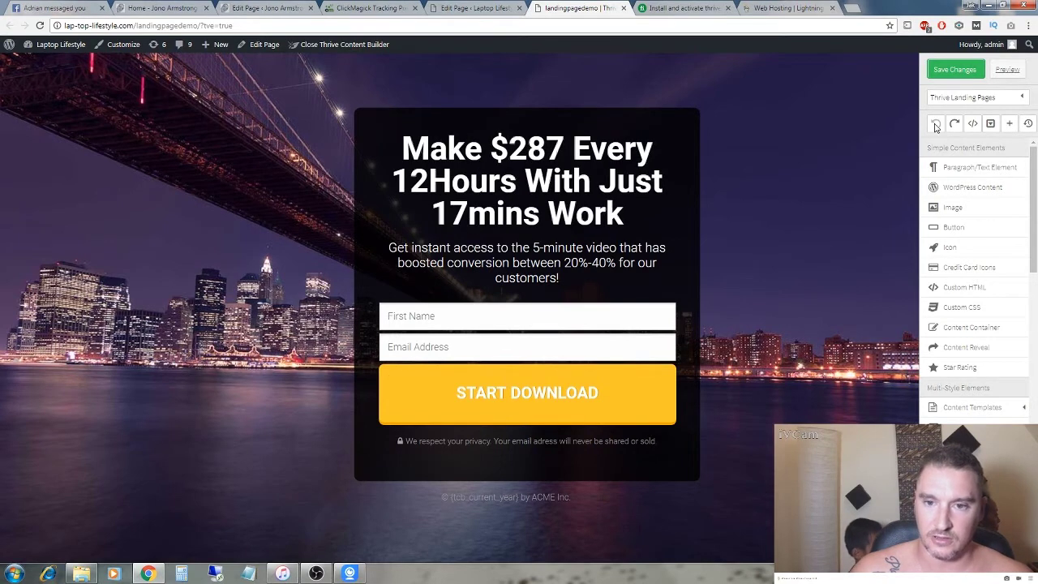
click(589, 182)
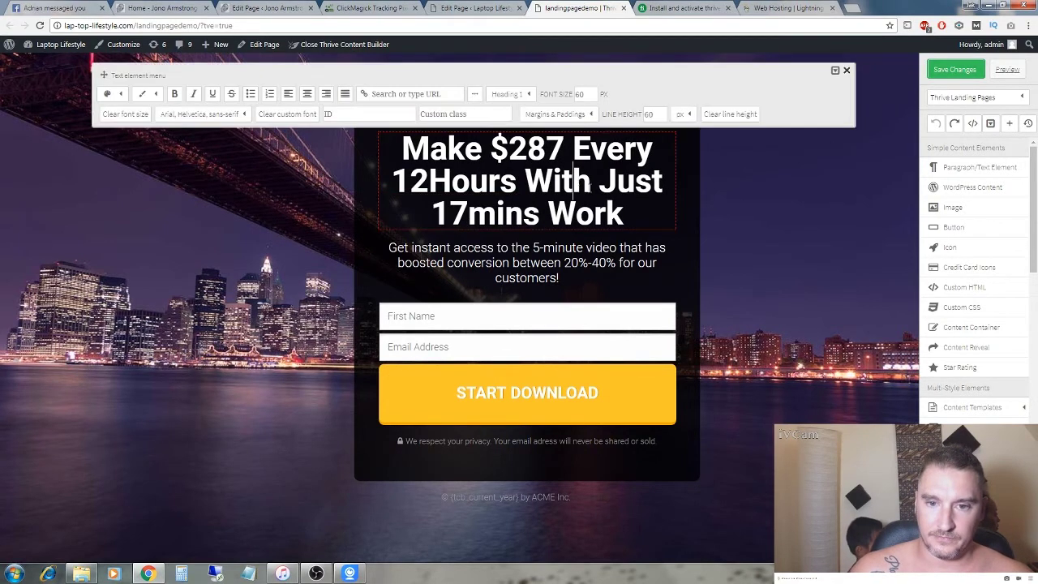
drag(565, 150, 464, 150)
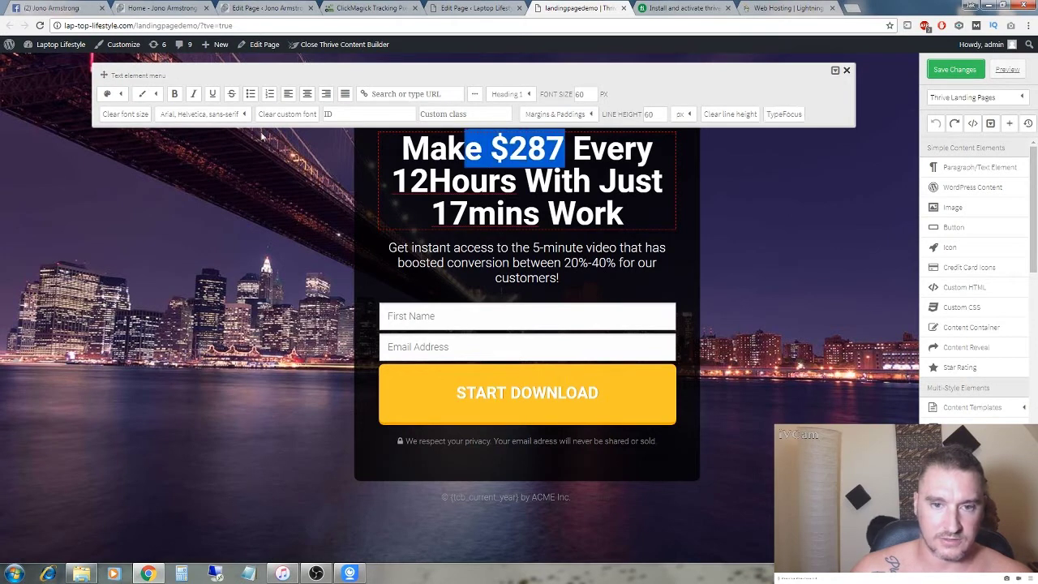
click(548, 214)
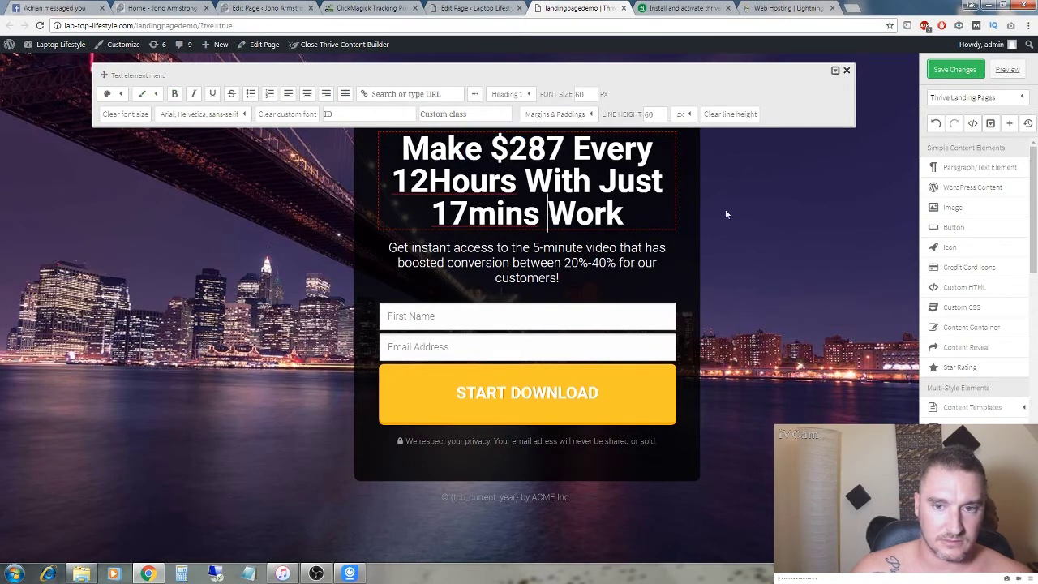
Delete the headline element and insert a new Paragraph/Text Element above the "Get instant access" subheadline
click(846, 70)
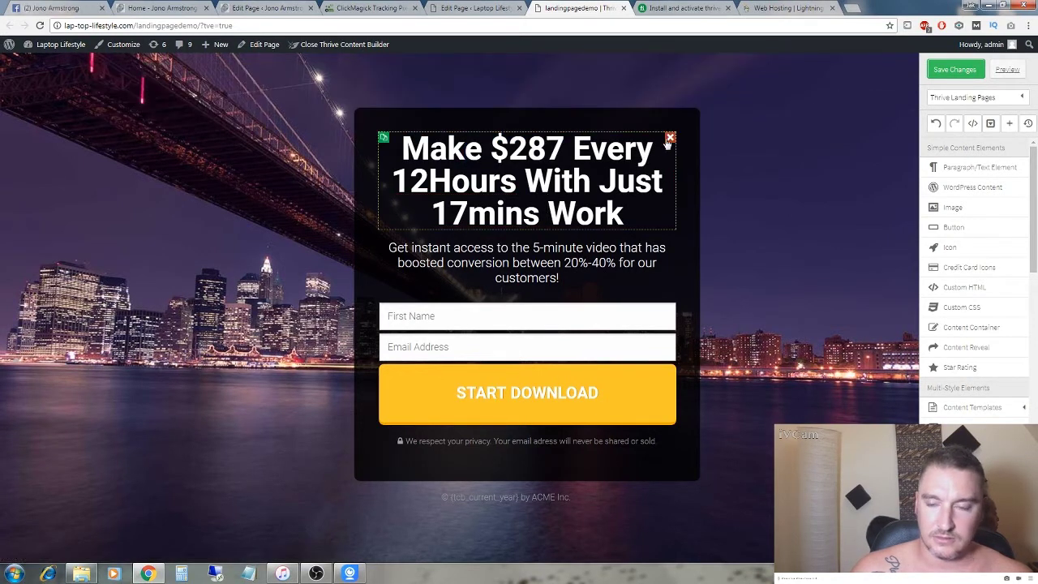
click(669, 138)
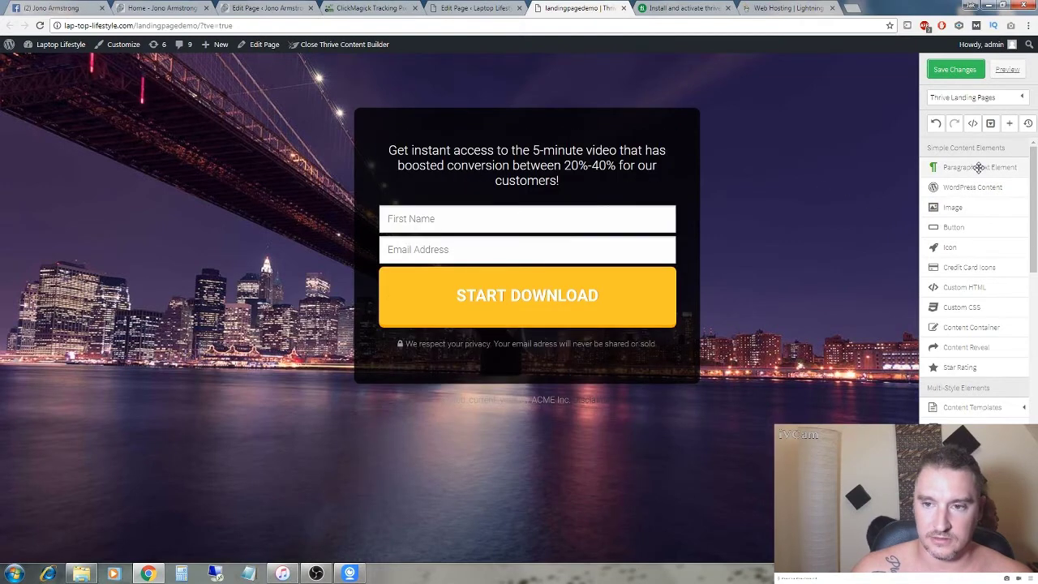
drag(977, 167, 520, 139)
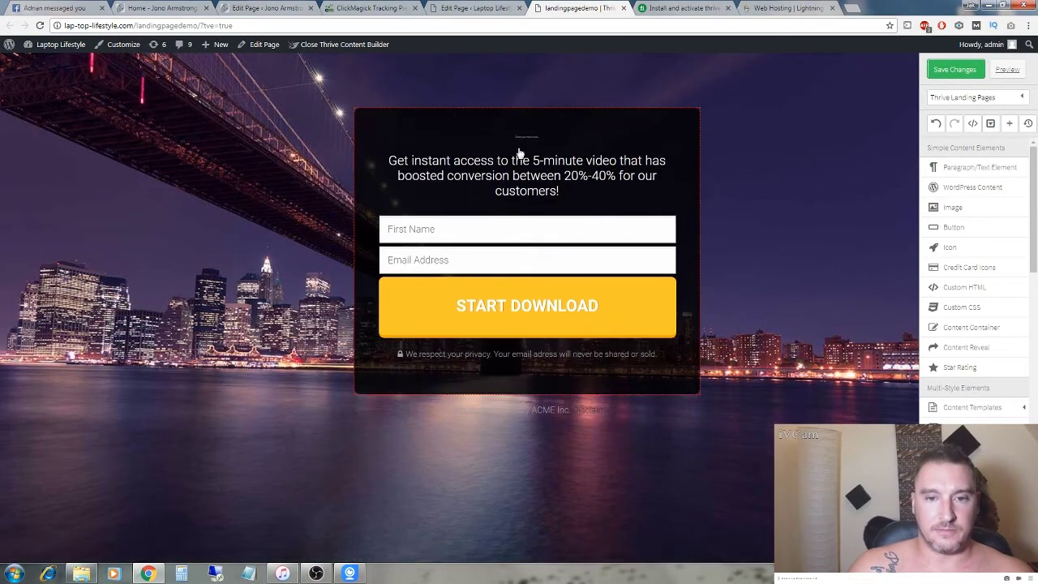
Replace the new element's placeholder text with "Make $287 Every 12 Hours With Just 17Mins Work Per Day"
click(533, 138)
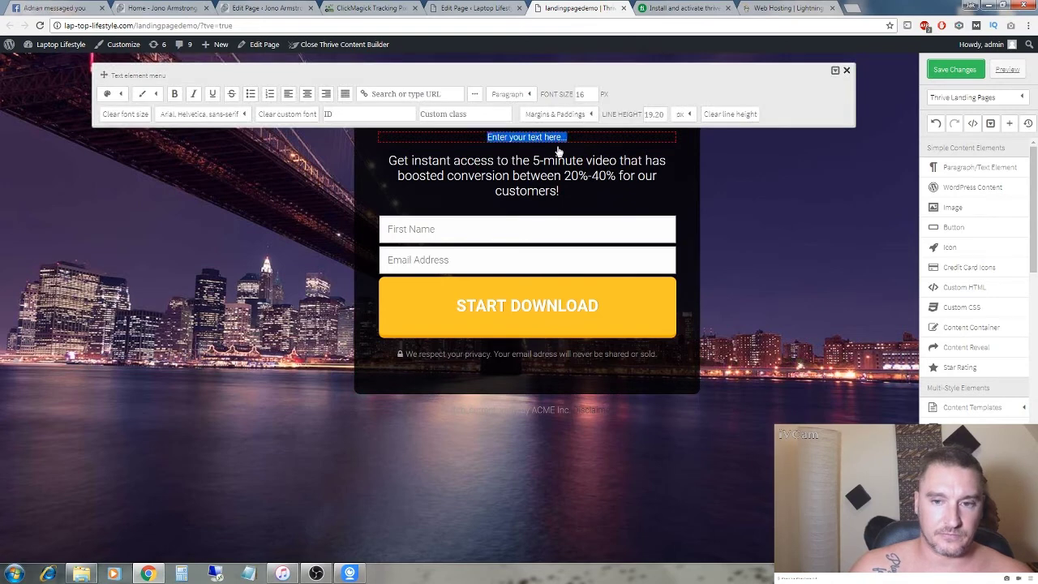
text(Makr)
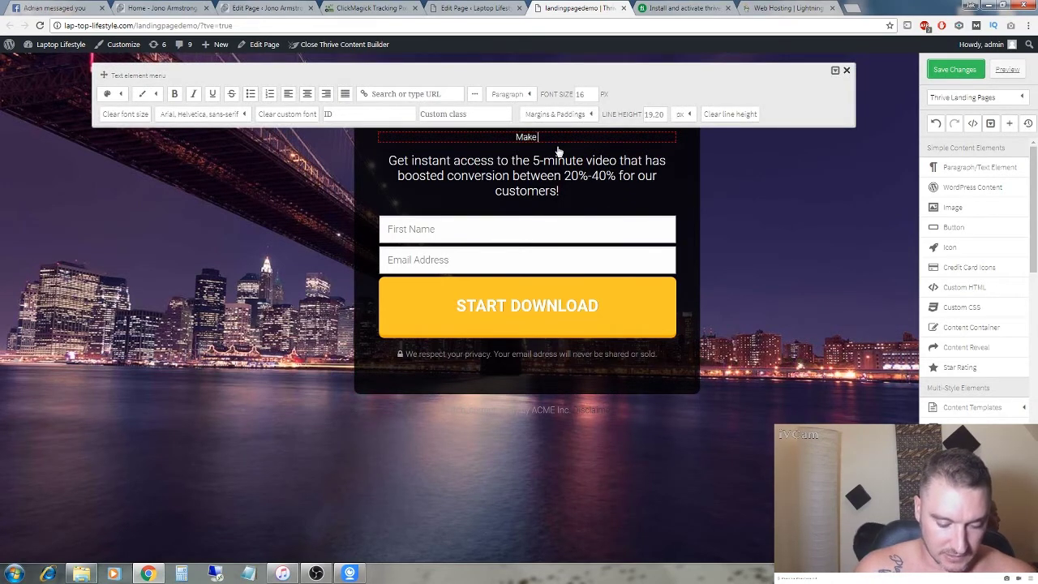
text( $28)
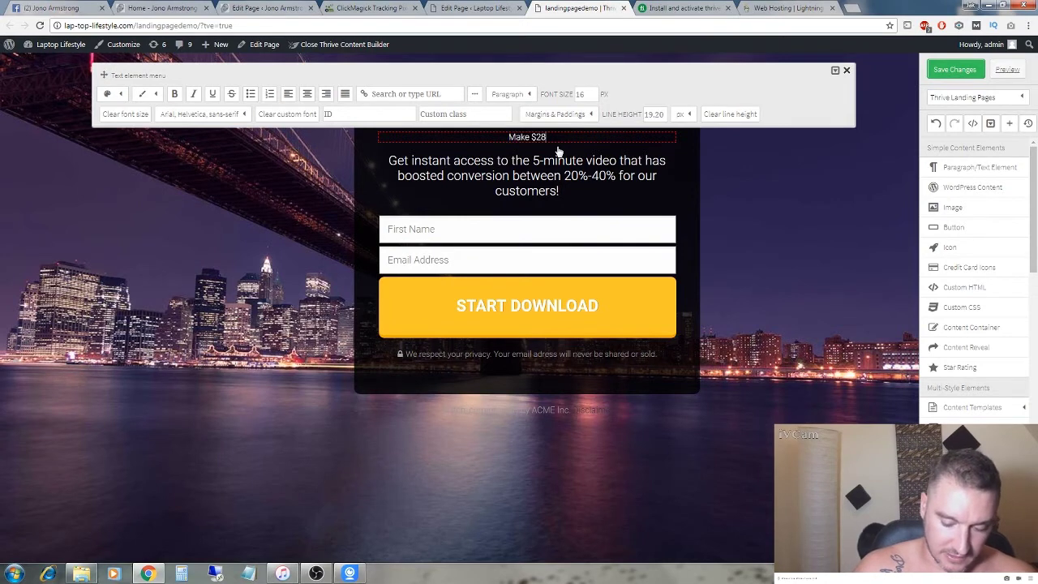
text(7 E)
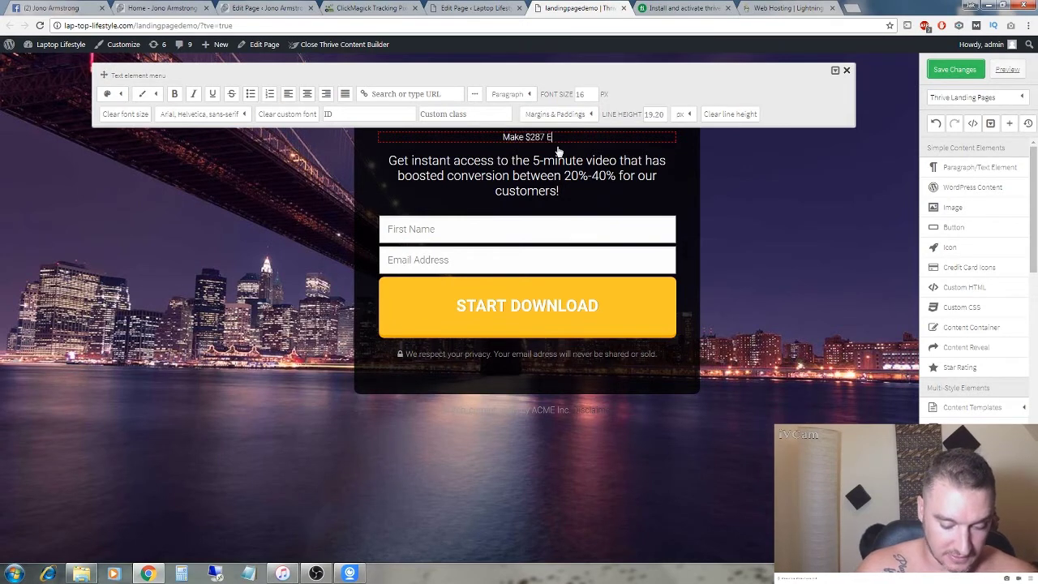
text(very 12)
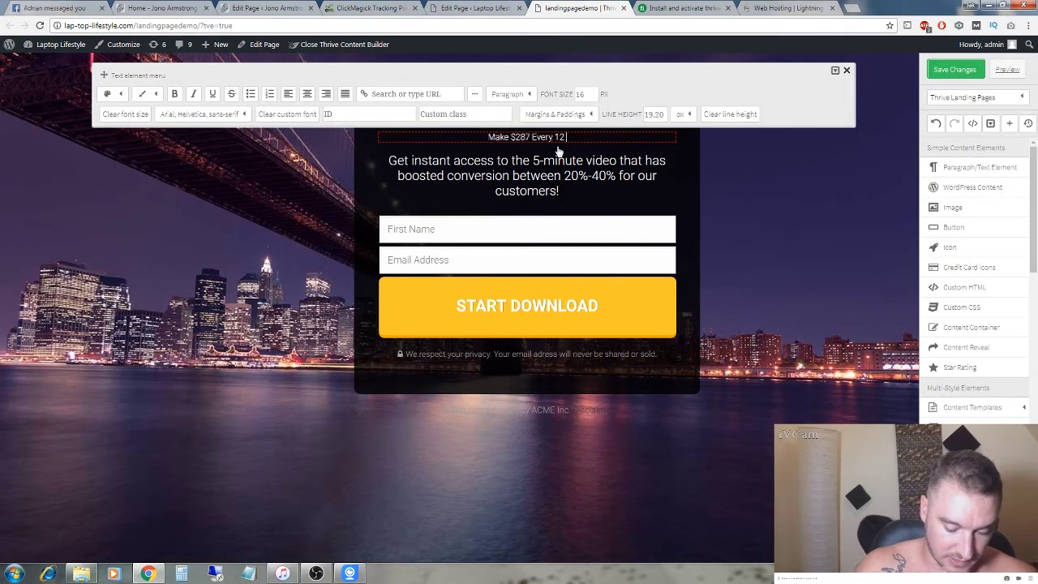
text( Hours W)
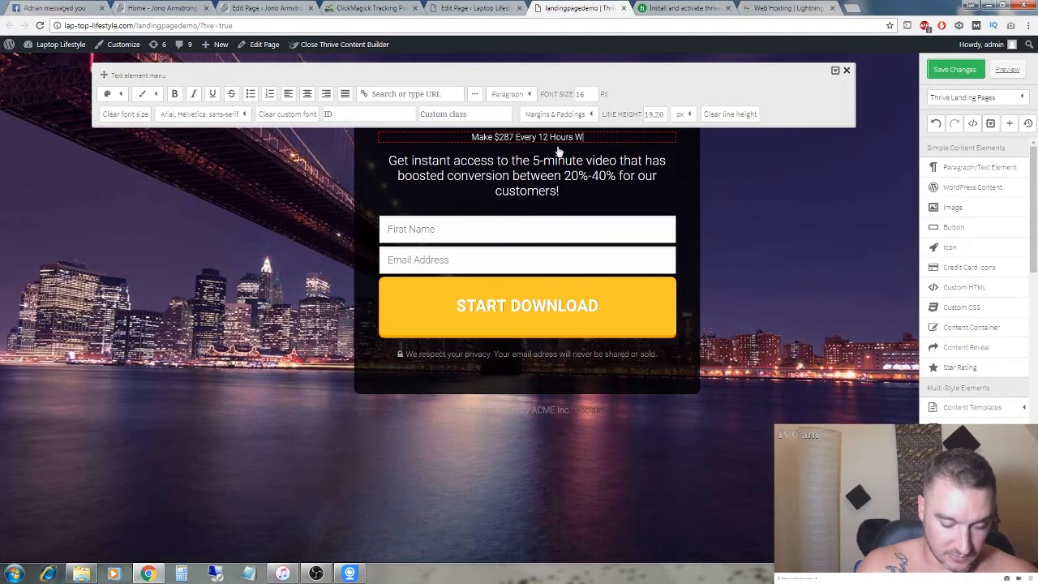
text(ith Jus)
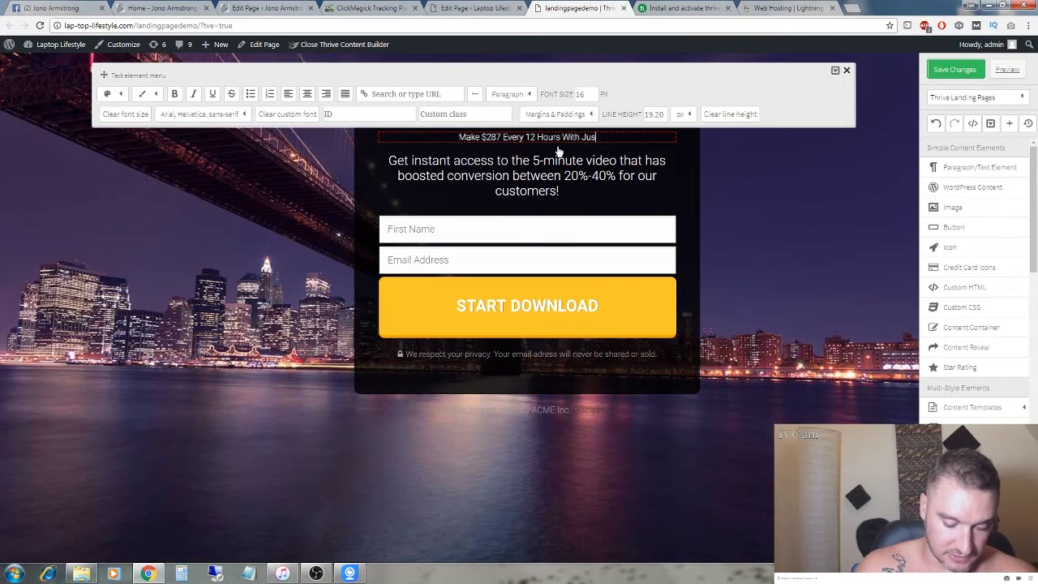
text(t 1)
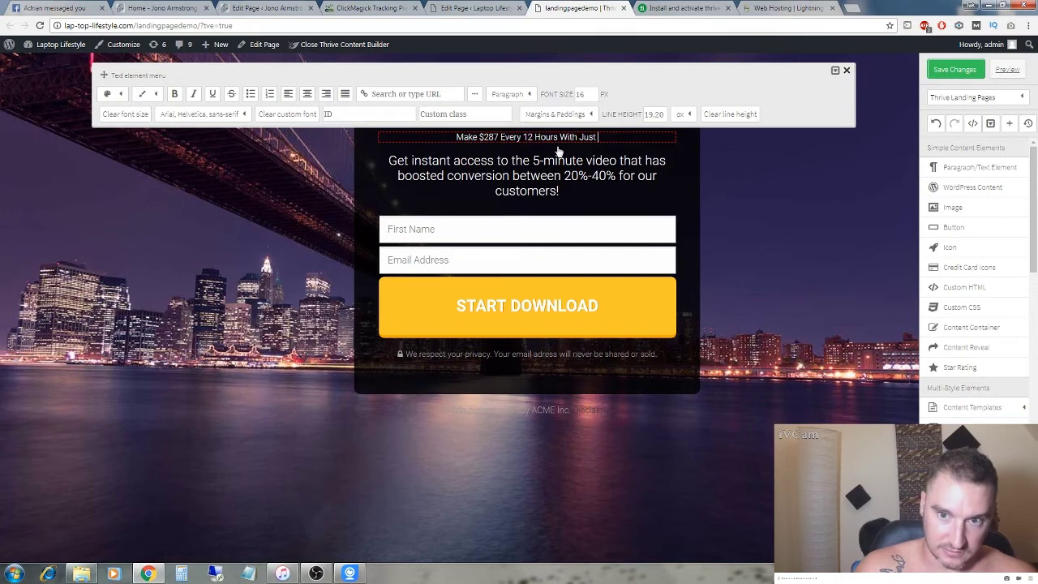
text(7)
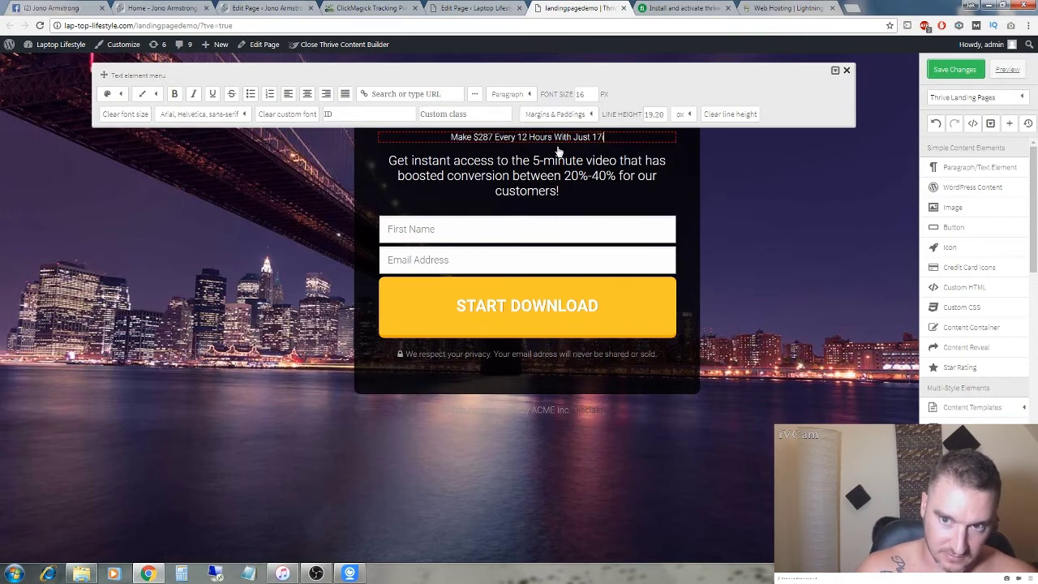
text(Mins)
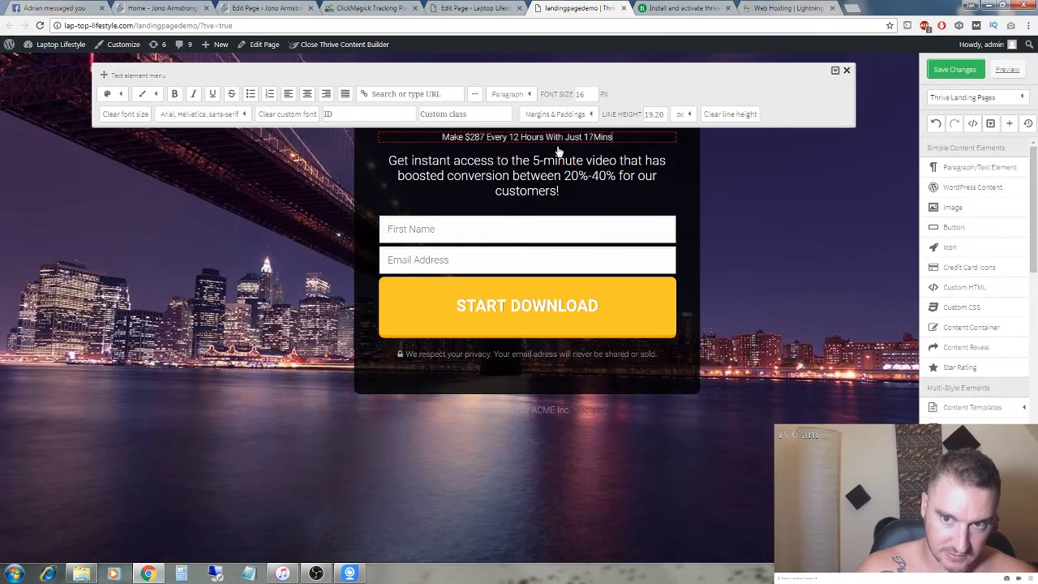
text( Wor)
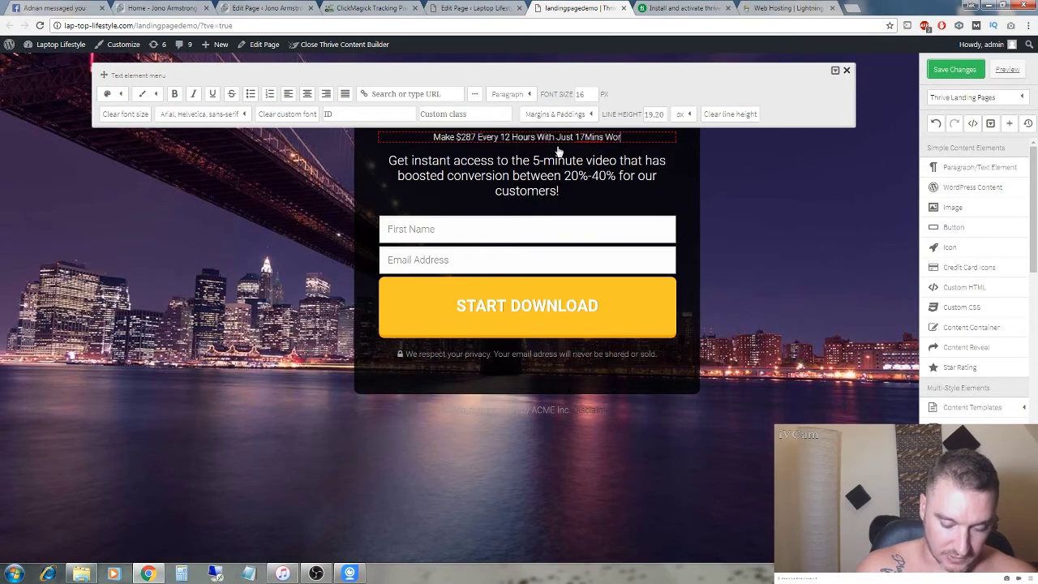
text(k Per Day)
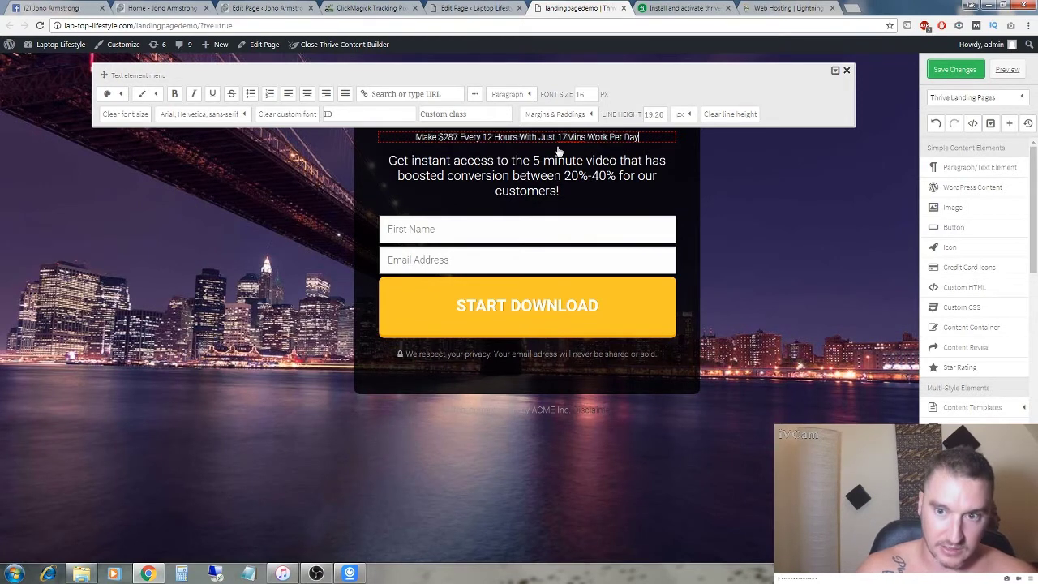
Set the new headline's font size to 45 px and its line height to 45 px
drag(644, 136, 415, 137)
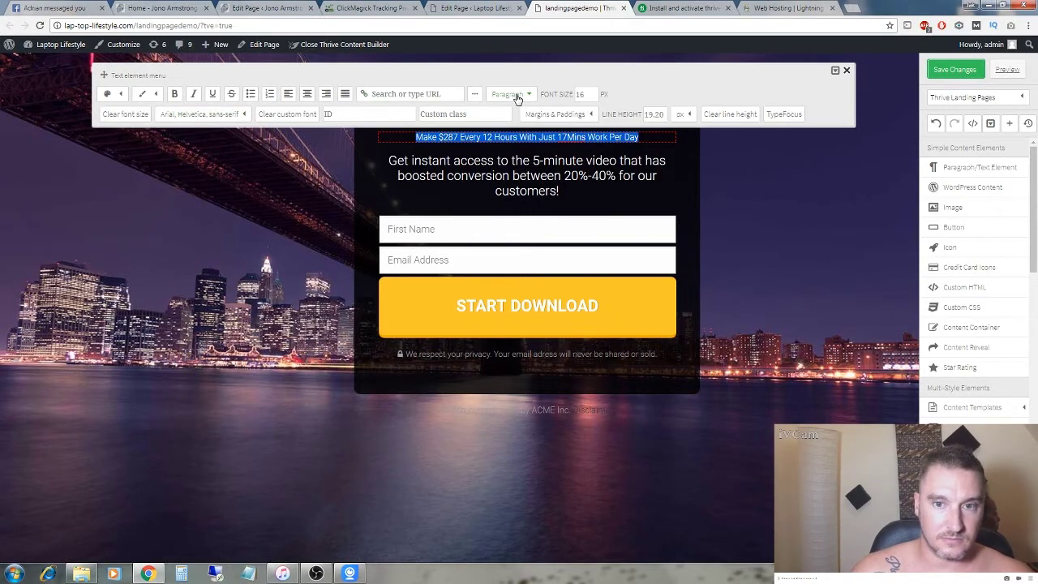
click(580, 94)
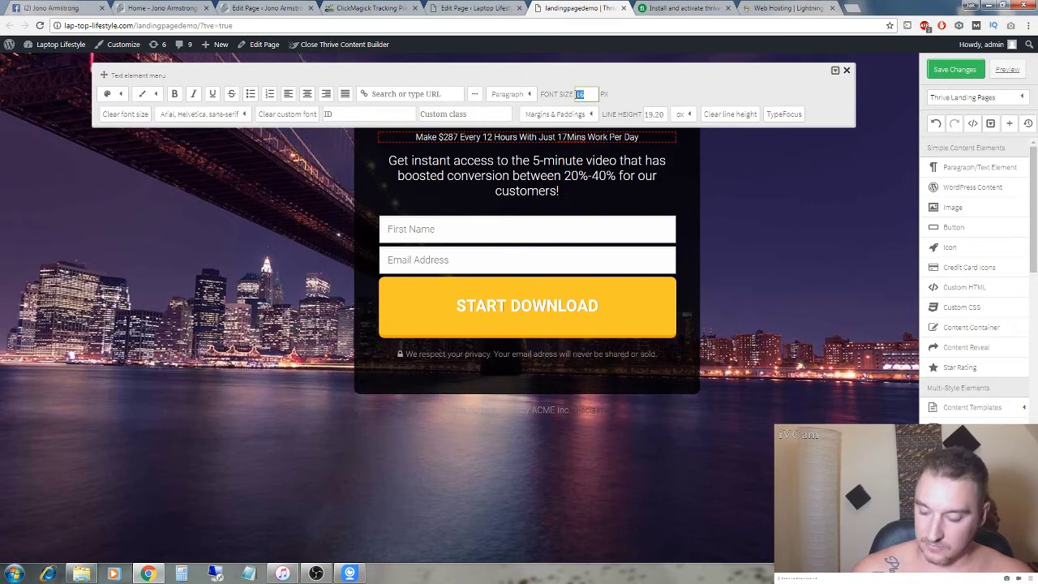
text(35)
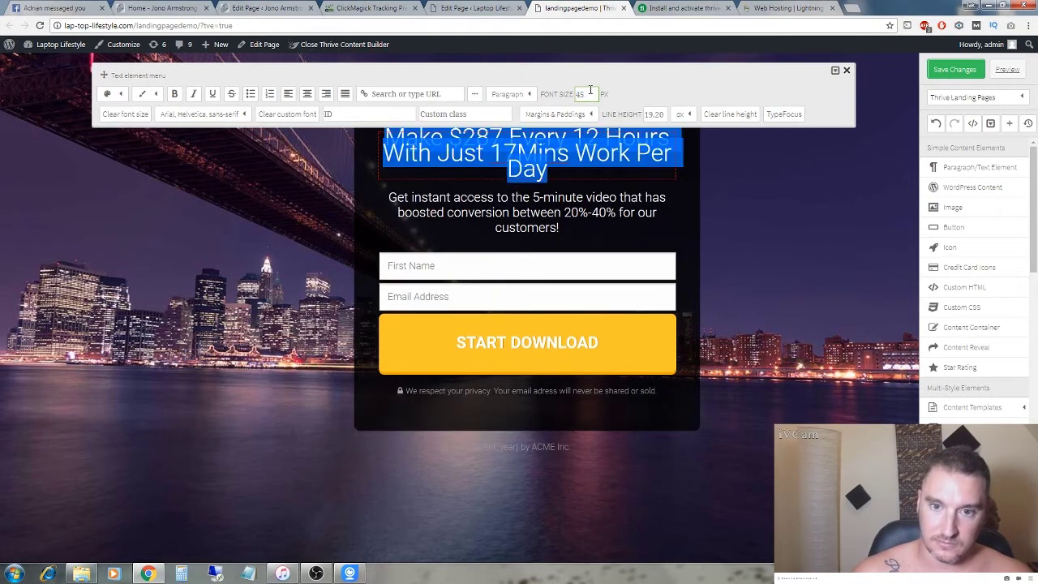
double_click(654, 116)
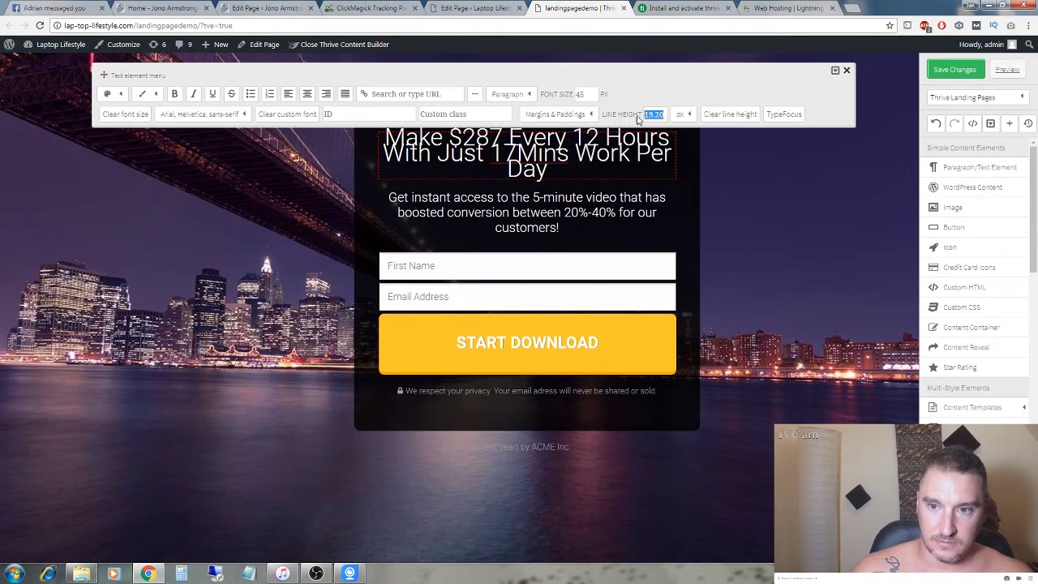
text(45)
key(Return)
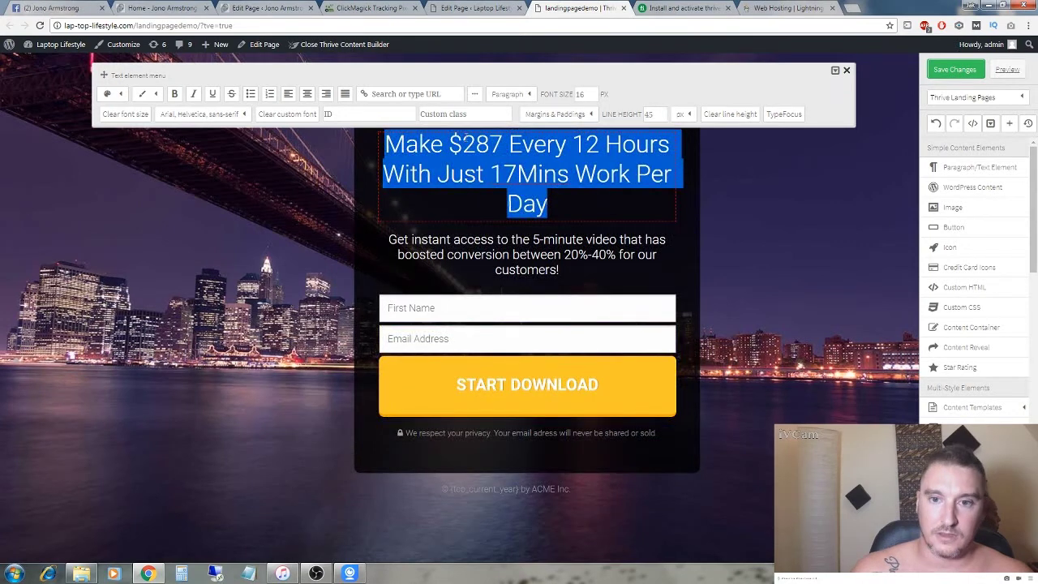
Change the new headline's font to Arial Black, Gadget, sans-serif
click(215, 115)
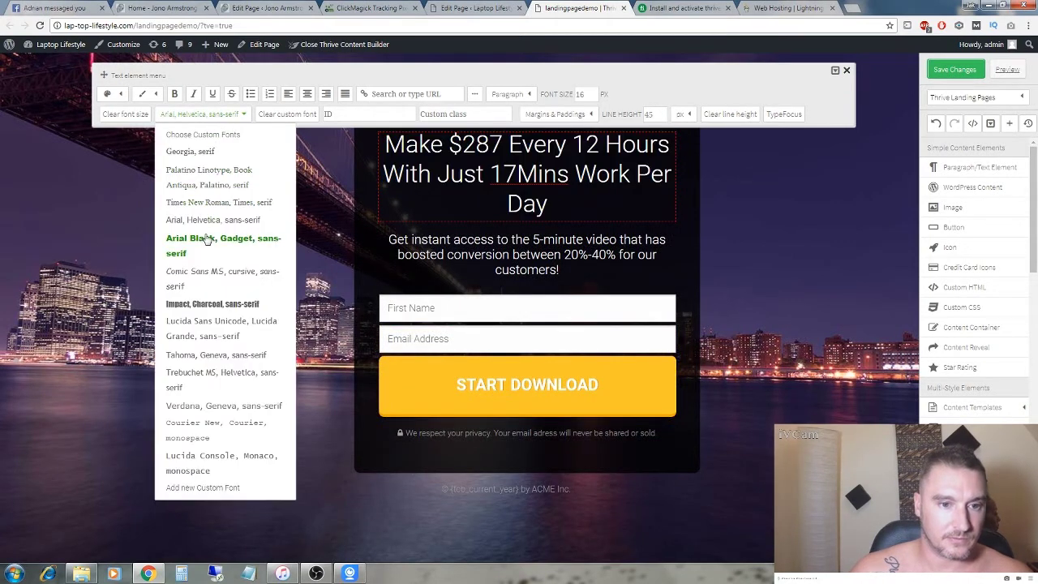
click(204, 239)
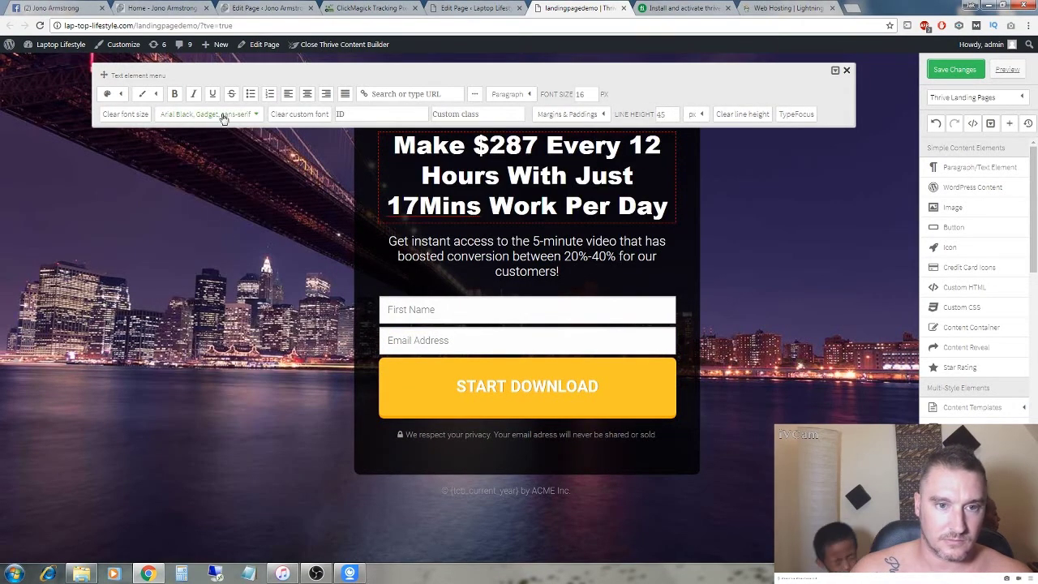
Change the new headline's font to Arial, Helvetica, sans-serif
click(224, 115)
click(210, 221)
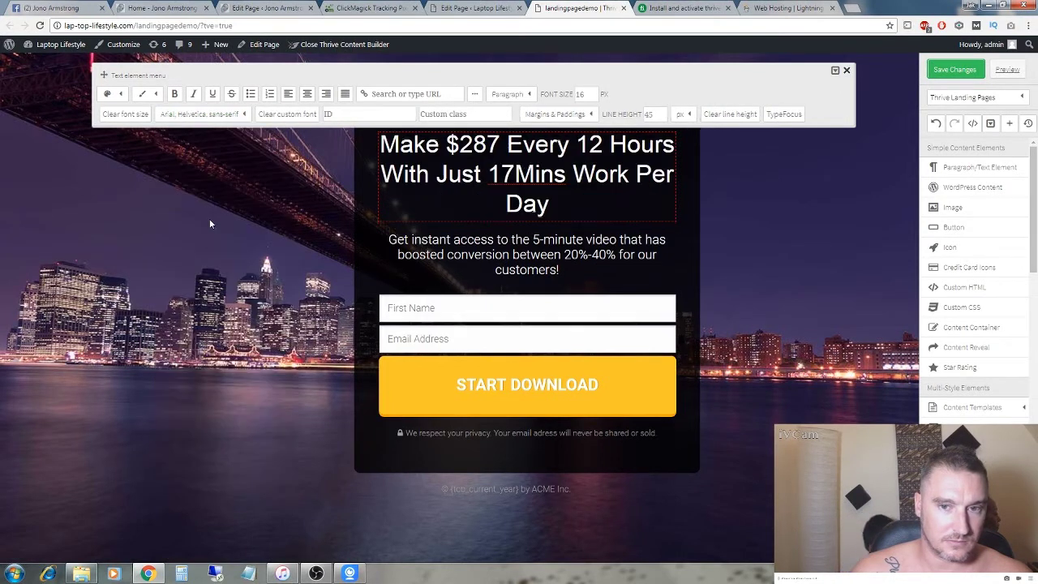
Make "$287", "12 Hours" and "17Mins Work Per Day" bold in the headline
click(443, 143)
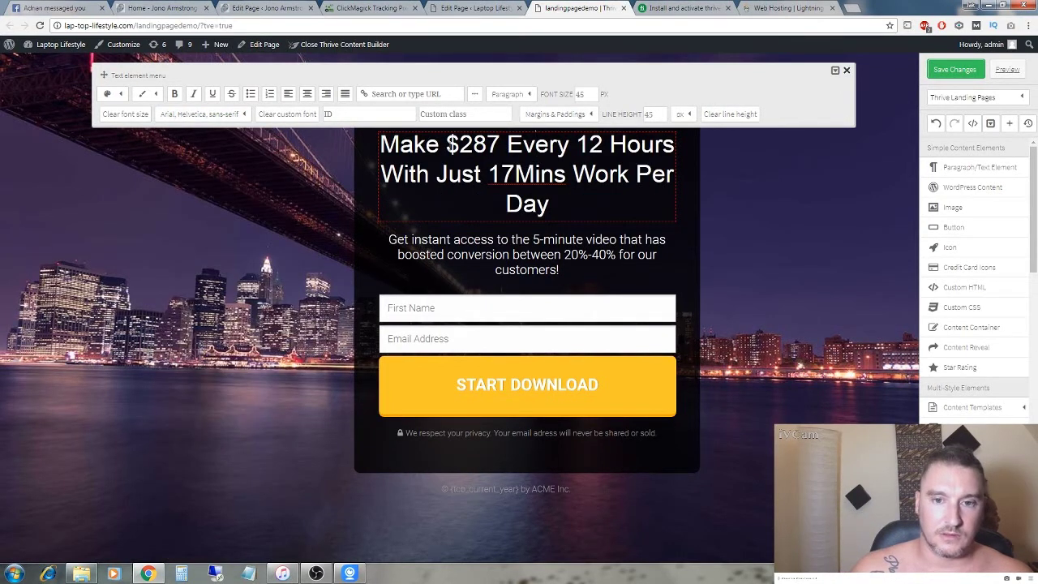
drag(446, 143, 499, 143)
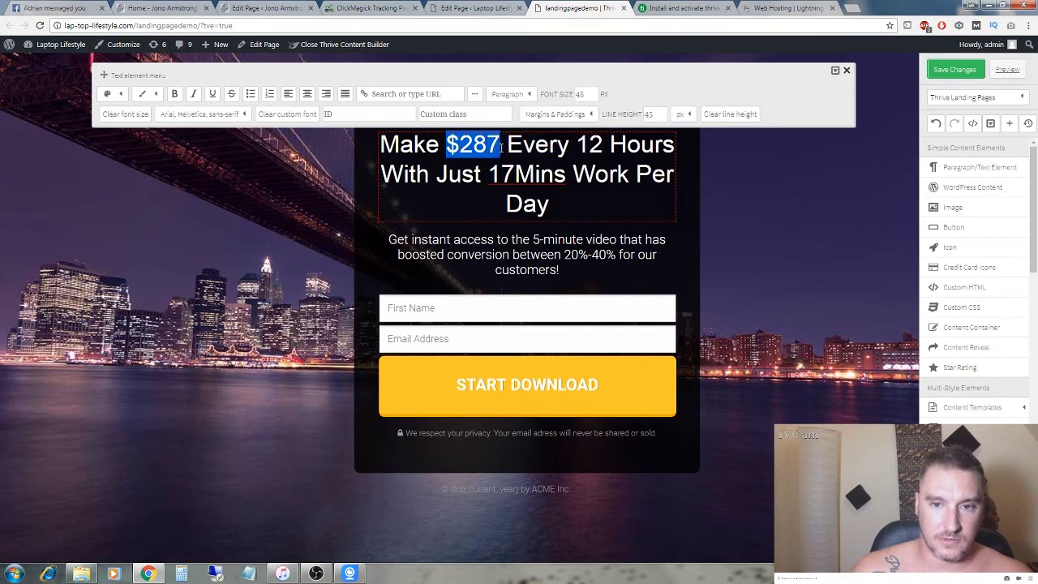
click(175, 93)
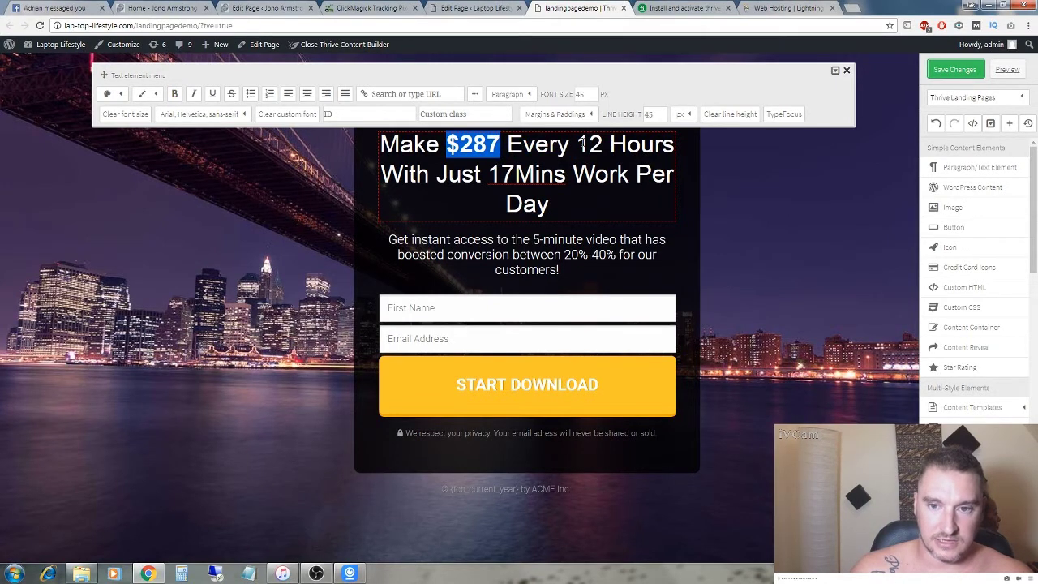
drag(578, 143, 674, 143)
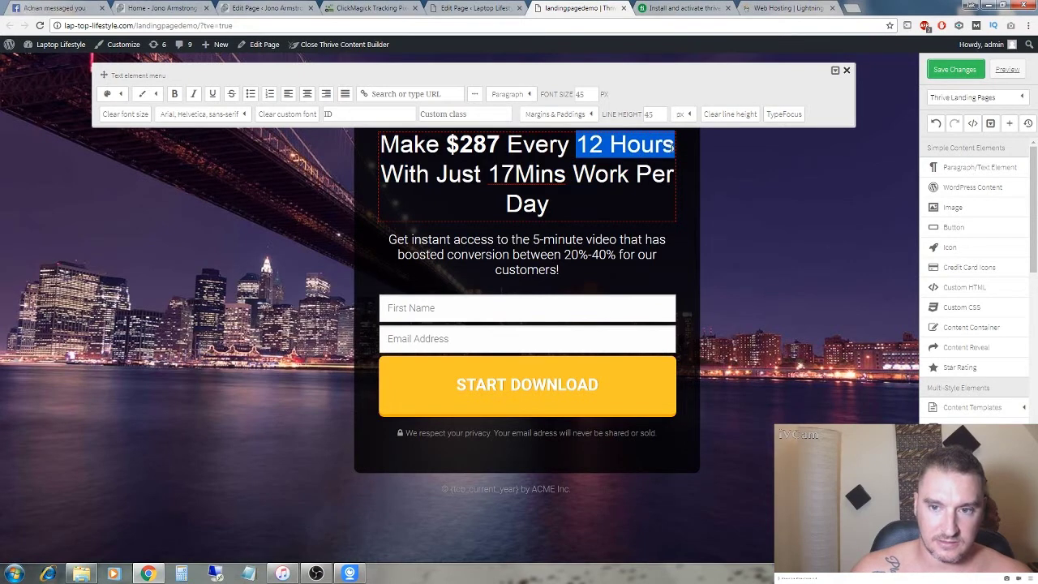
click(174, 93)
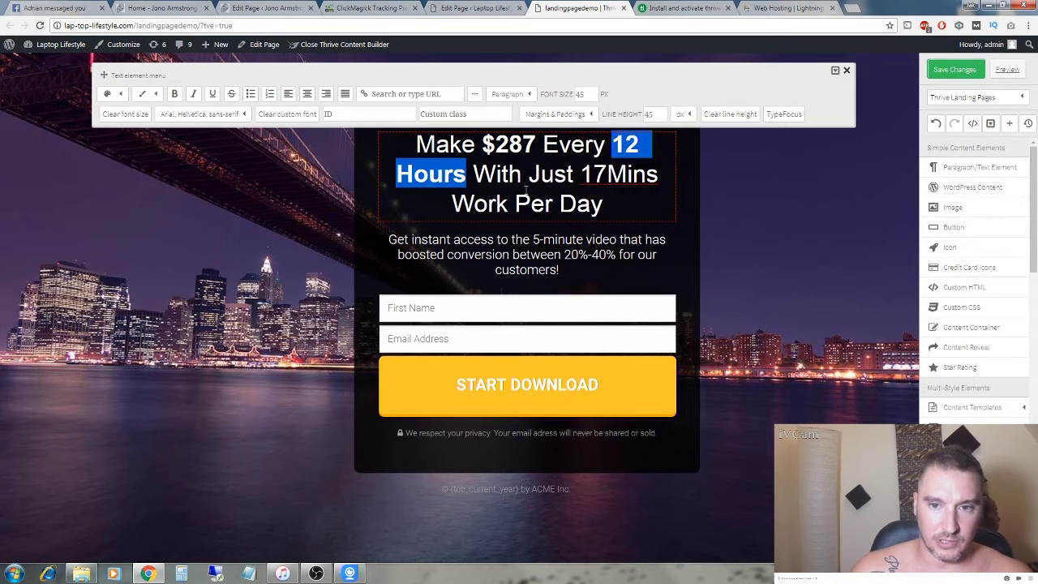
drag(580, 172, 626, 191)
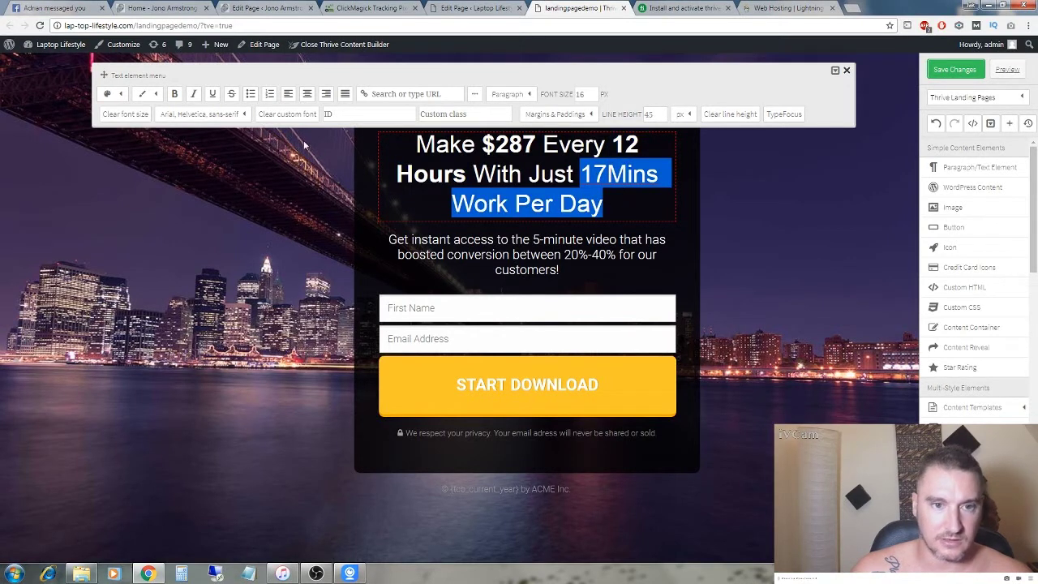
click(175, 94)
click(642, 191)
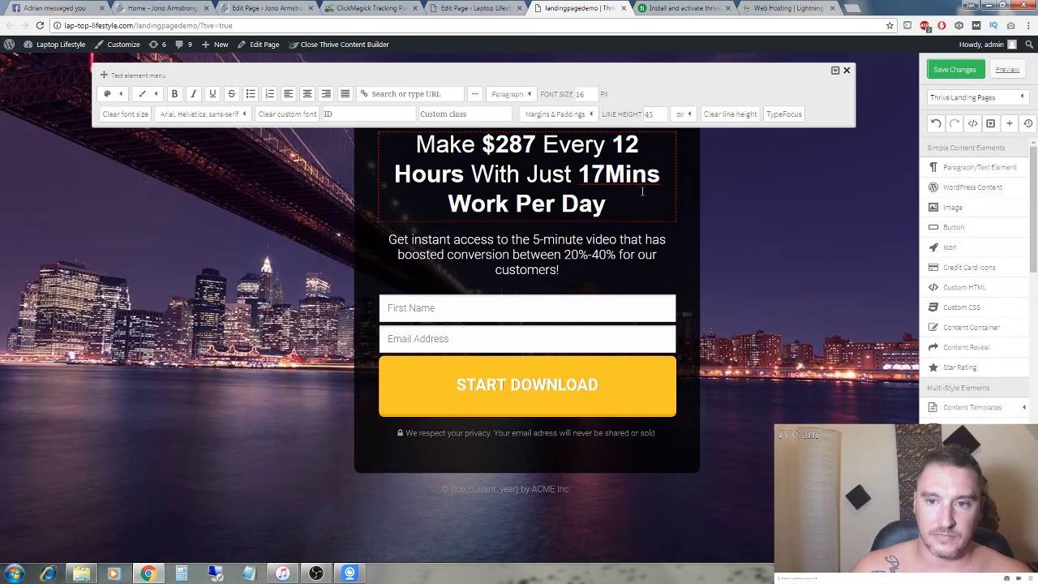
Set the font size of the whole headline to 60 px
triple_click(572, 176)
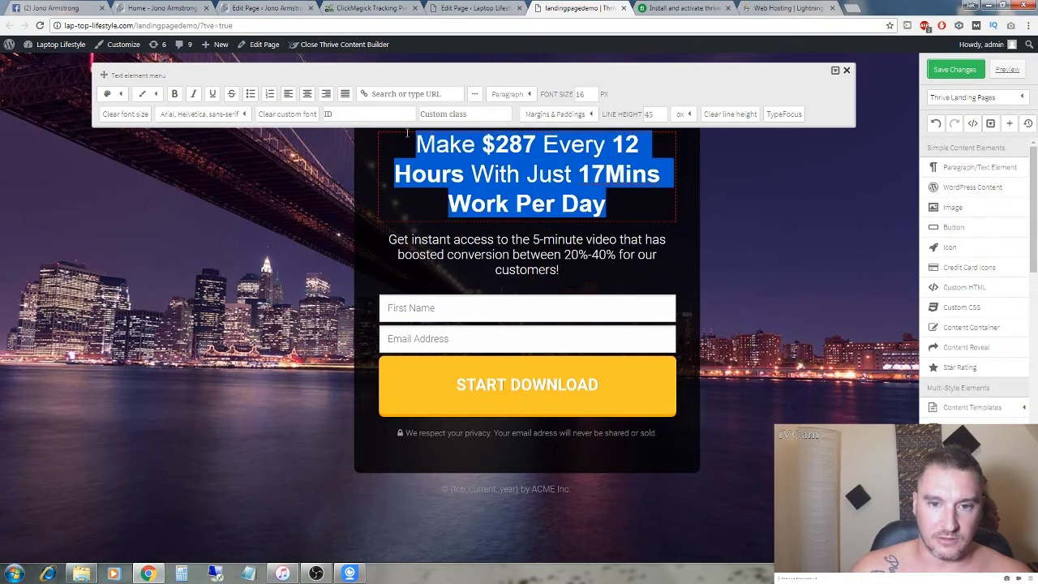
double_click(576, 95)
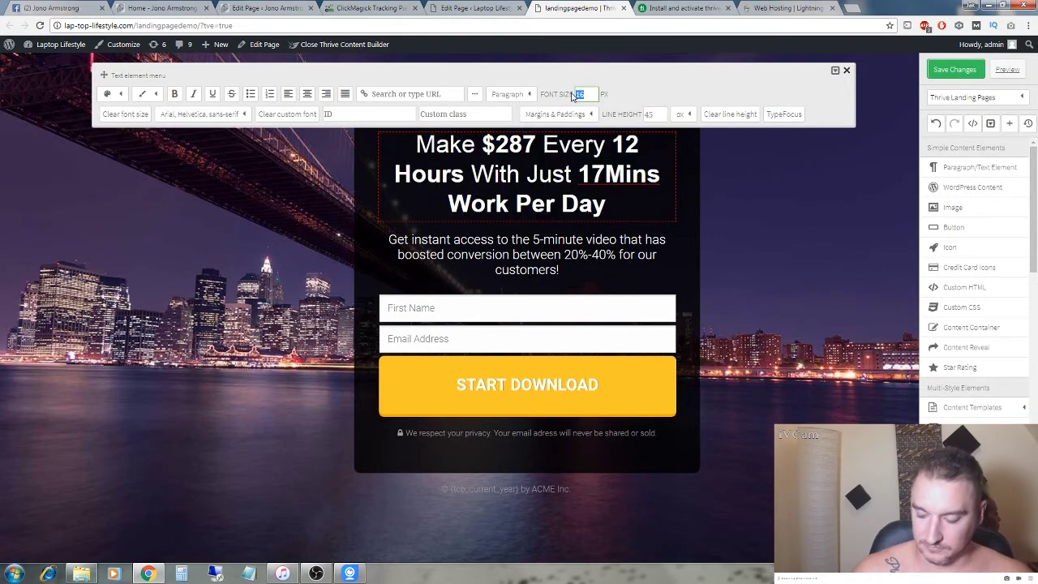
text(3)
key(BackSpace)
text(6)
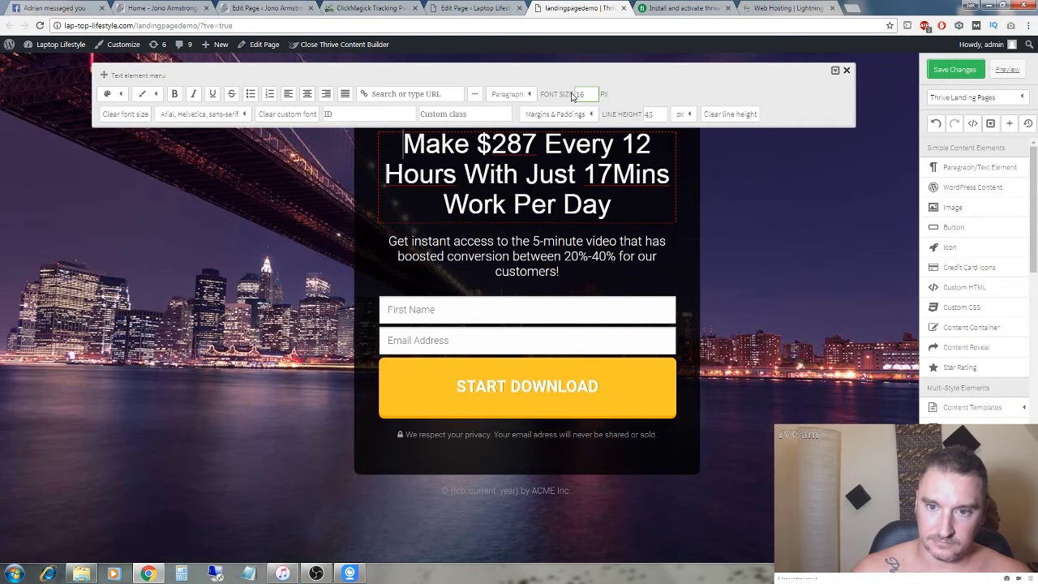
double_click(579, 94)
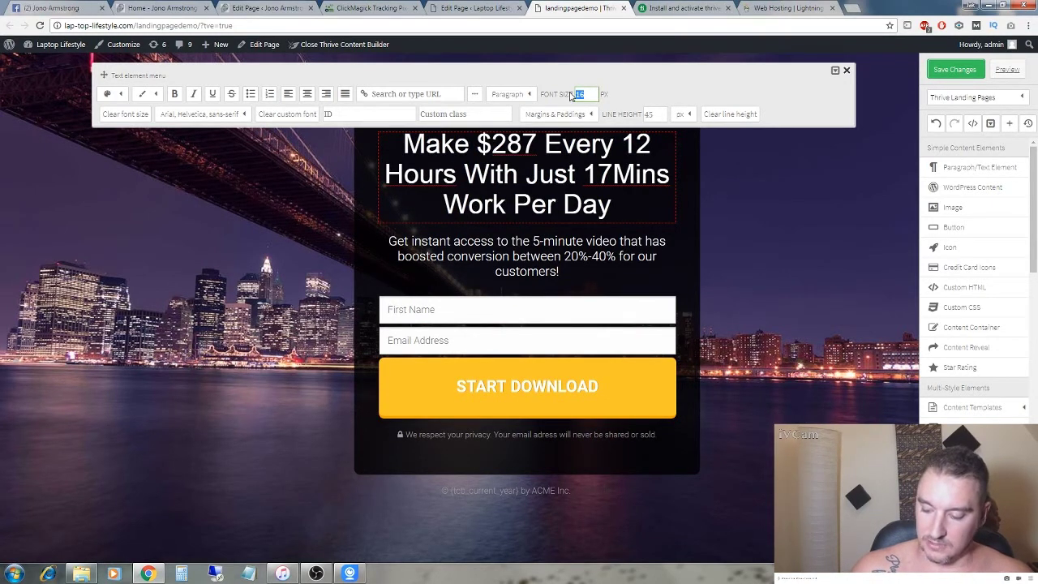
text(60)
Try headline line heights of 60, 55 and 45 px, and settle on 50 px
double_click(651, 114)
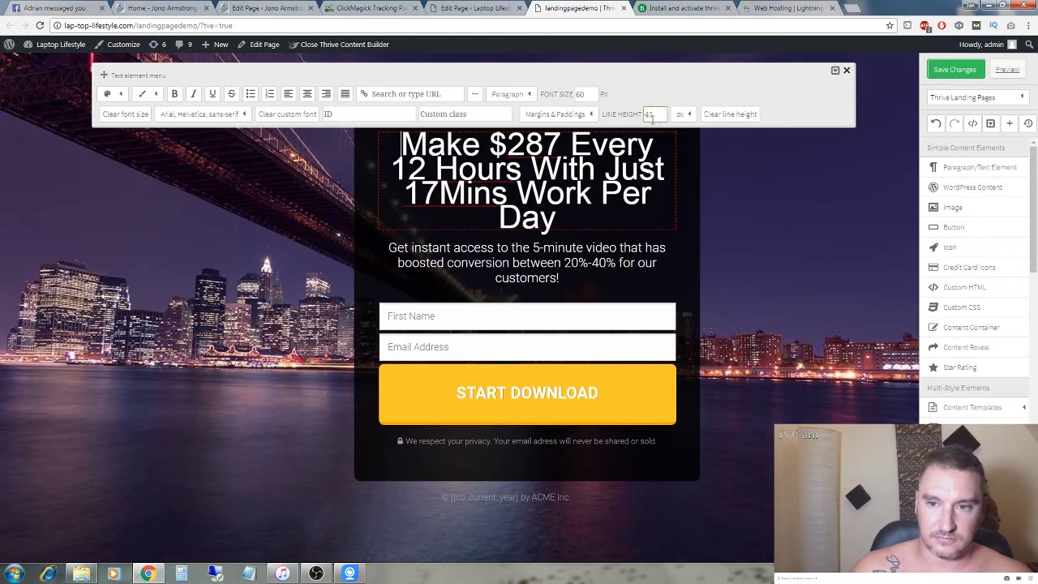
double_click(647, 115)
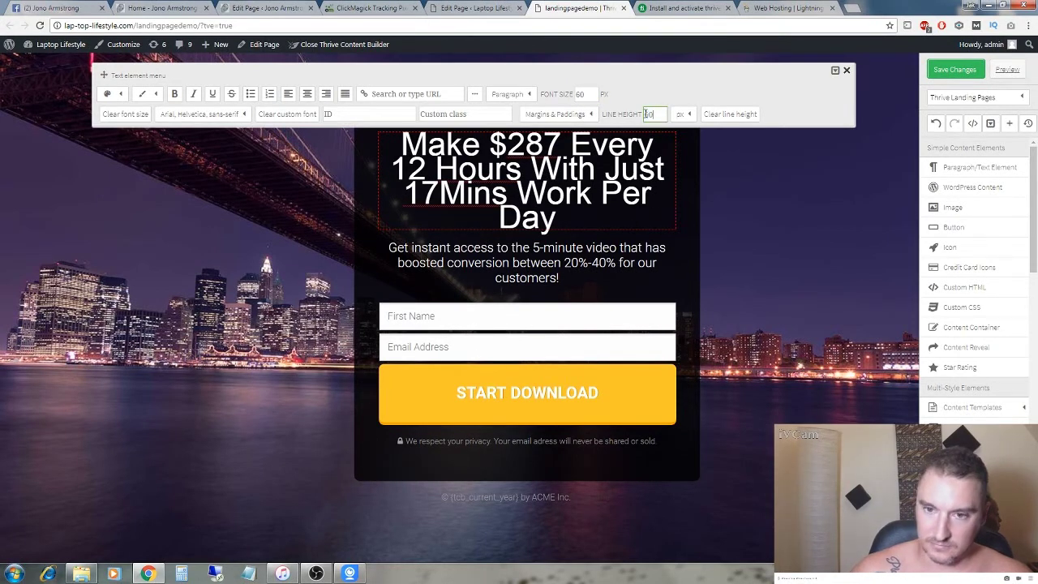
text(60)
double_click(649, 114)
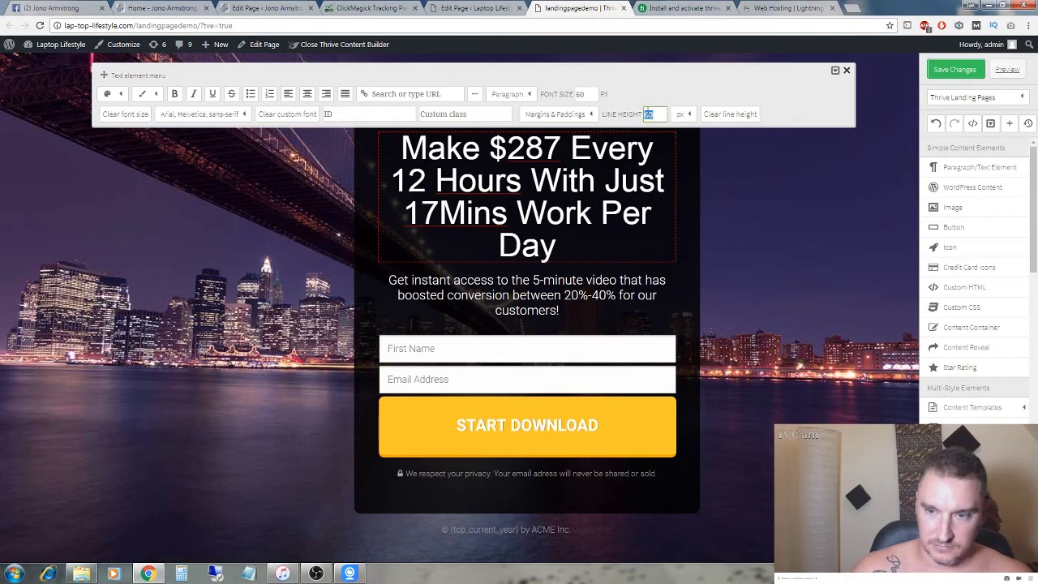
text(35)
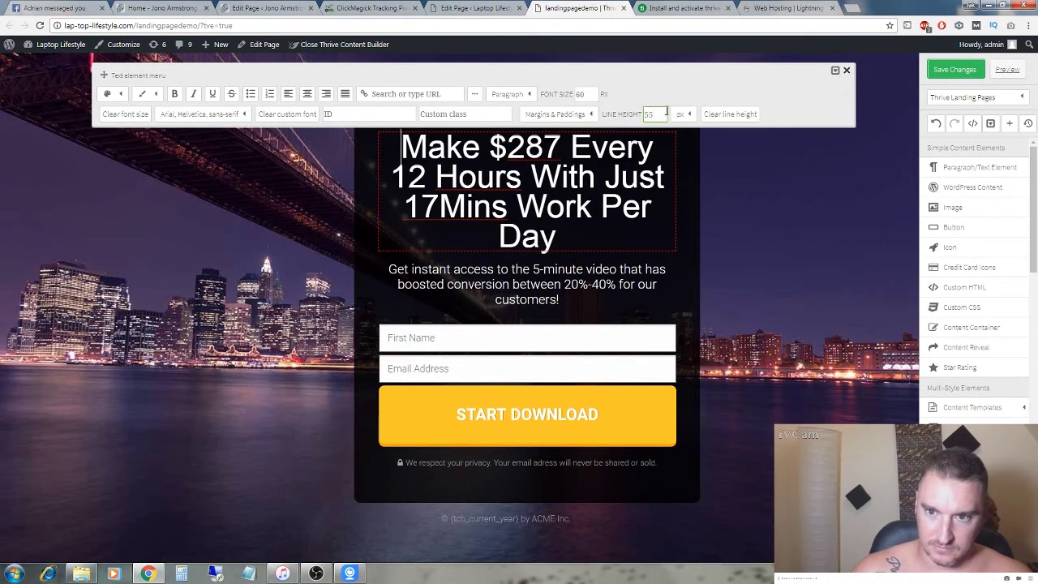
drag(666, 114, 639, 115)
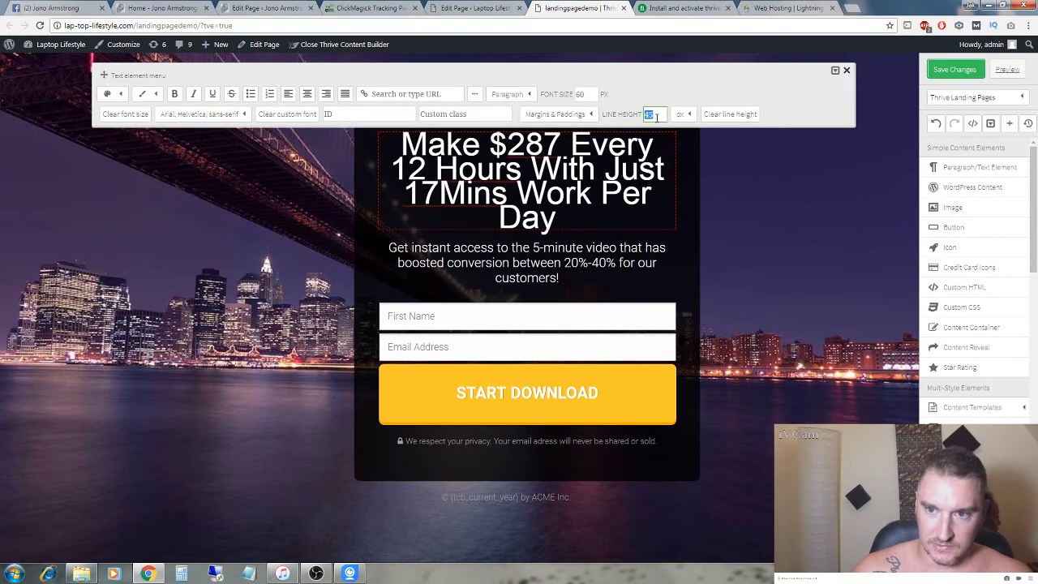
click(531, 154)
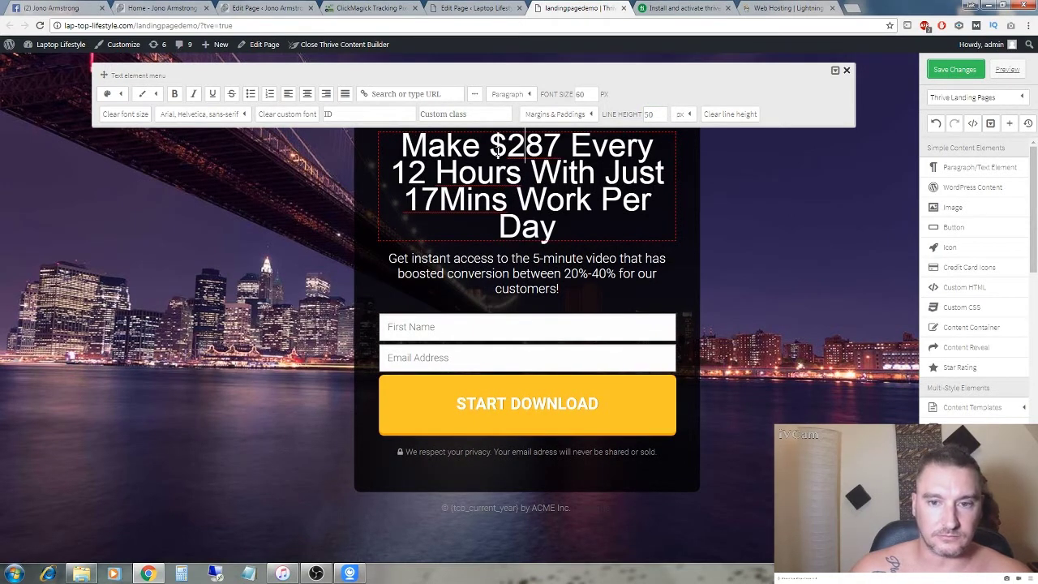
Make "$287 Every 12 Hours" and "17Mins Work" bold in the headline
drag(491, 148, 521, 173)
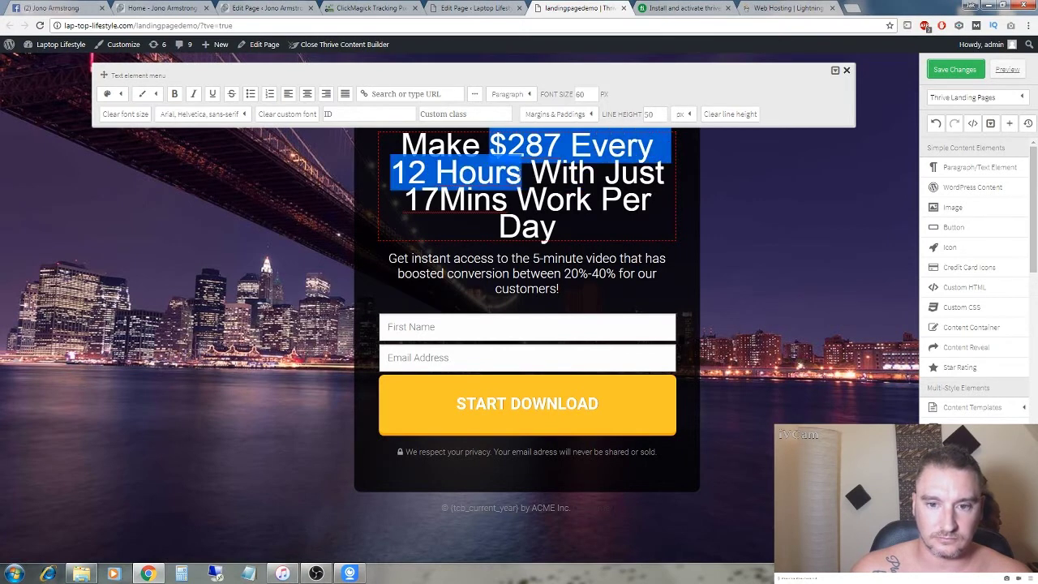
click(174, 94)
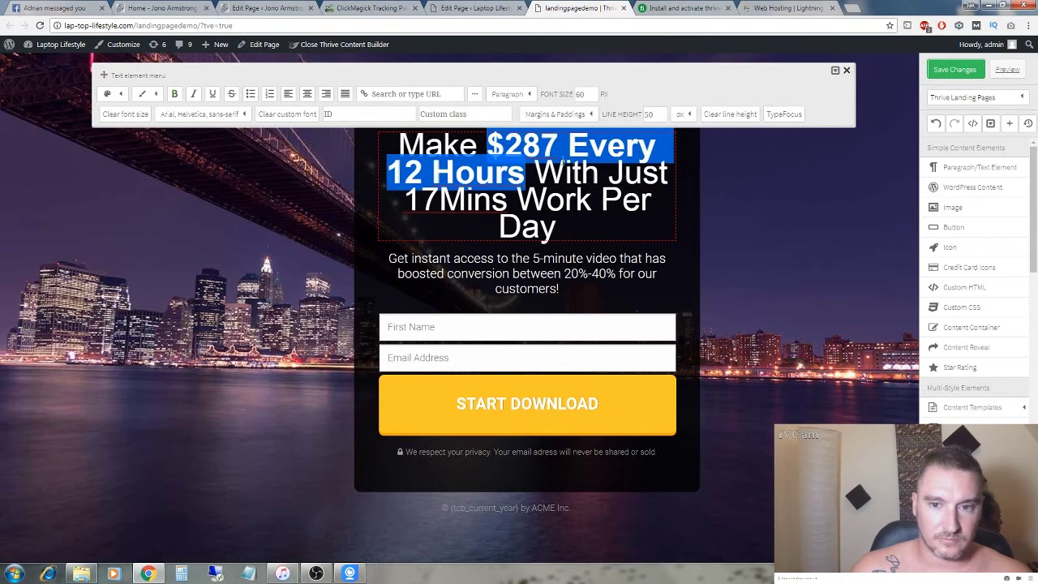
drag(404, 202, 592, 202)
click(174, 94)
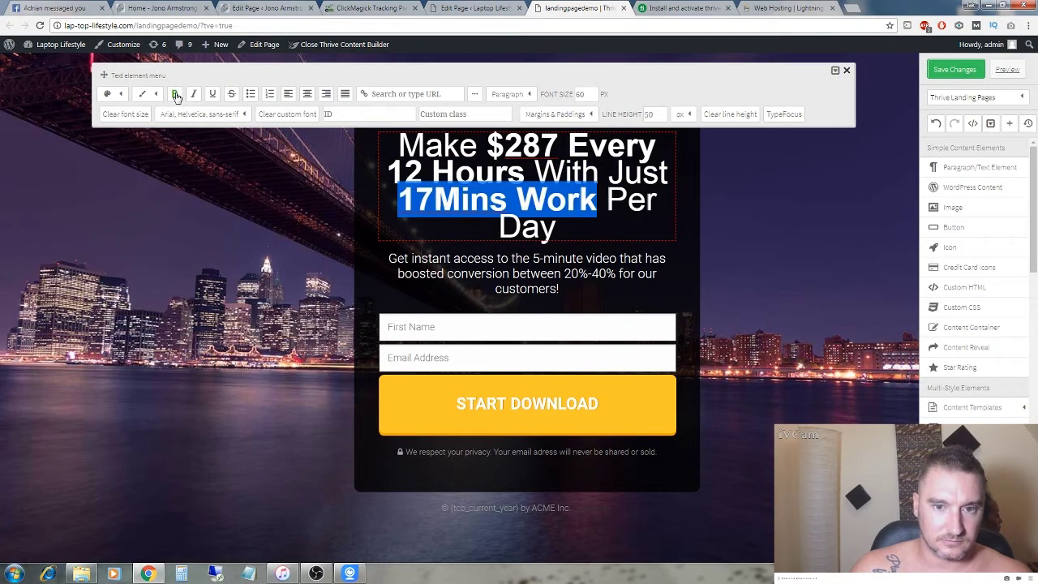
click(610, 174)
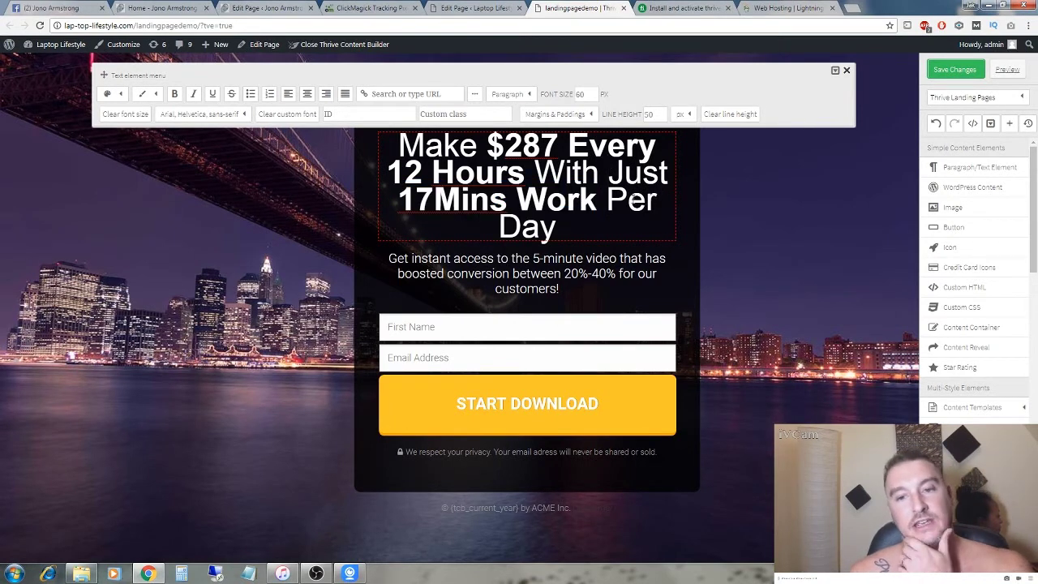
Replace the "Get instant access" subheadline text with "FREE 5"
click(567, 275)
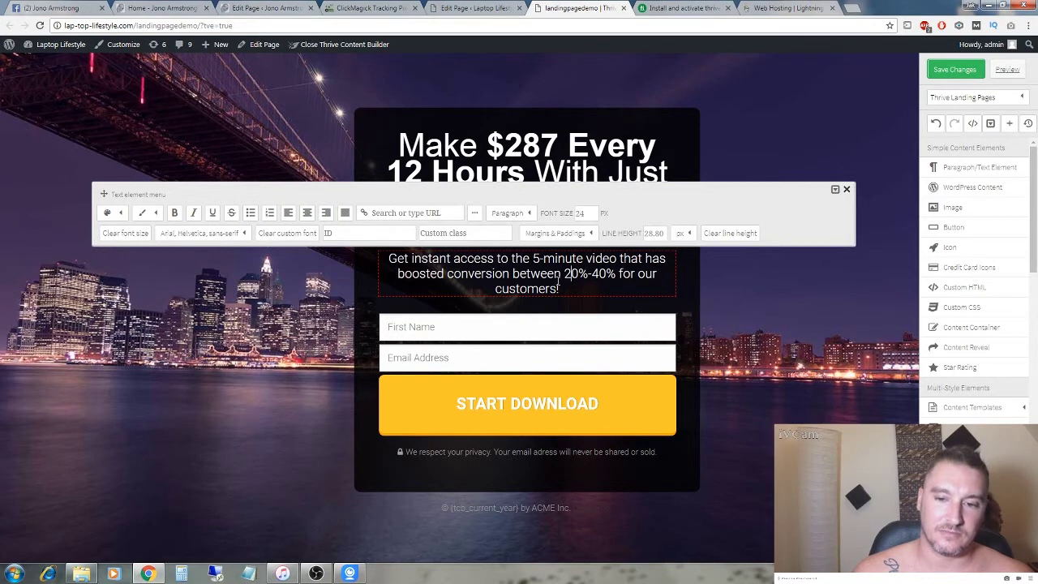
drag(577, 290, 379, 262)
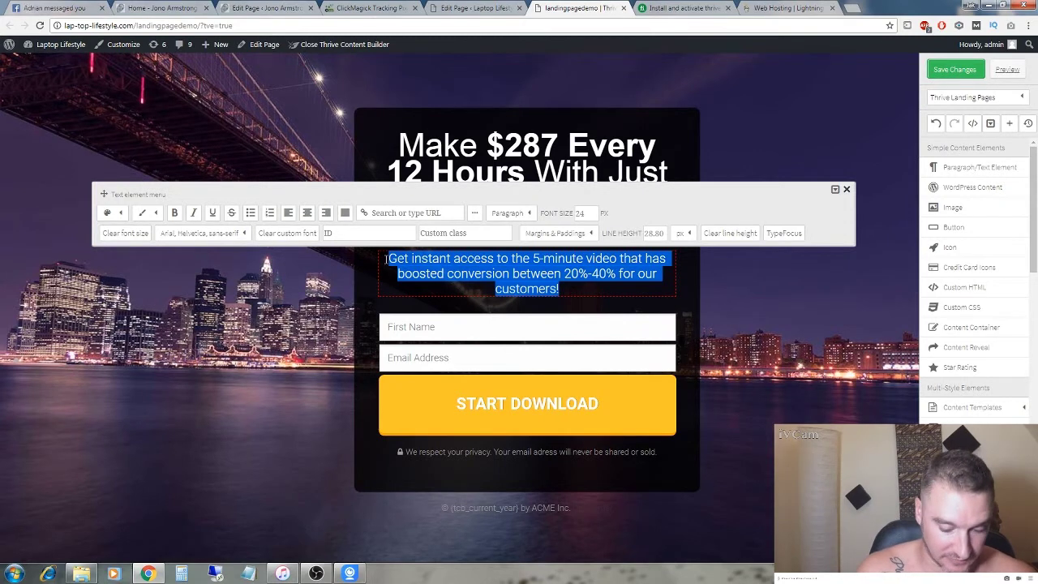
text(FREE)
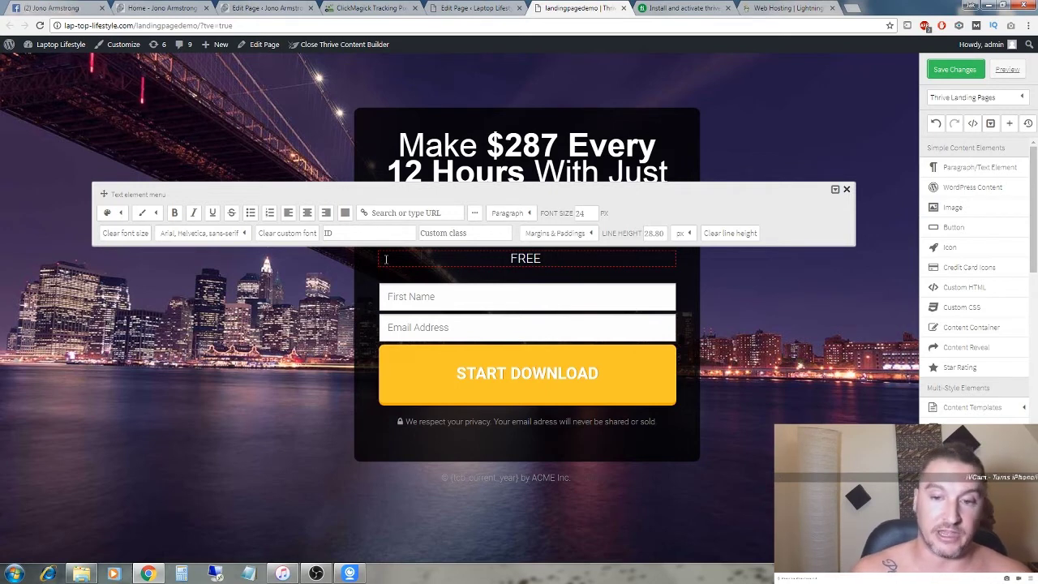
text(5)
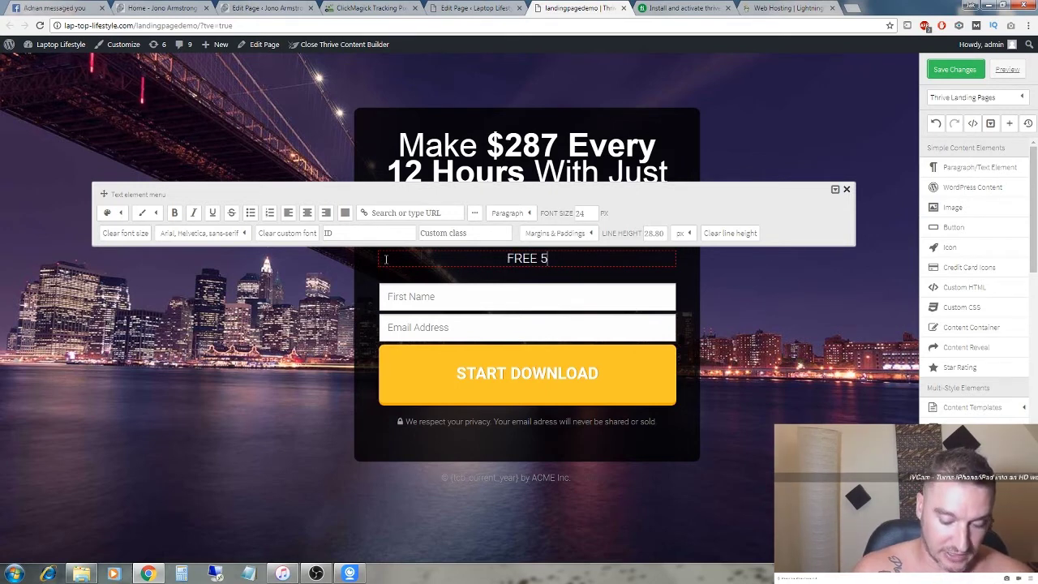
text(-pART )
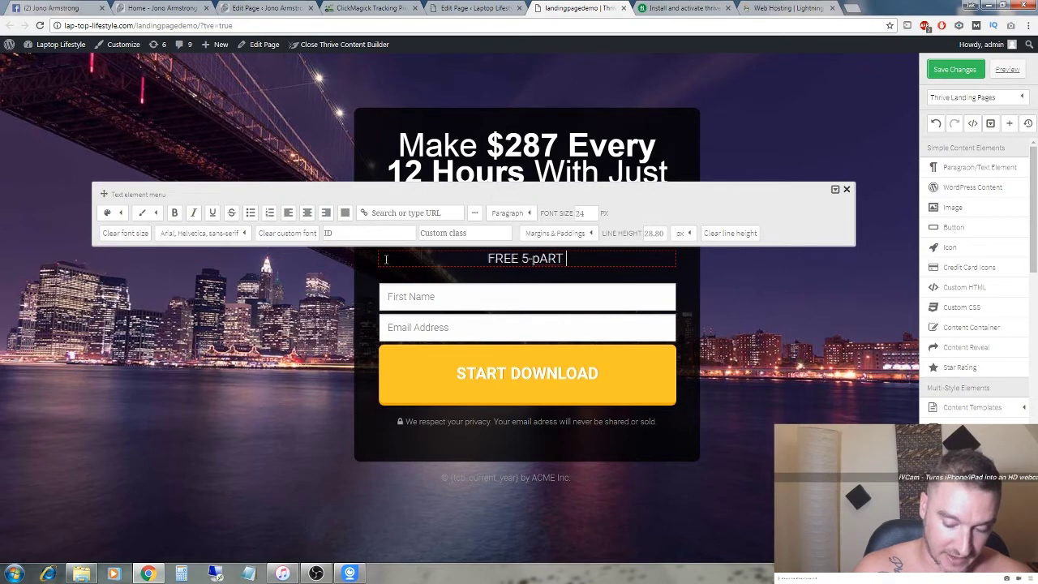
text(vIDEO tRAININ)
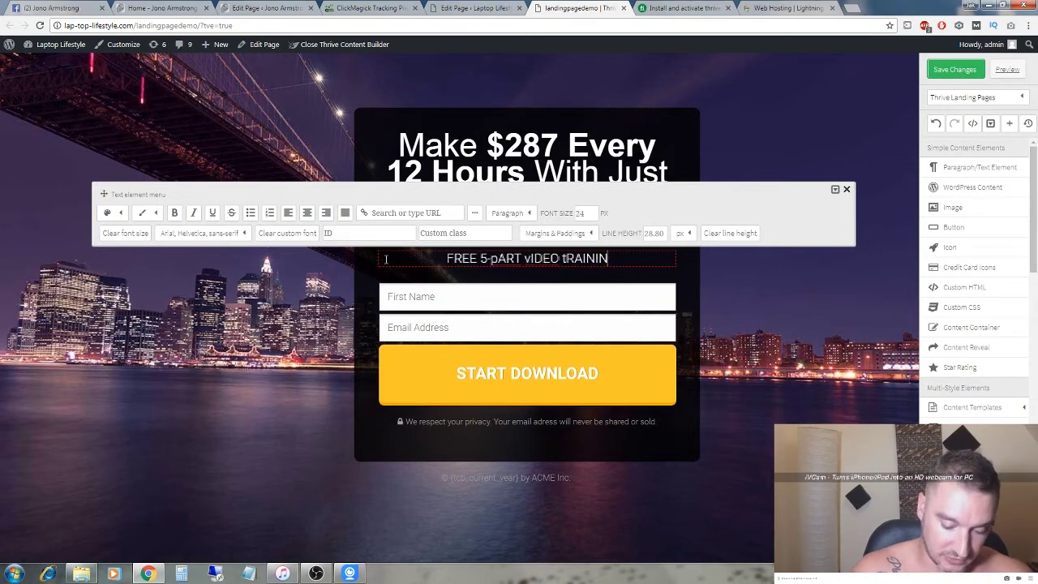
text(G sERIES)
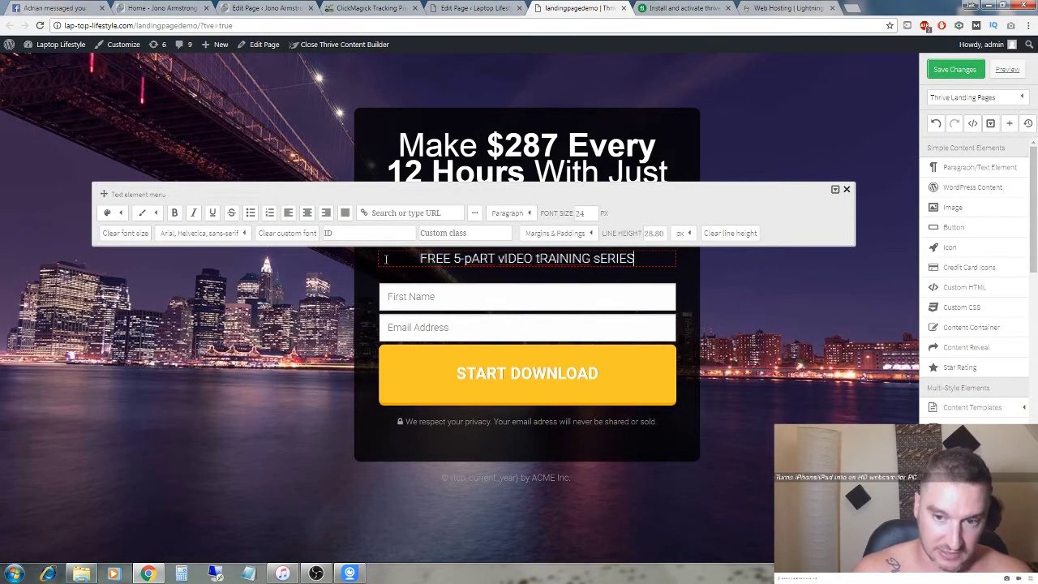
key(BackSpace)
key(BackSpace)
key(BackSpace)
key(BackSpace)
key(BackSpace)
key(BackSpace)
key(BackSpace)
key(BackSpace)
key(BackSpace)
key(BackSpace)
key(BackSpace)
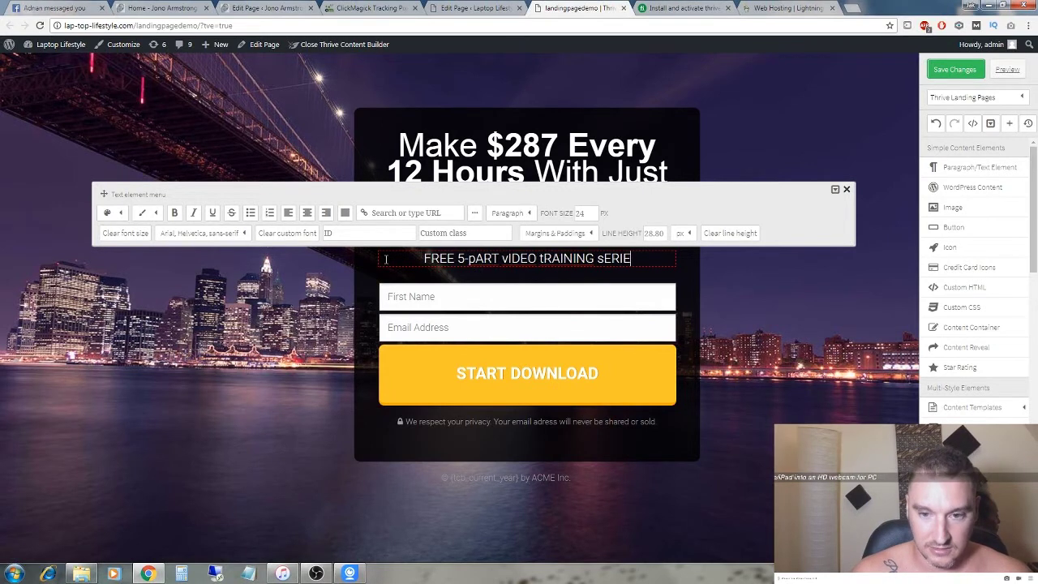
key(BackSpace)
key(BackSpace)
key(BackSpace)
key(BackSpace)
key(BackSpace)
key(BackSpace)
key(BackSpace)
key(BackSpace)
key(BackSpace)
key(BackSpace)
key(BackSpace)
key(BackSpace)
key(BackSpace)
key(BackSpace)
key(BackSpace)
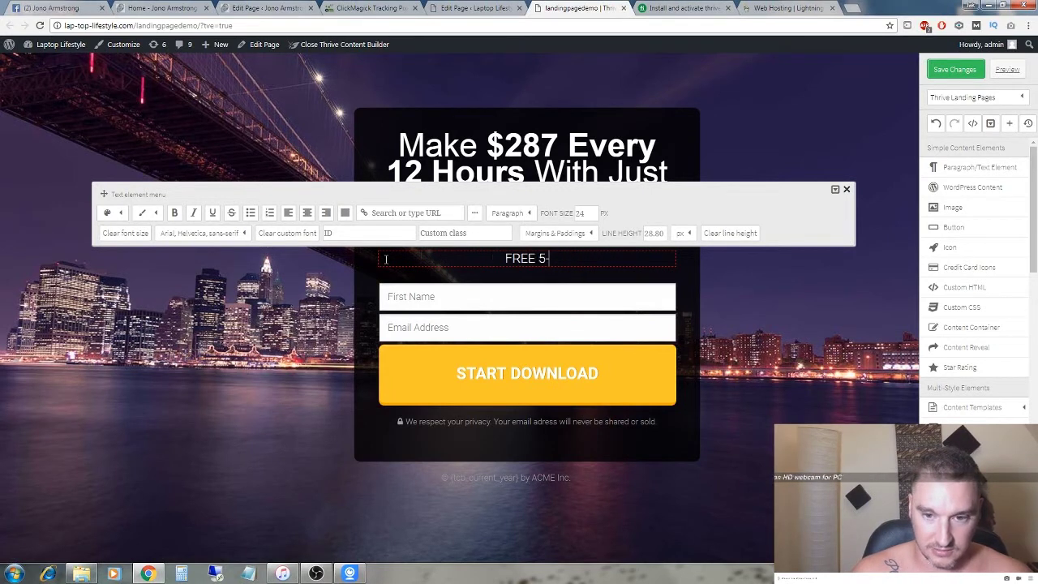
Continue the subheadline so it reads "FREE 5-Part Video Training Series Reveals"
text(Part)
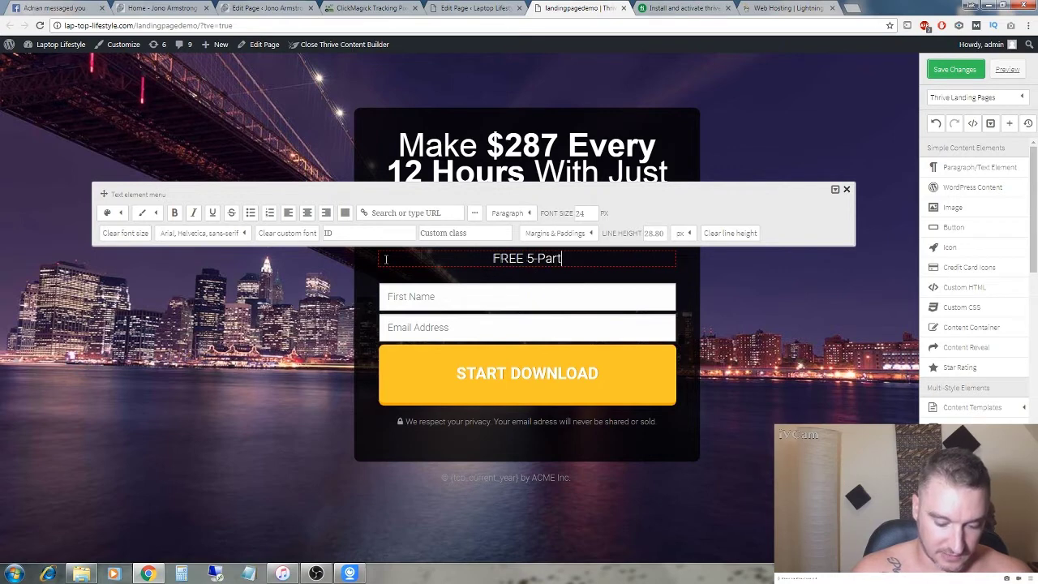
text( Video )
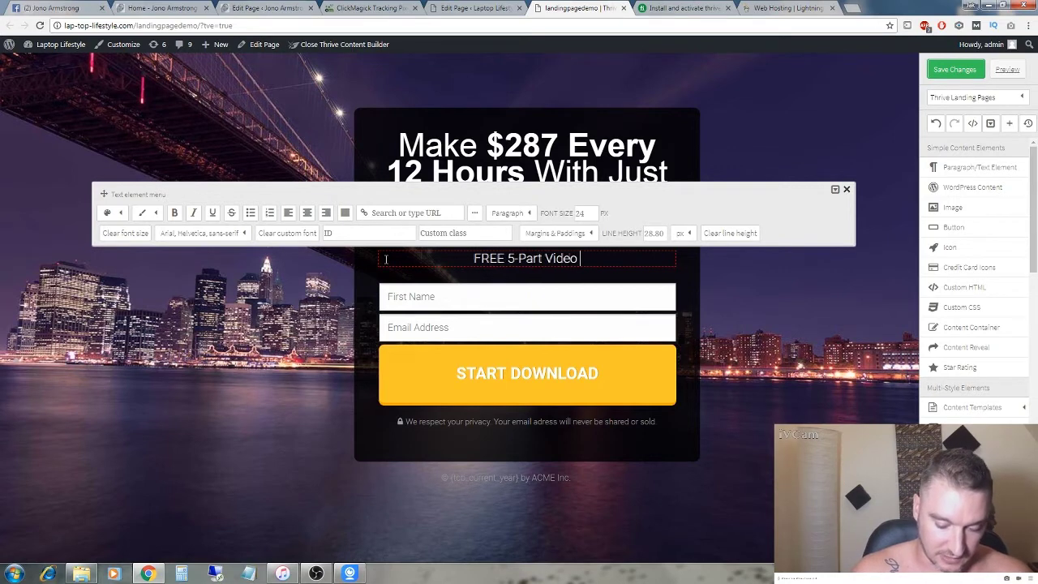
text(Training Se)
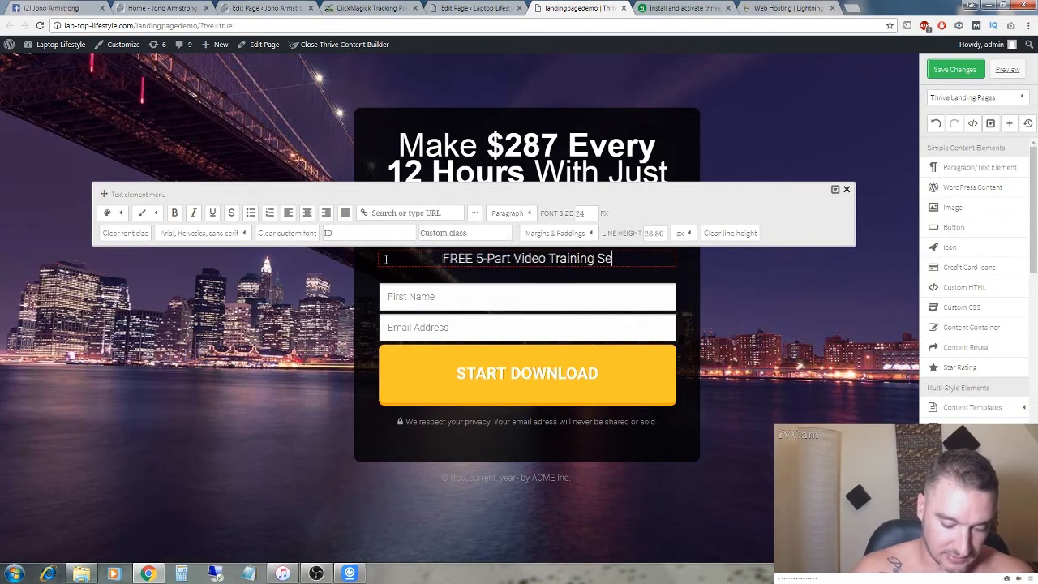
text(ries Re)
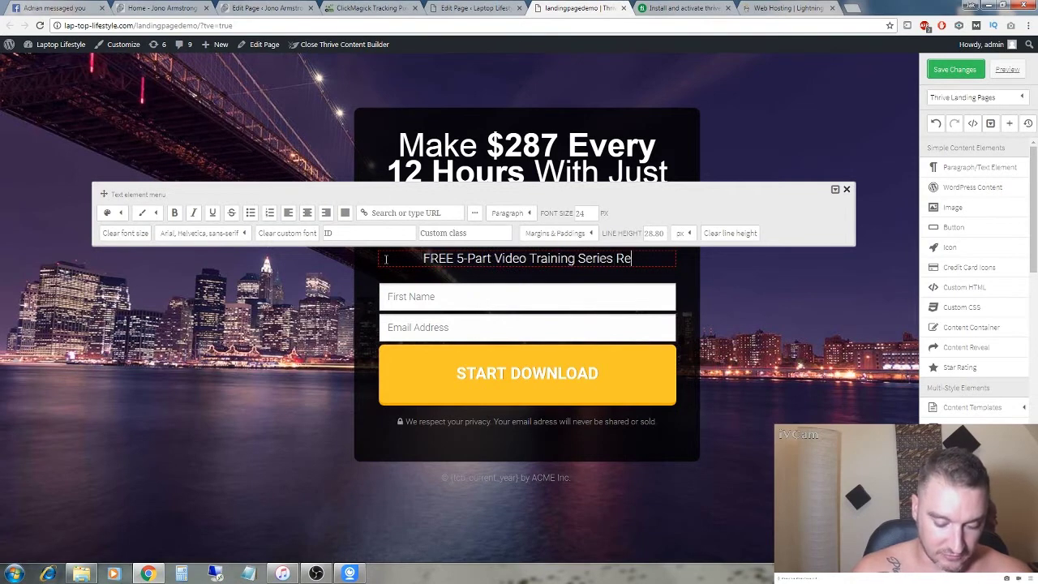
text(veals )
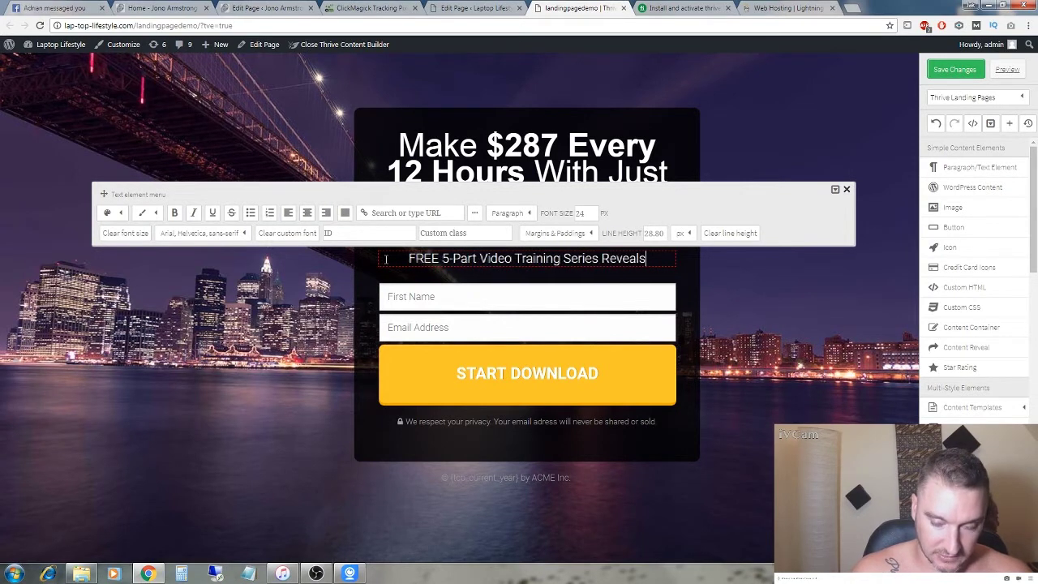
text(W)
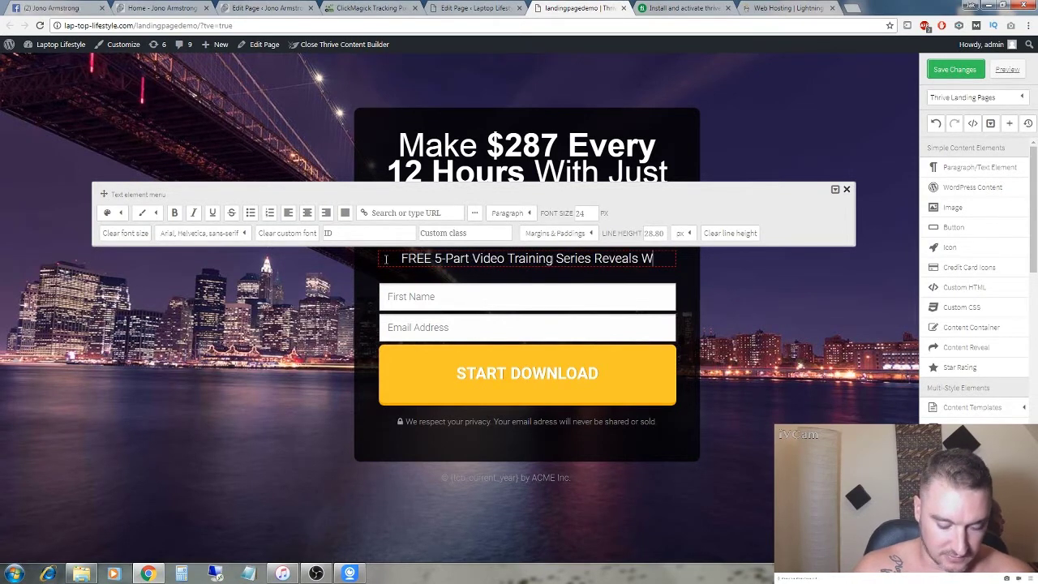
text(hat I)
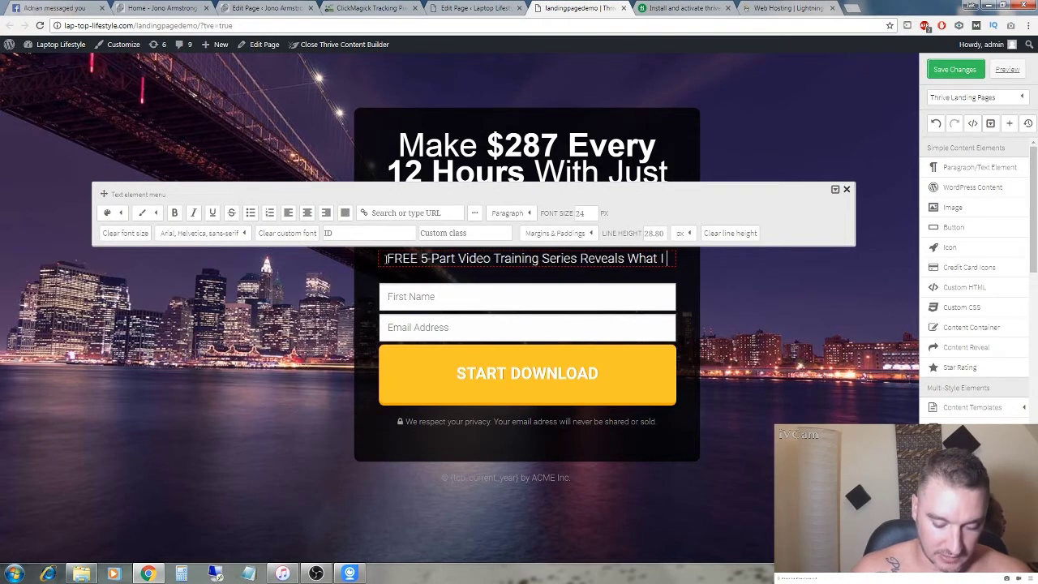
key(BackSpace)
key(BackSpace)
key(BackSpace)
key(BackSpace)
key(BackSpace)
key(BackSpace)
key(BackSpace)
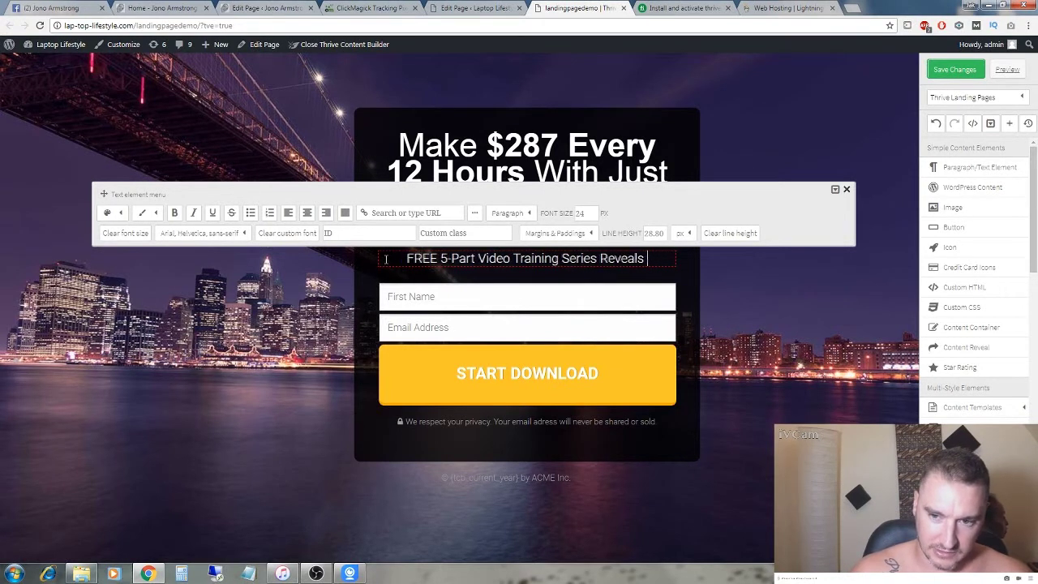
Complete the subheadline with "How You Can Make Over $250 Every Day With Minimal Effort"
text(How You)
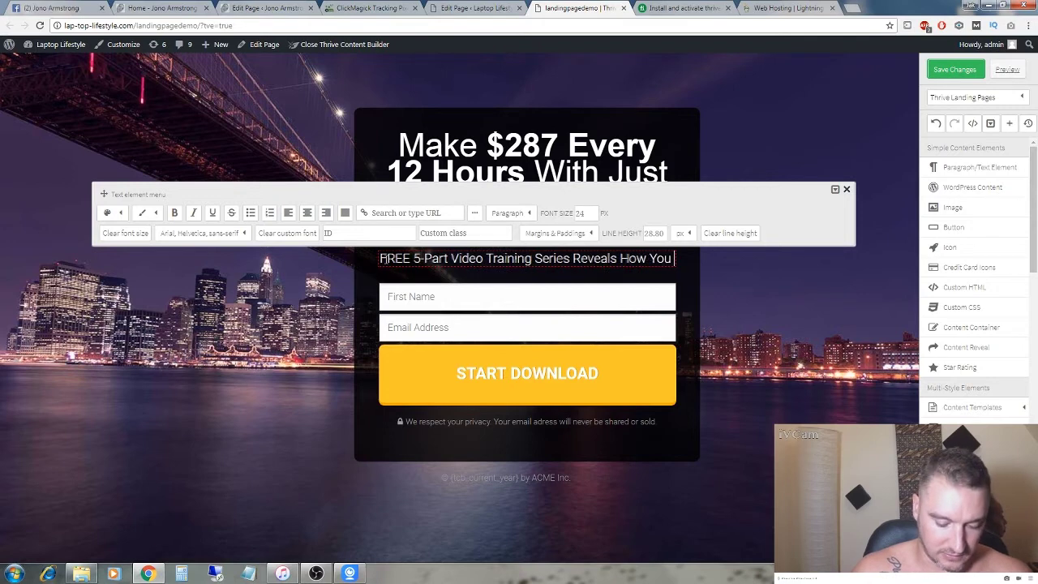
text( Can Mak)
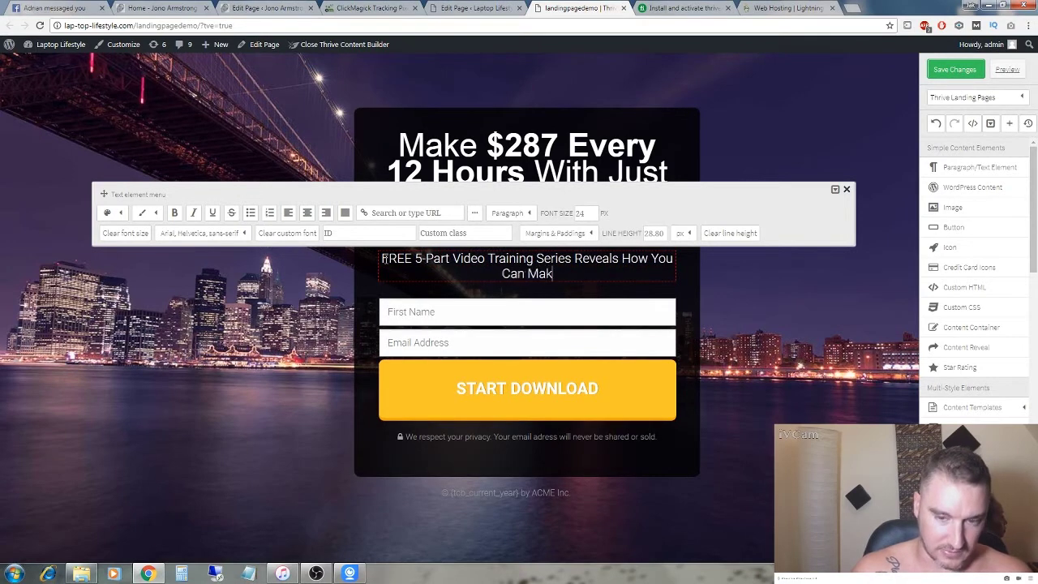
text(e O)
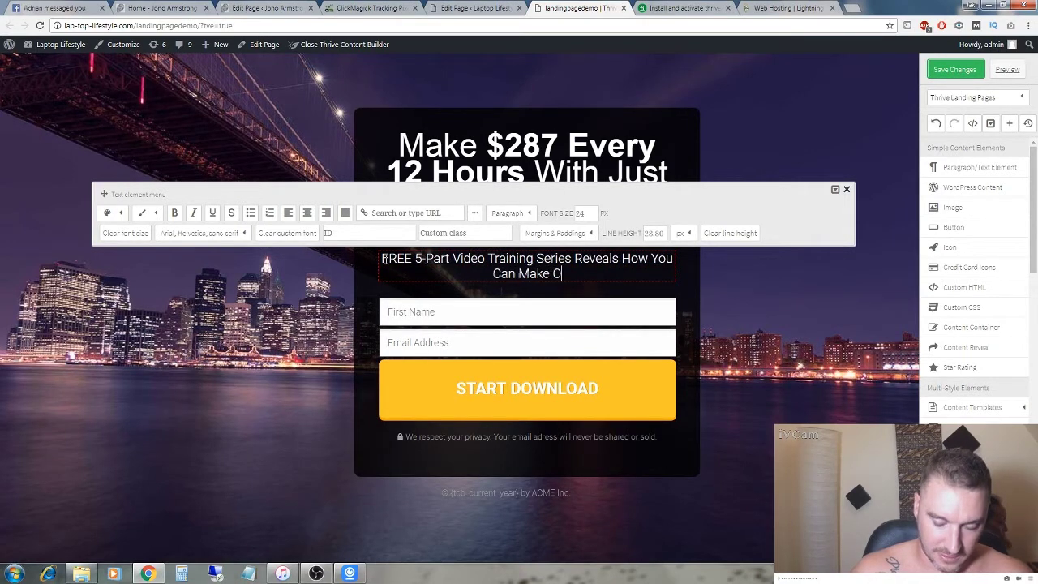
text(ver $)
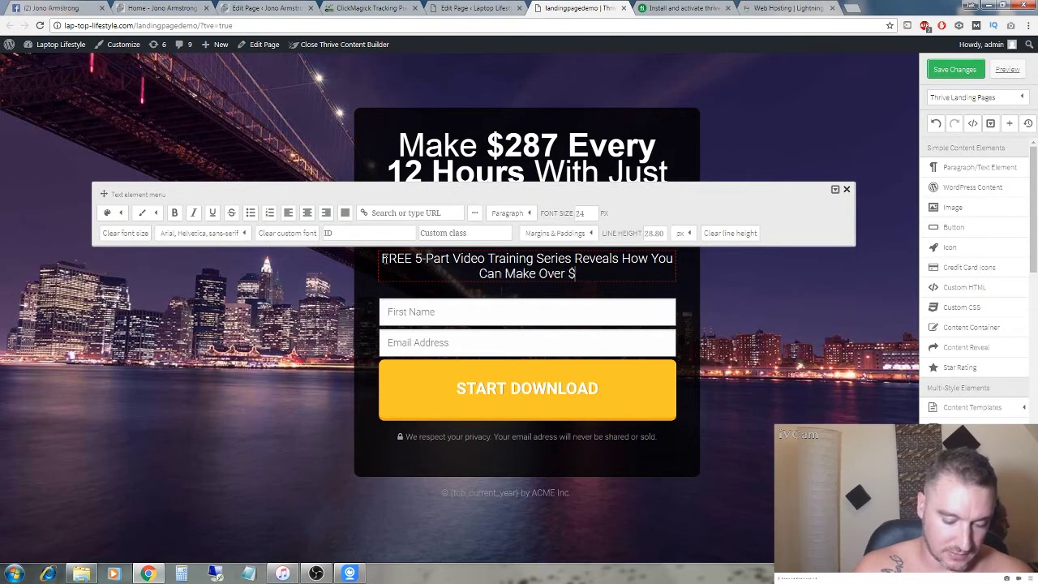
text(250 E)
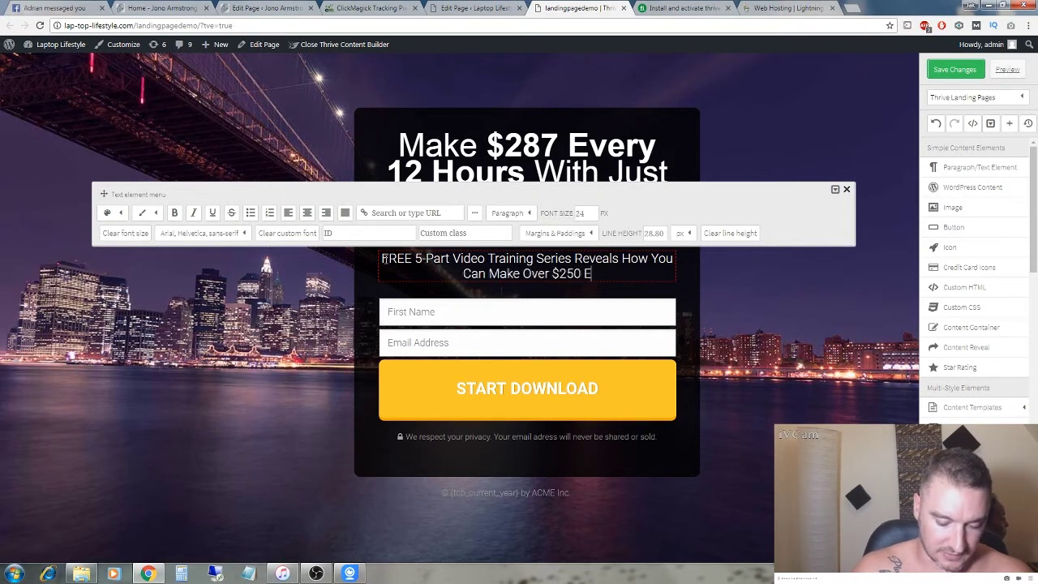
text(very Day w)
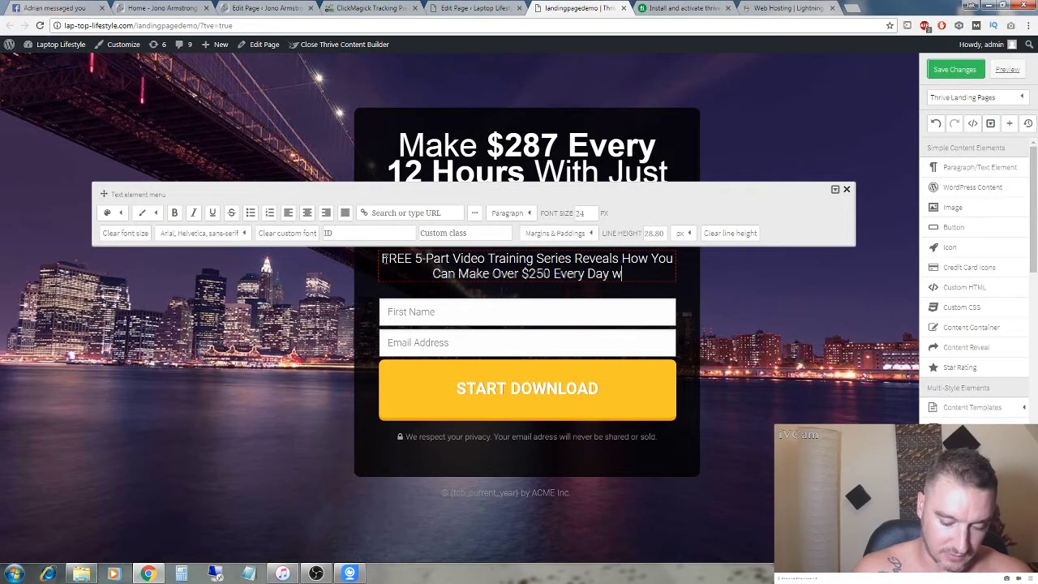
key(BackSpace)
text(W)
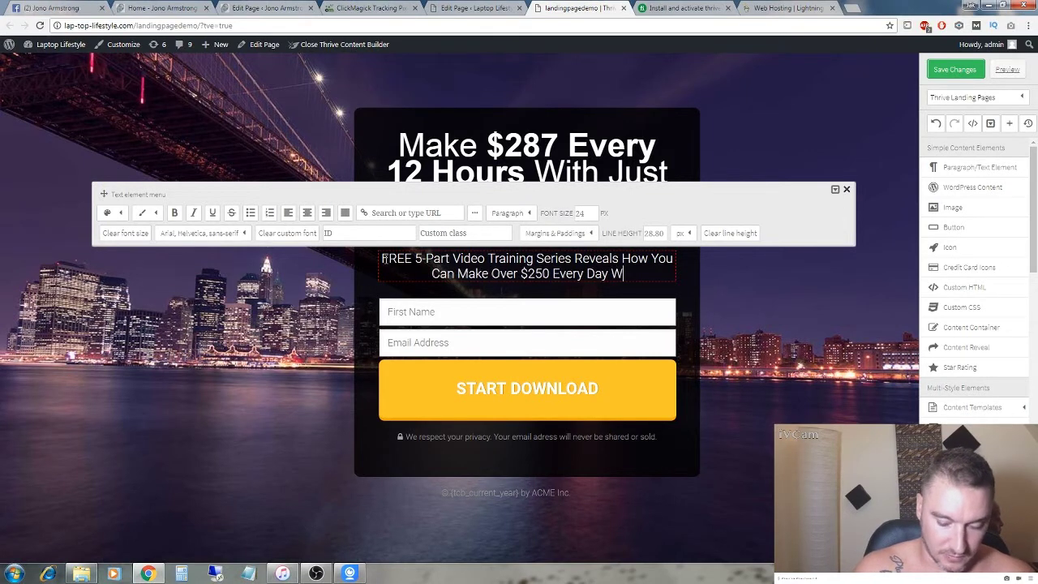
text(ith Mini)
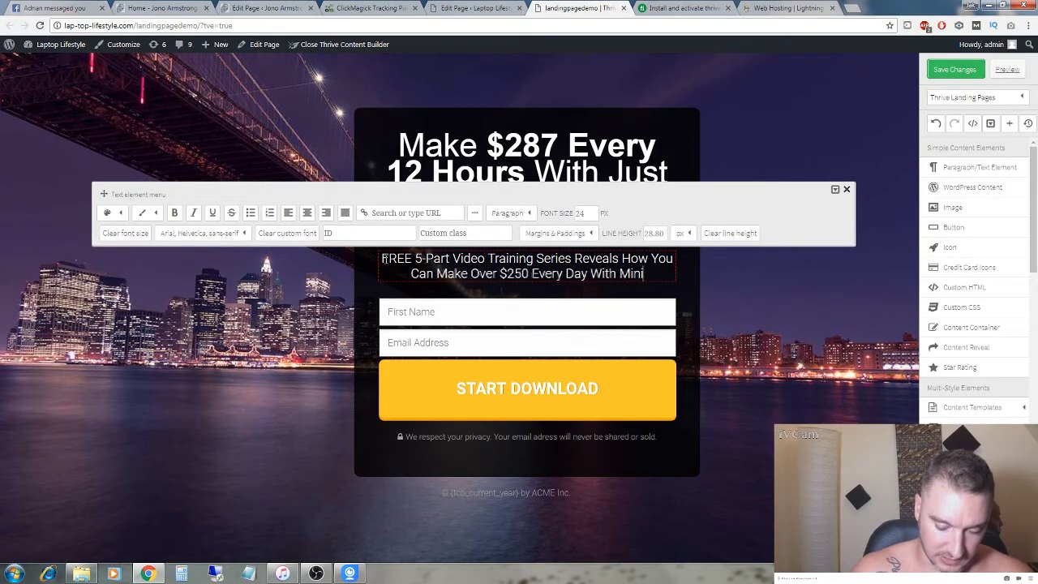
text(mal Effort)
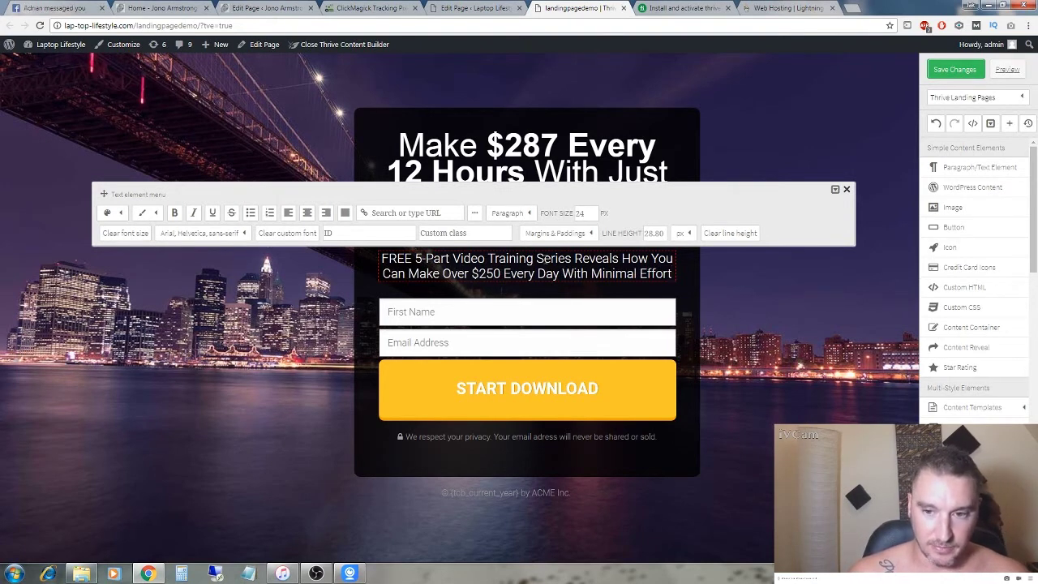
Make "$250 Every Day", "Minimal Effort" and "FREE" bold in the subheadline, and close its text options
drag(474, 273, 559, 274)
click(174, 213)
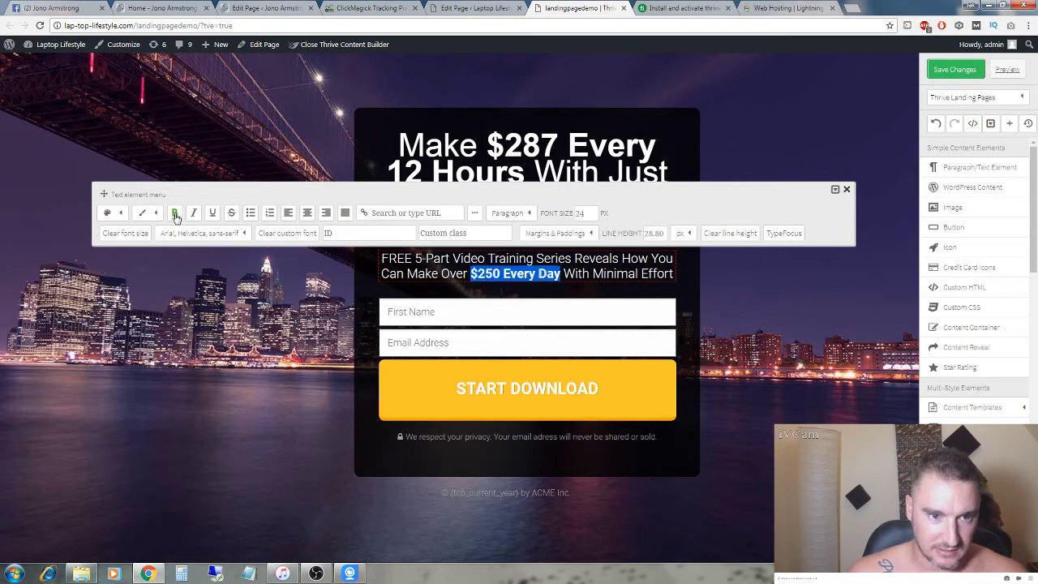
drag(592, 274, 693, 280)
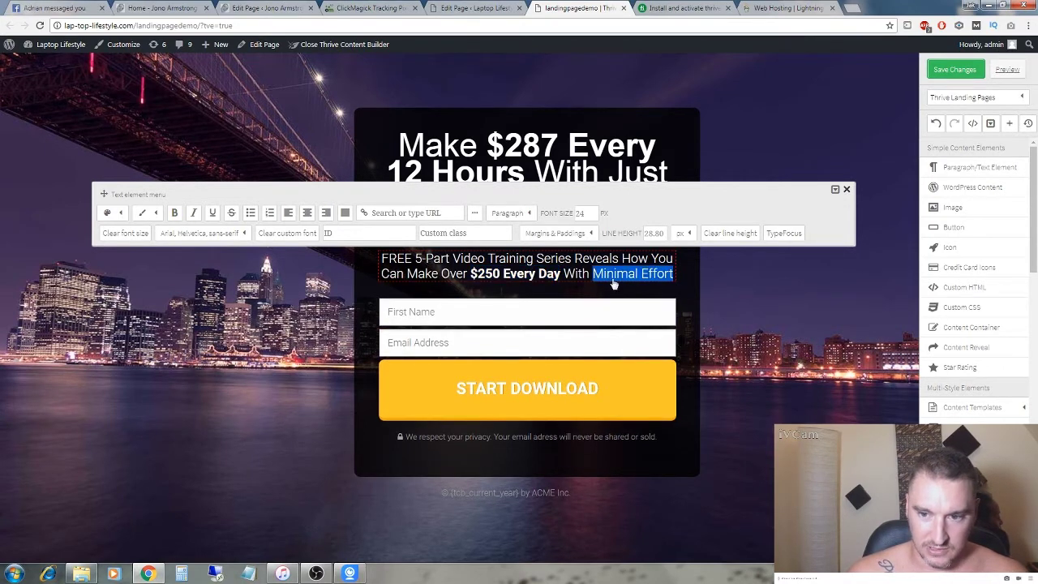
click(175, 213)
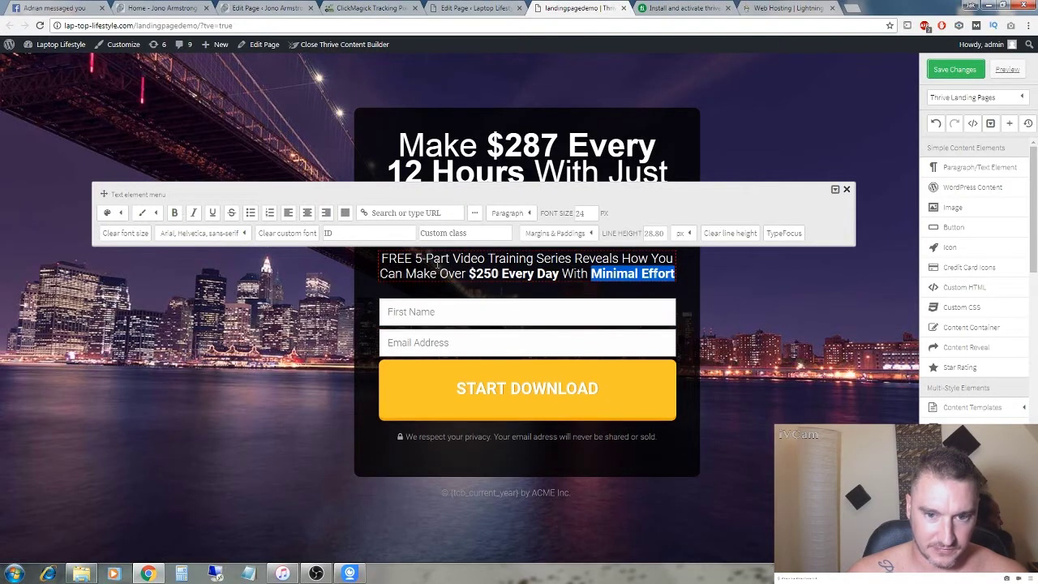
drag(419, 259, 381, 259)
click(175, 213)
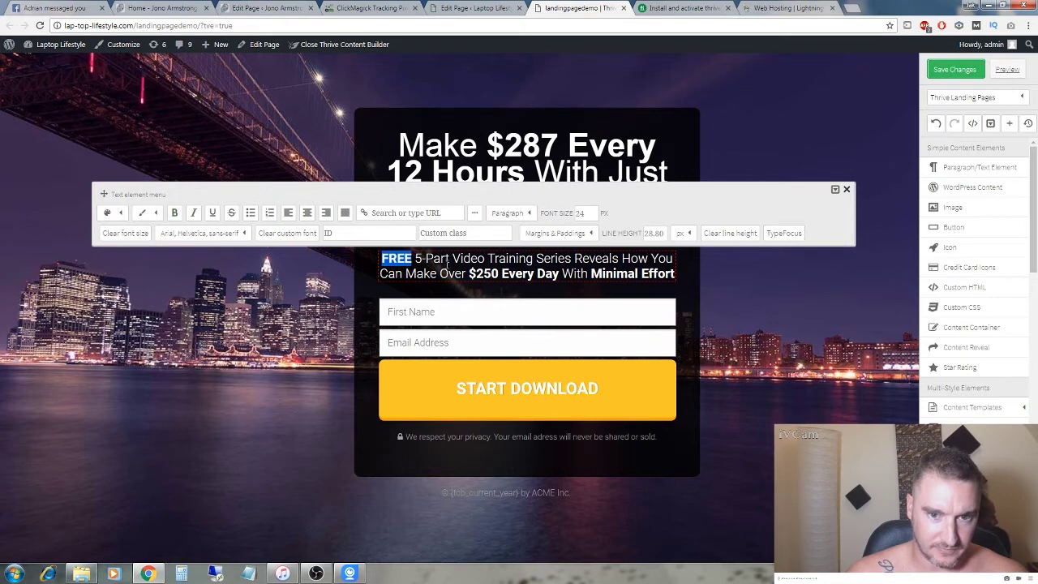
click(845, 190)
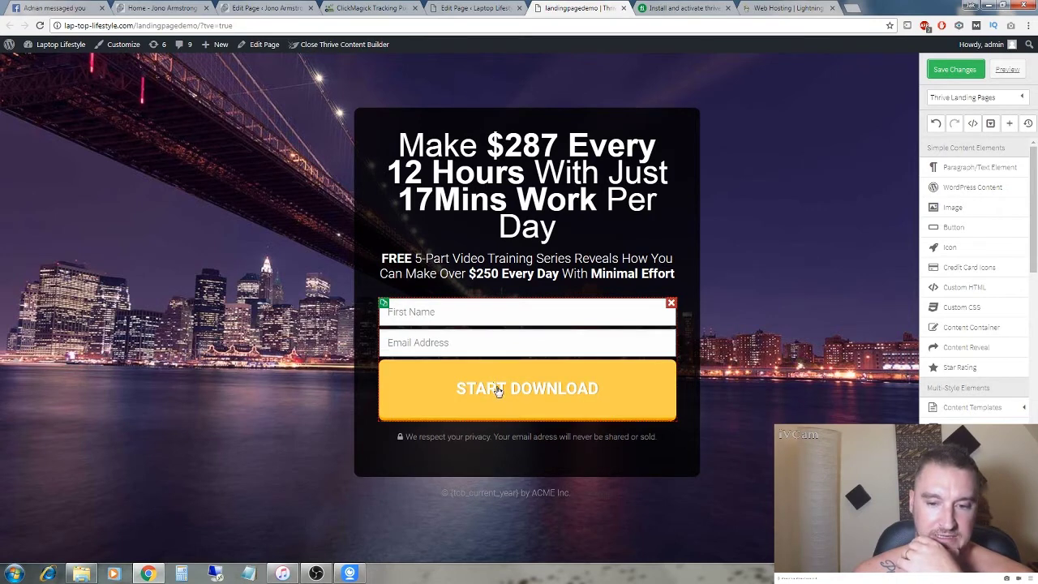
View the sign-up form's Connect with Service settings and close them without creating a connection
click(481, 347)
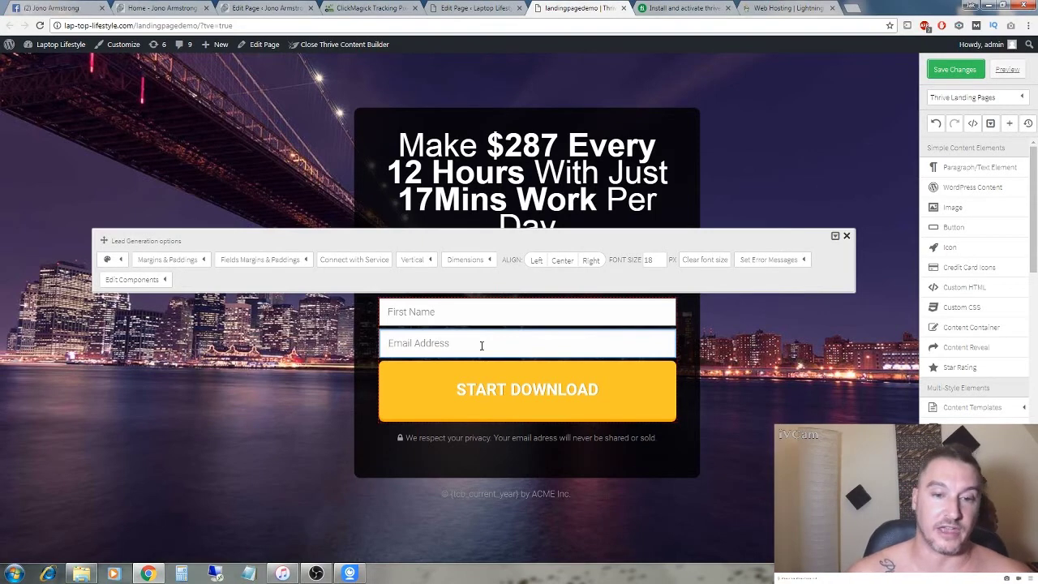
click(372, 261)
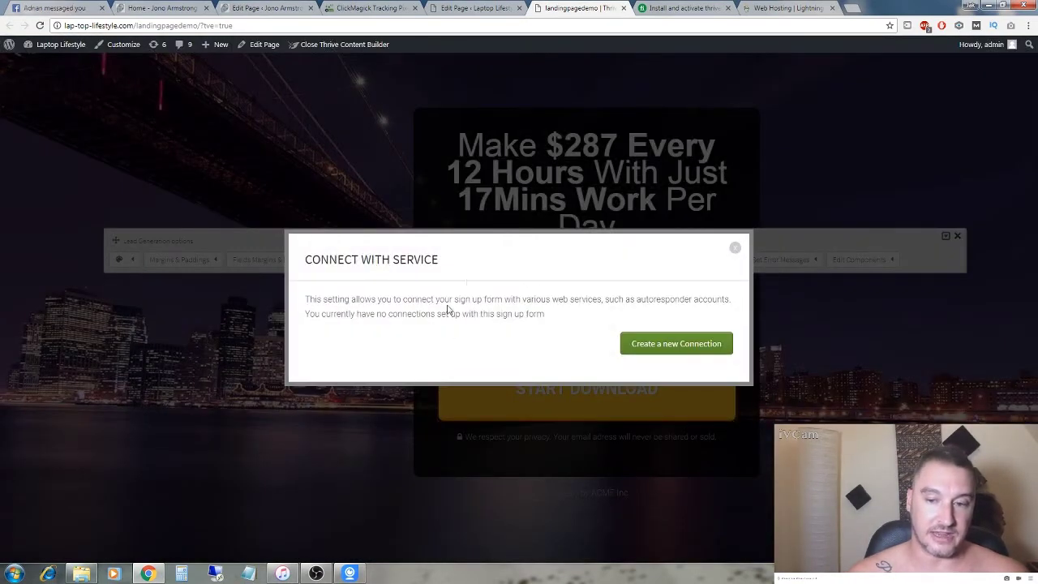
click(735, 248)
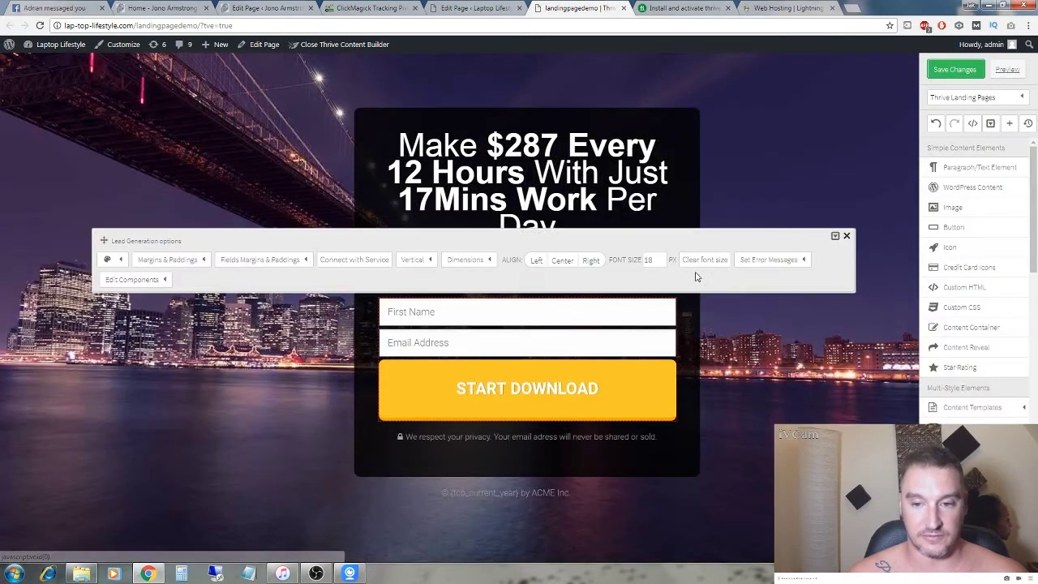
Start a new service connection for the sign-up form with API as the connection type, and dismiss the save reminder
click(359, 261)
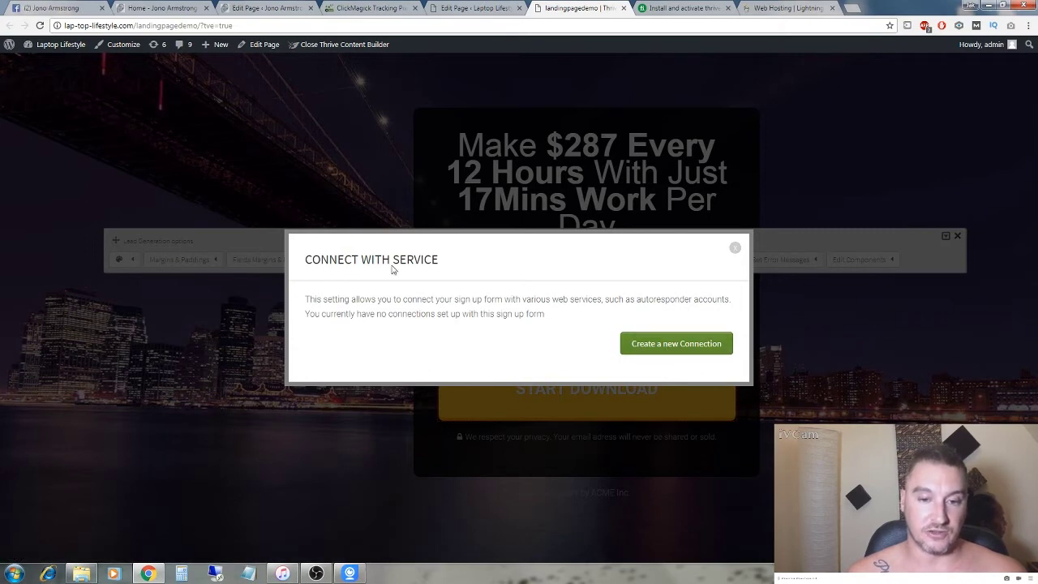
click(666, 347)
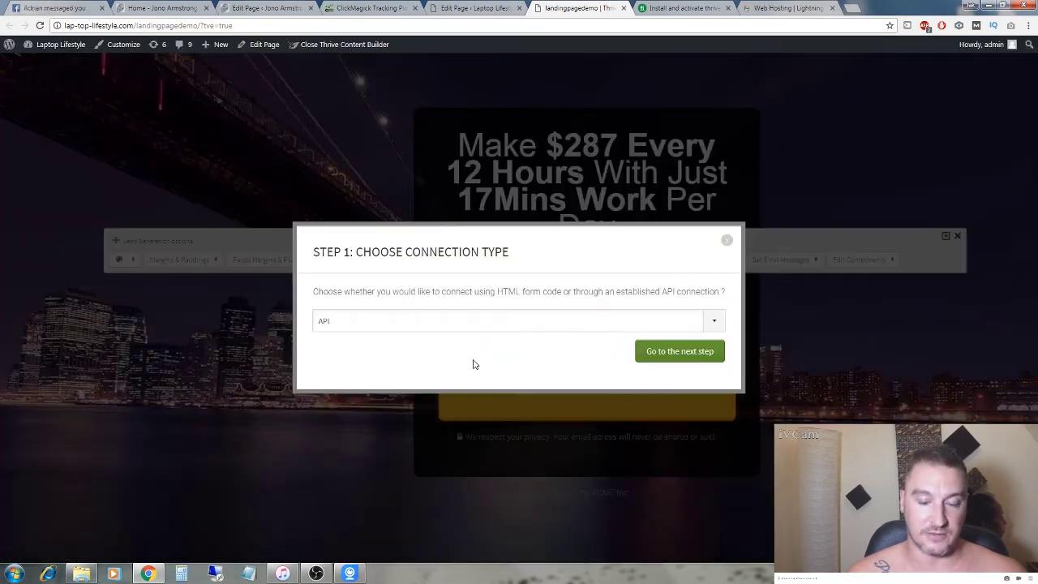
click(505, 326)
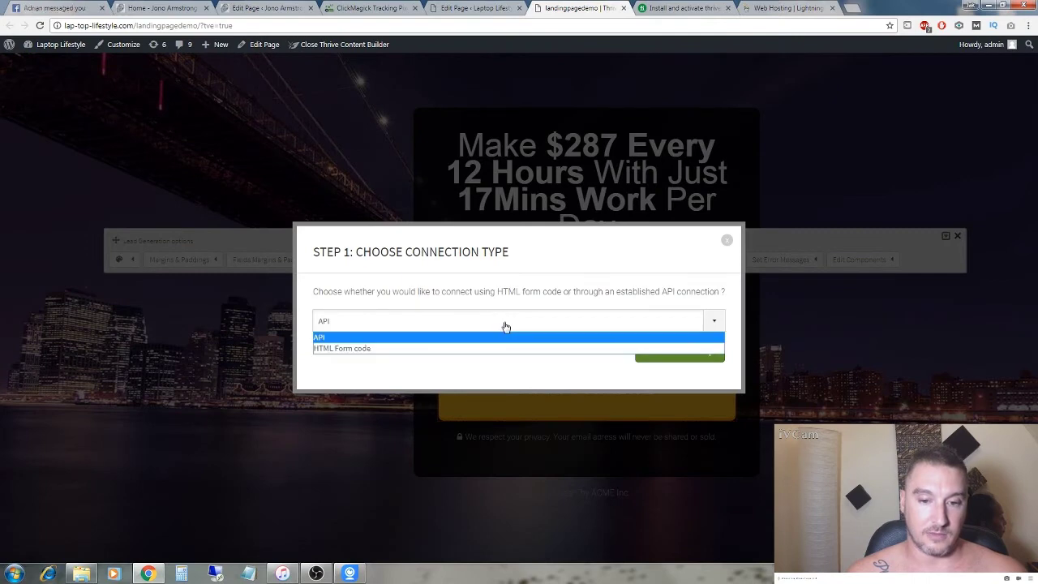
click(505, 326)
click(691, 354)
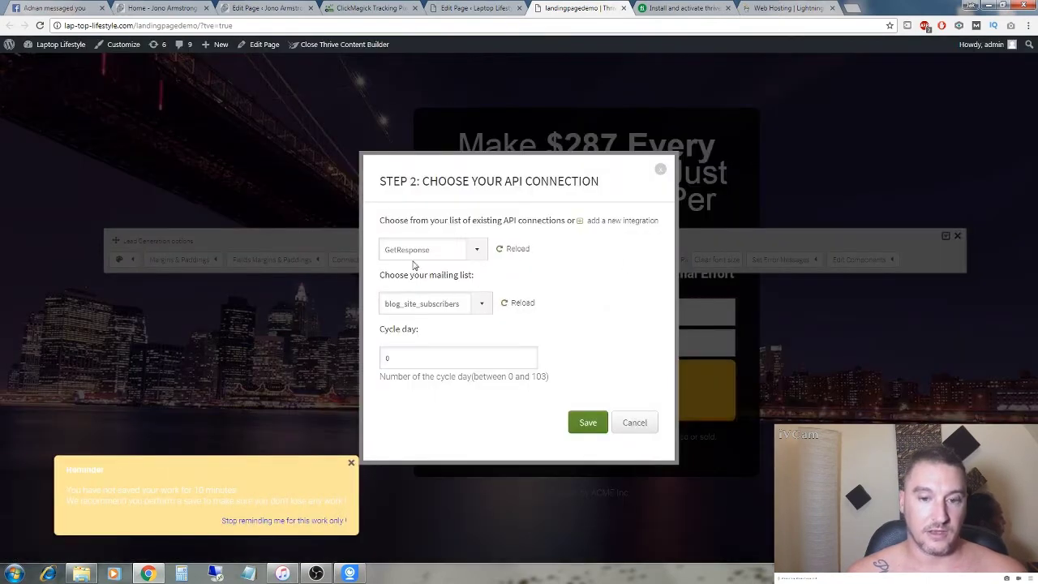
click(351, 464)
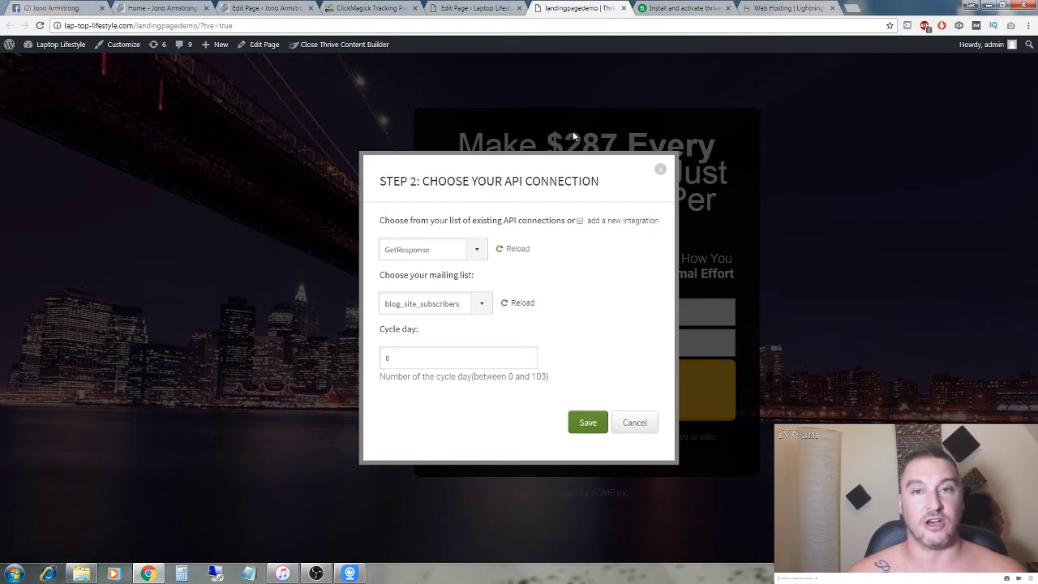
Connect the sign-up form to GetResponse with the blog_site_subscribers mailing list and cycle day 0, and save the connection
click(476, 253)
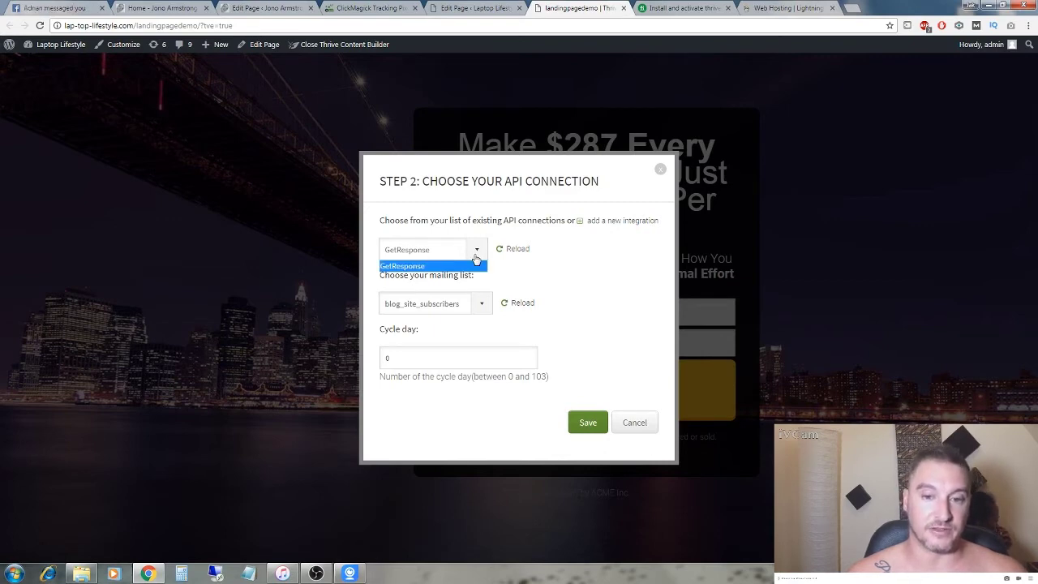
click(476, 253)
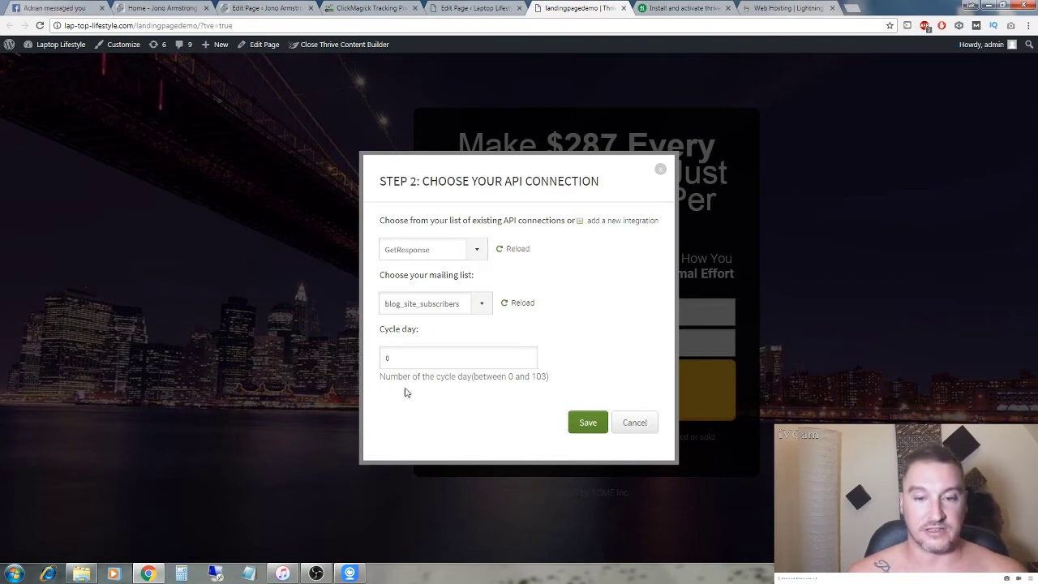
click(483, 306)
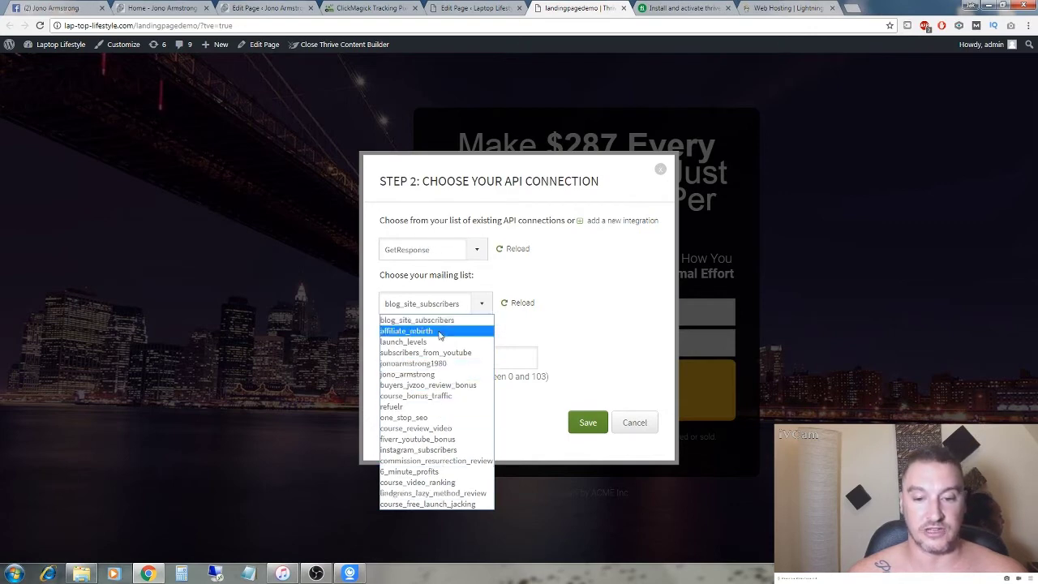
click(483, 303)
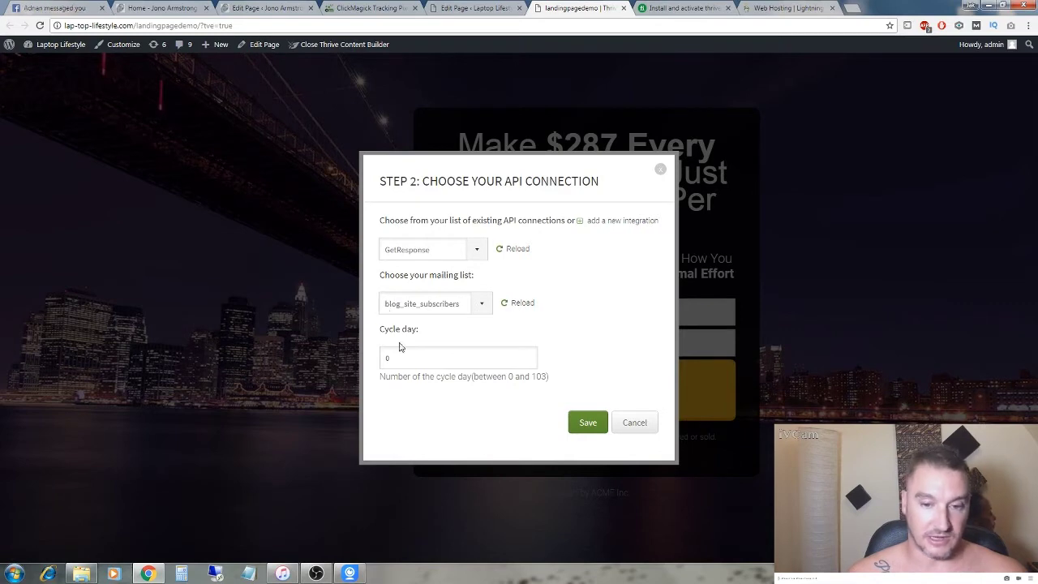
click(584, 425)
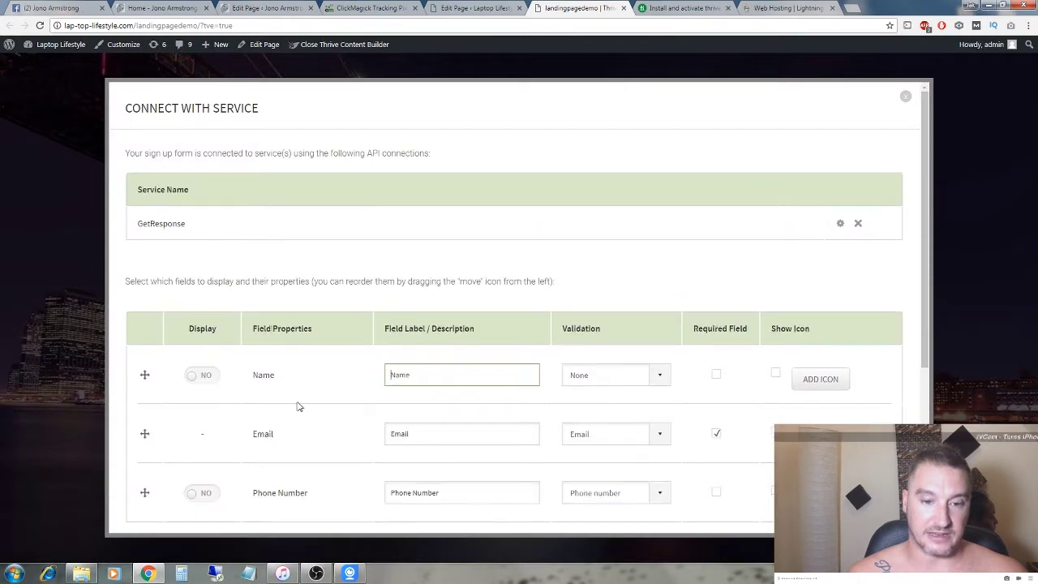
Set the form's action after signup to Redirect to URL
scroll(299, 403, down, 1)
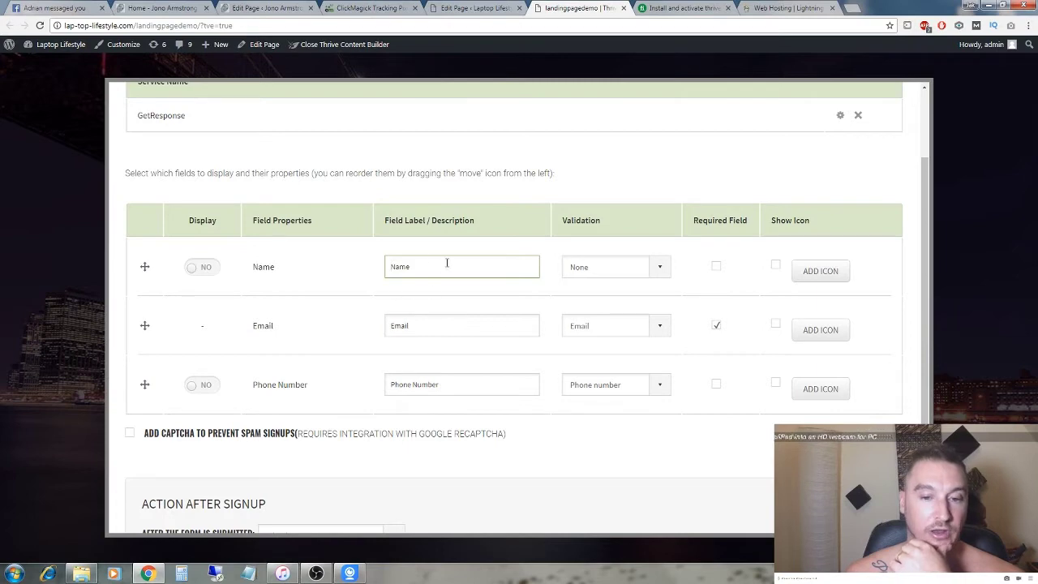
scroll(319, 337, down, 1)
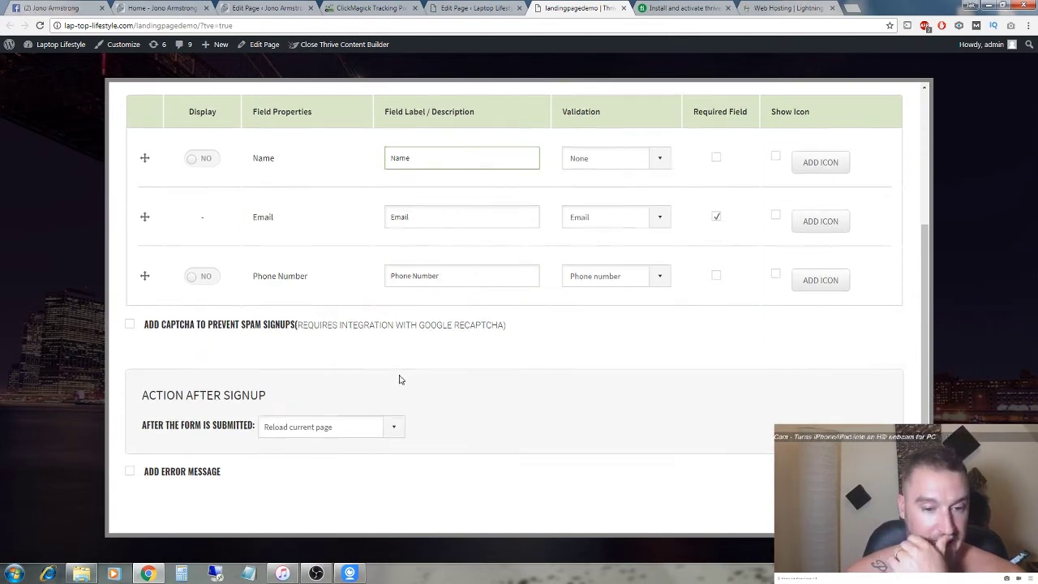
scroll(228, 398, down, 1)
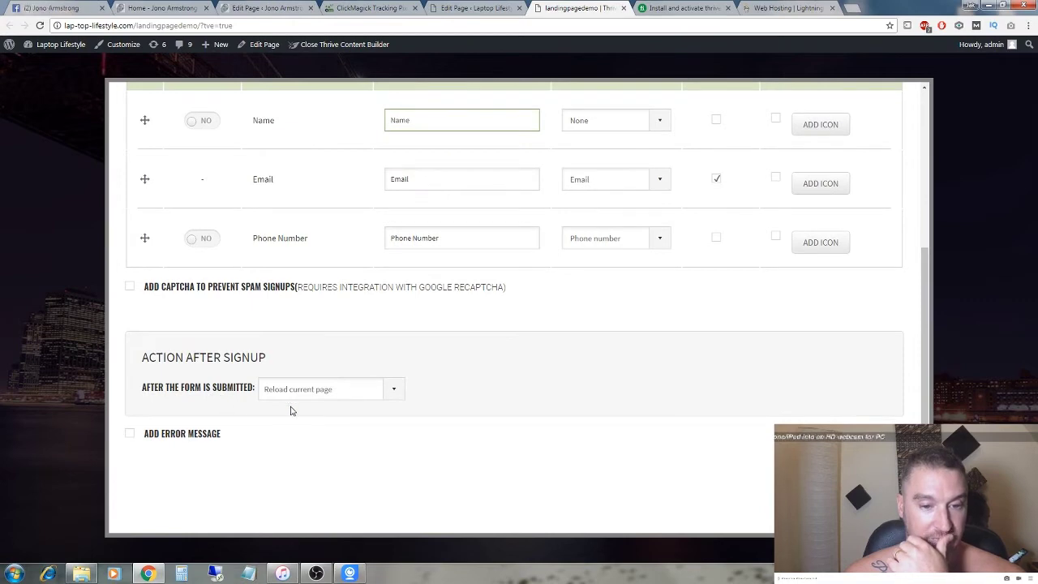
click(389, 393)
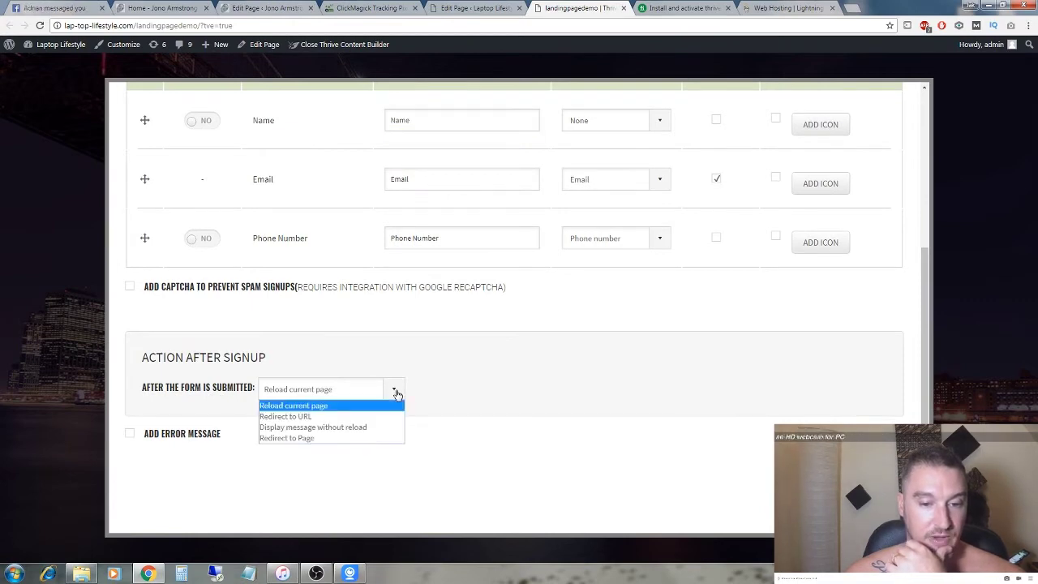
click(397, 393)
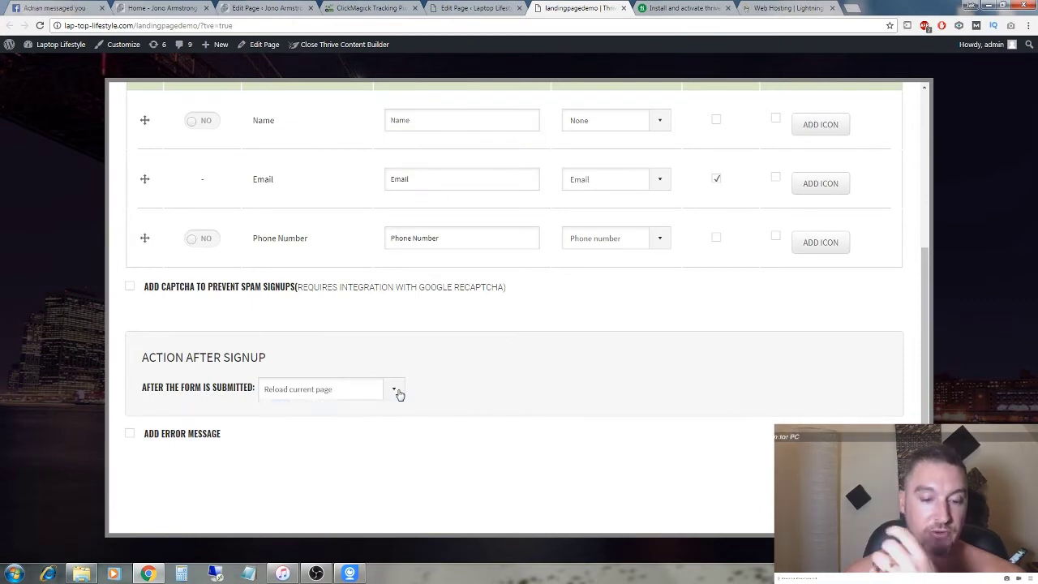
click(397, 393)
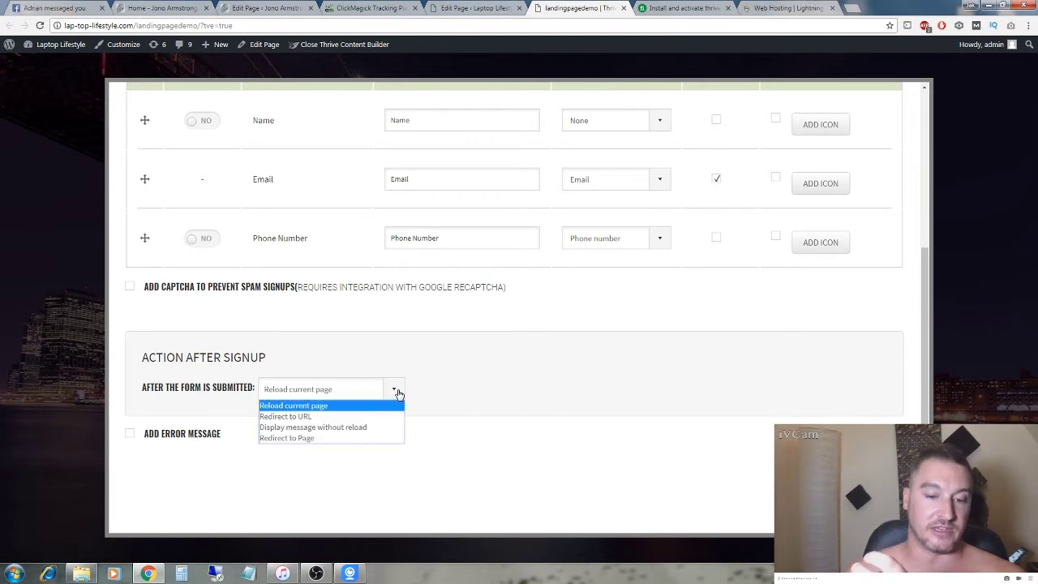
click(345, 417)
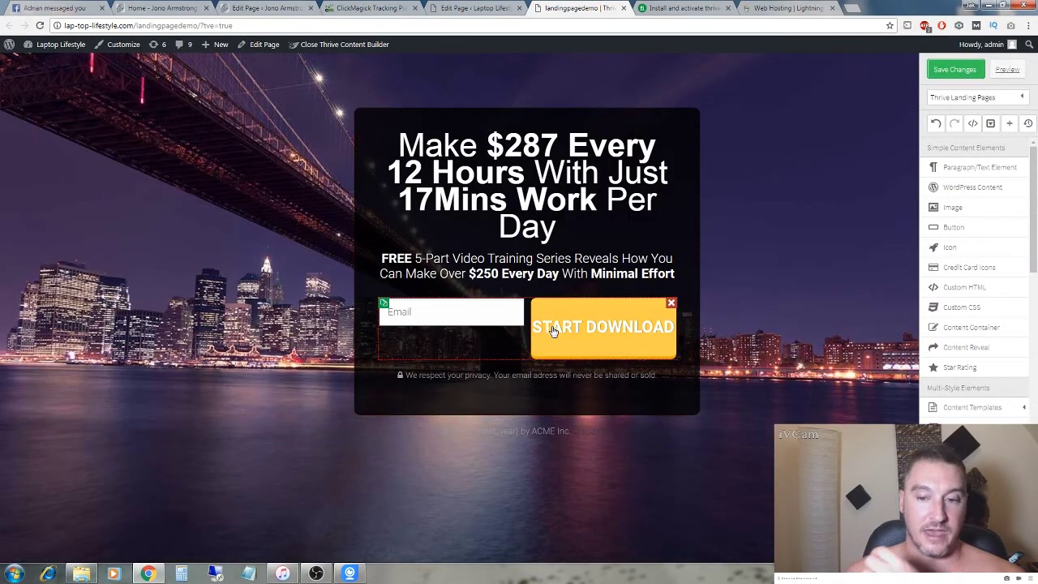
Try right alignment on the lead generation form, and set it to center alignment
click(601, 323)
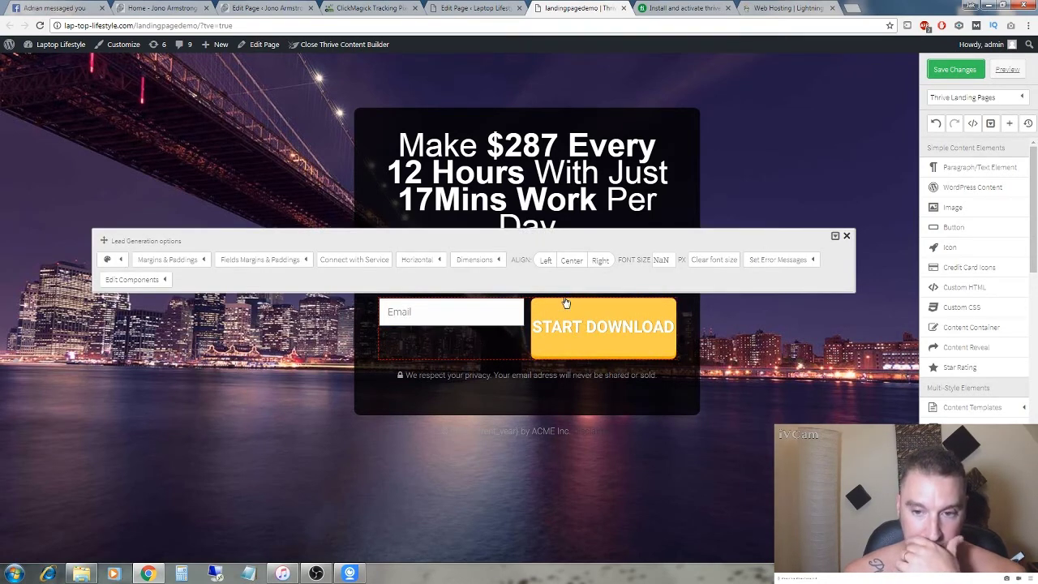
click(598, 260)
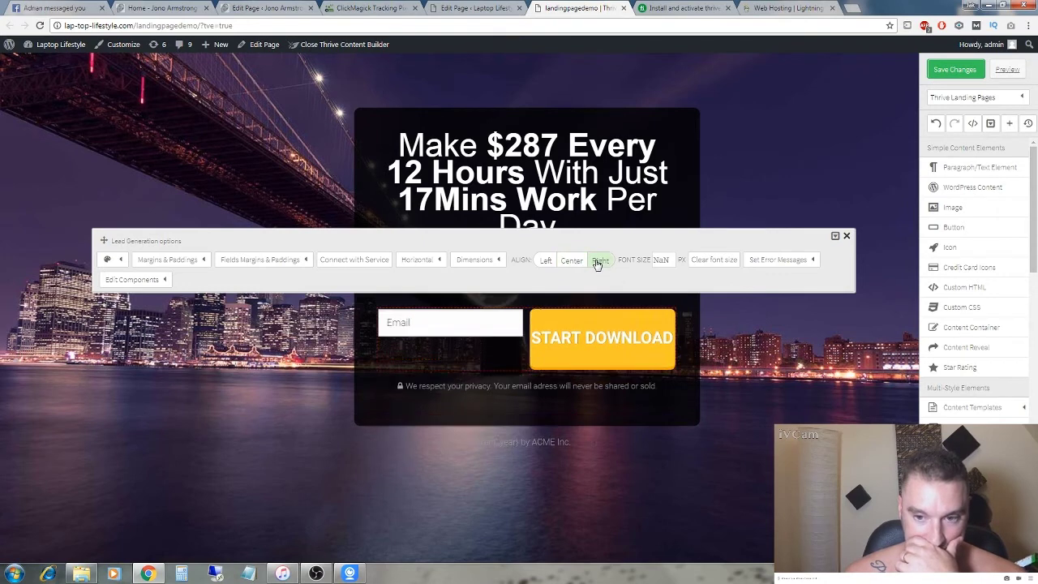
click(571, 260)
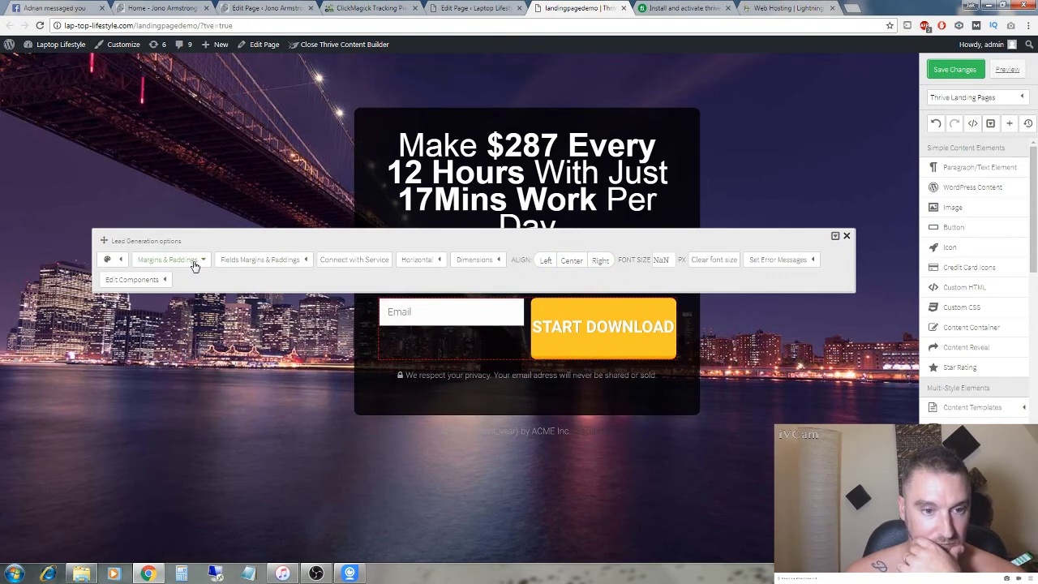
Open the form's submit button options and change the button text to "Get Access Now >>"
click(157, 283)
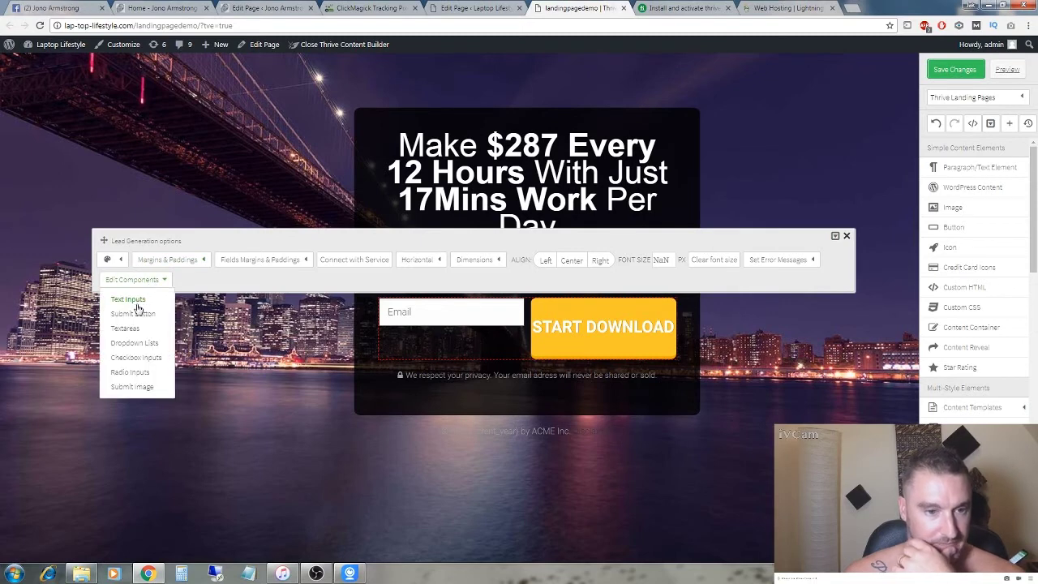
click(140, 314)
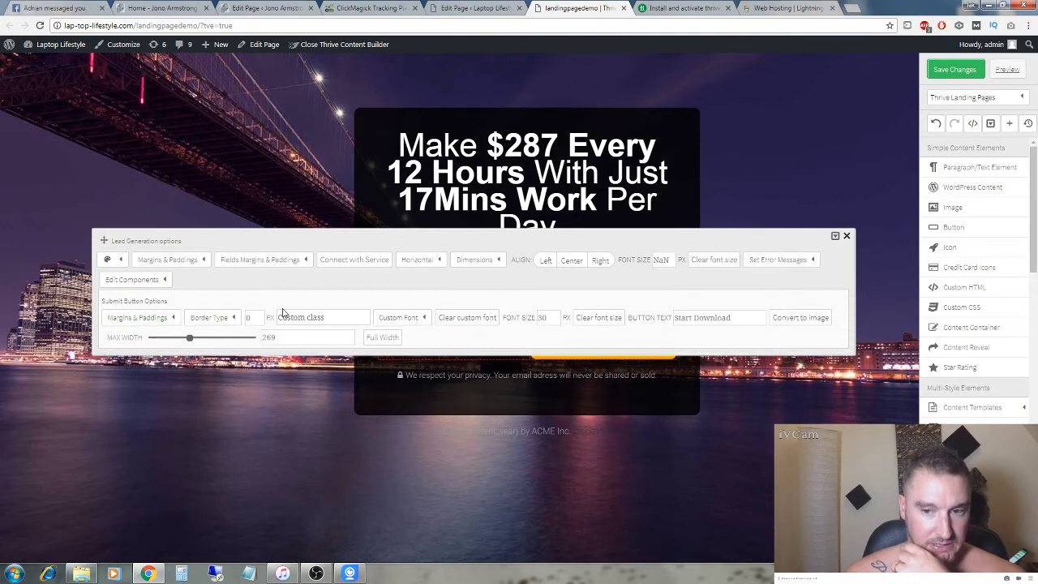
drag(738, 317, 647, 322)
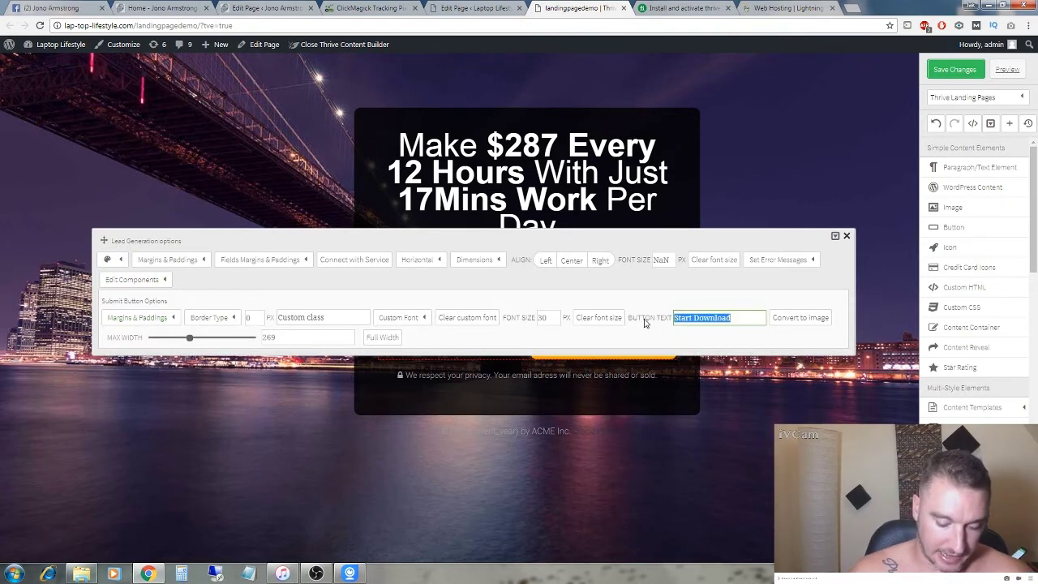
key(BackSpace)
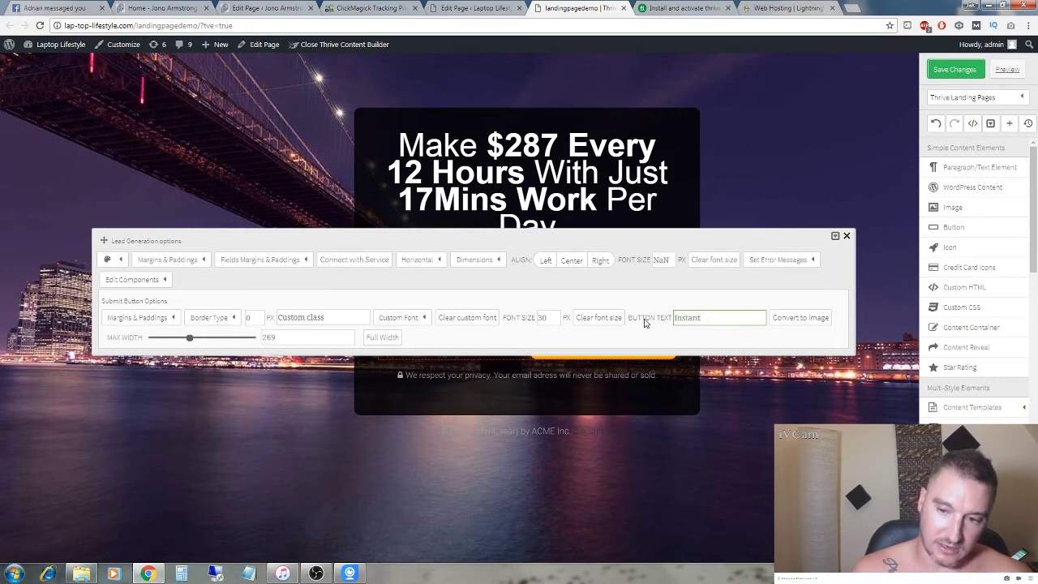
text(G)
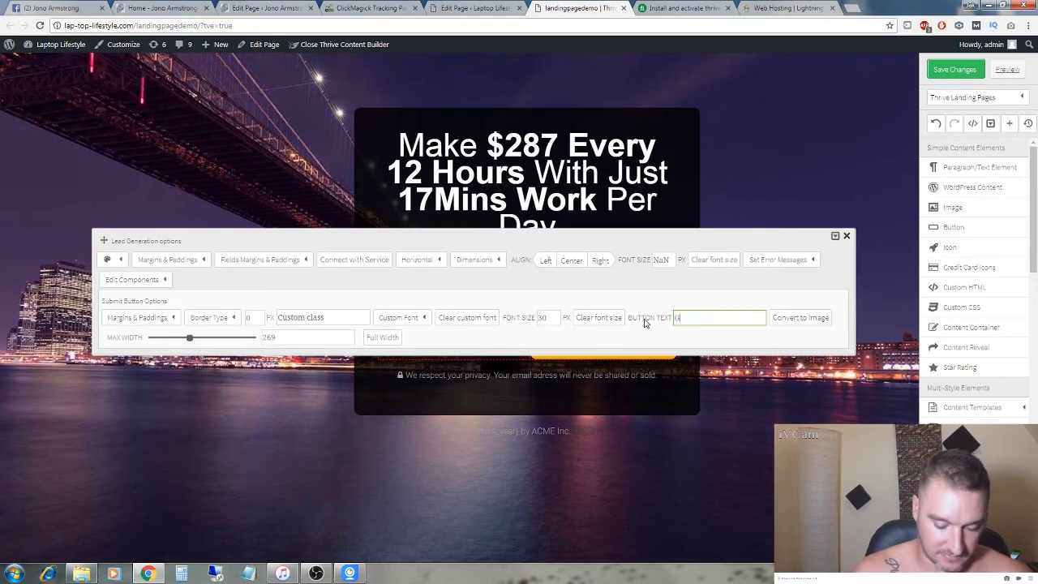
text(et Access)
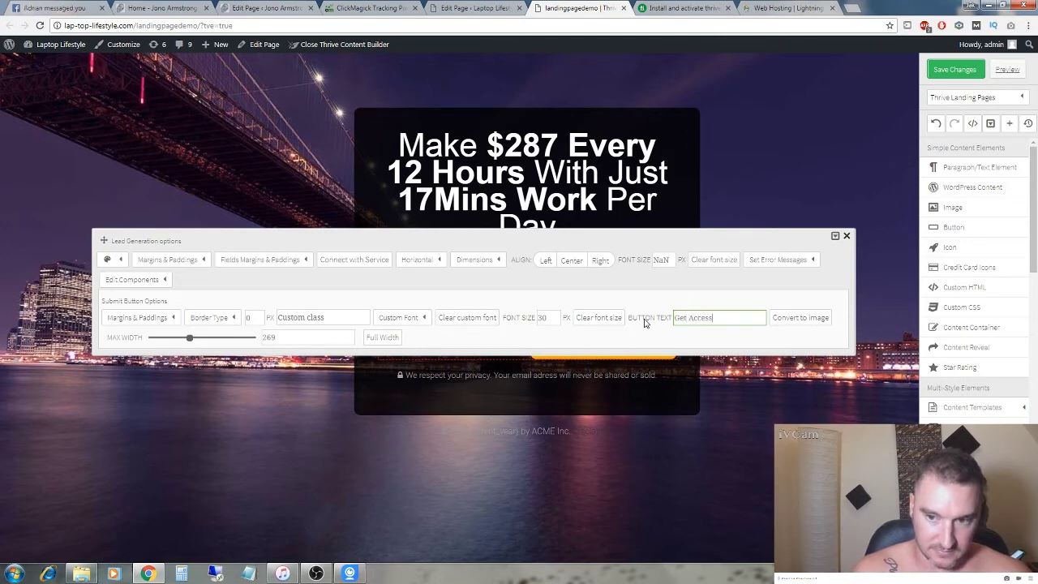
text( He)
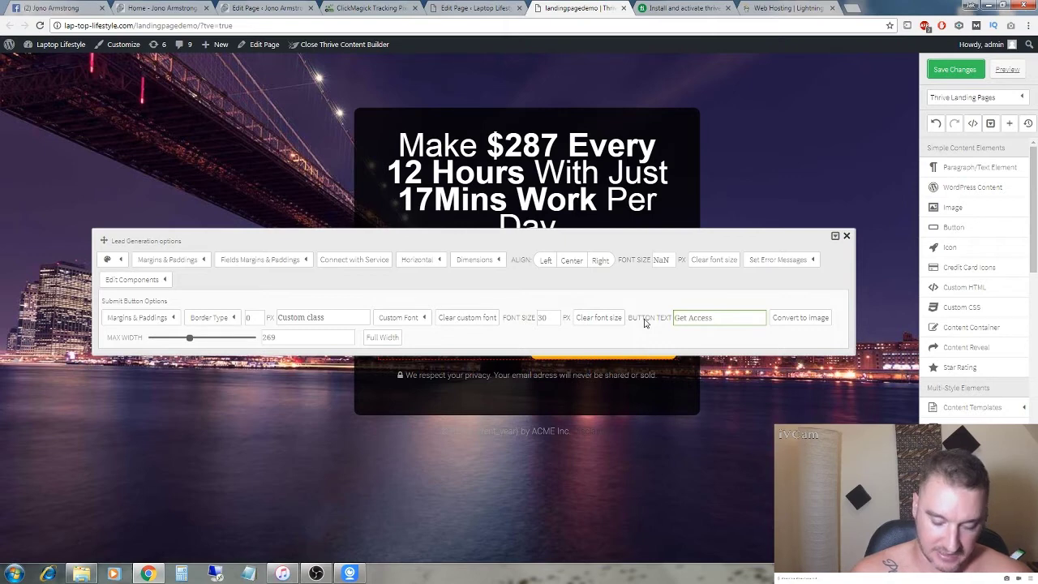
text(Now >>)
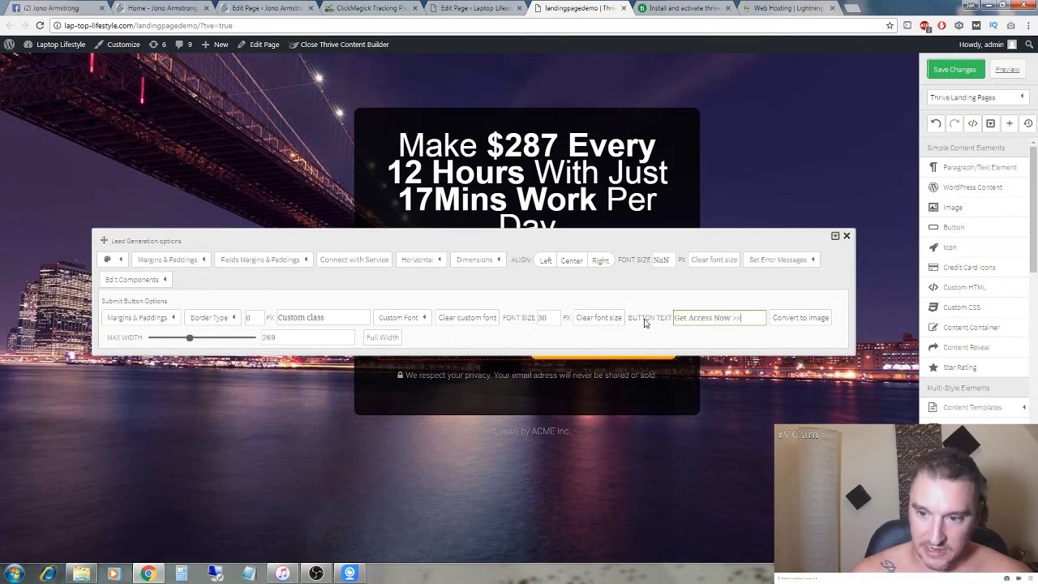
Try to widen the submit button by adjusting its maximum width and applying full width
click(276, 338)
click(312, 318)
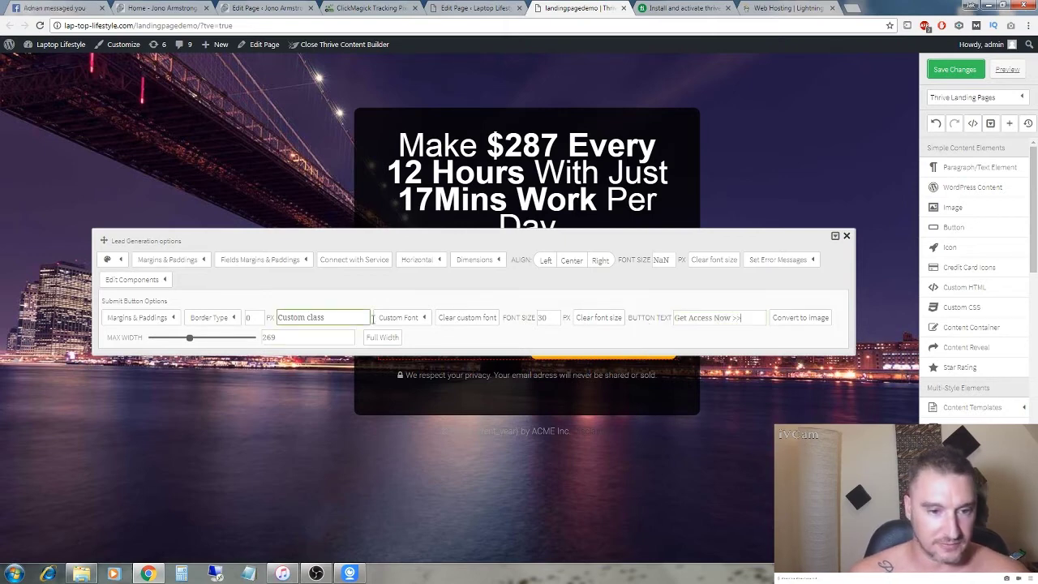
click(285, 338)
click(186, 340)
mouse_move(191, 341)
mouse_down()
mouse_move(176, 339)
mouse_move(216, 339)
mouse_move(197, 339)
mouse_up()
click(391, 339)
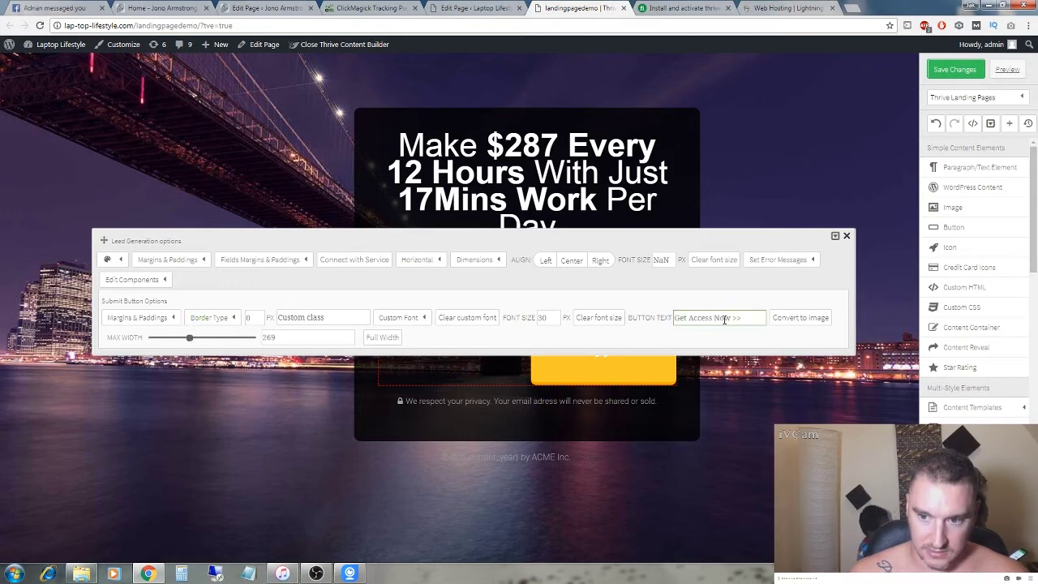
Rewrite the submit button text in capitals as "GET ACCESS NOW >>", center-align the form and close its options
drag(730, 318, 690, 317)
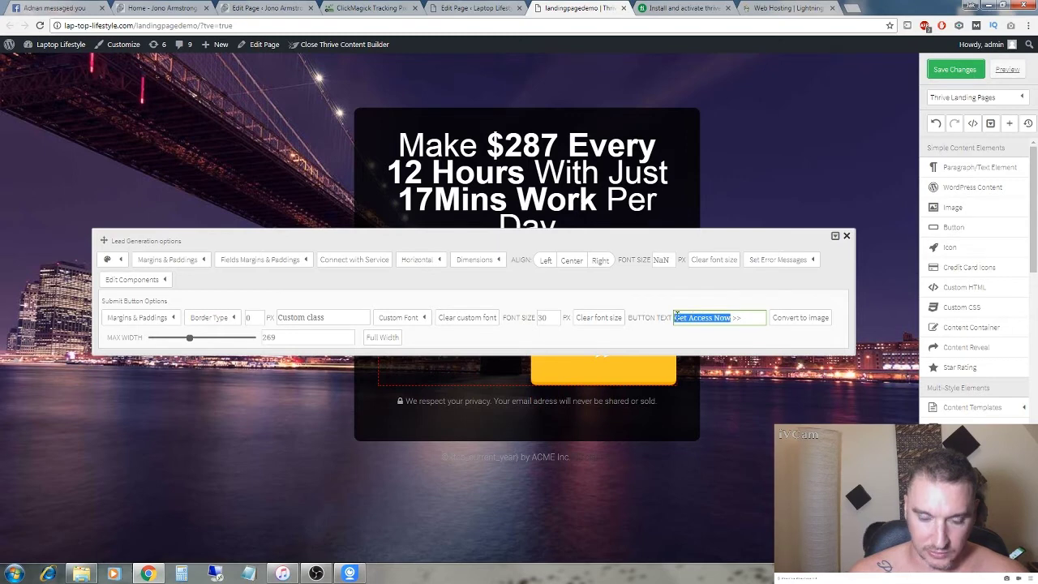
text(GET AC)
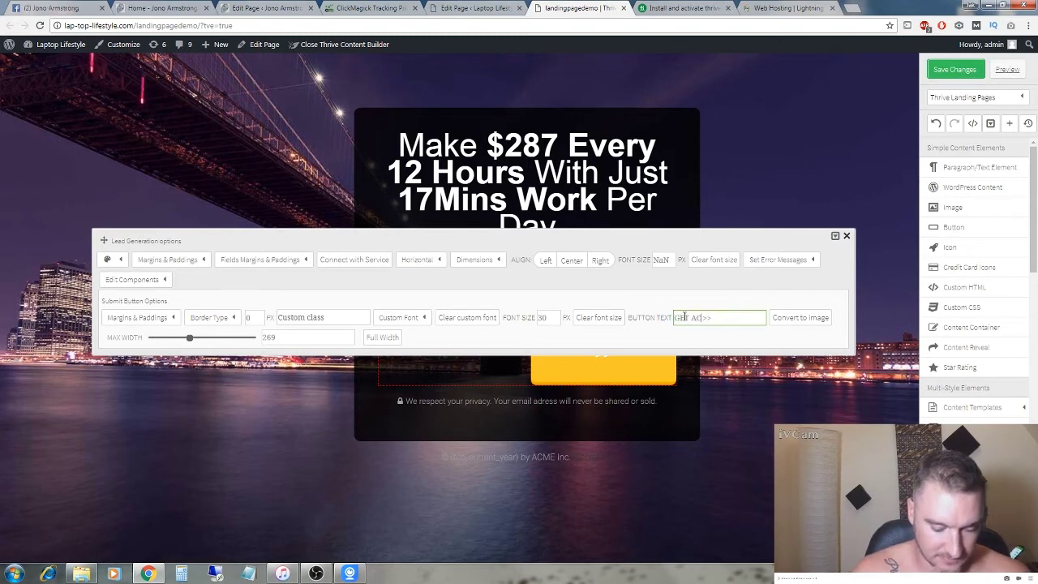
text(CESS NOW)
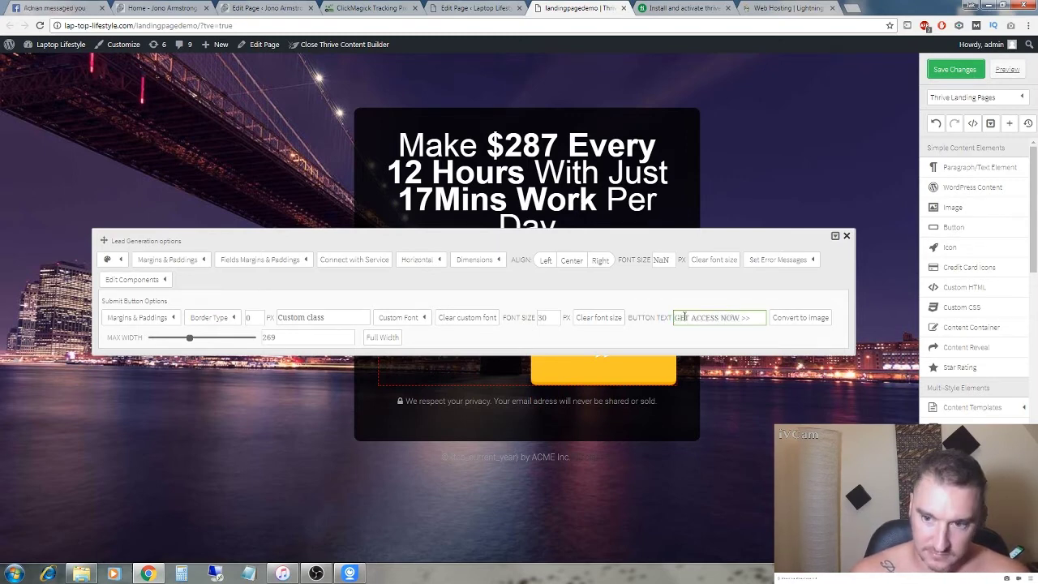
click(572, 261)
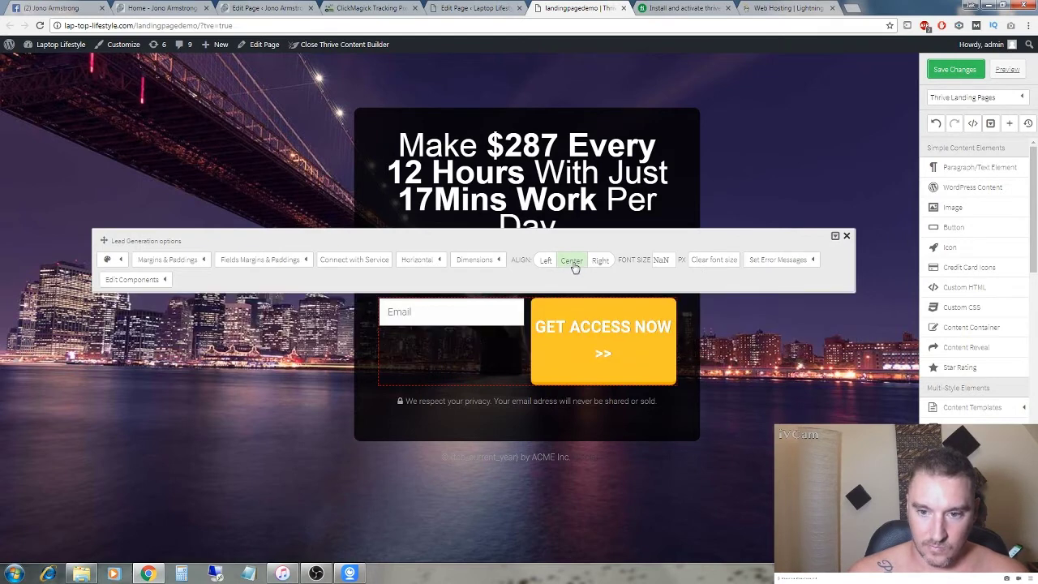
click(846, 235)
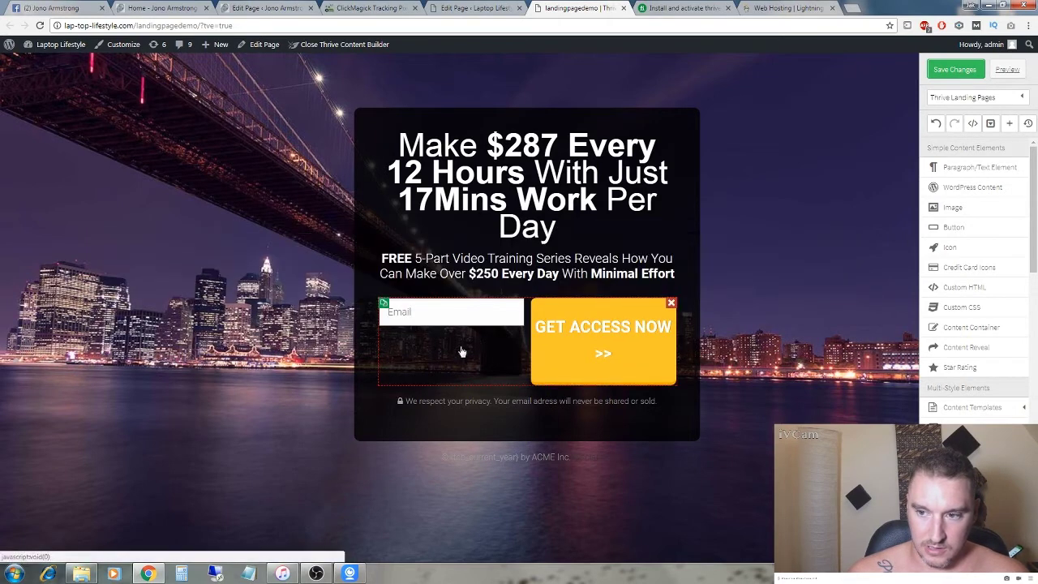
Change the lead generation form's layout to Vertical so the button sits below the email field
click(555, 357)
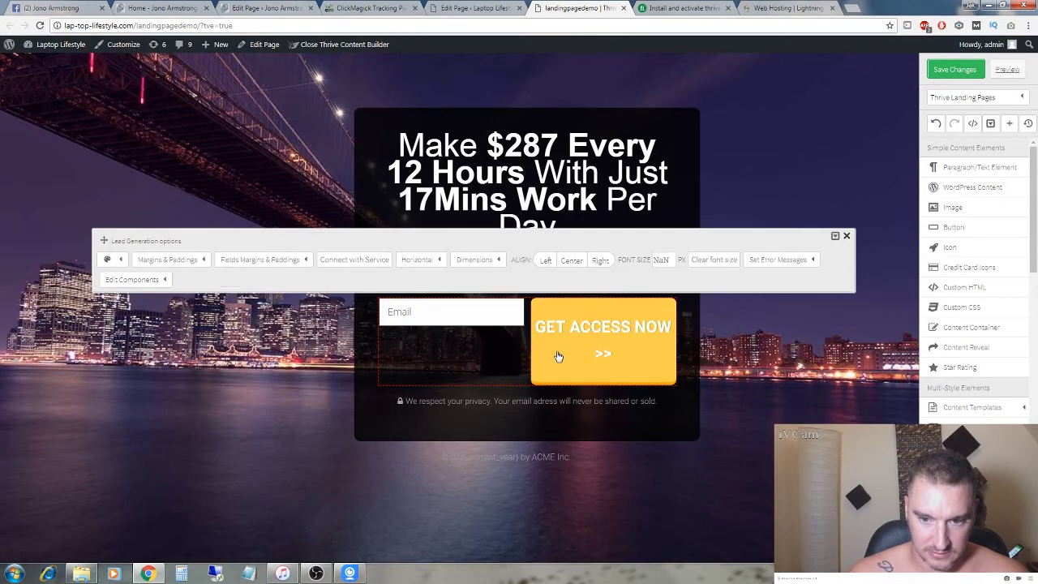
click(419, 261)
click(455, 294)
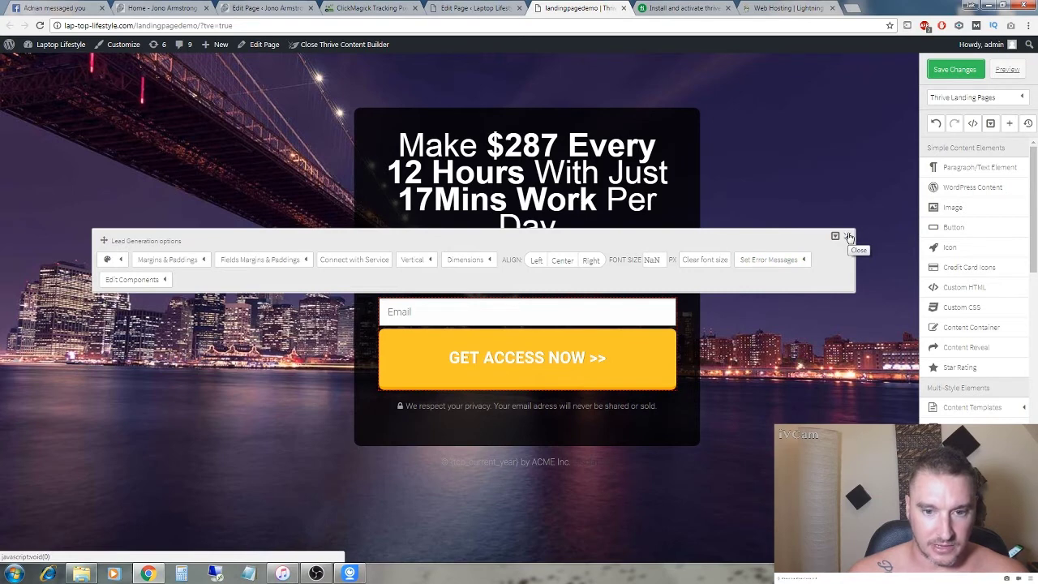
click(428, 263)
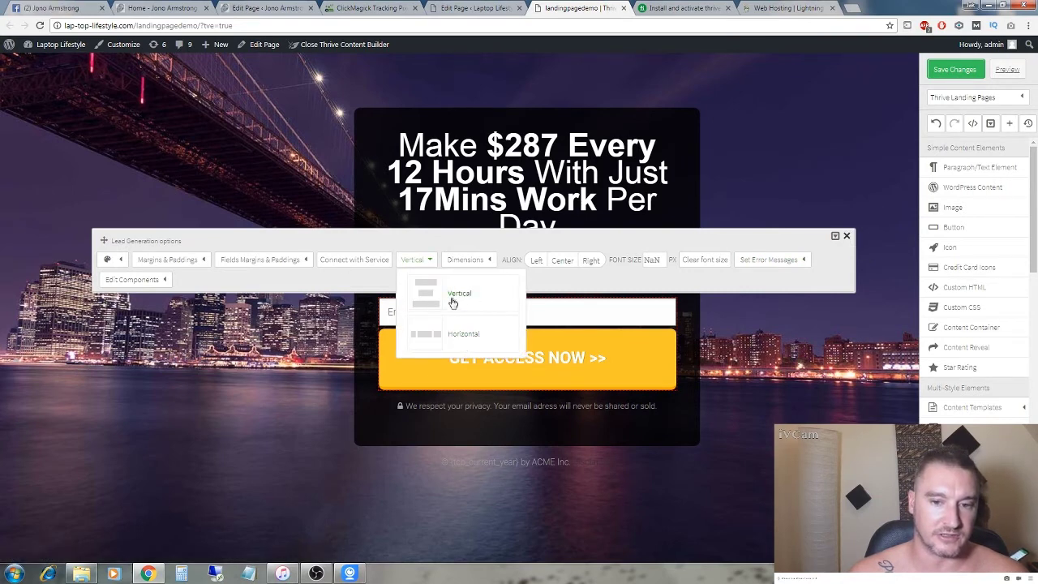
click(419, 263)
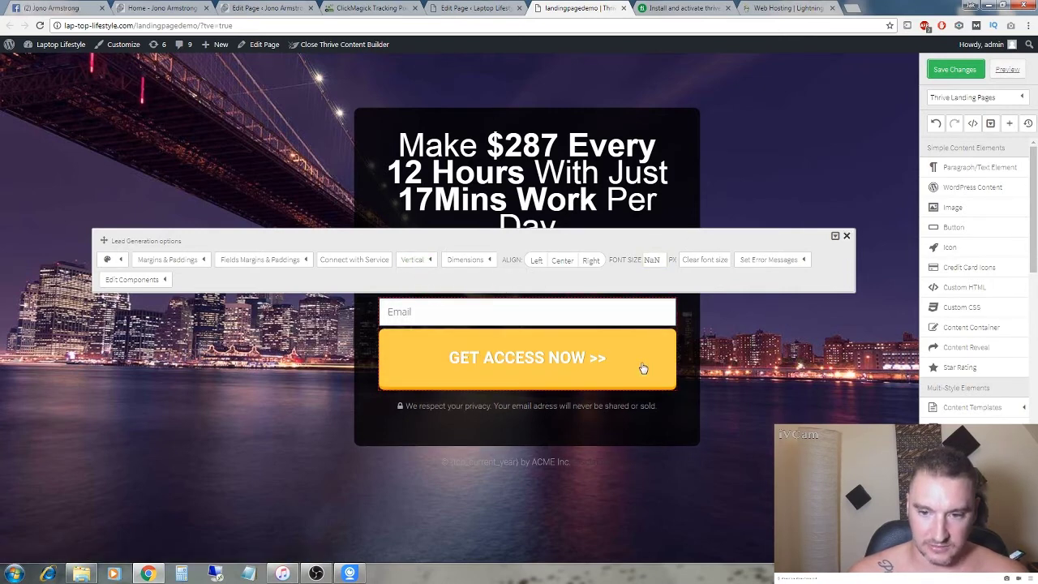
Set the form fields' top and bottom padding to 15 px, close the form options and save the landing page
click(294, 265)
click(362, 315)
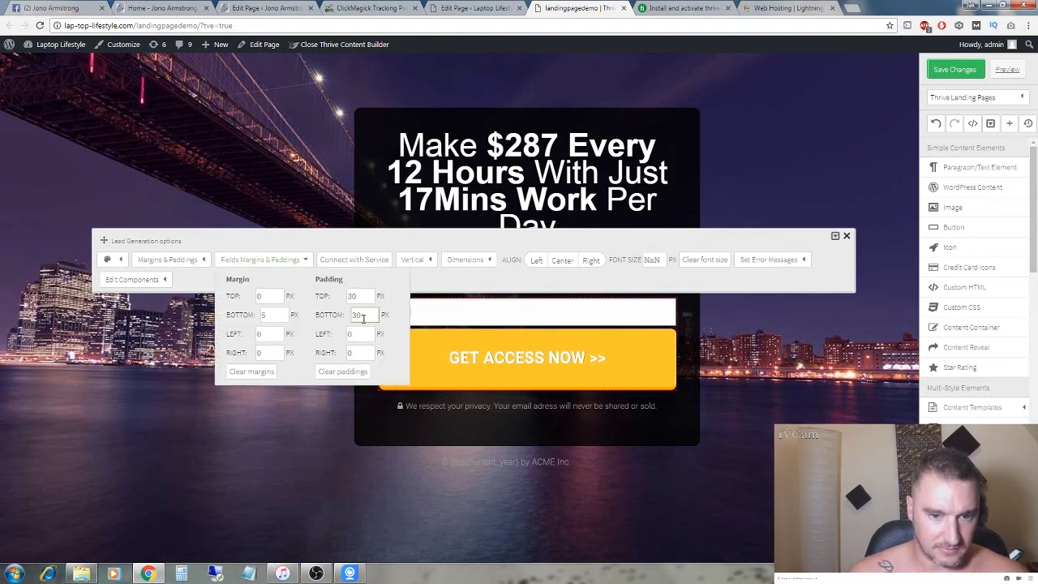
drag(361, 314, 347, 299)
text(15)
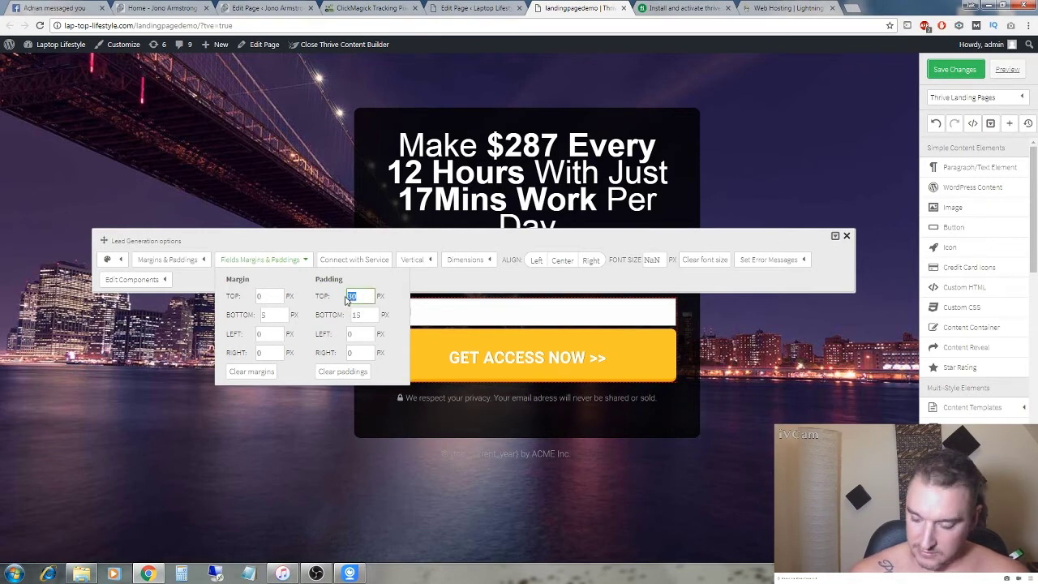
text(15)
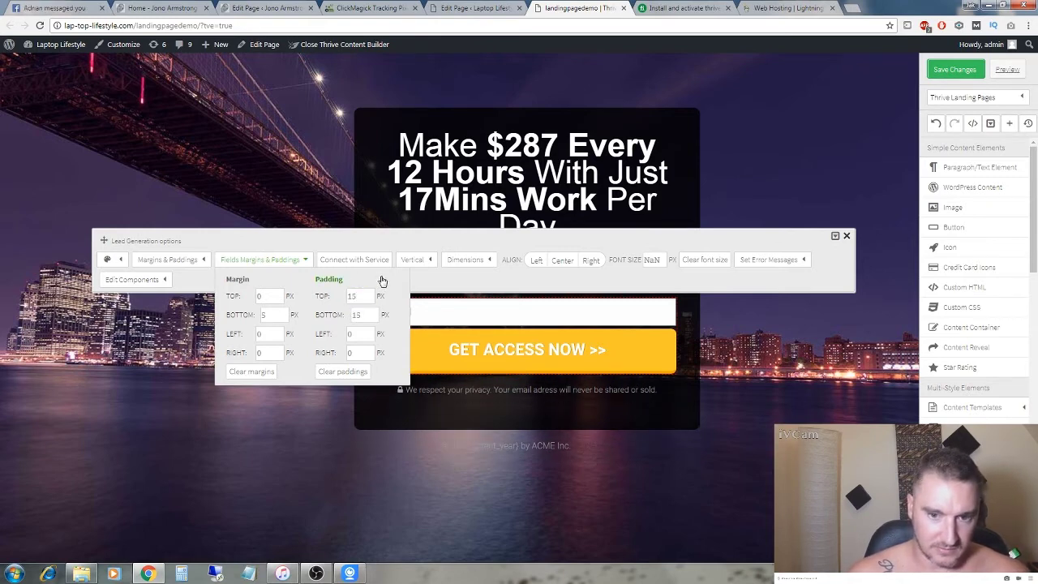
mouse_move(289, 264)
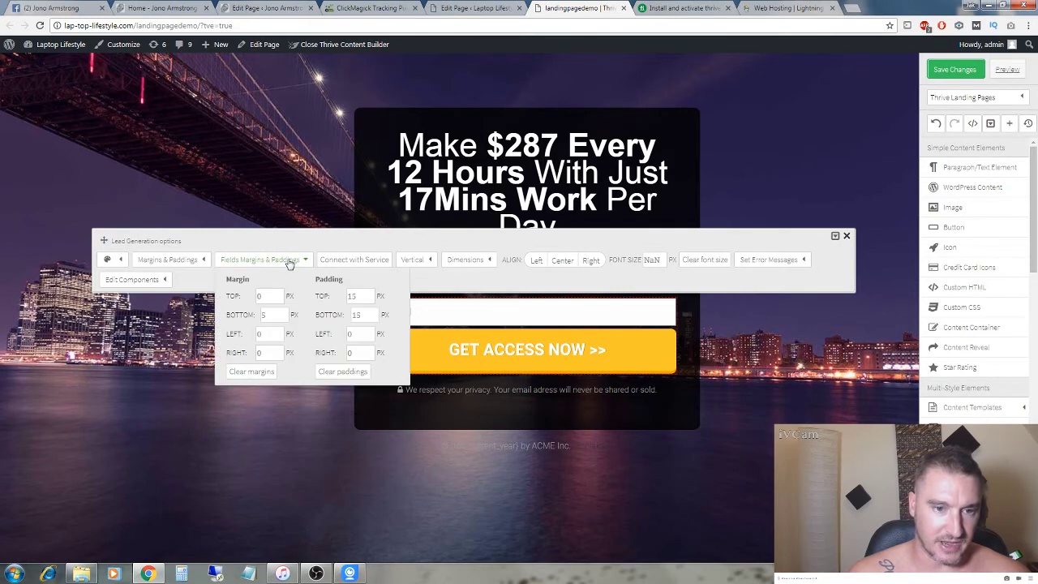
click(351, 295)
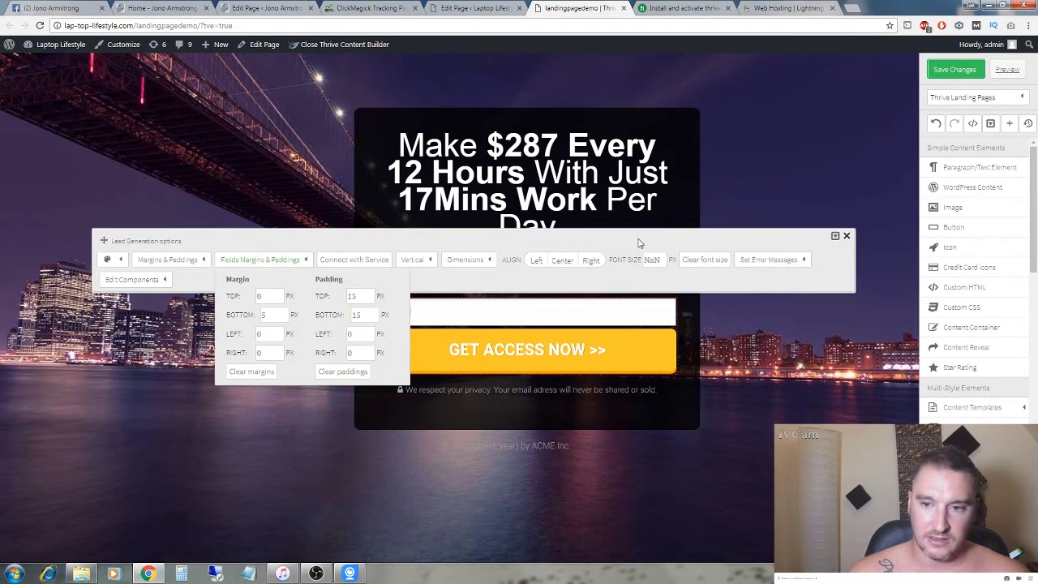
click(846, 235)
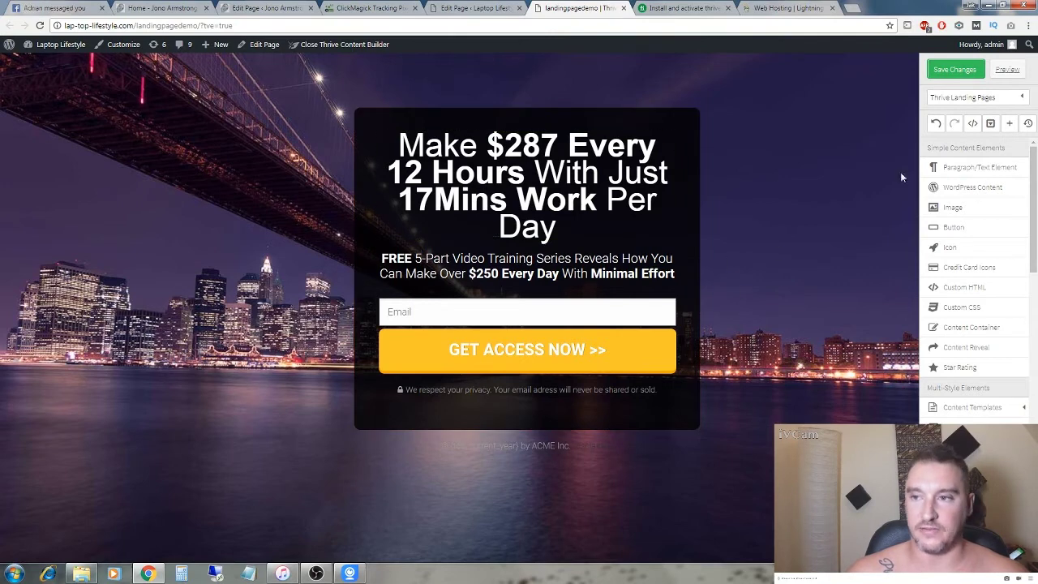
click(961, 72)
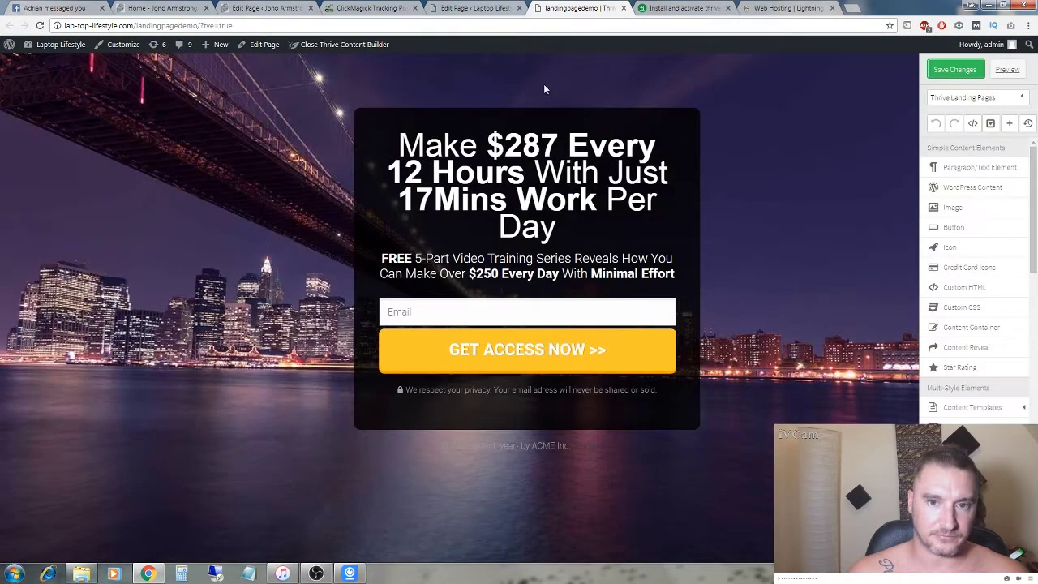
Return to the WordPress admin, add a new page titled "Thank You" and publish it
click(472, 10)
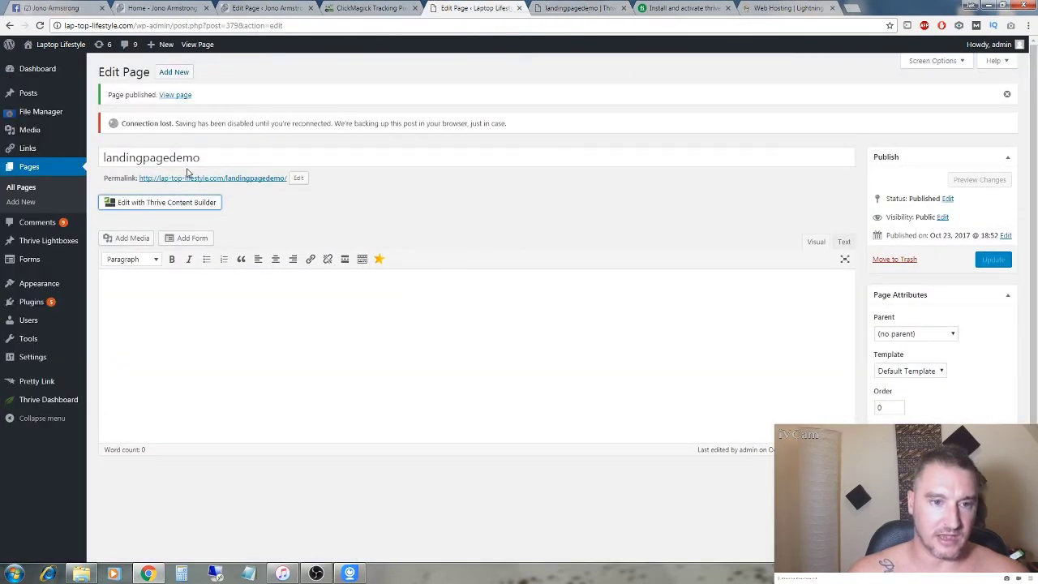
click(28, 168)
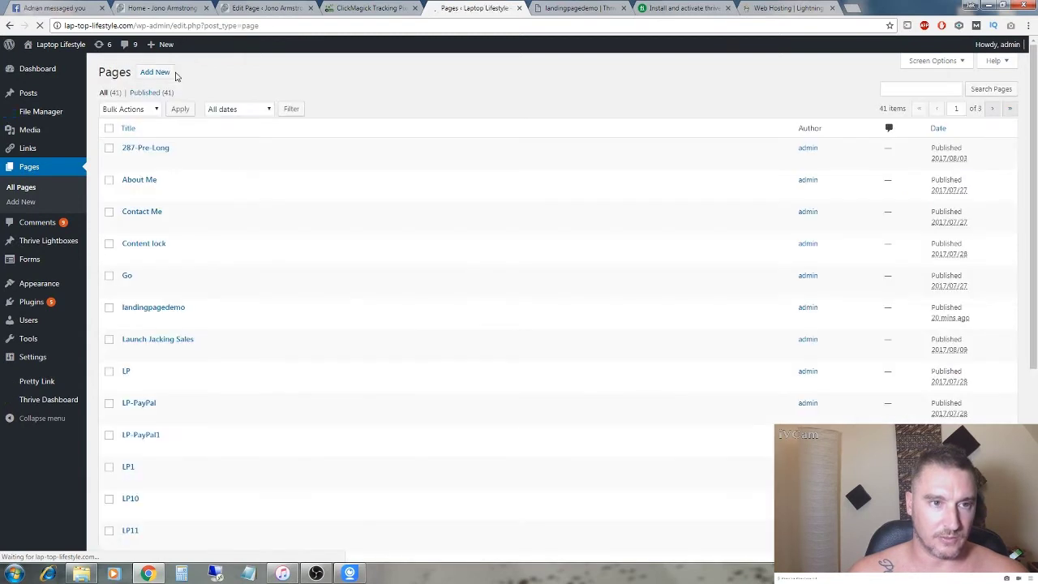
click(152, 75)
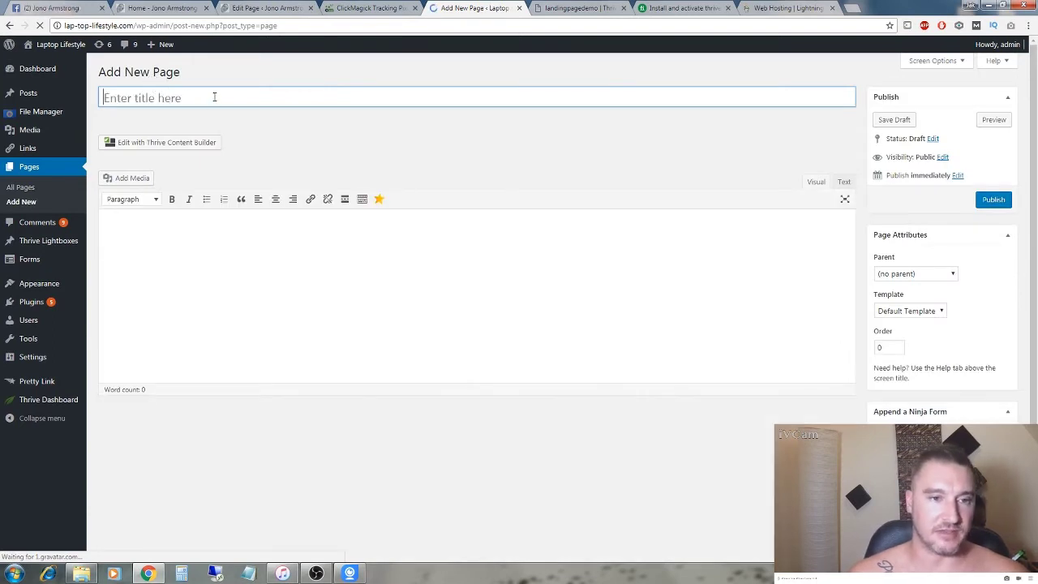
text(tHANK)
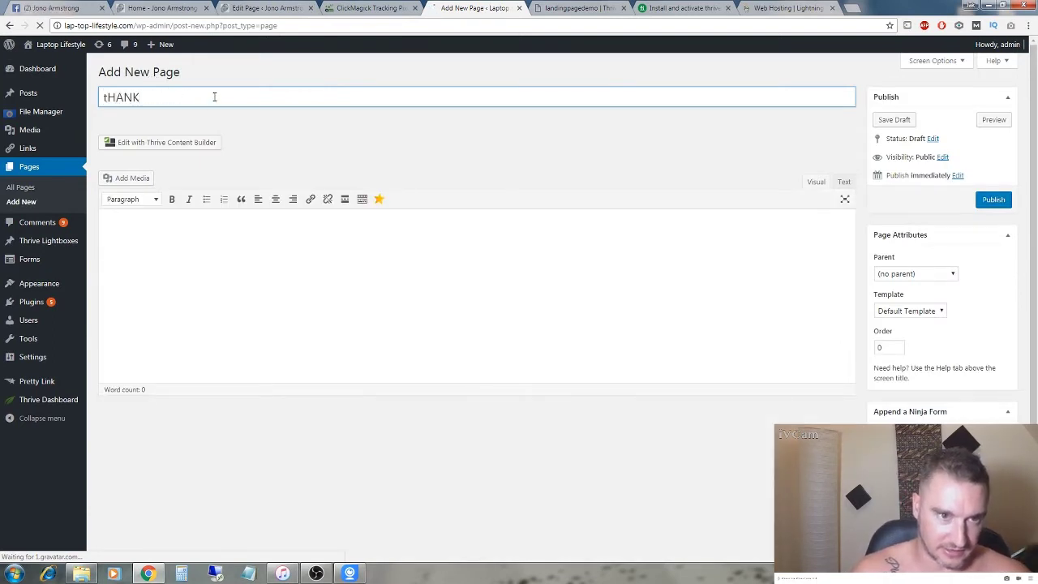
key(BackSpace)
key(BackSpace)
key(BackSpace)
key(BackSpace)
text(Than)
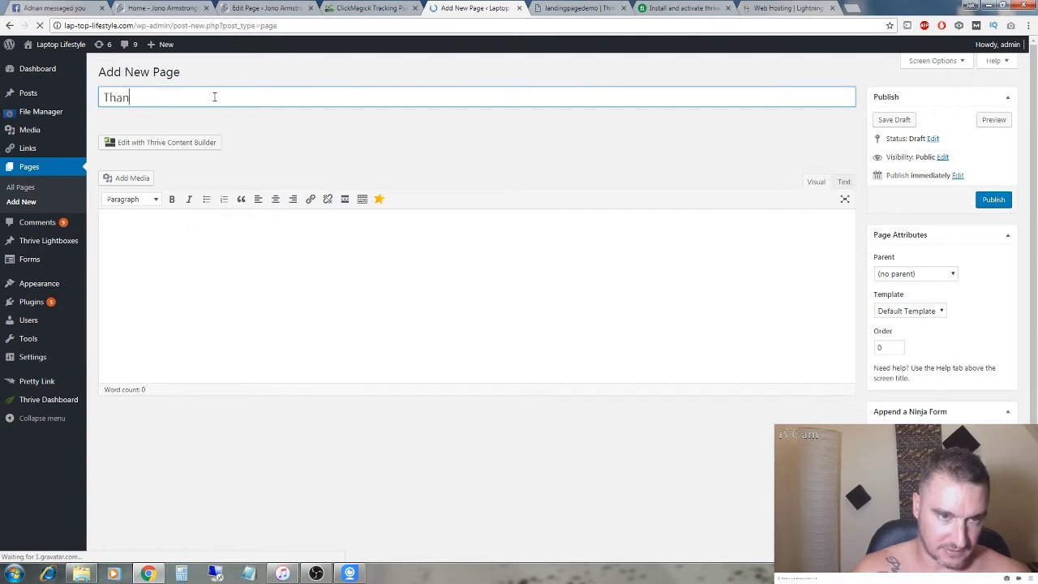
text(k You)
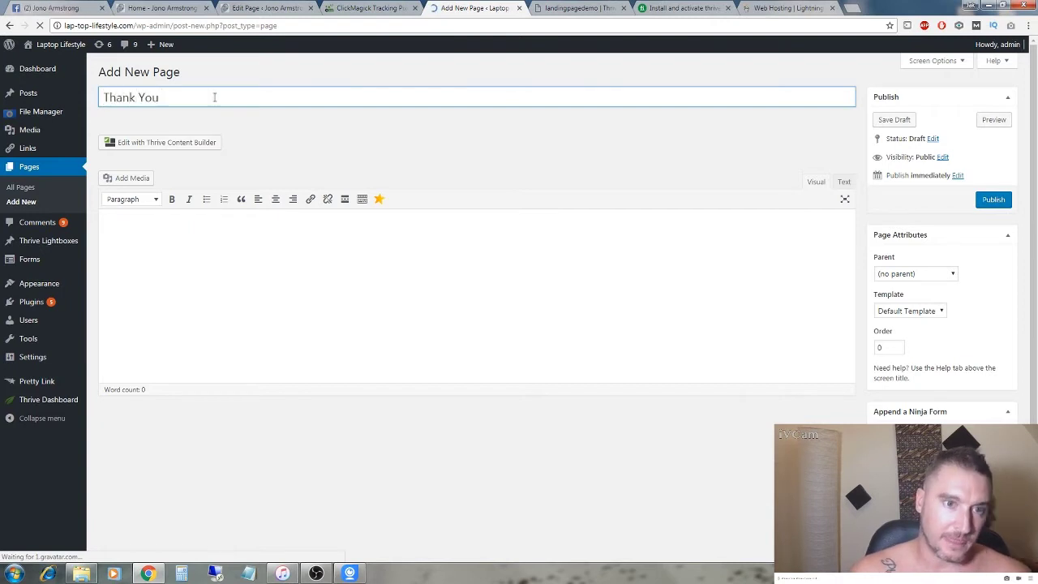
click(276, 150)
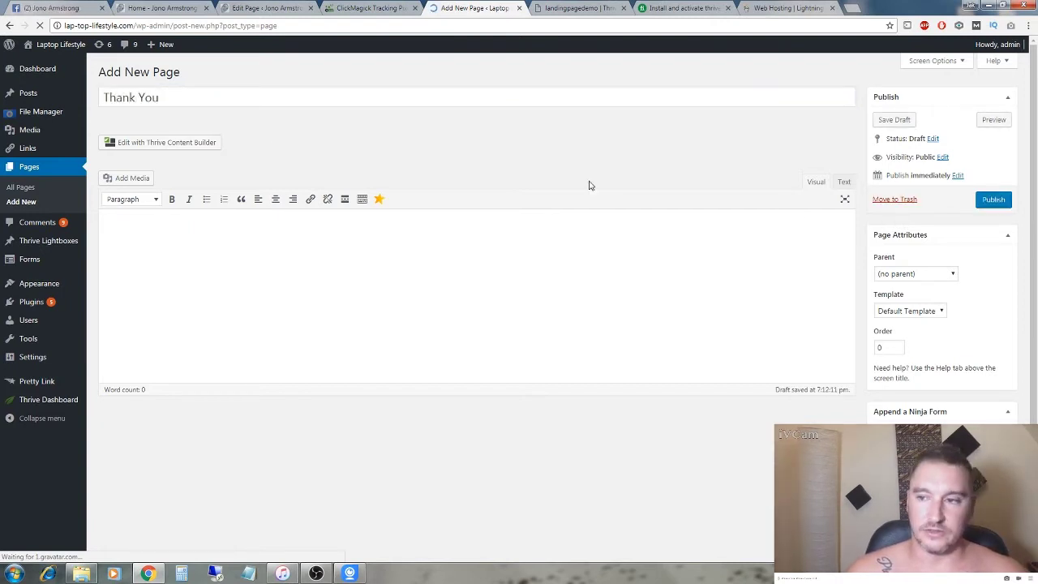
click(992, 201)
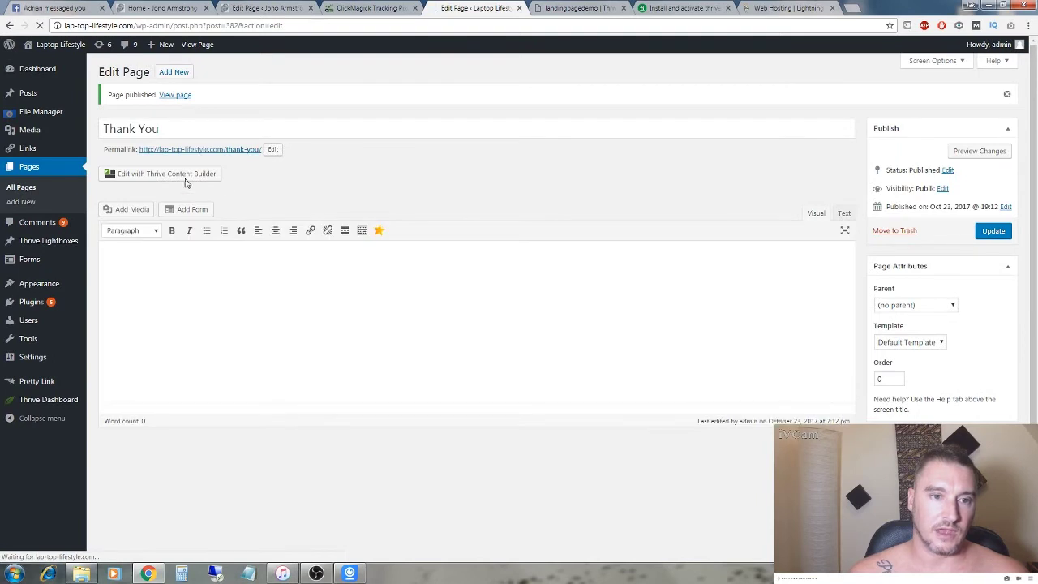
Open the Thank You page in Thrive Content Builder and bring up the landing page template chooser
click(191, 175)
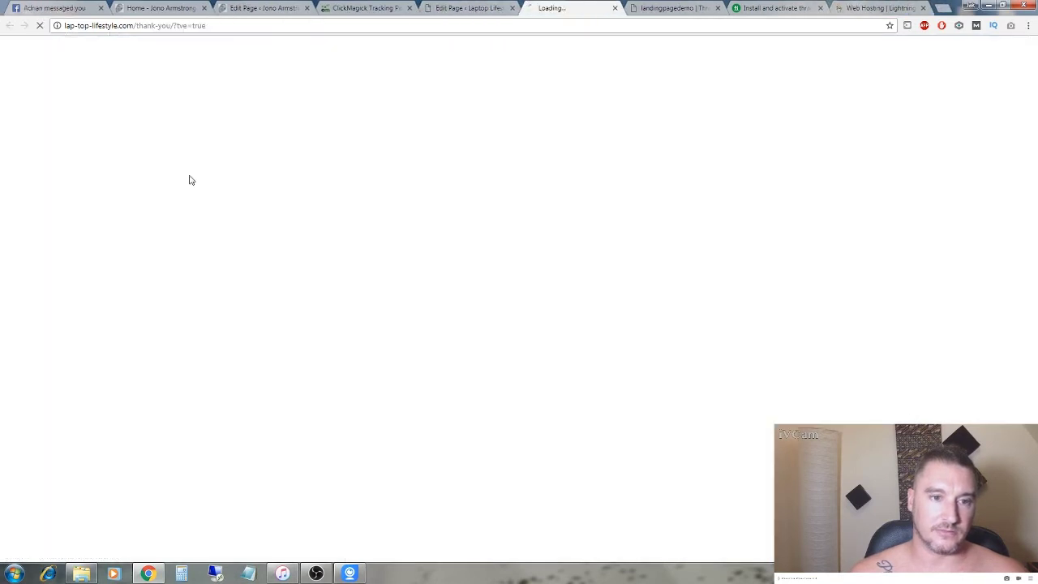
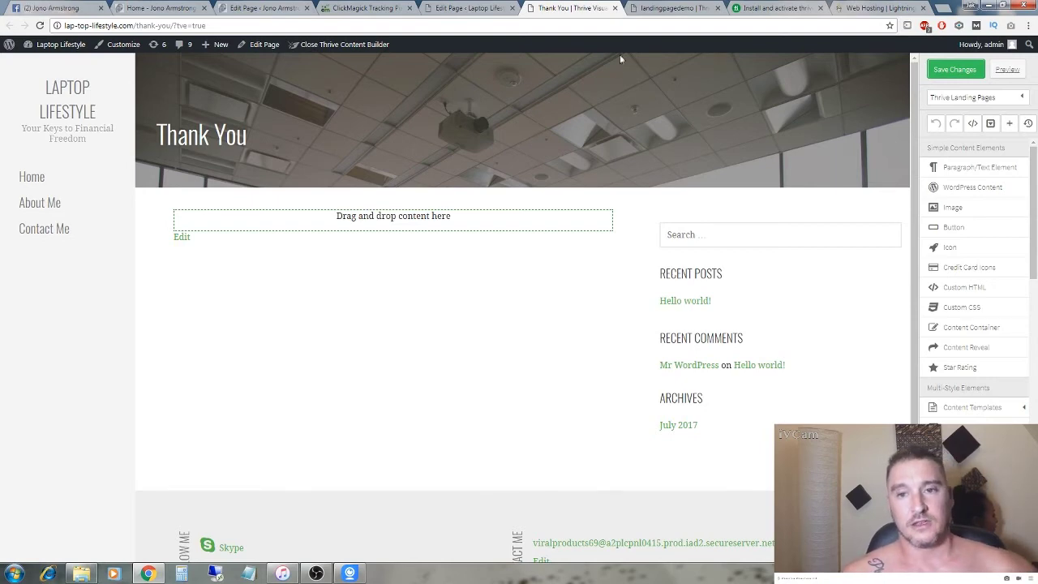
click(474, 12)
click(561, 10)
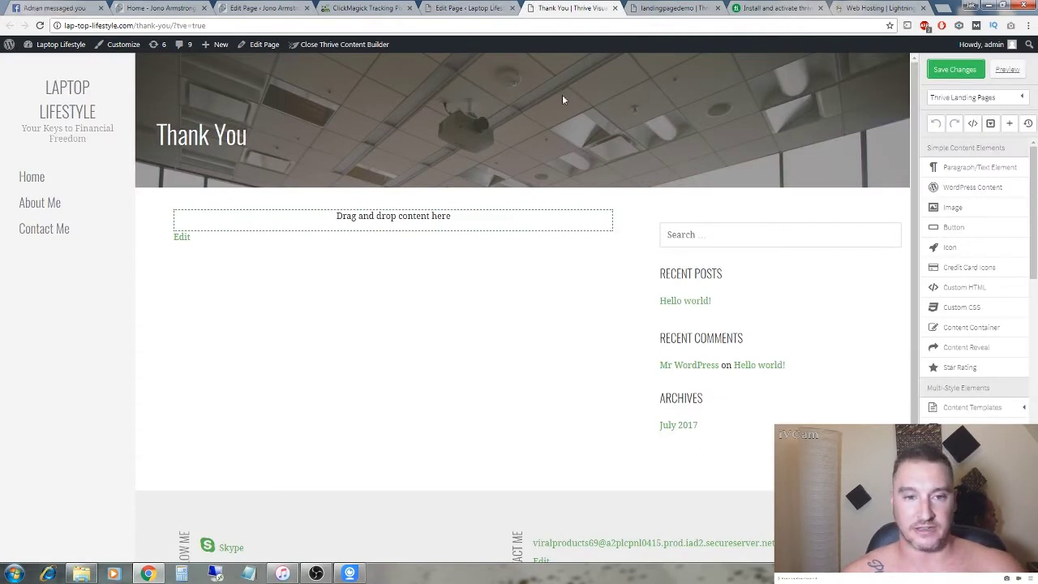
click(993, 99)
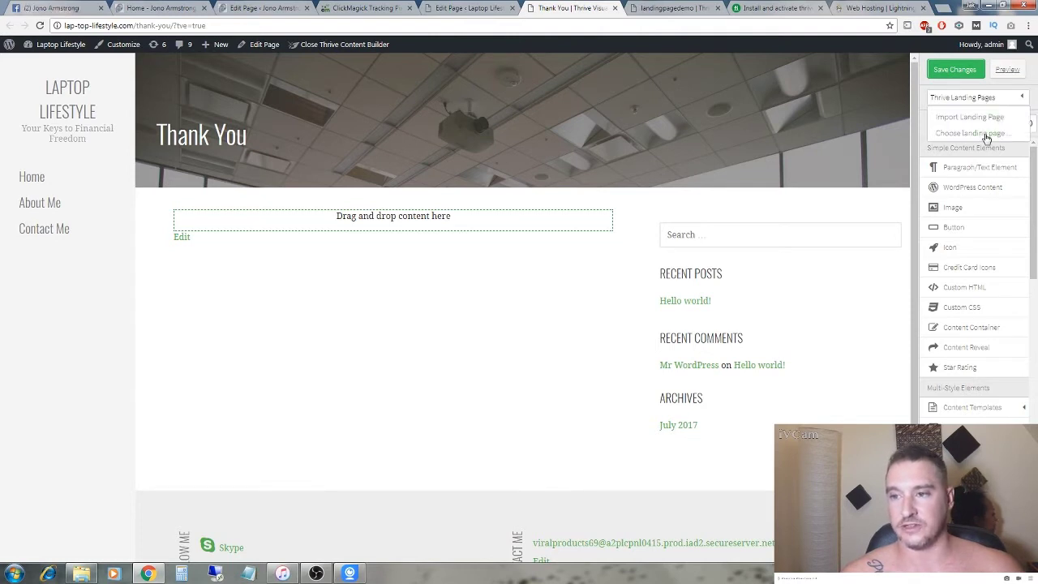
click(985, 134)
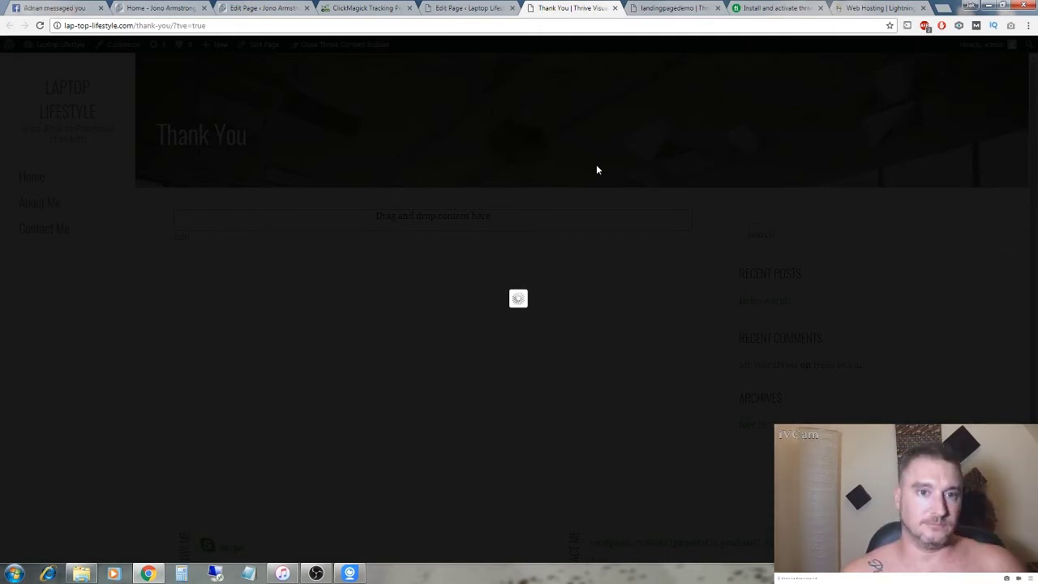
Switch to ClickMagick, open the tracking links list and filter it to the "Solo Ads Landing Pag" group
click(281, 12)
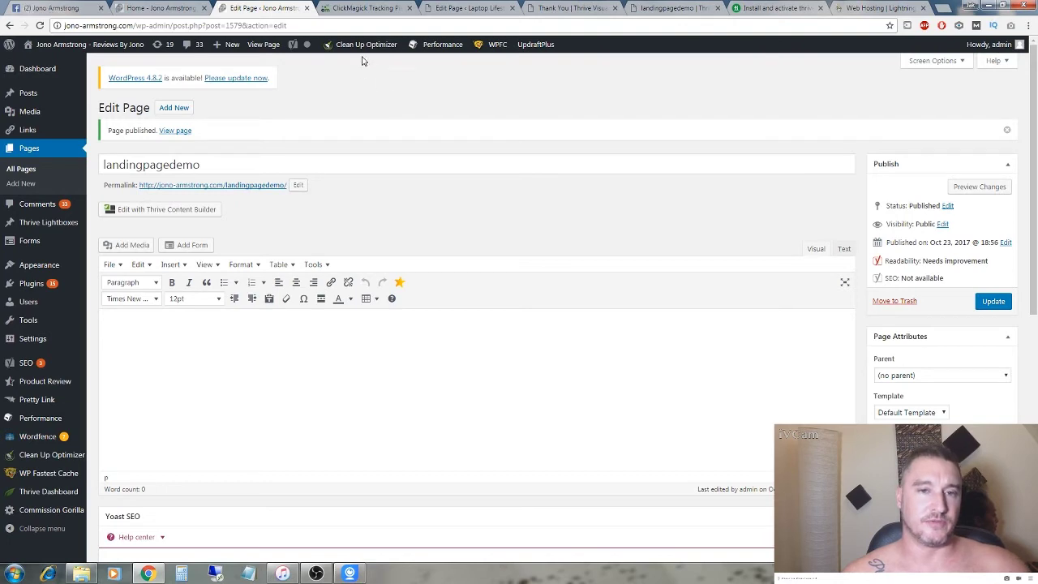
click(367, 8)
scroll(245, 209, up, 1)
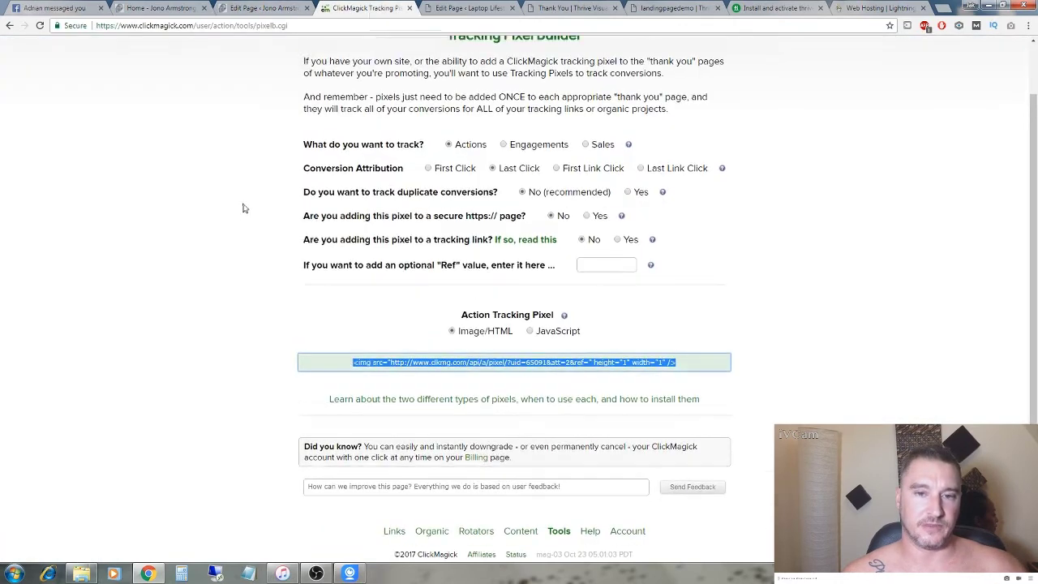
scroll(241, 209, up, 1)
click(507, 59)
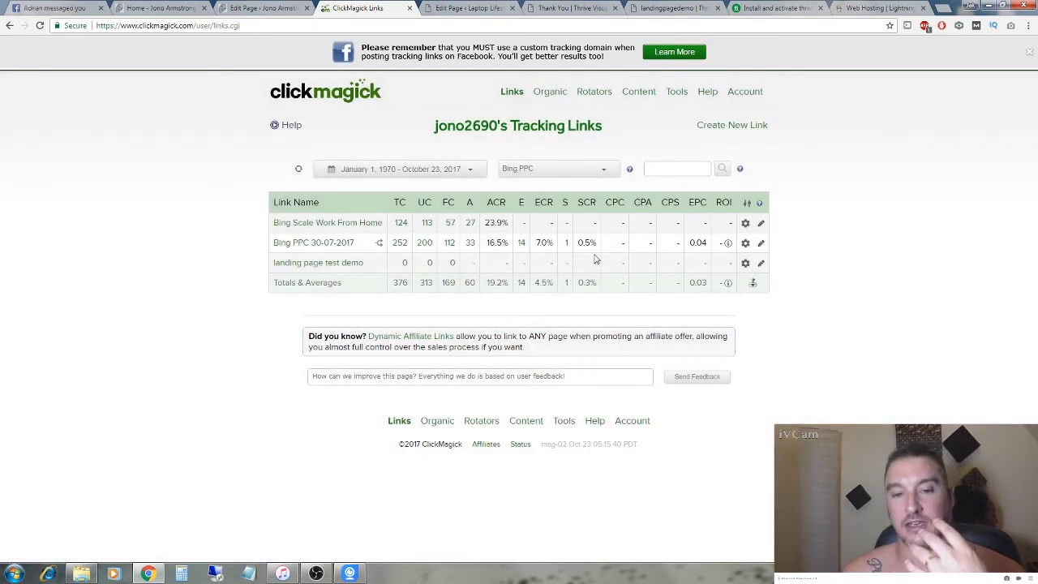
click(570, 172)
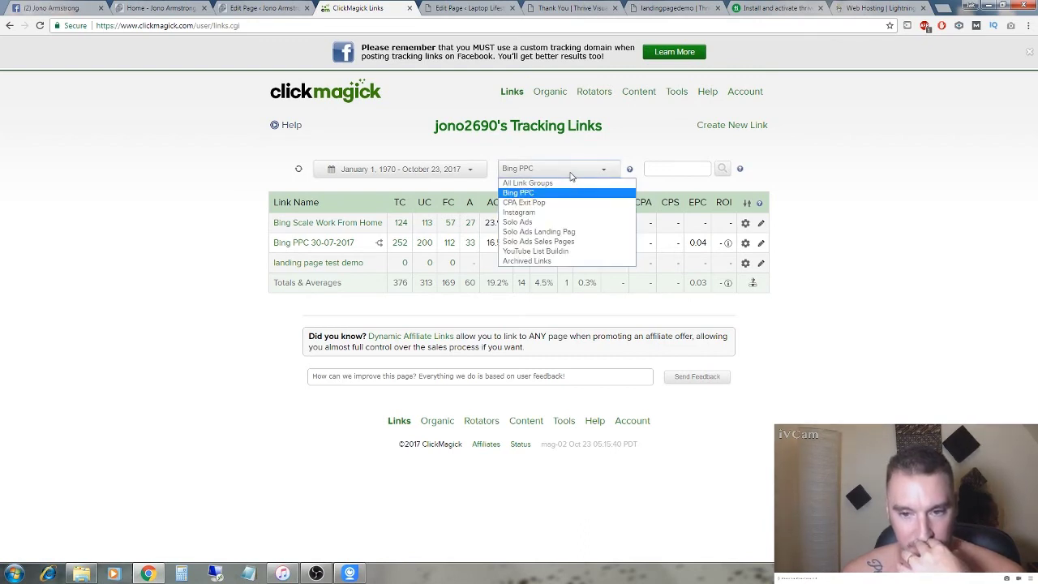
click(556, 233)
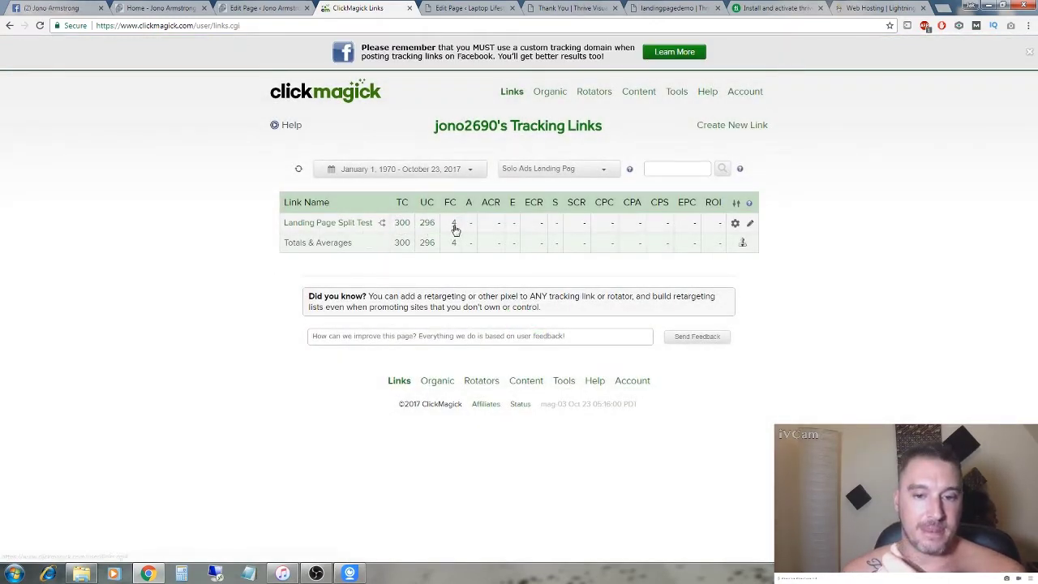
Review the Landing Page Split Test link's settings and click statistics per split-test URL, and return to the landingpagedemo page
click(358, 227)
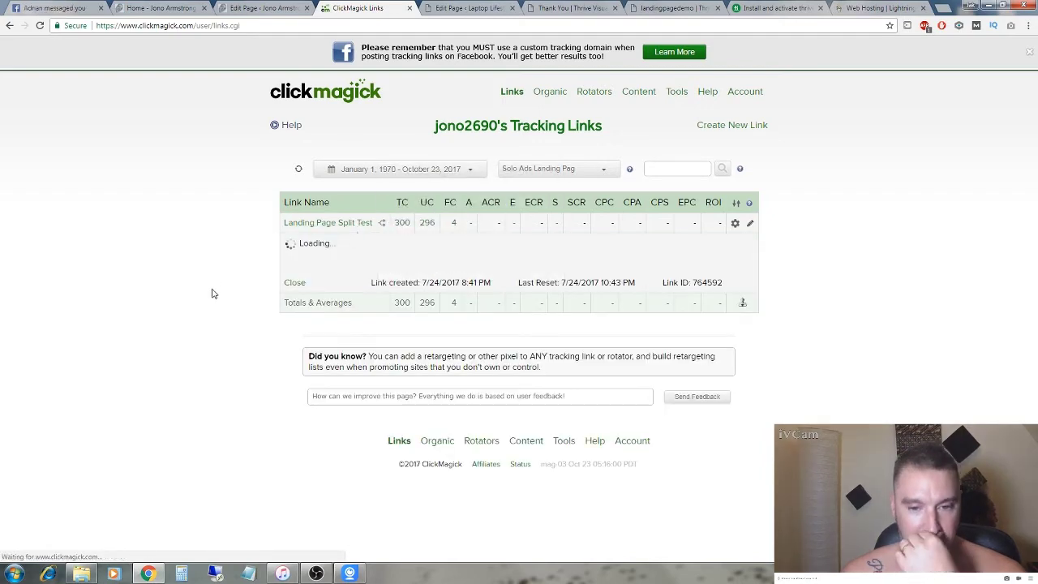
scroll(211, 316, down, 2)
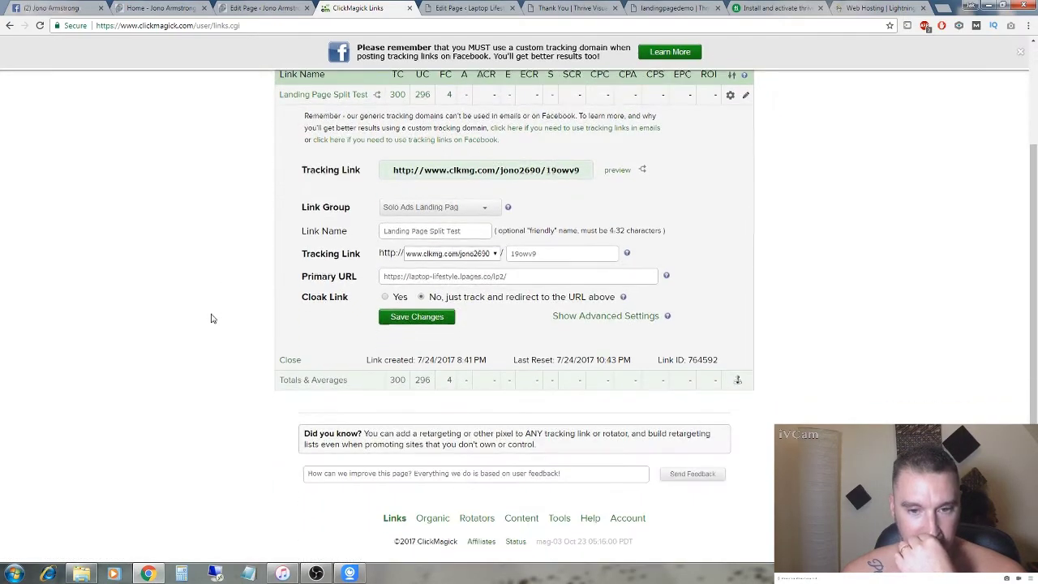
scroll(210, 318, up, 1)
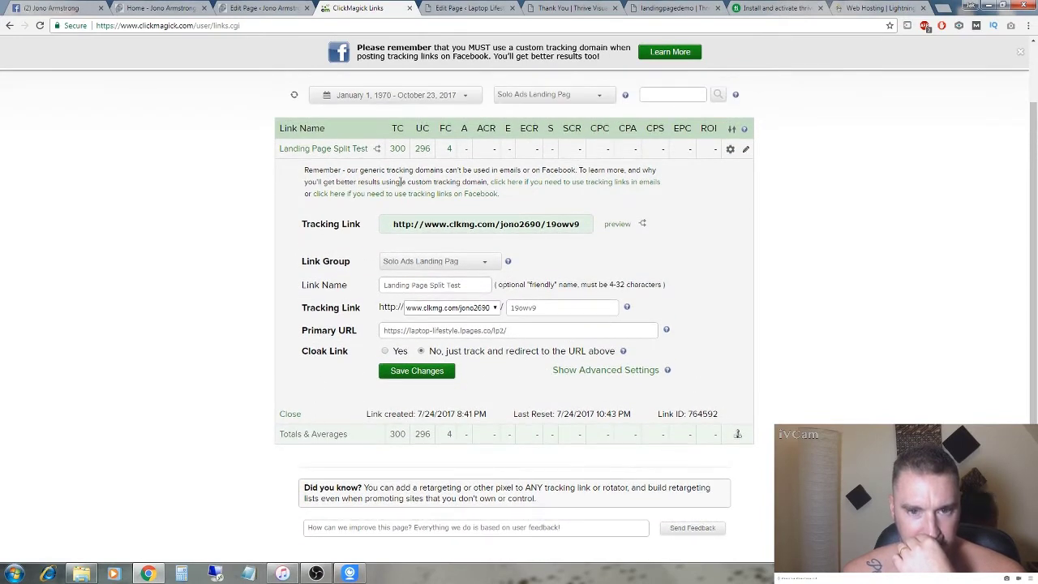
click(397, 149)
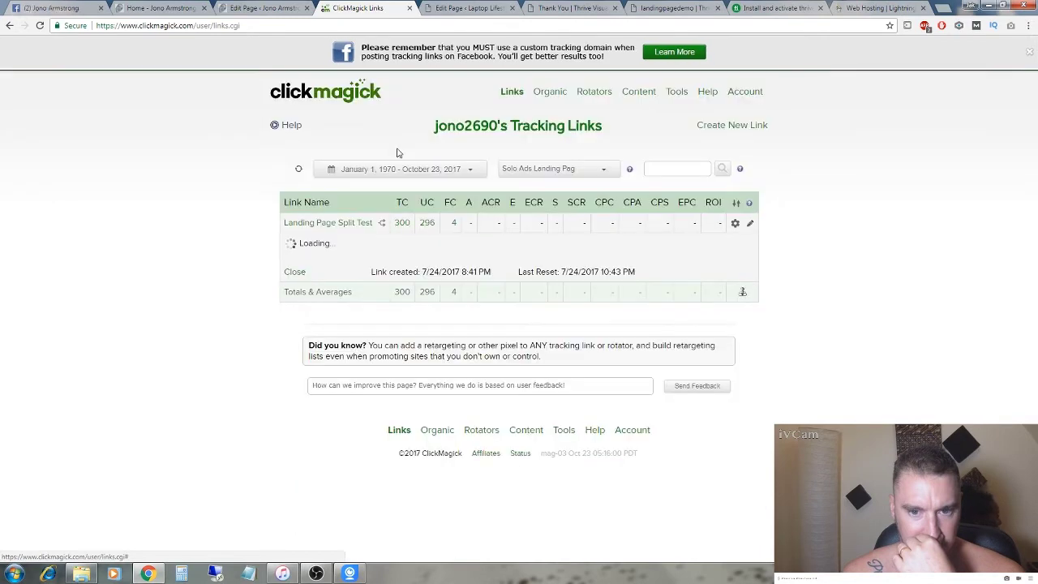
scroll(178, 369, down, 2)
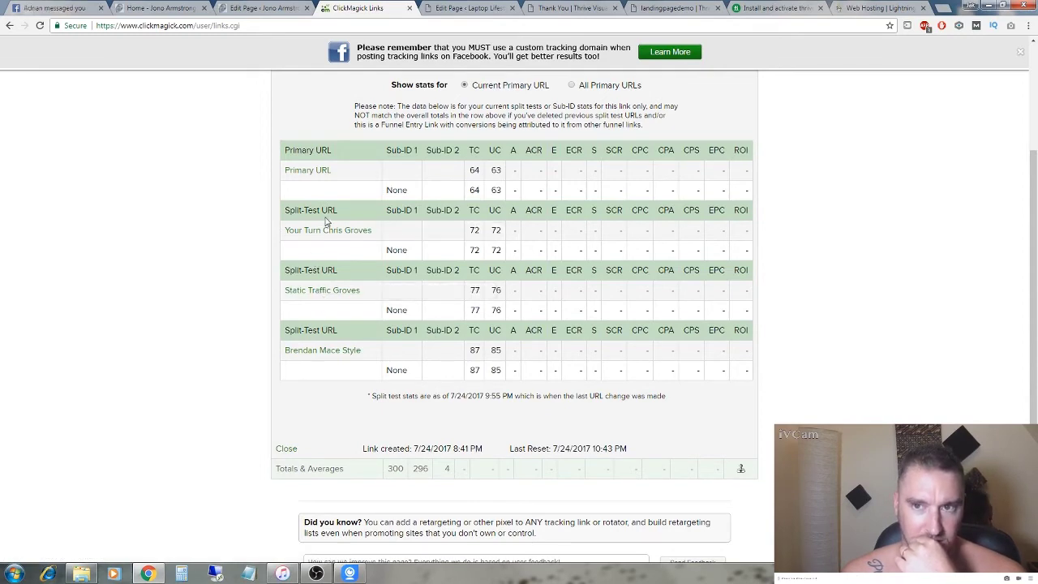
click(649, 8)
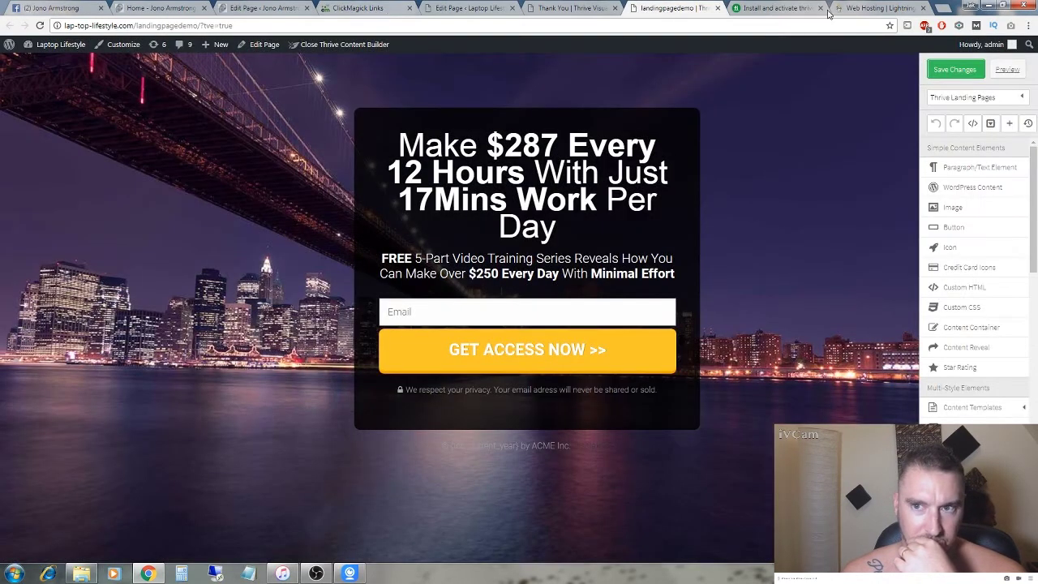
In ClickMagick, filter the tracking links to the "Solo Ads Sales Pages" group and expand the Sales Page Split Test link's statistics
click(596, 6)
click(344, 8)
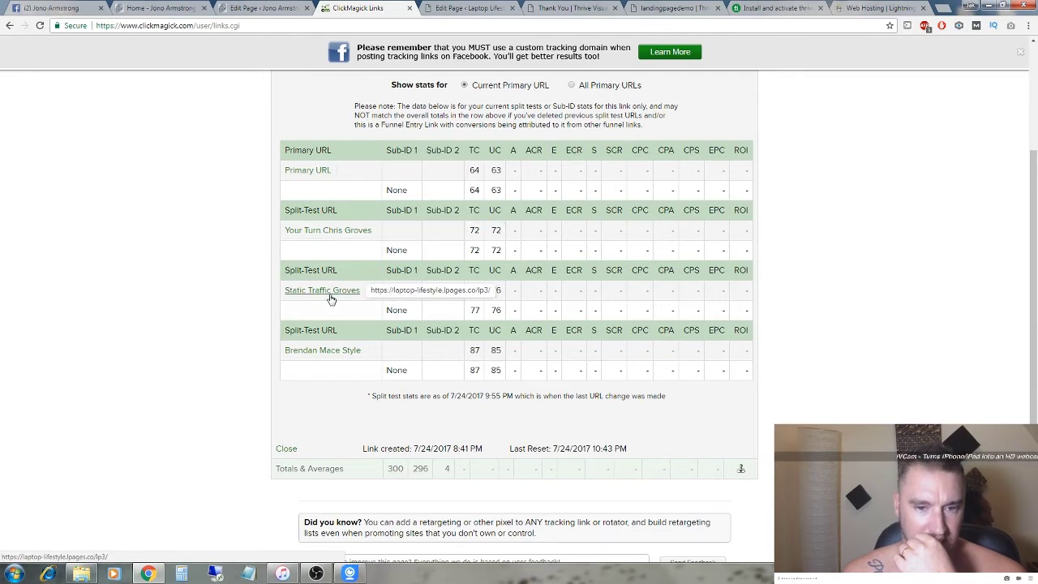
scroll(251, 331, up, 2)
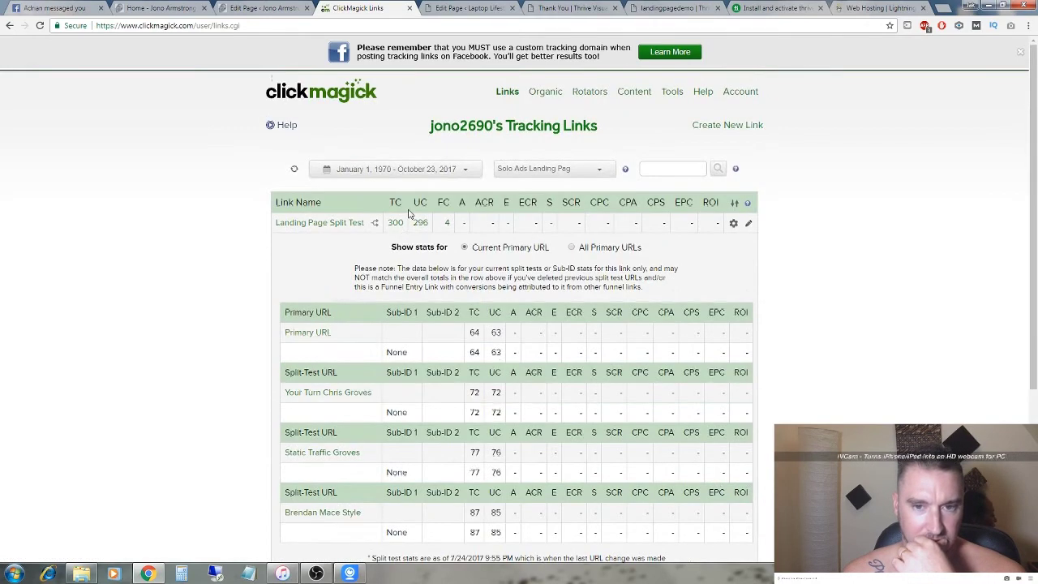
click(555, 170)
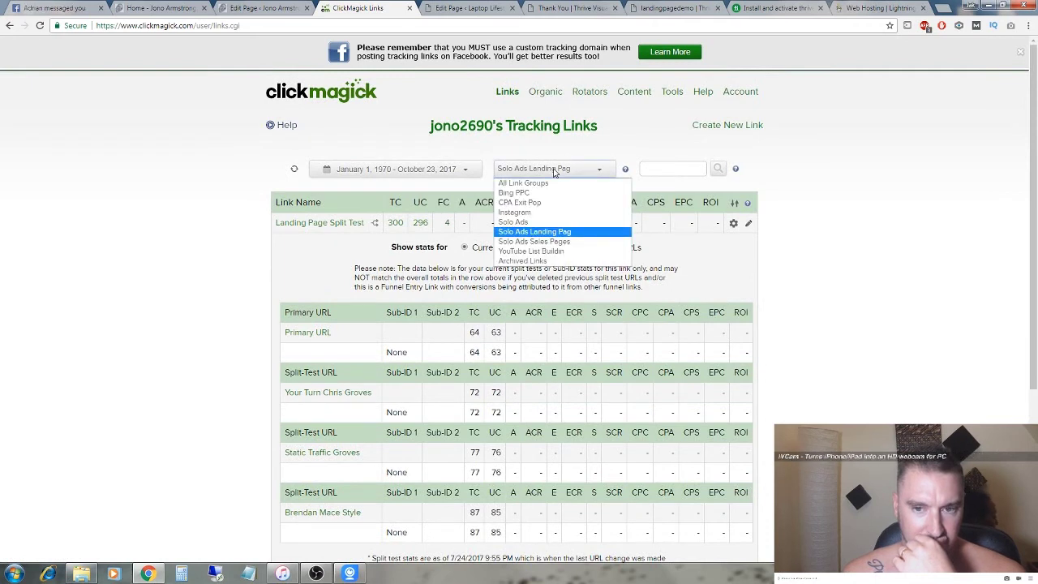
click(533, 241)
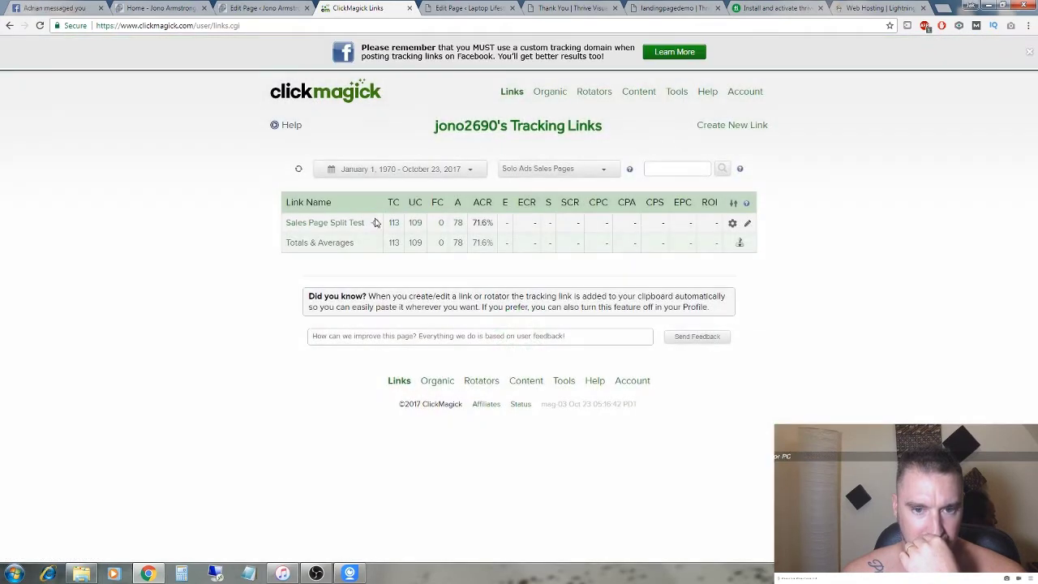
click(394, 224)
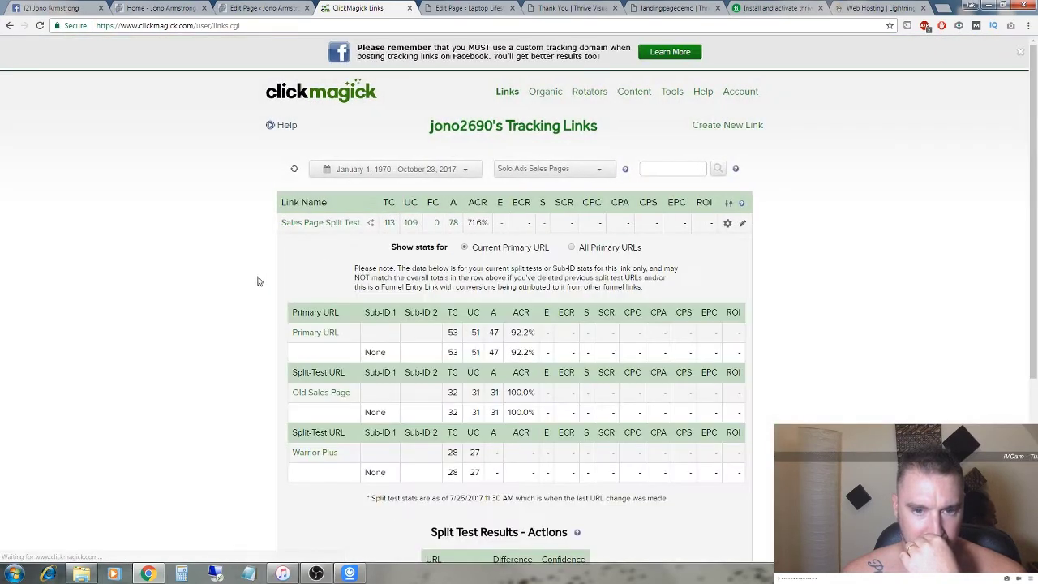
scroll(258, 282, down, 2)
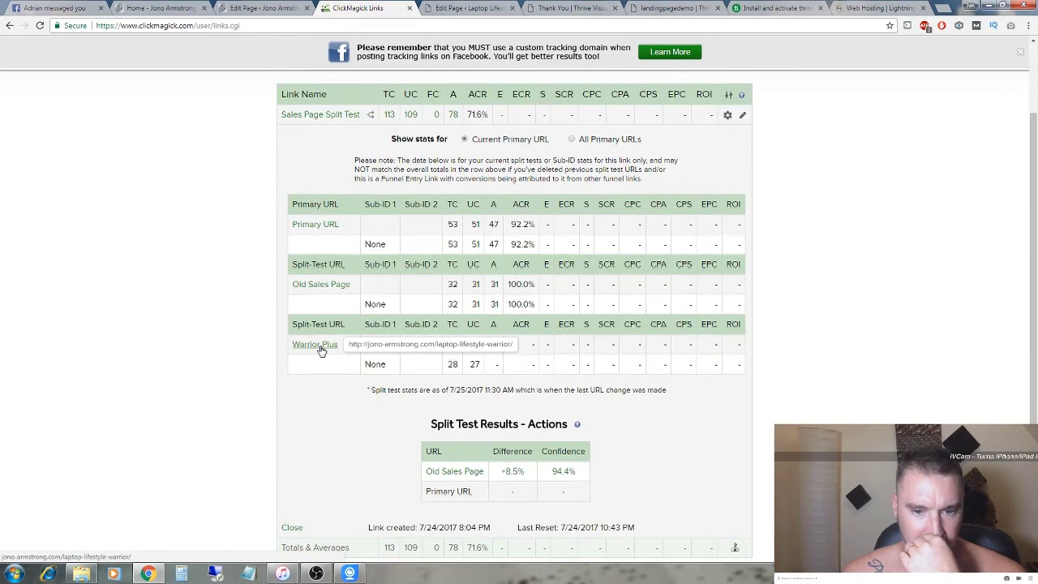
Open the Primary URL, Old Sales Page and Warrior Plus split-test pages, each in its own new tab
right_click(320, 227)
click(340, 232)
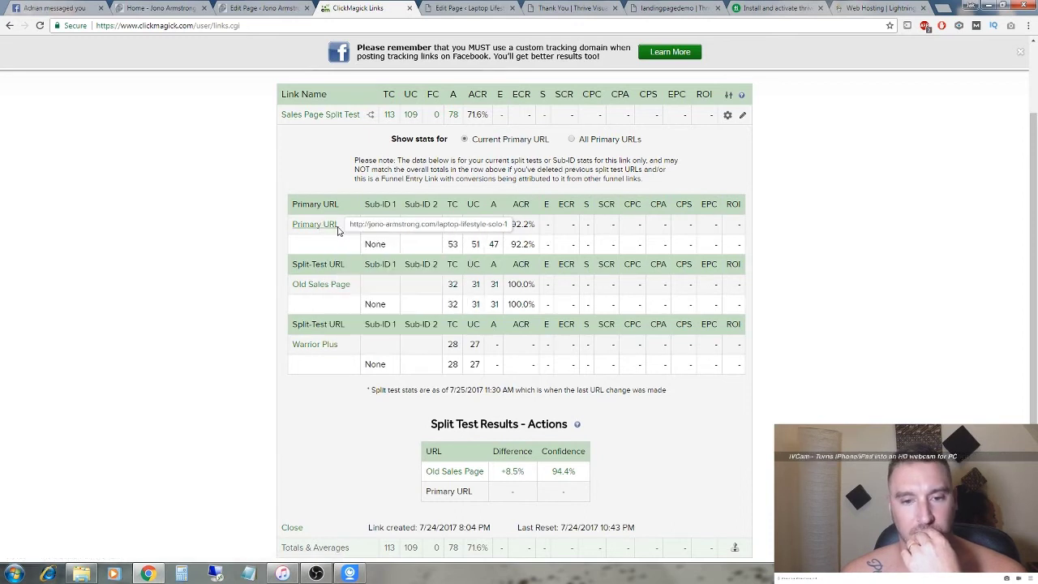
right_click(321, 290)
click(340, 296)
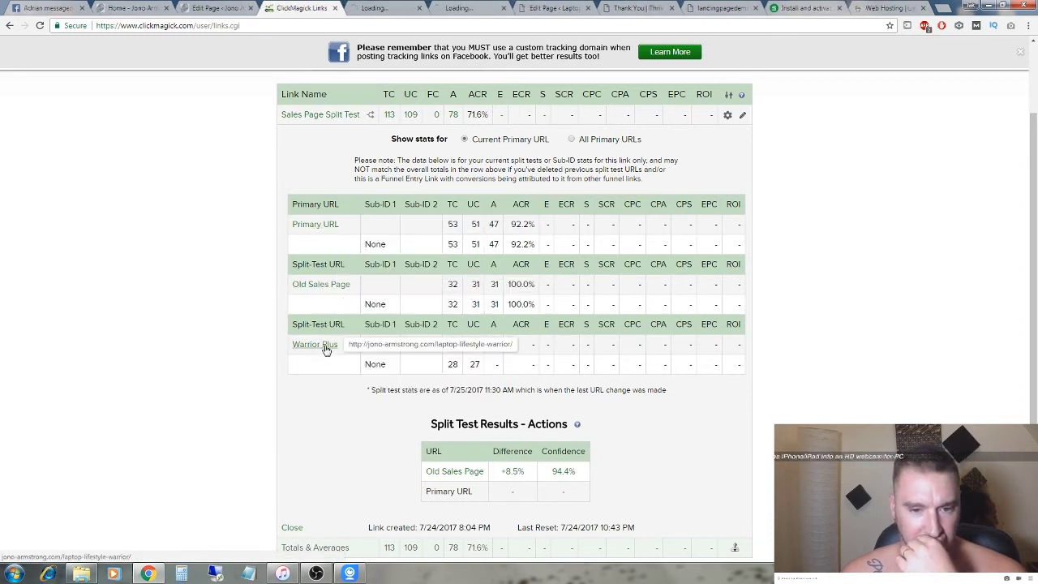
right_click(325, 347)
click(345, 352)
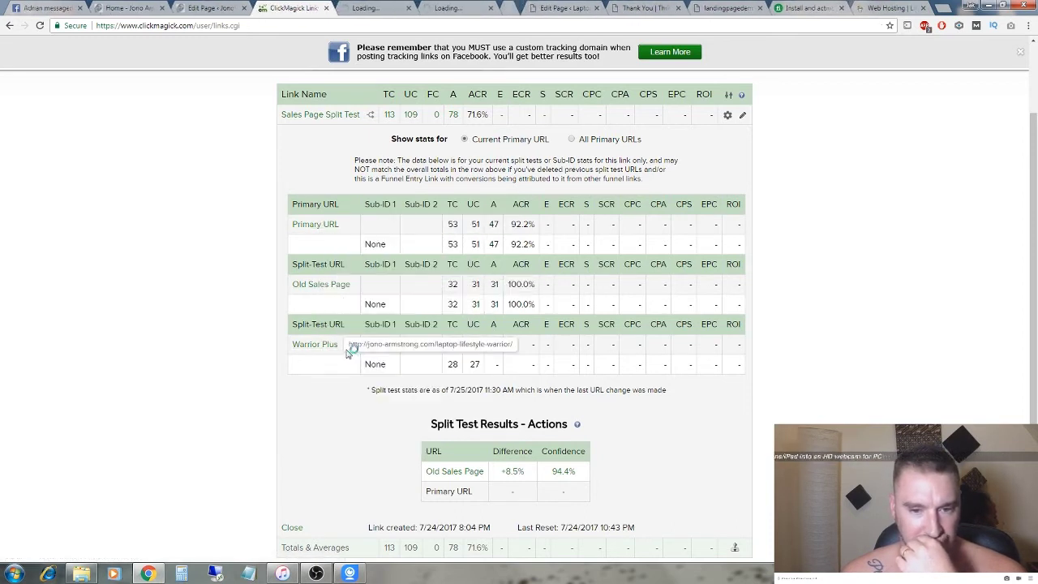
Review the laptop-lifestyle-solo-1 sales page from headline and countdown to buy button, pausing its video, and close the page
click(344, 10)
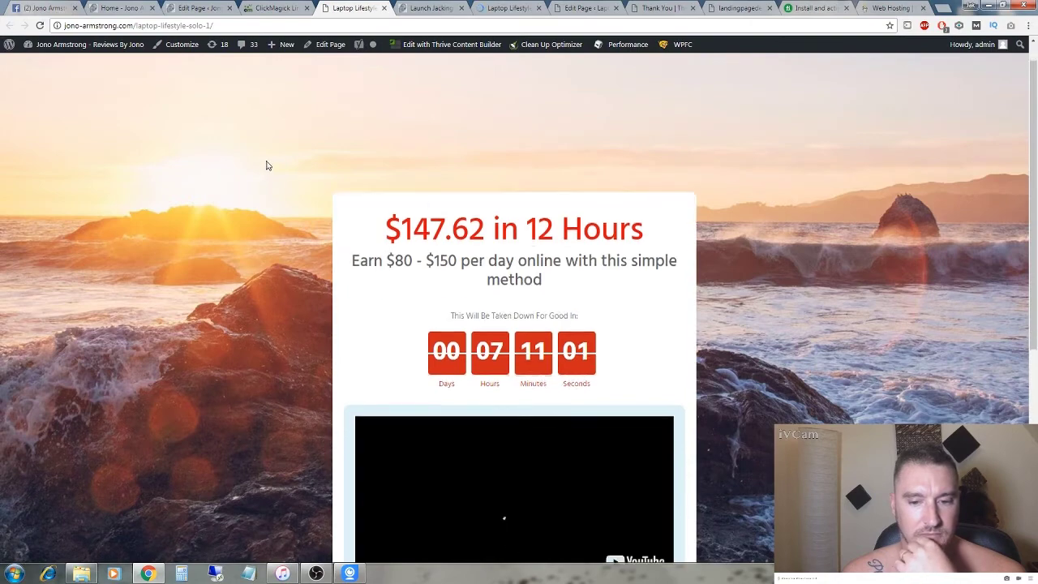
scroll(268, 166, down, 2)
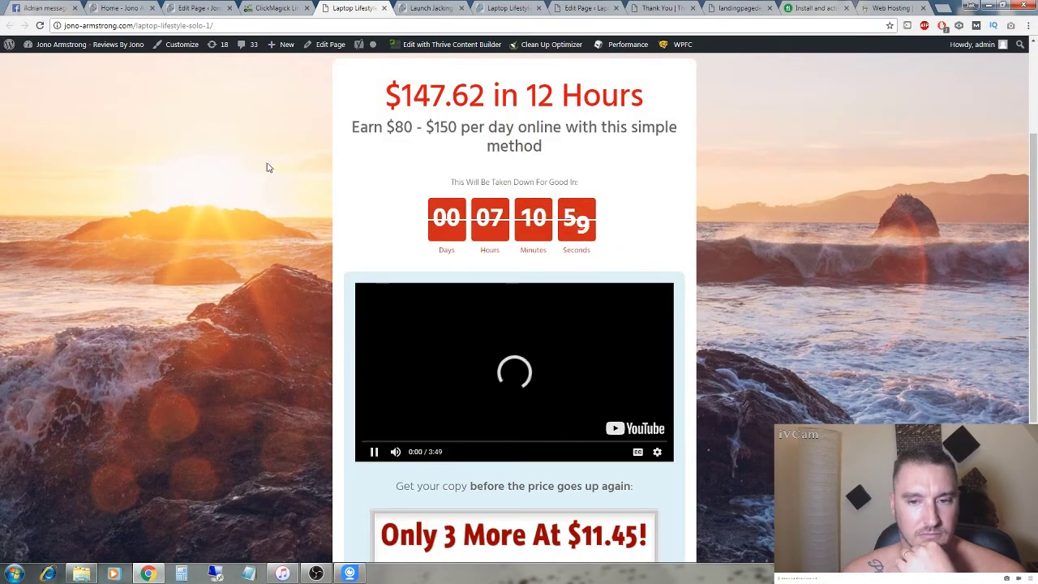
scroll(270, 167, up, 2)
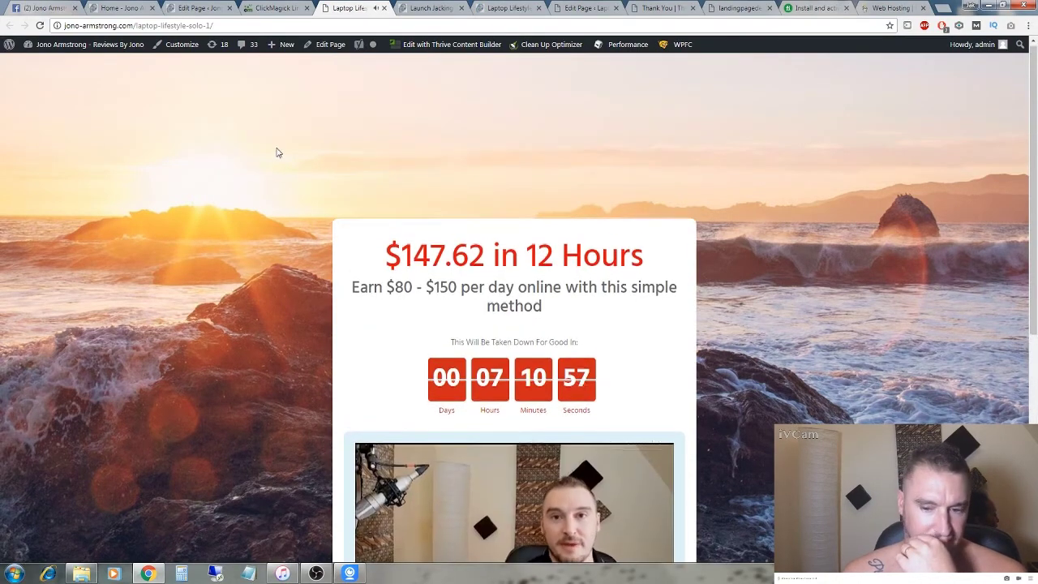
scroll(279, 195, down, 3)
mouse_move(398, 399)
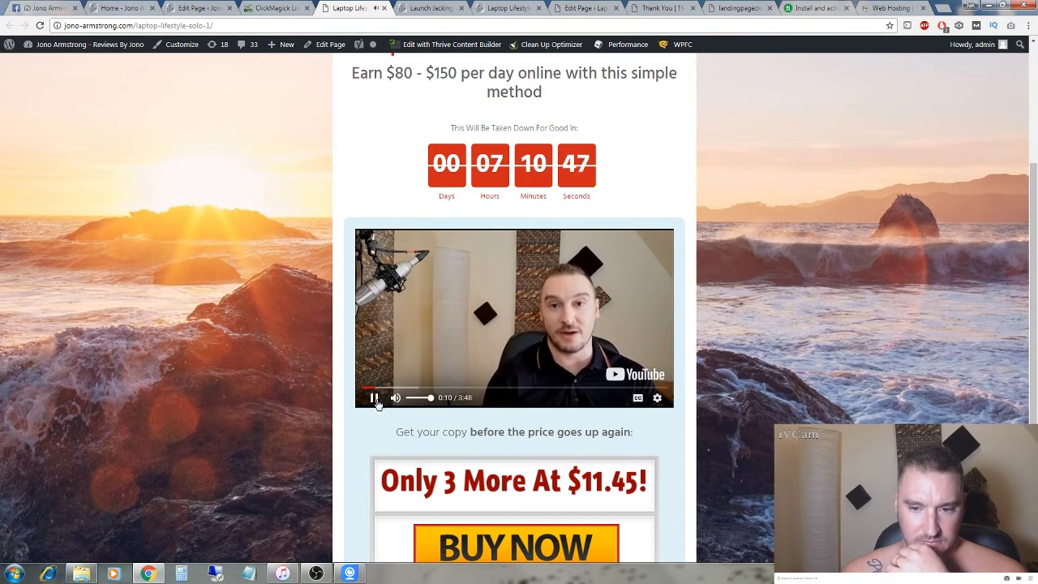
click(375, 398)
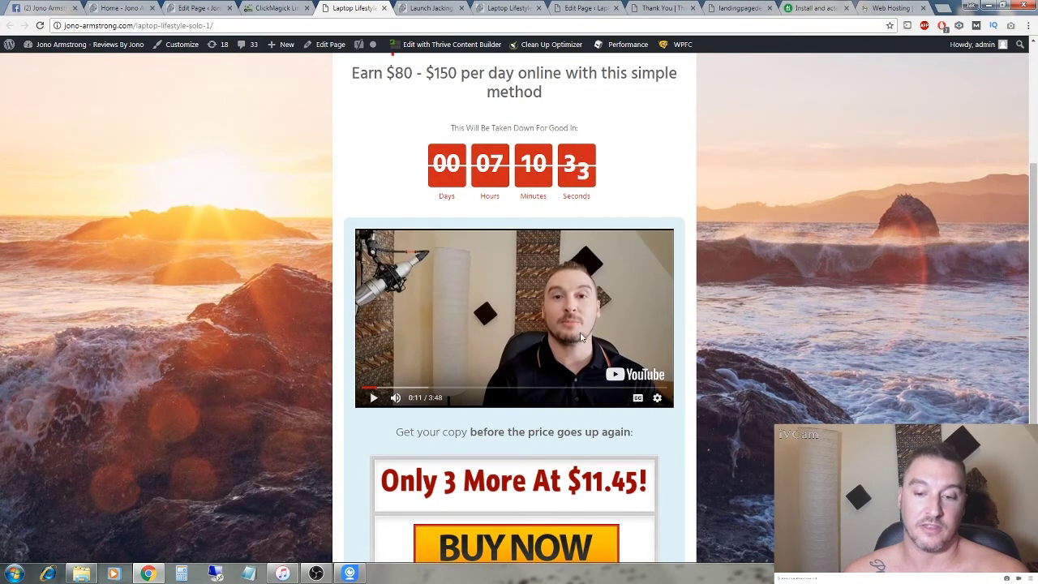
scroll(584, 363, down, 1)
scroll(584, 363, down, 2)
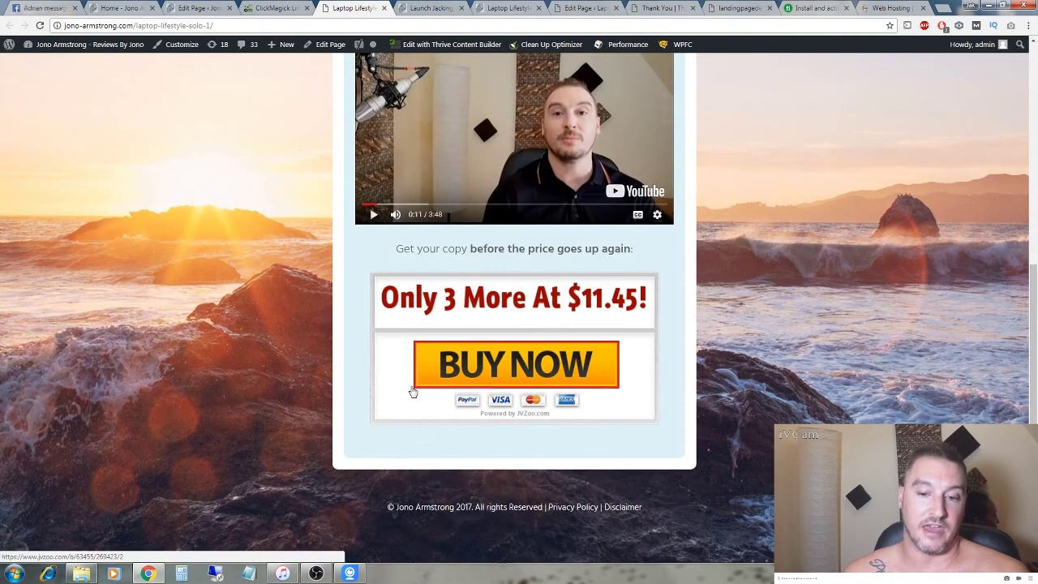
scroll(378, 324, up, 3)
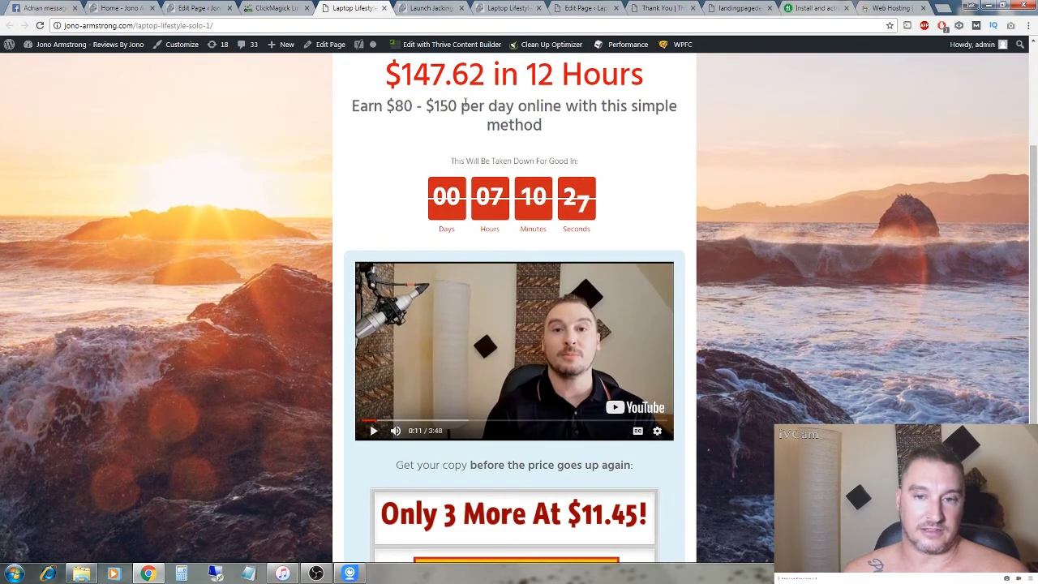
scroll(465, 102, up, 2)
scroll(364, 243, down, 2)
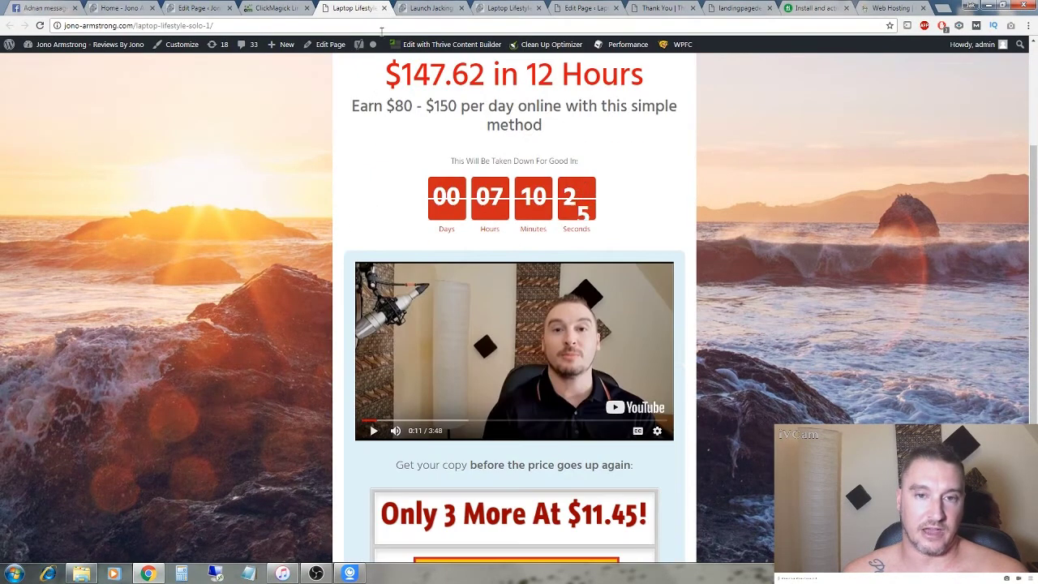
click(384, 8)
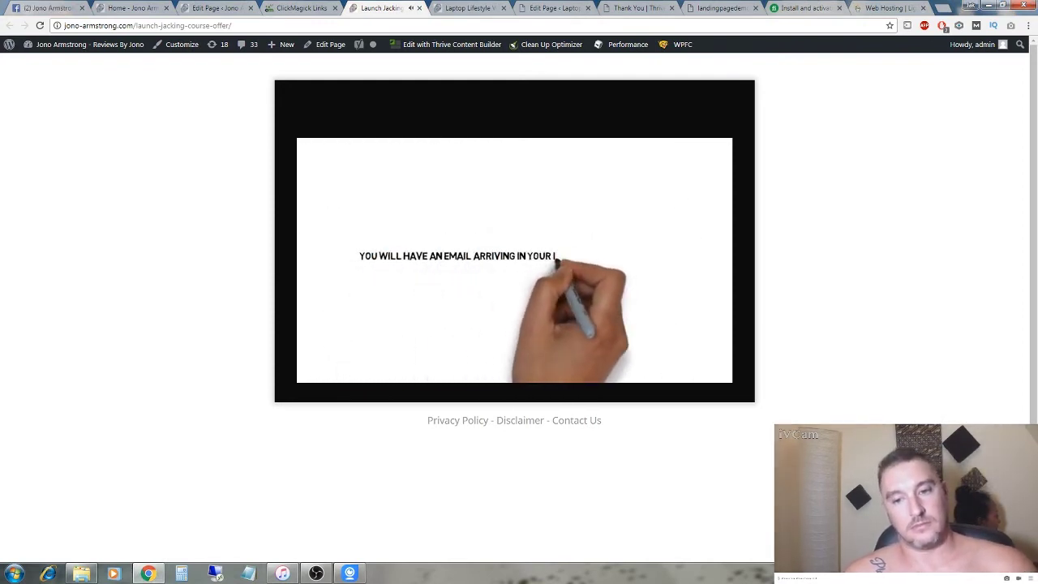
Pause the video on the launch-jacking-course-offer page, highlight the page's URL path and close the page
click(350, 334)
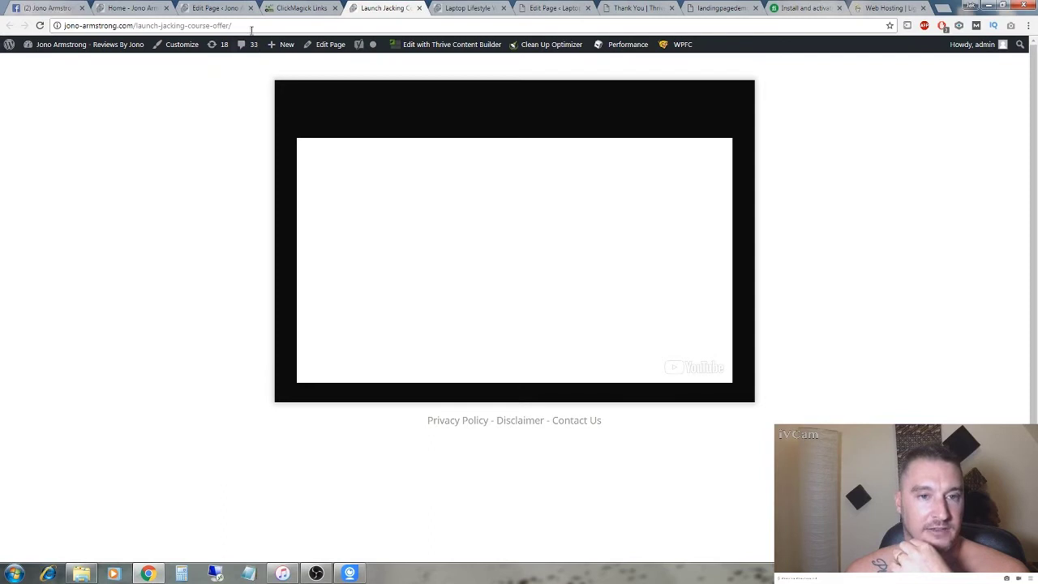
drag(243, 25, 146, 25)
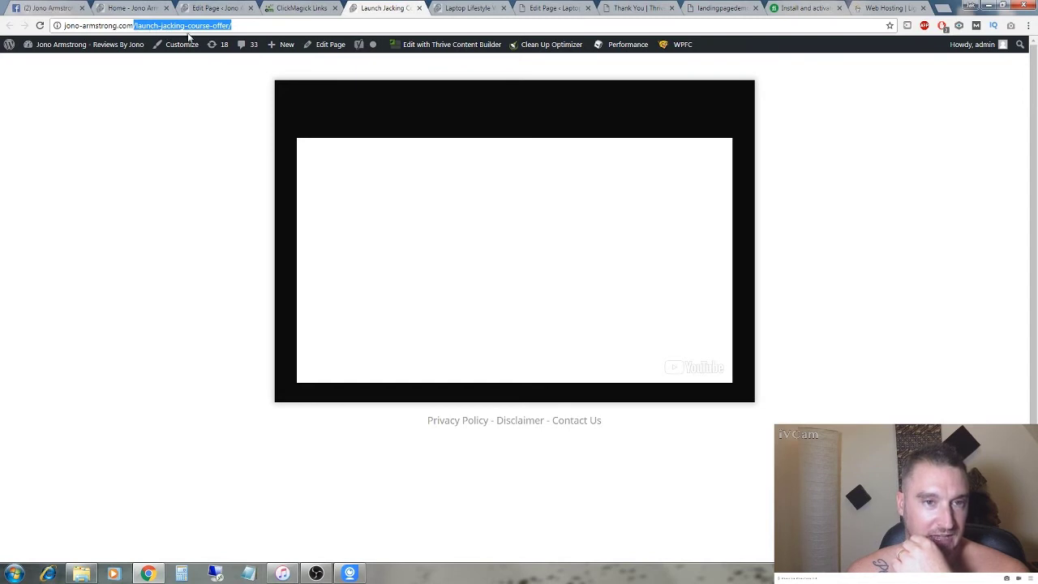
click(280, 25)
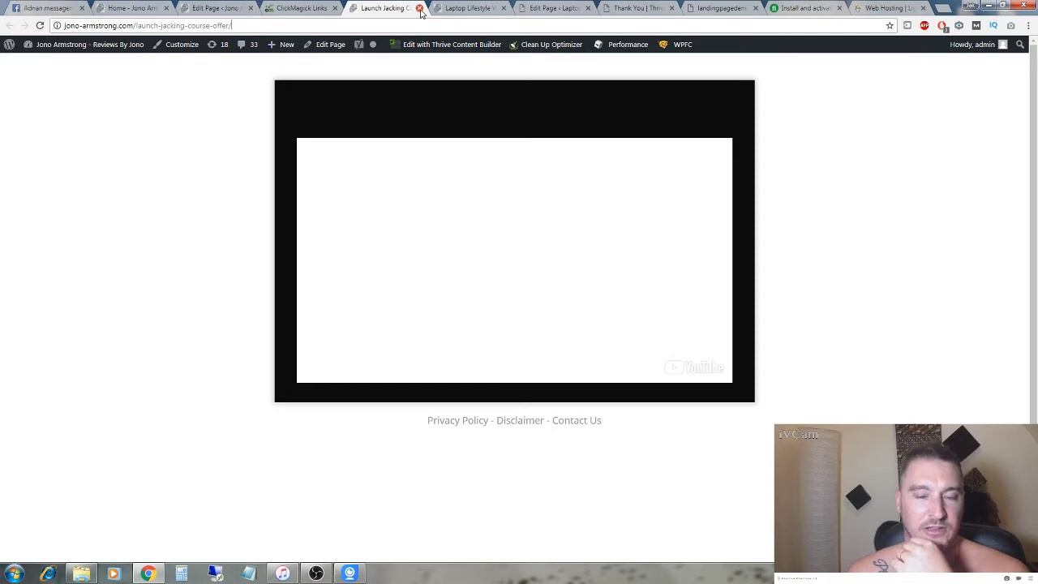
click(419, 8)
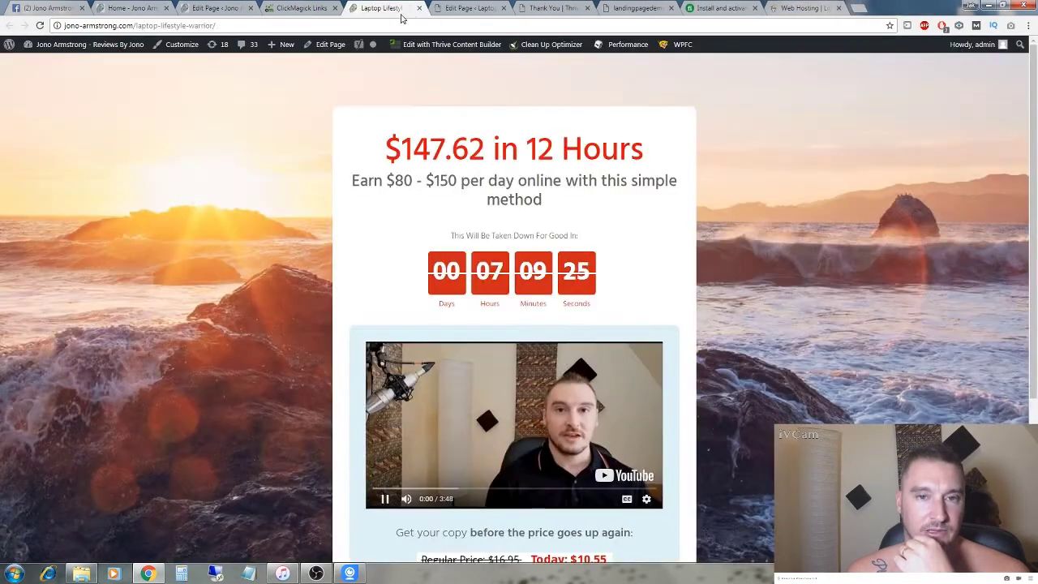
Review the laptop-lifestyle-warrior sales page's headline, countdown, video and WarriorPlus cart button, pausing the video, and close the page
scroll(450, 379, down, 2)
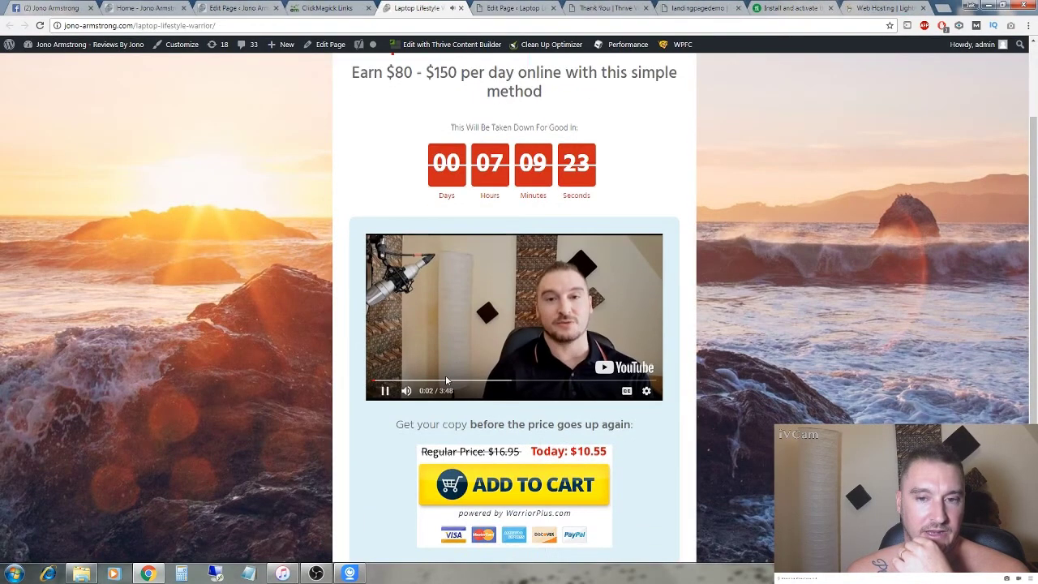
scroll(665, 422, down, 2)
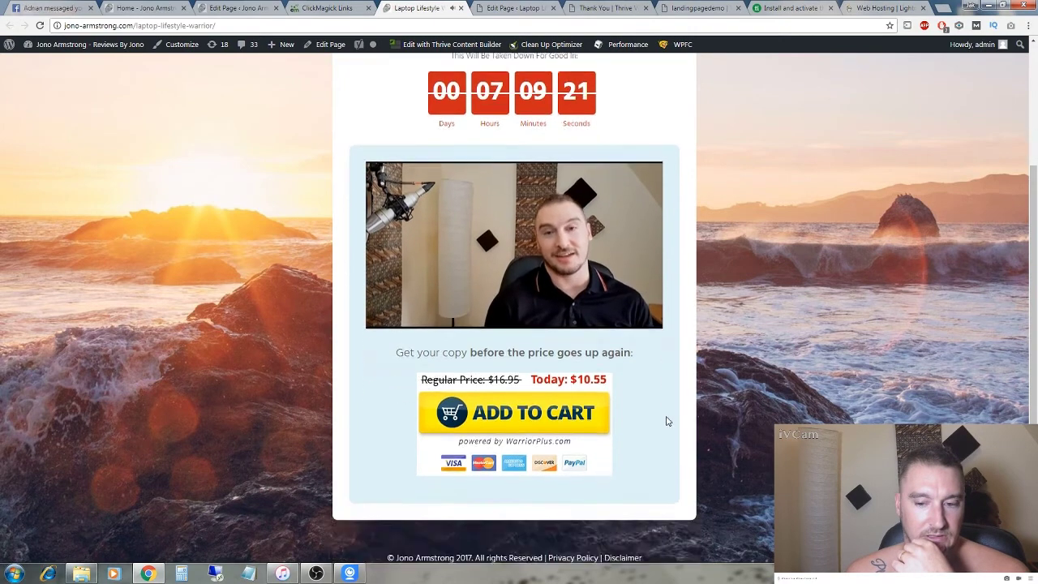
scroll(336, 194, up, 4)
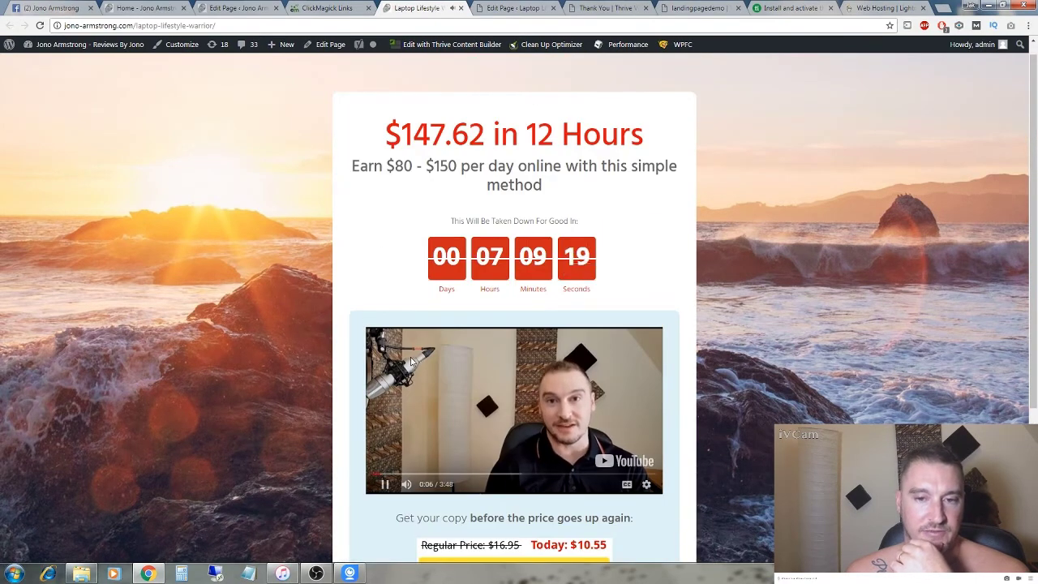
scroll(495, 482, down, 2)
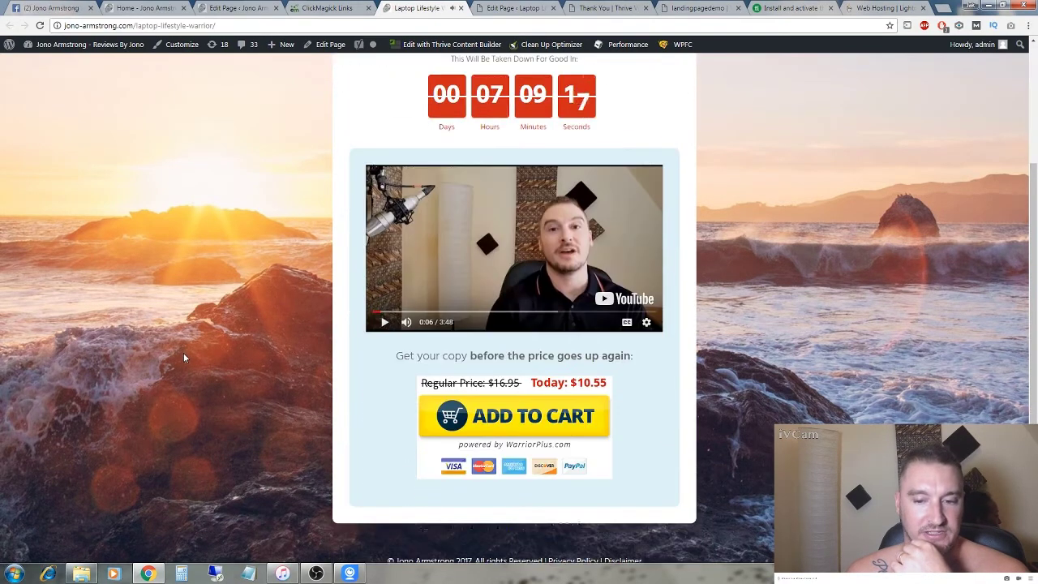
scroll(314, 74, up, 2)
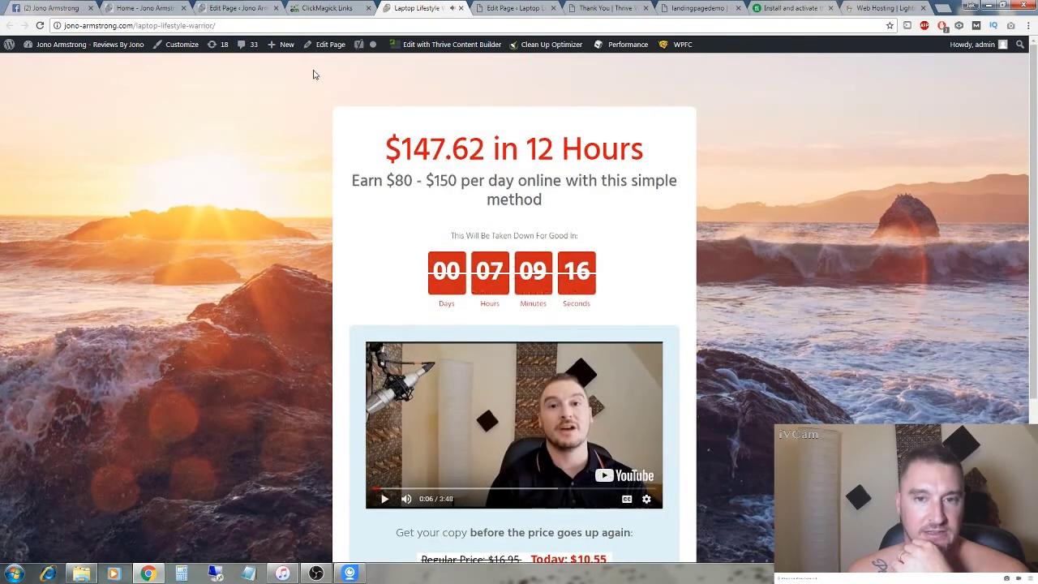
click(460, 8)
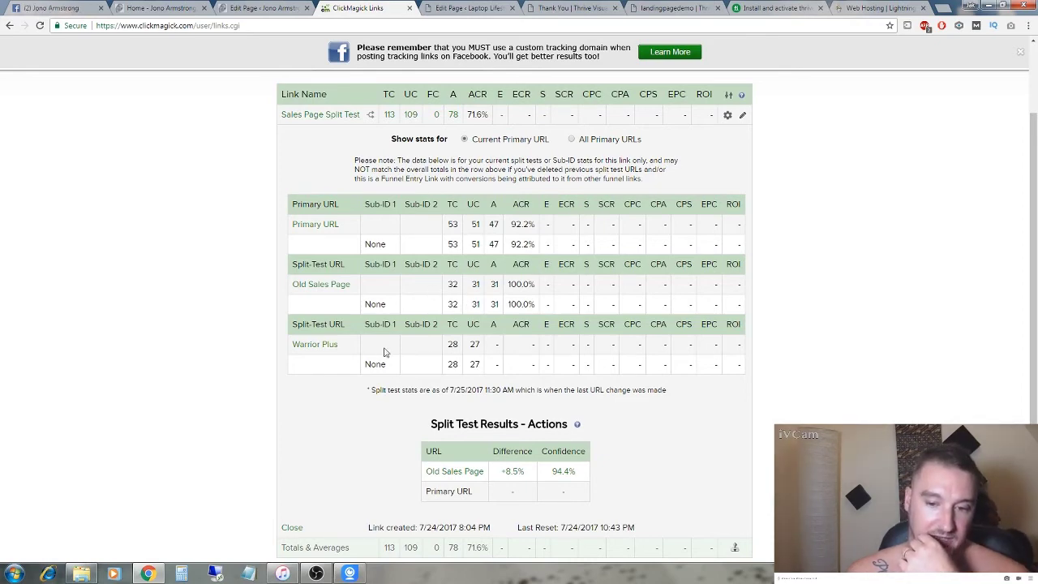
Look over the Sales Page Split Test statistics once more and return to the Thank You page's template chooser
scroll(375, 357, down, 1)
scroll(271, 336, up, 2)
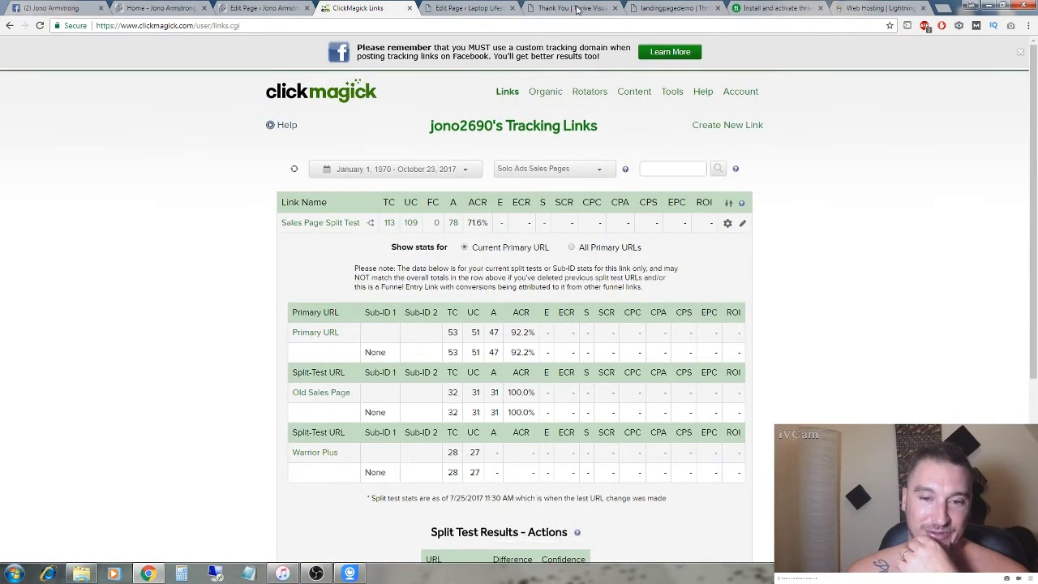
click(661, 10)
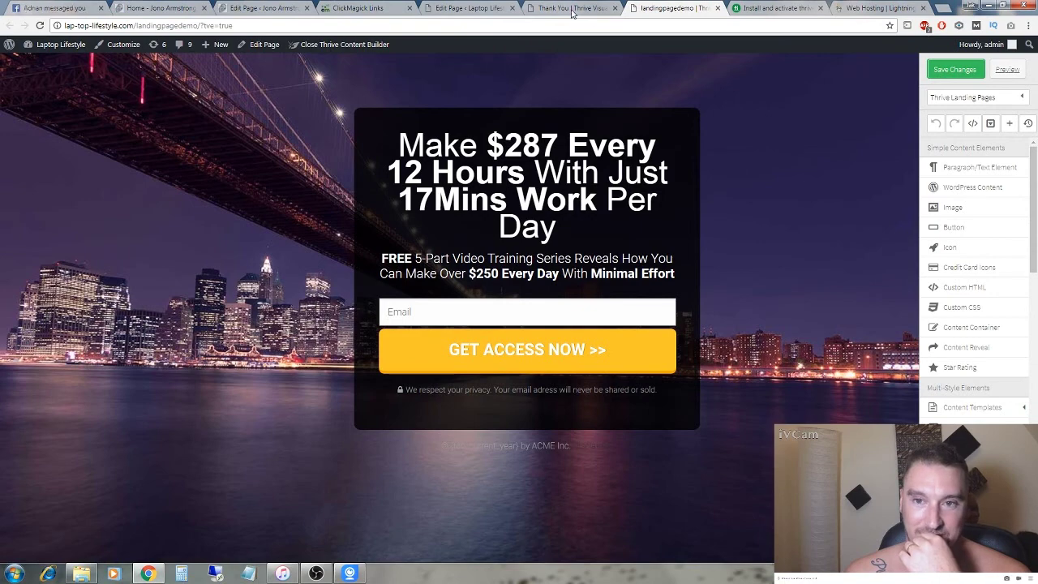
click(573, 9)
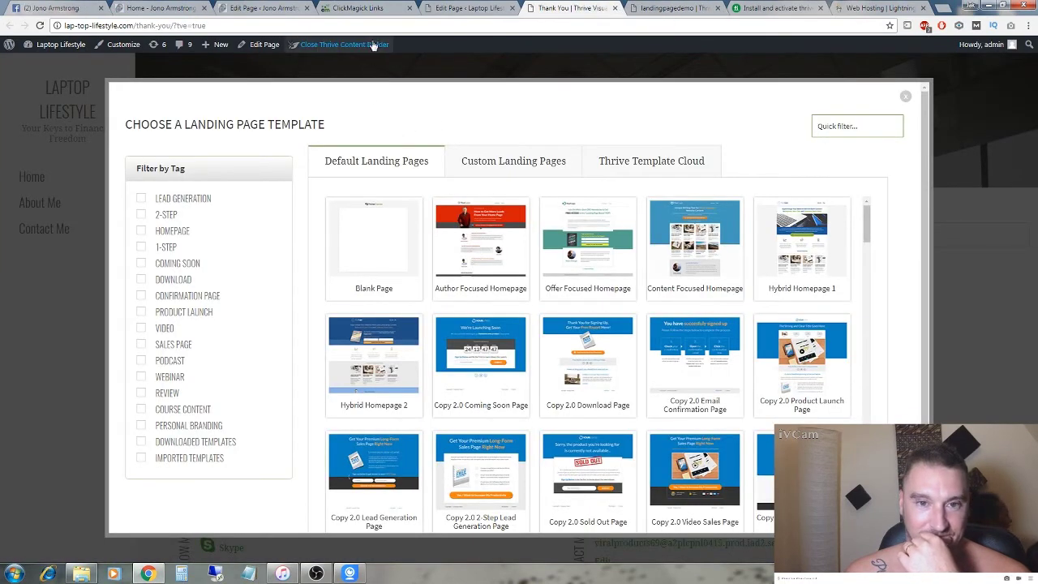
Browse the default landing page templates and download "Mini Squeeze 2 Video Lead Generation" from the Thrive Template Cloud
scroll(885, 253, down, 2)
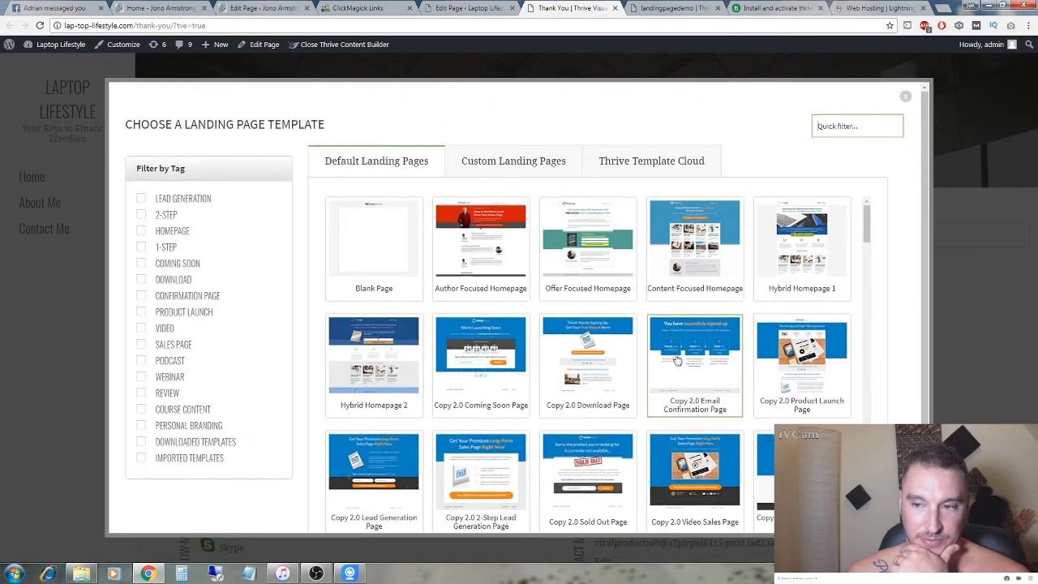
scroll(681, 349, down, 10)
scroll(705, 354, down, 10)
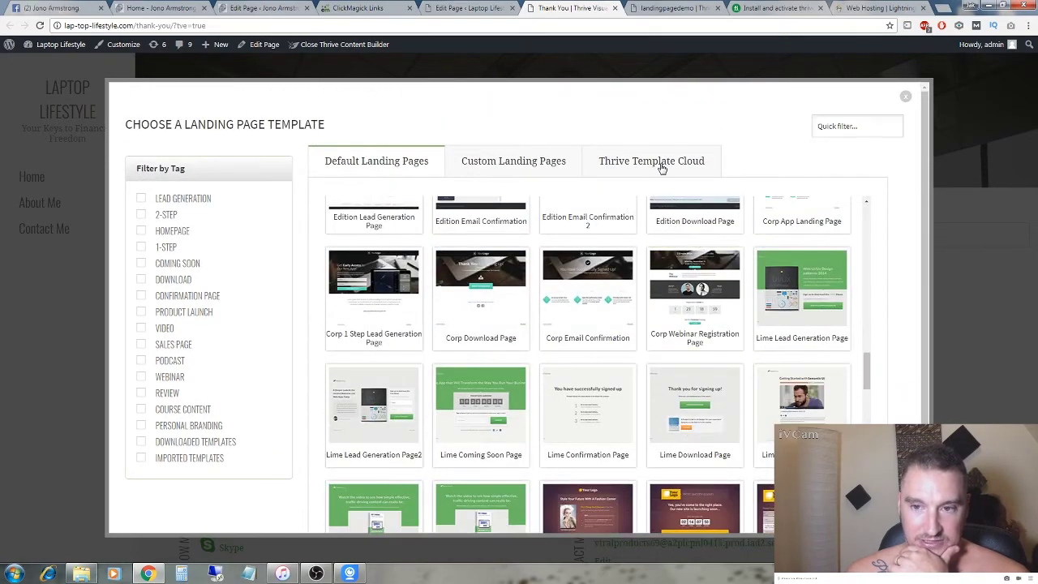
click(663, 166)
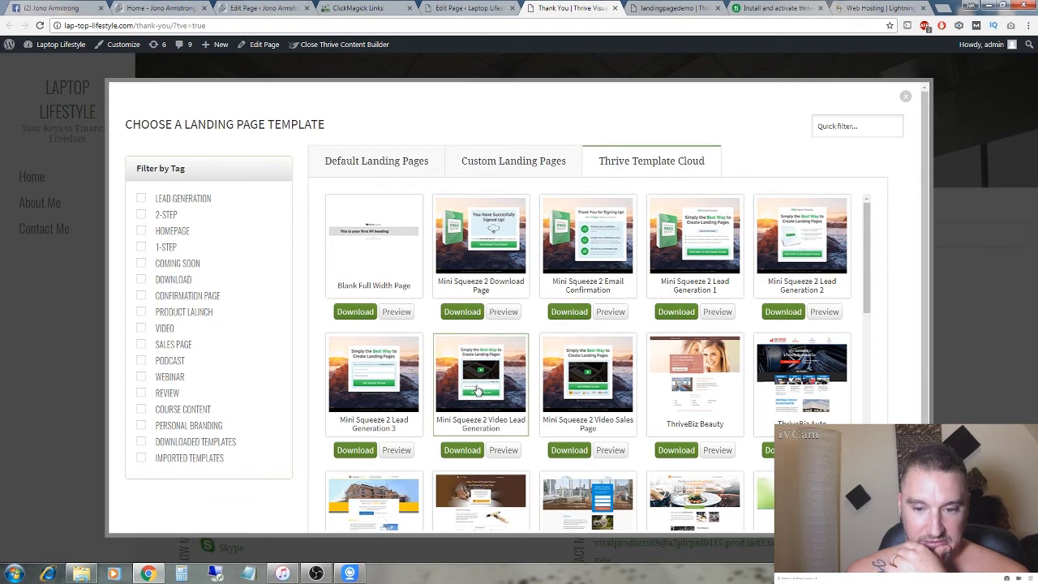
click(461, 450)
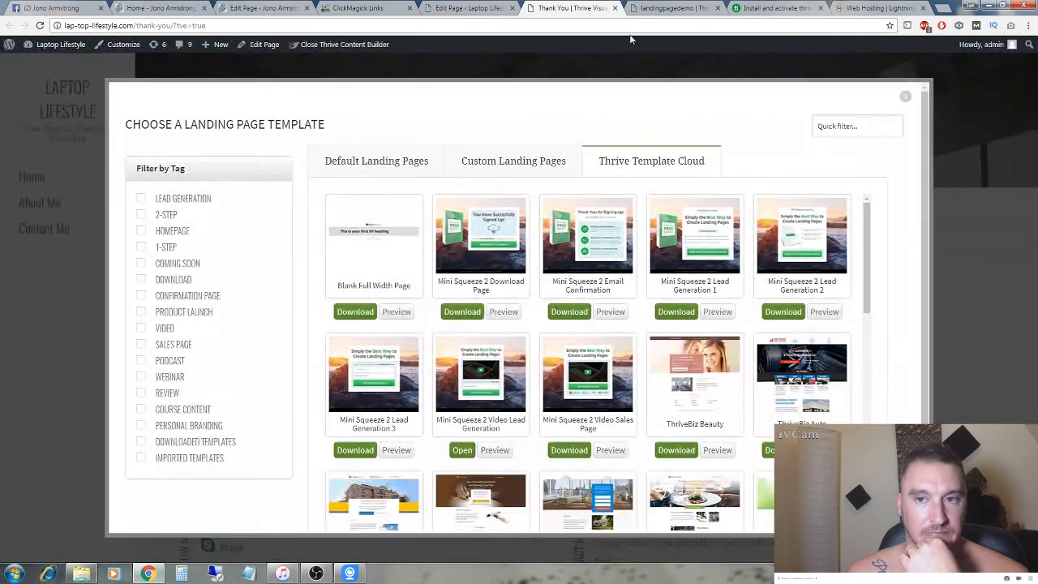
Close the landing page template chooser and open the list of all pages in the reviews site's WordPress admin
click(906, 96)
click(673, 8)
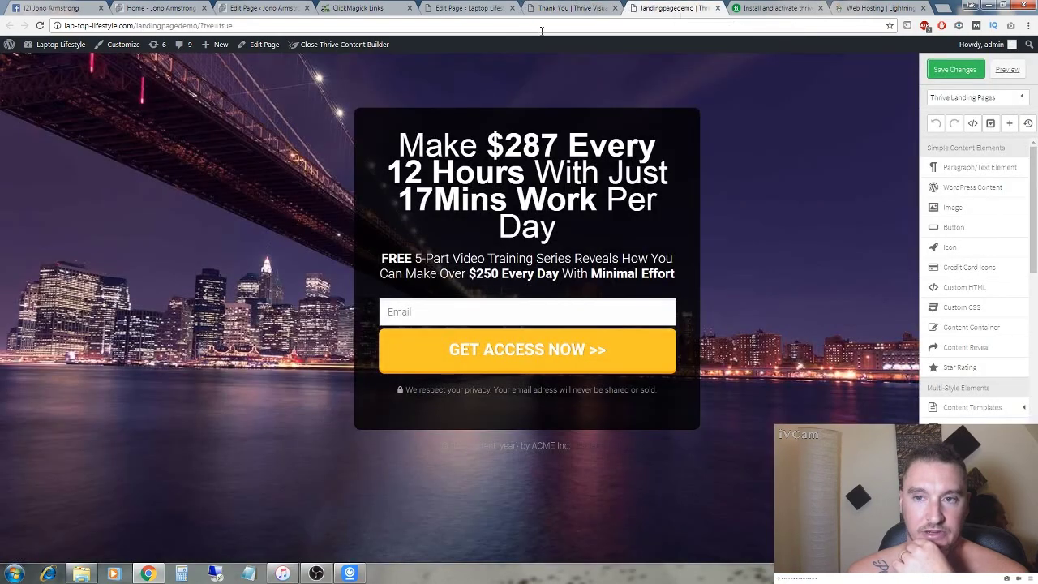
click(468, 8)
click(357, 8)
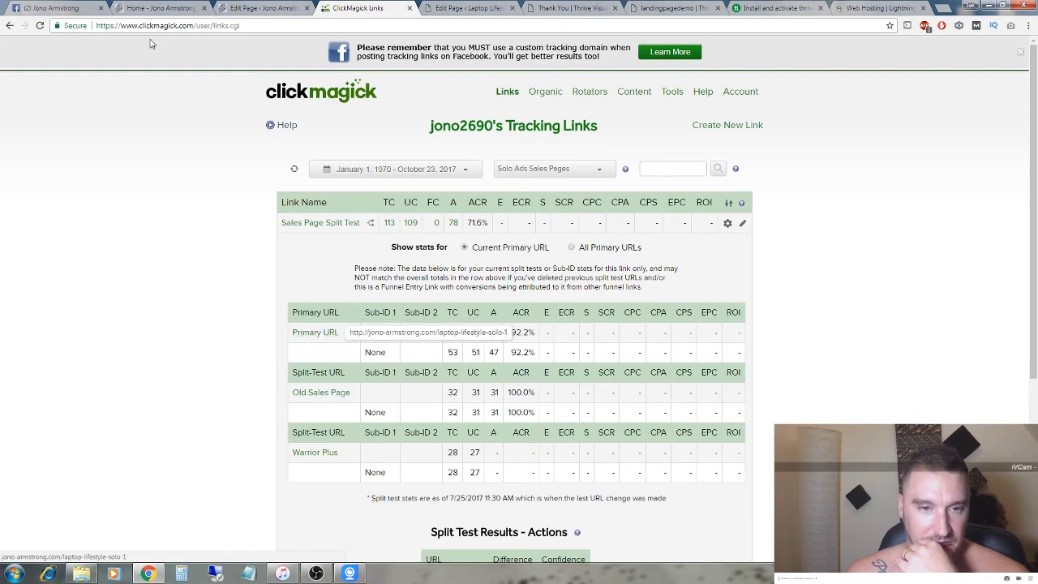
click(156, 8)
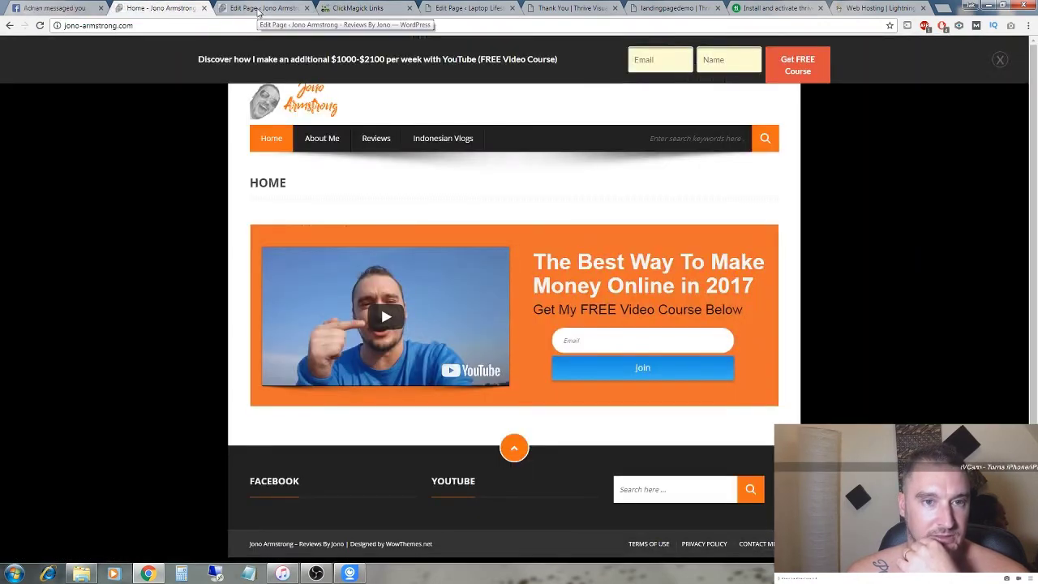
click(258, 9)
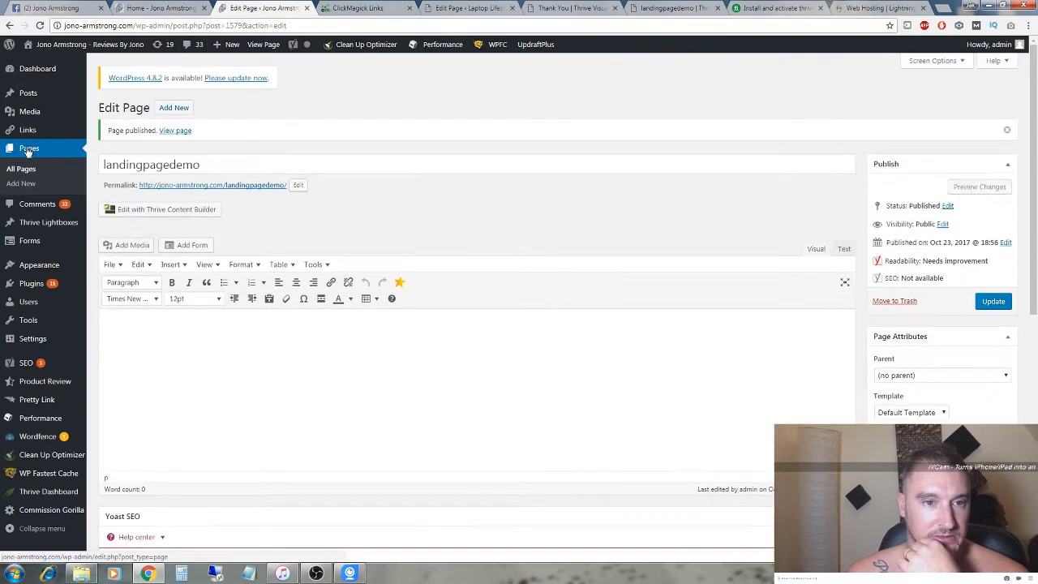
click(28, 151)
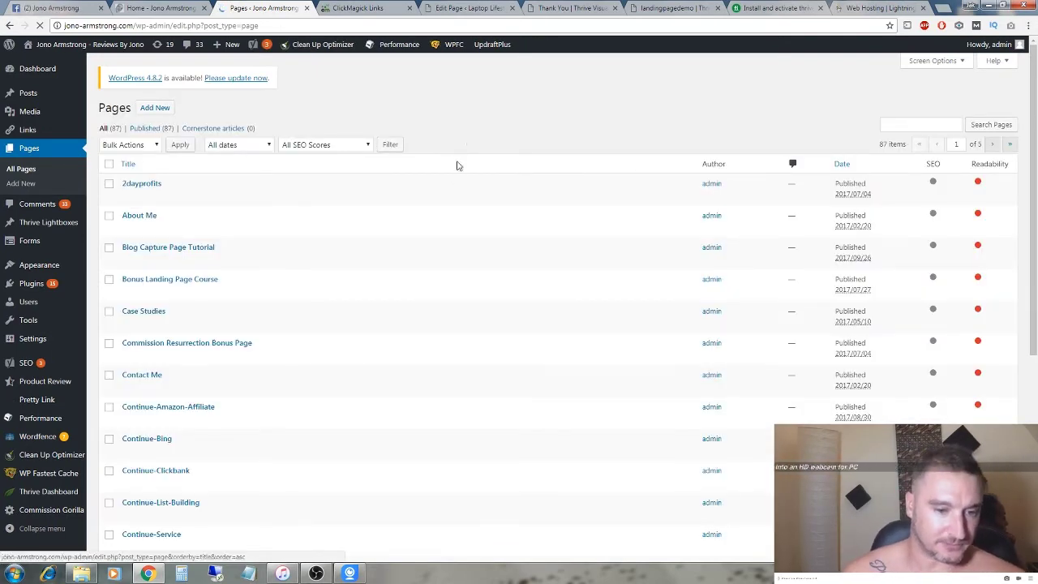
Find the Laptop Lifestyle Solo 1 page on the second page of the list and open it with Thrive Content Builder
scroll(438, 202, down, 4)
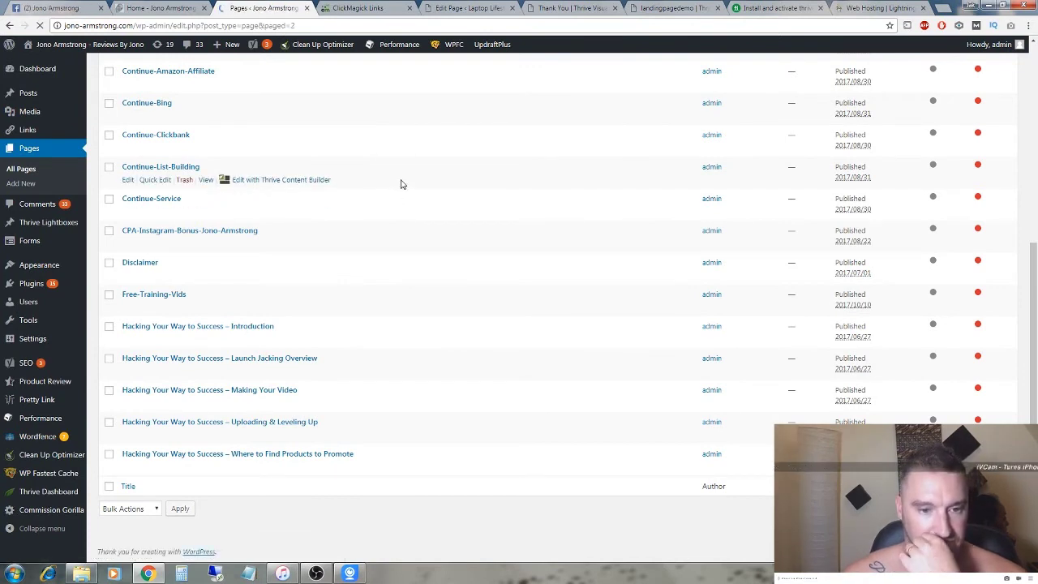
scroll(398, 252, down, 4)
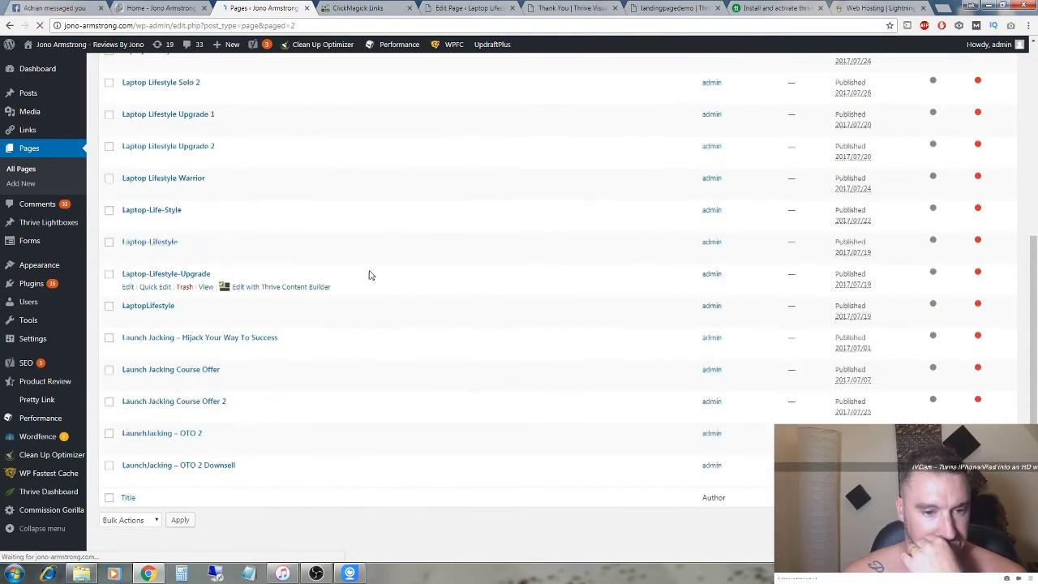
scroll(336, 260, up, 1)
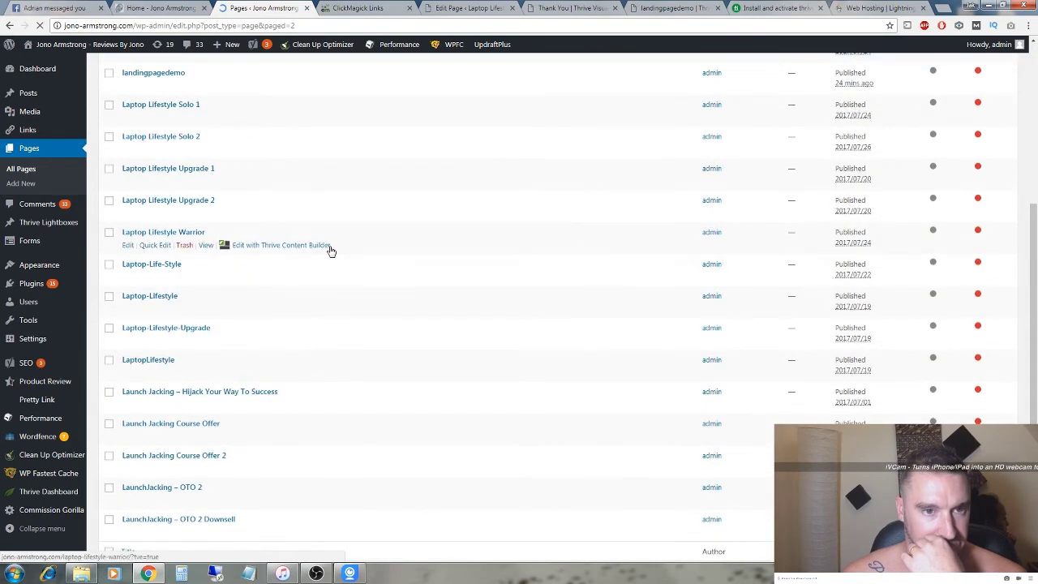
click(373, 7)
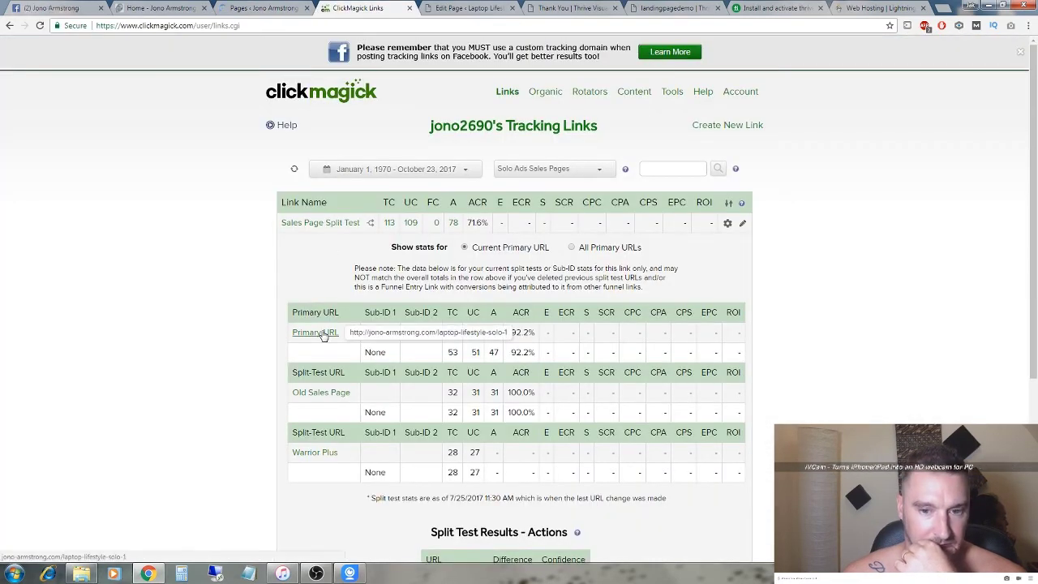
click(170, 8)
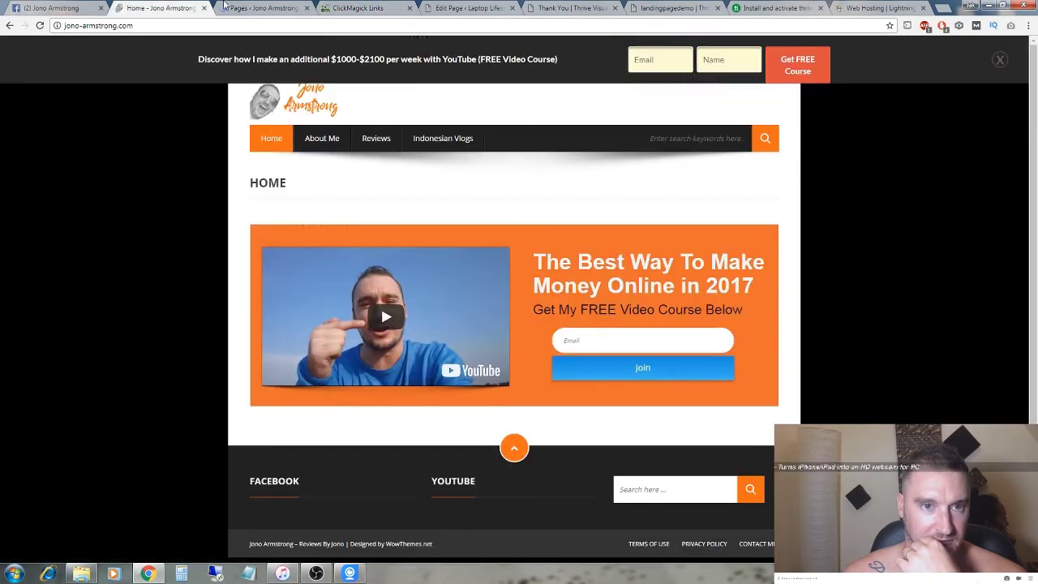
click(225, 8)
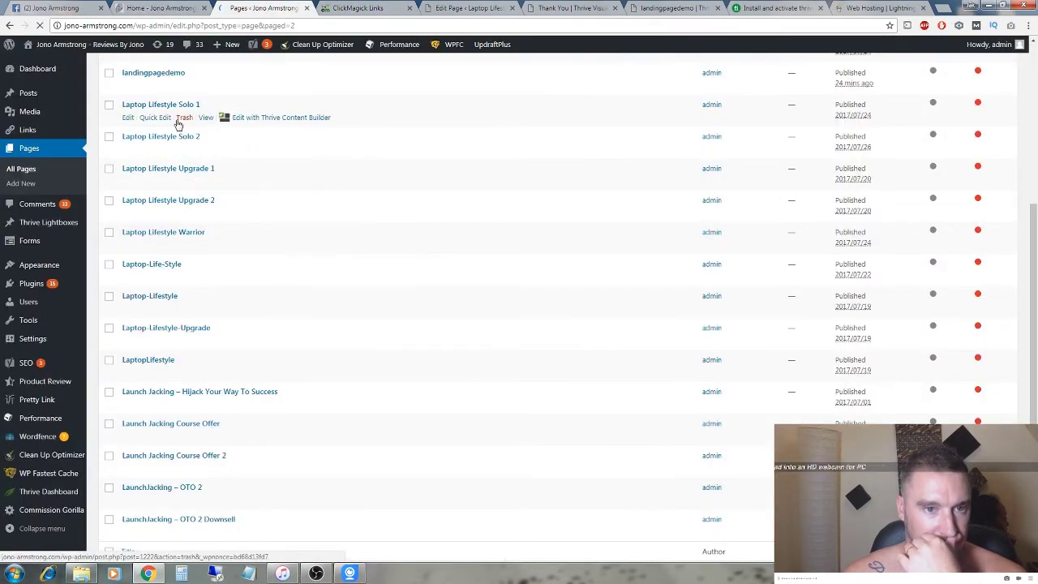
click(259, 118)
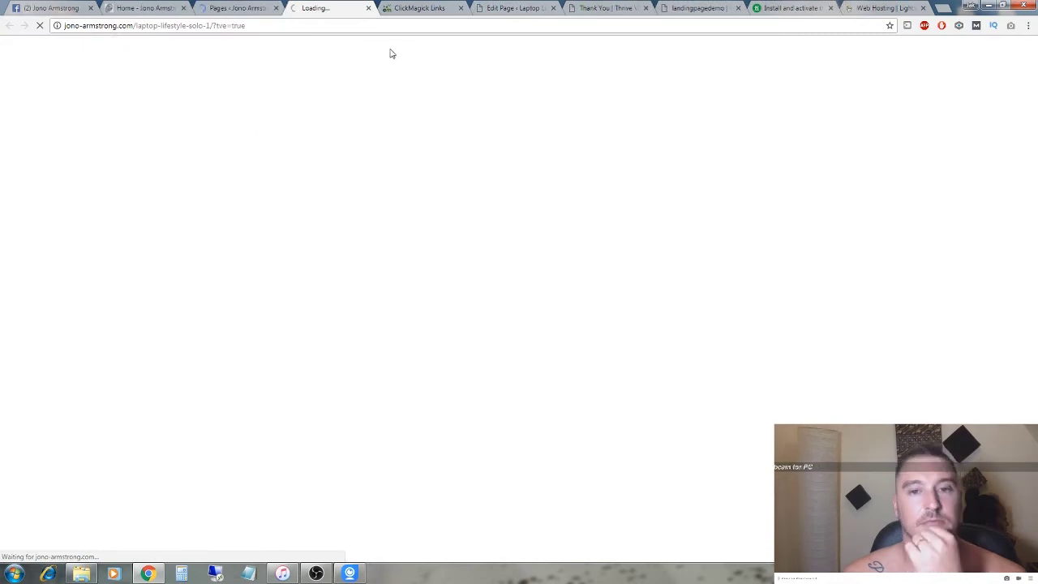
Examine the Laptop Lifestyle Solo 1 page's headline, countdown, video and Buy Now section, comparing it with the landingpagedemo page
click(704, 8)
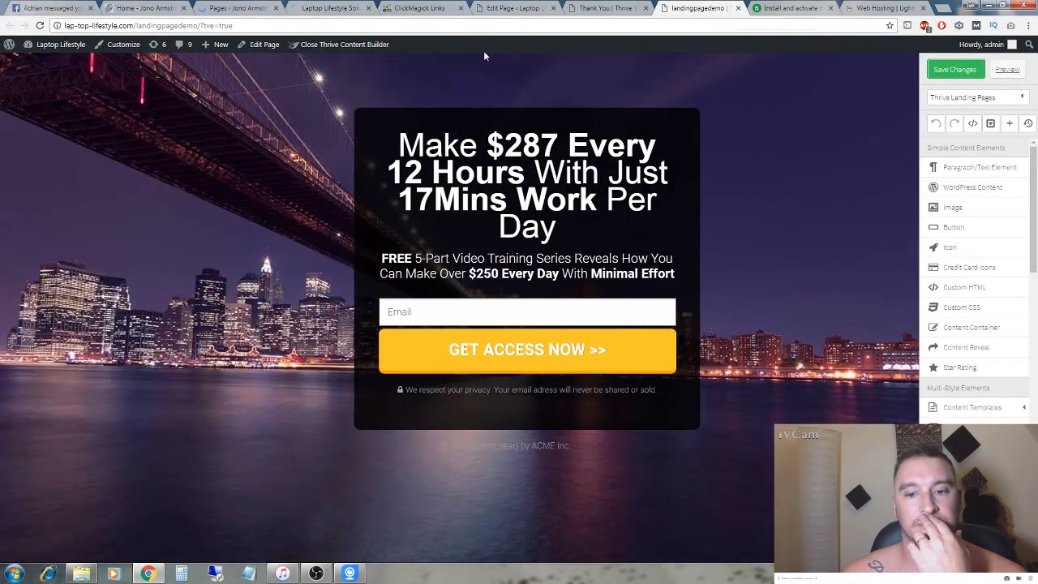
click(328, 8)
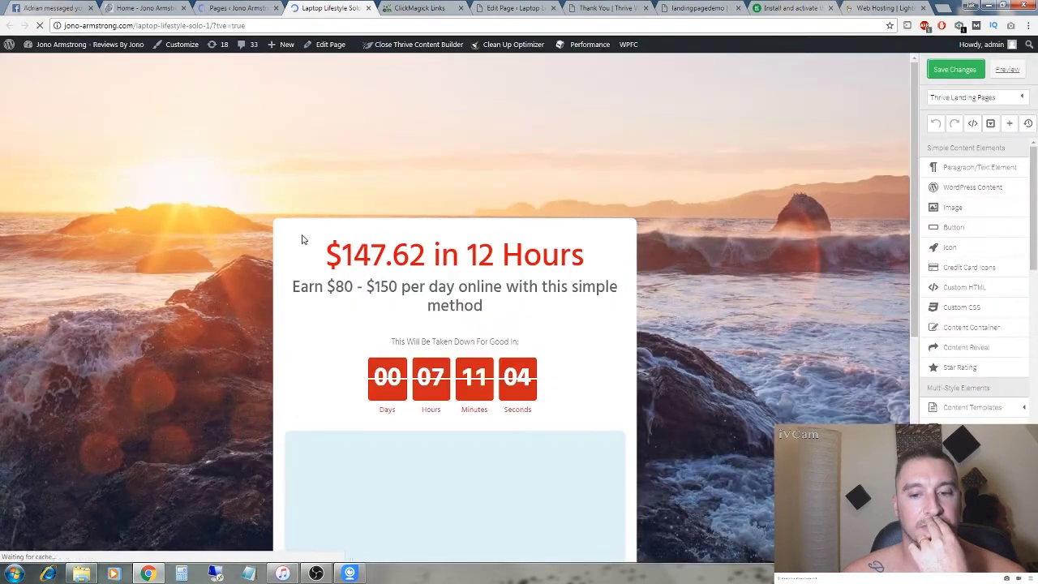
scroll(222, 286, down, 2)
scroll(222, 286, down, 1)
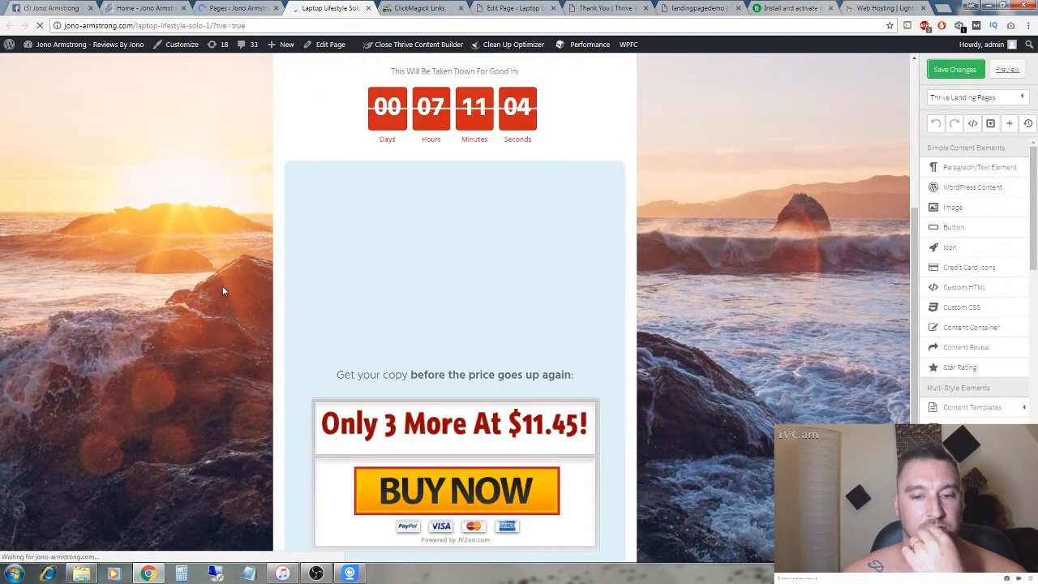
scroll(222, 286, up, 3)
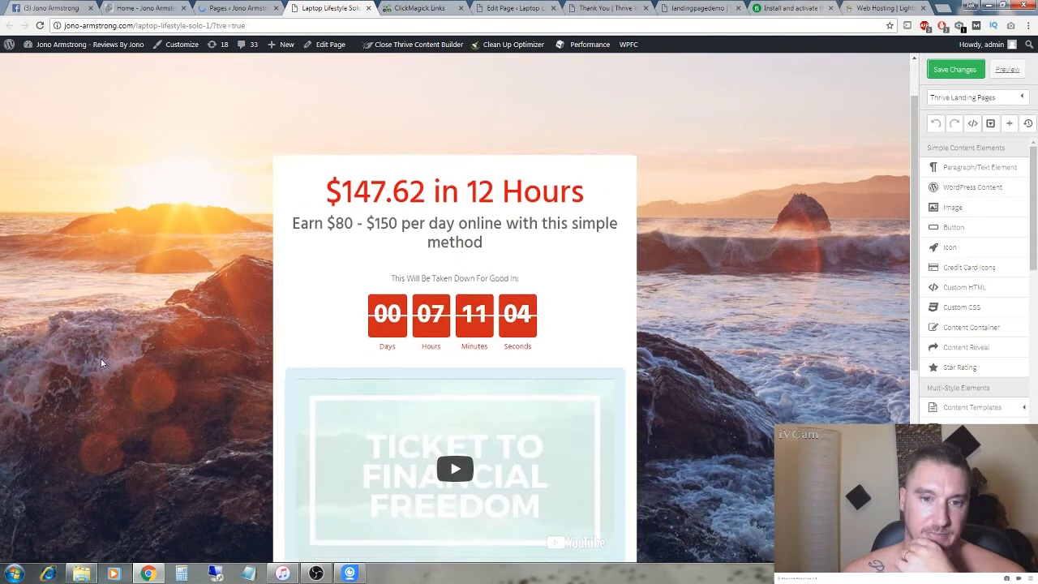
scroll(201, 300, down, 1)
scroll(201, 300, up, 1)
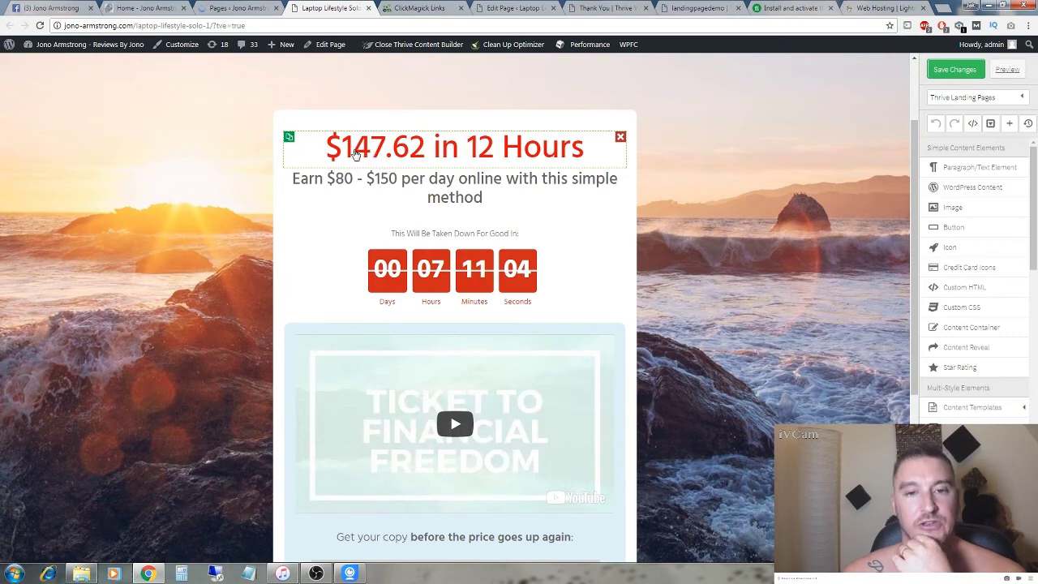
click(696, 8)
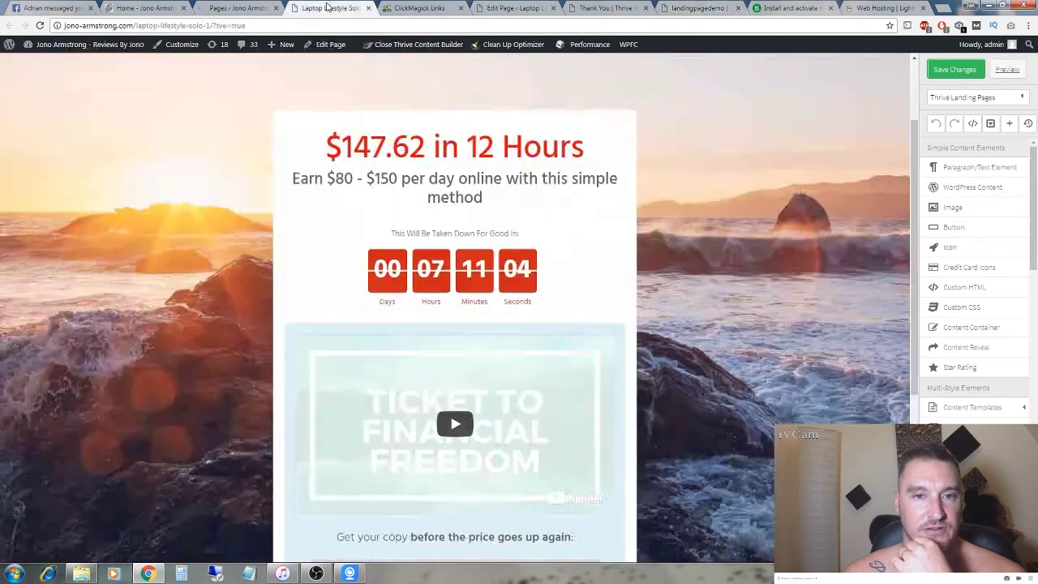
click(328, 8)
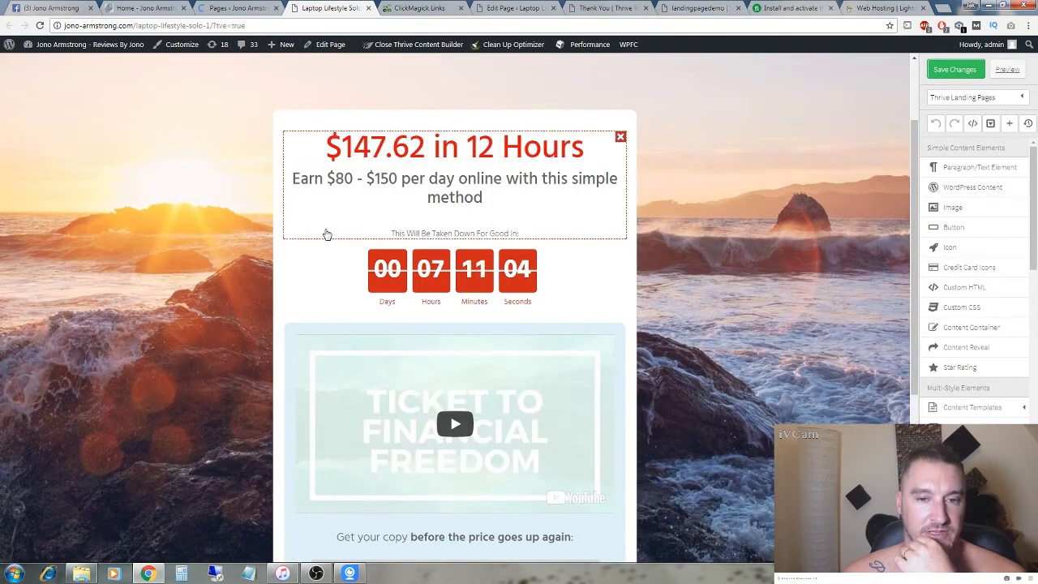
scroll(324, 232, down, 1)
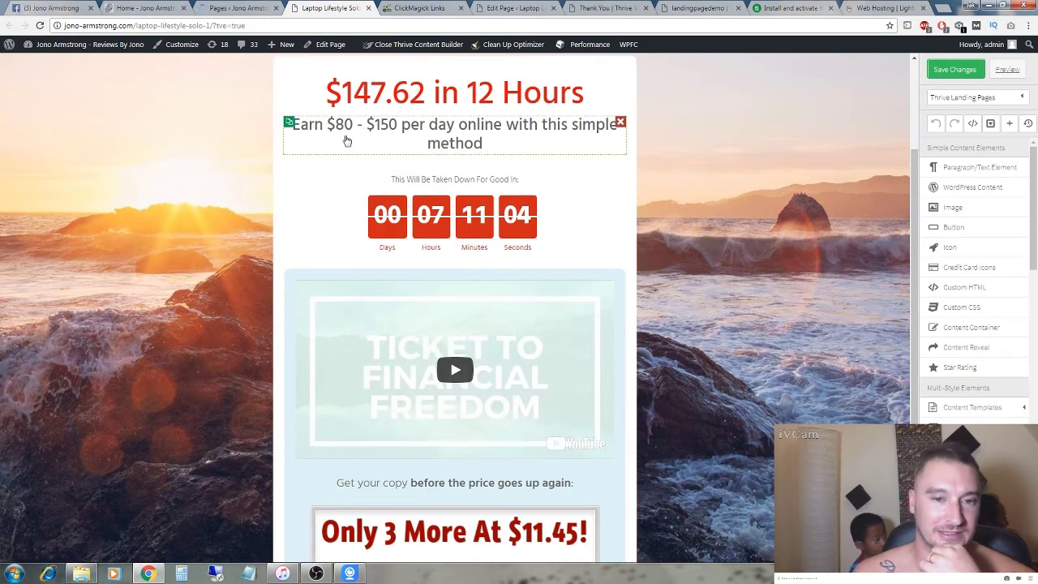
scroll(329, 240, down, 2)
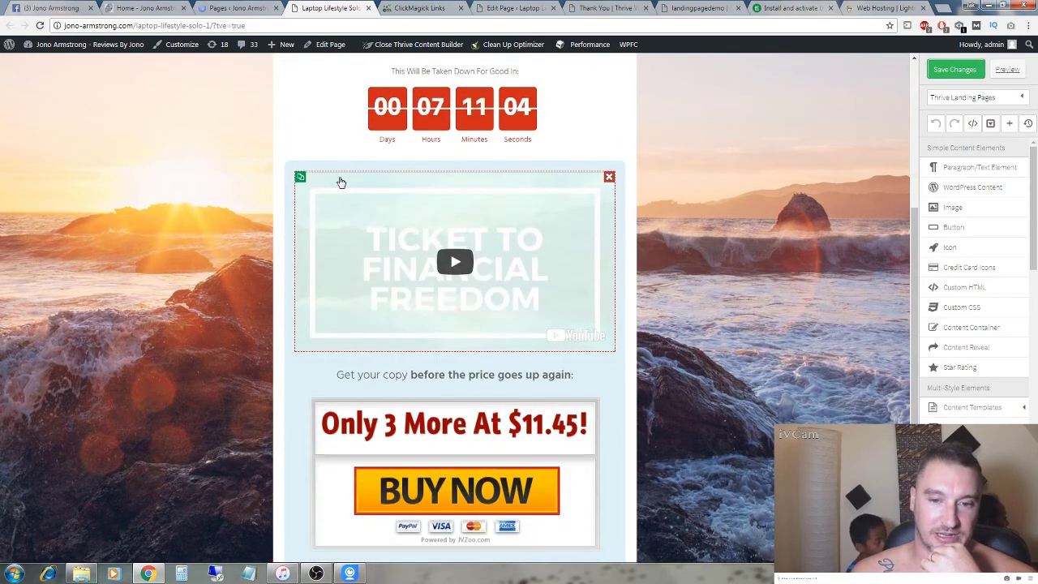
scroll(336, 271, up, 2)
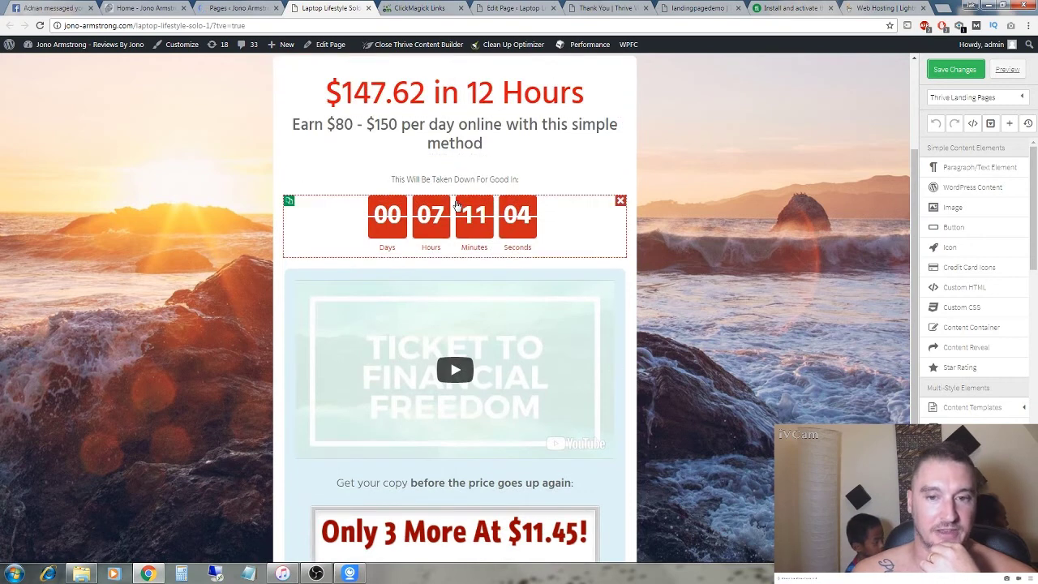
Add a Countdown timer between the existing countdown and the video, try Style 2, and set it to Style 3 with centre alignment
scroll(997, 246, down, 6)
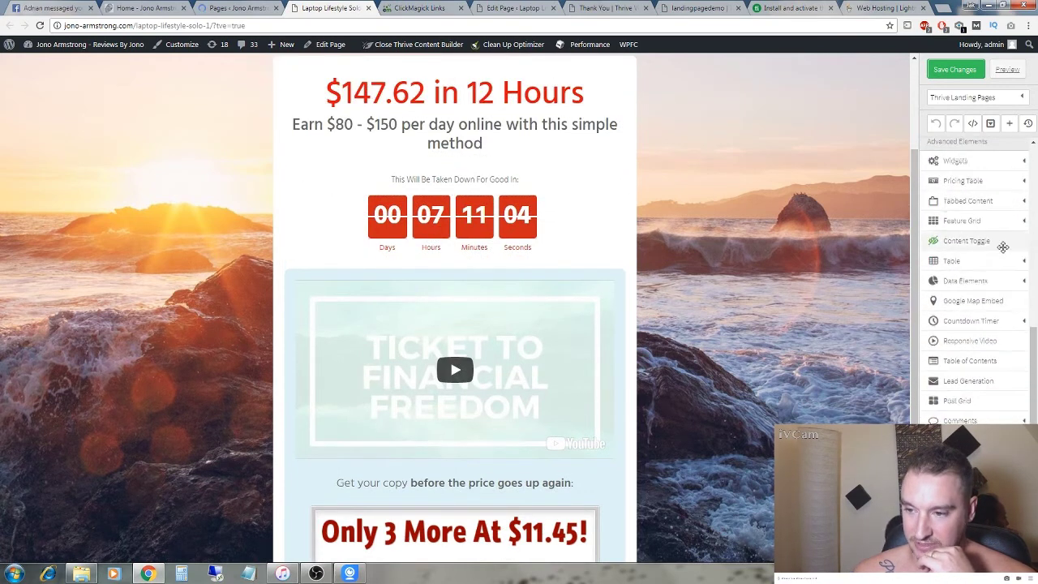
click(1003, 327)
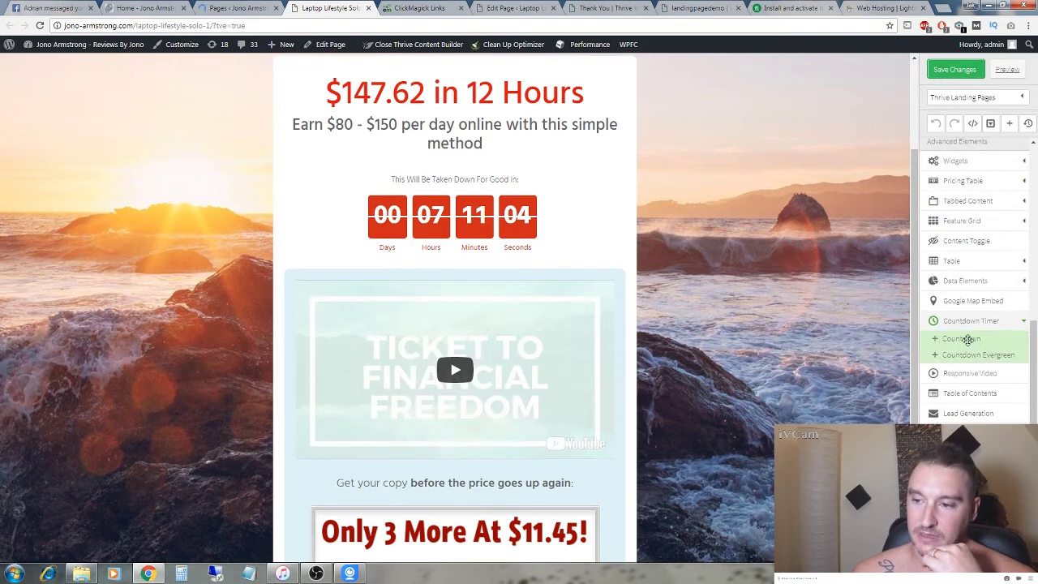
drag(973, 345, 476, 262)
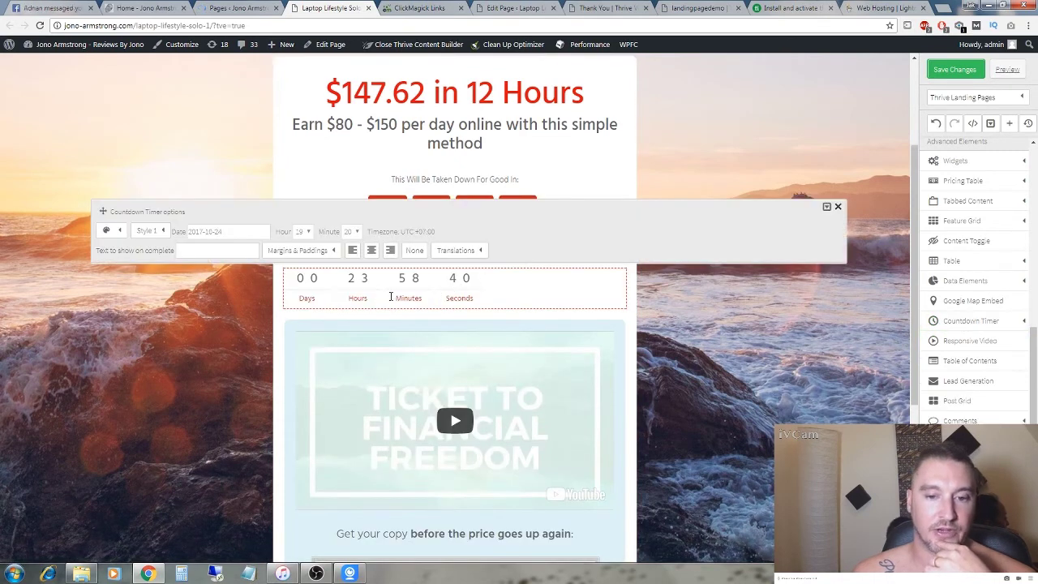
click(153, 231)
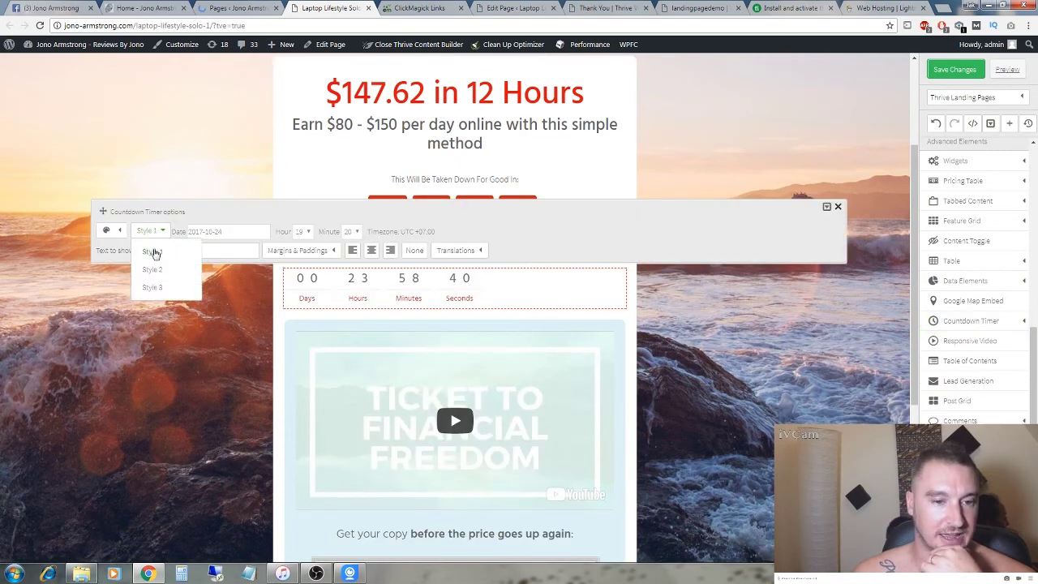
click(153, 270)
click(160, 232)
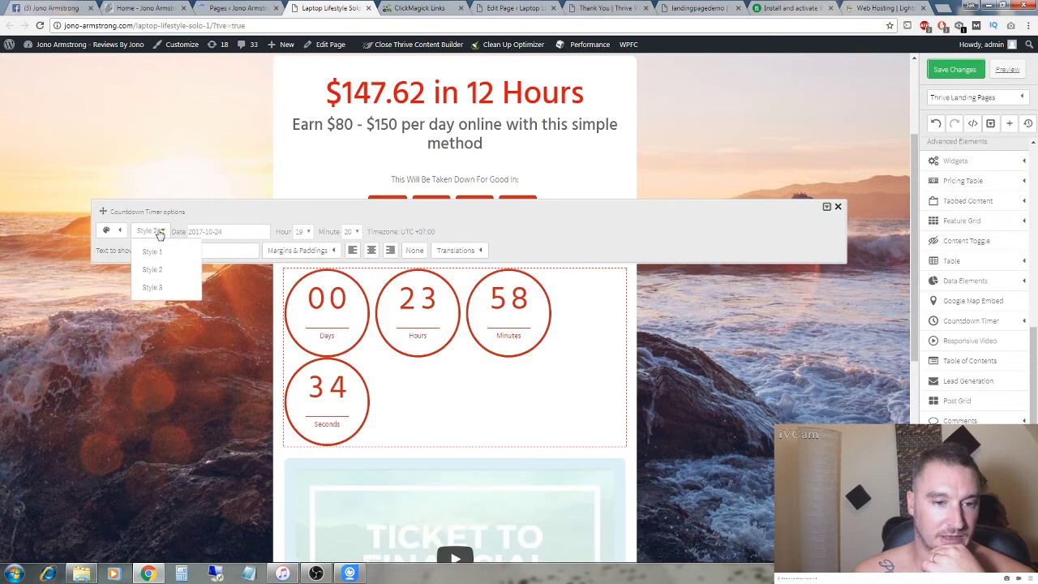
click(153, 288)
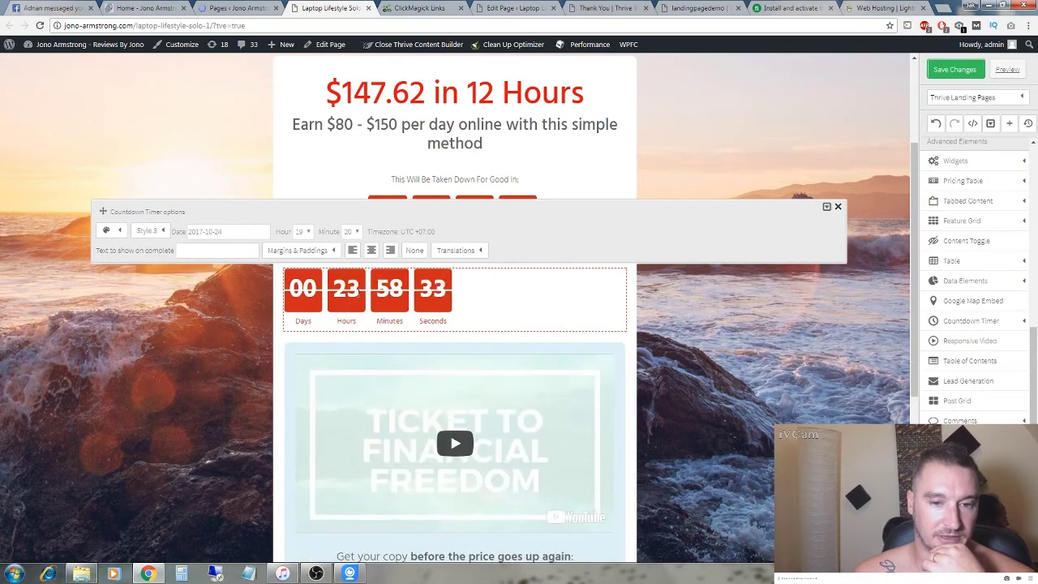
click(371, 251)
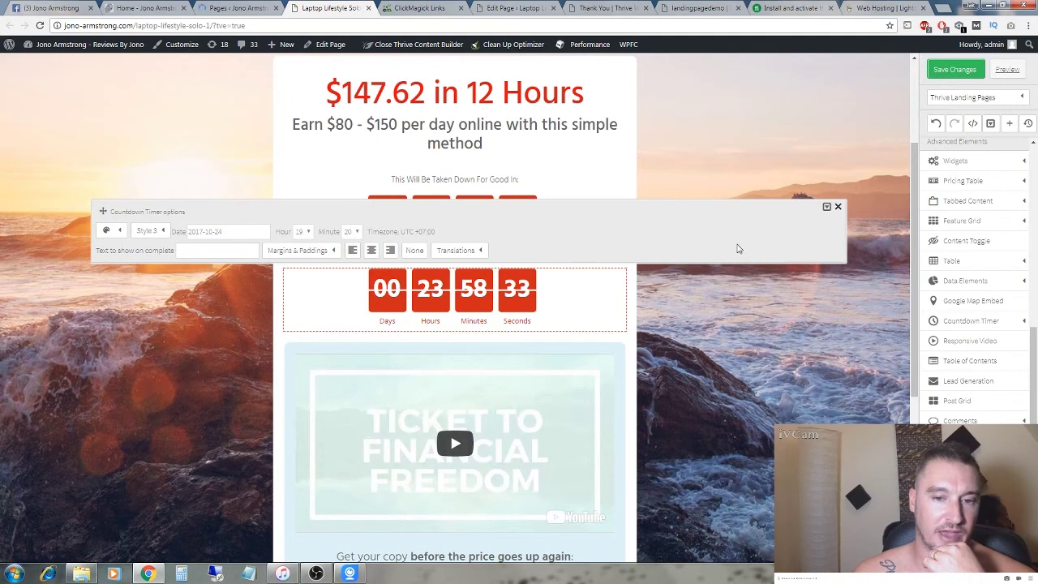
Close the timer options and delete the newly added countdown timer above the video
click(838, 207)
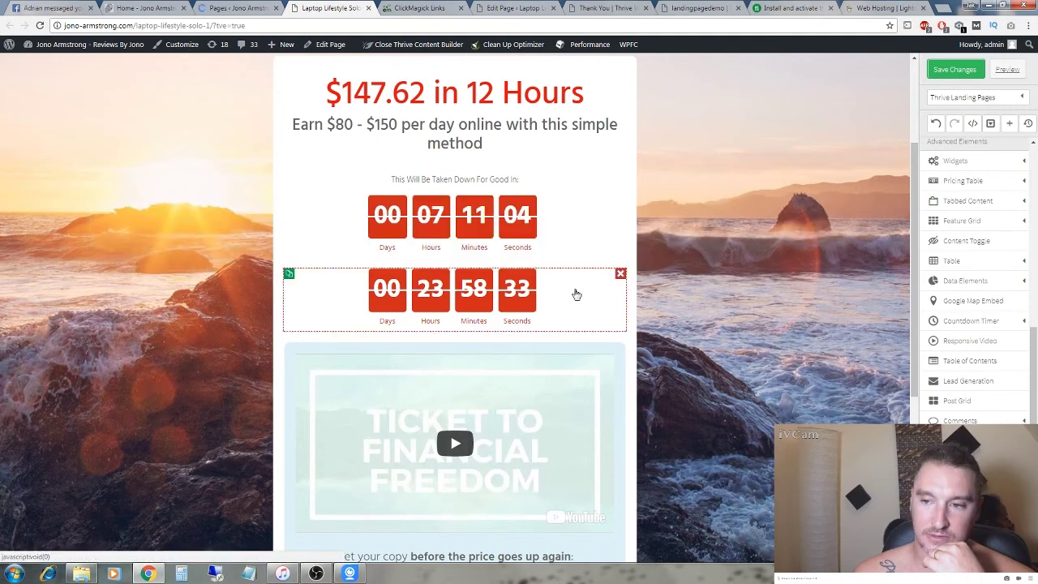
click(620, 274)
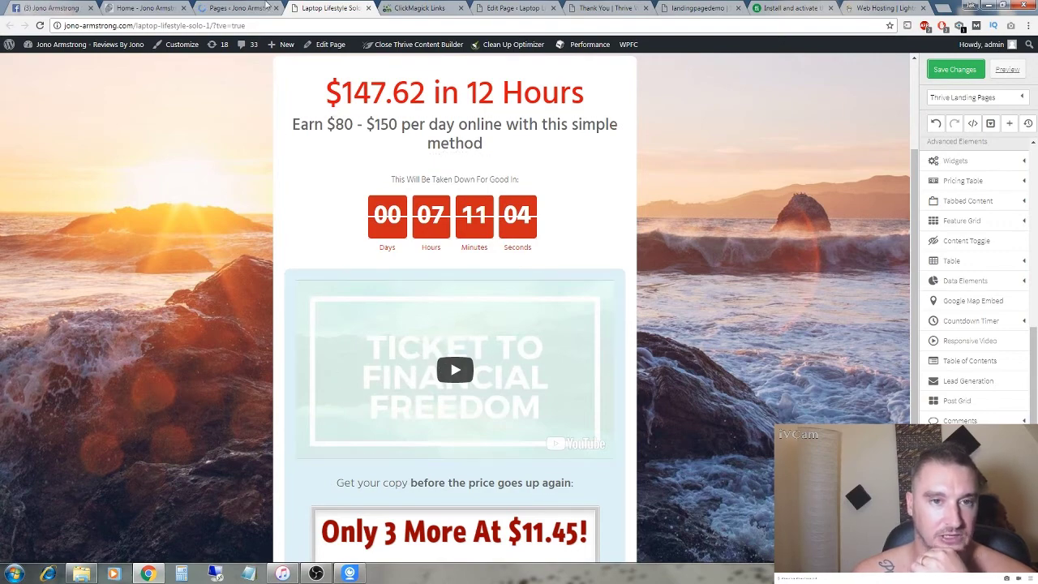
Look over the empty Thank You page, the ClickMagick tracking links and the Pages list, and return to the Laptop Lifestyle Solo 1 editor
click(699, 10)
click(612, 8)
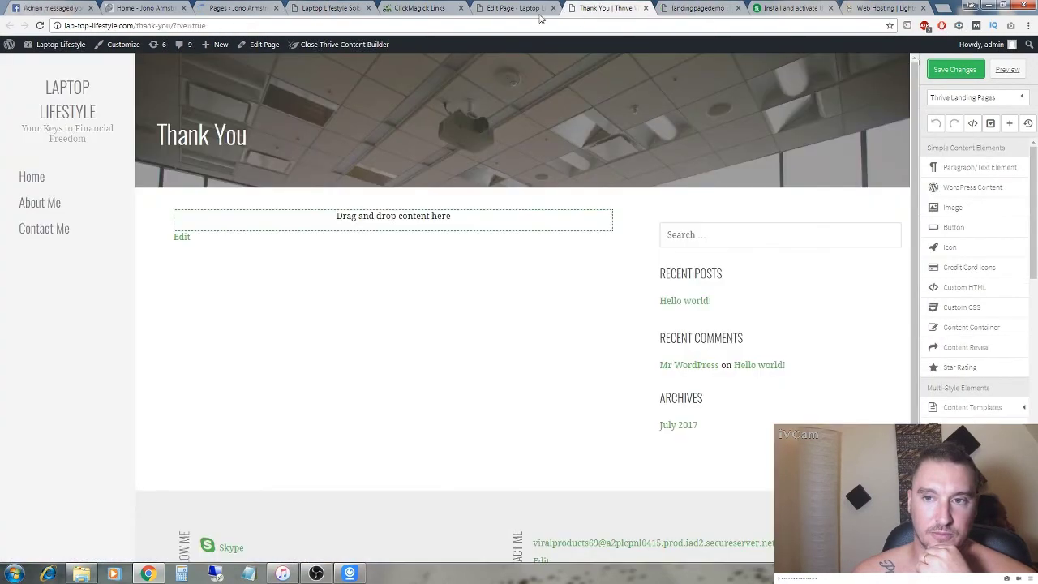
click(511, 8)
click(421, 8)
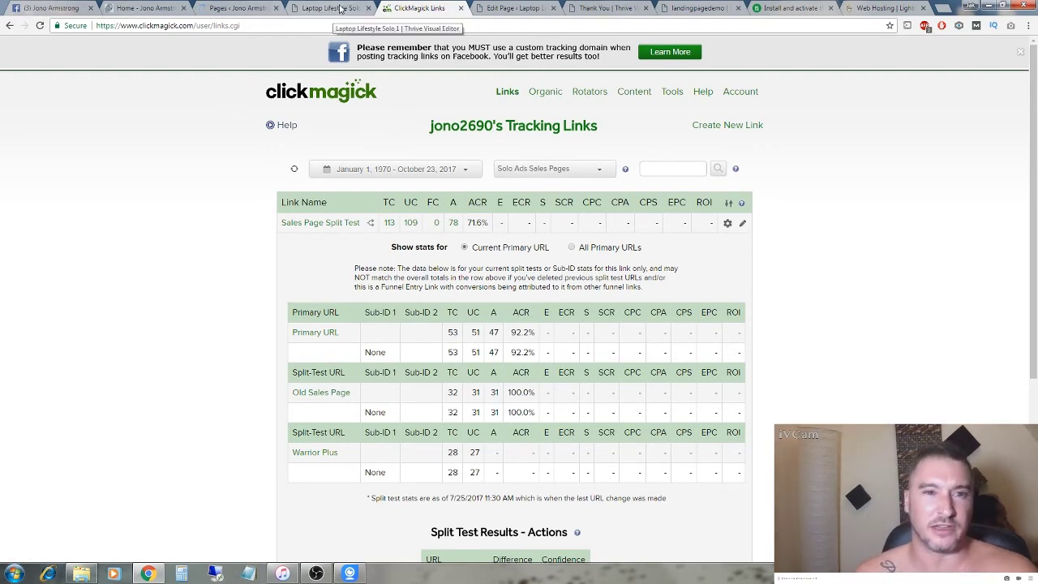
click(236, 9)
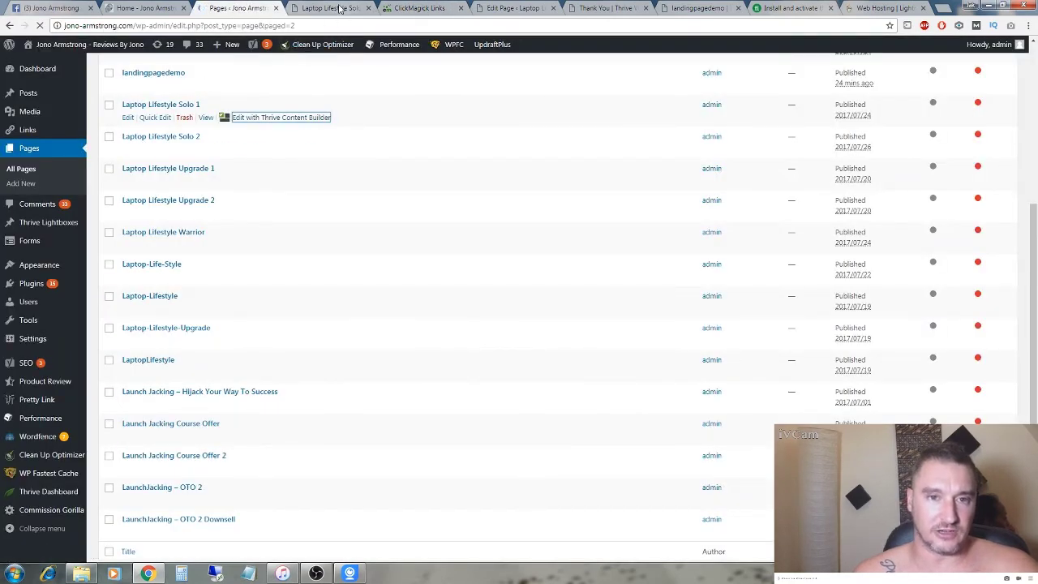
click(339, 8)
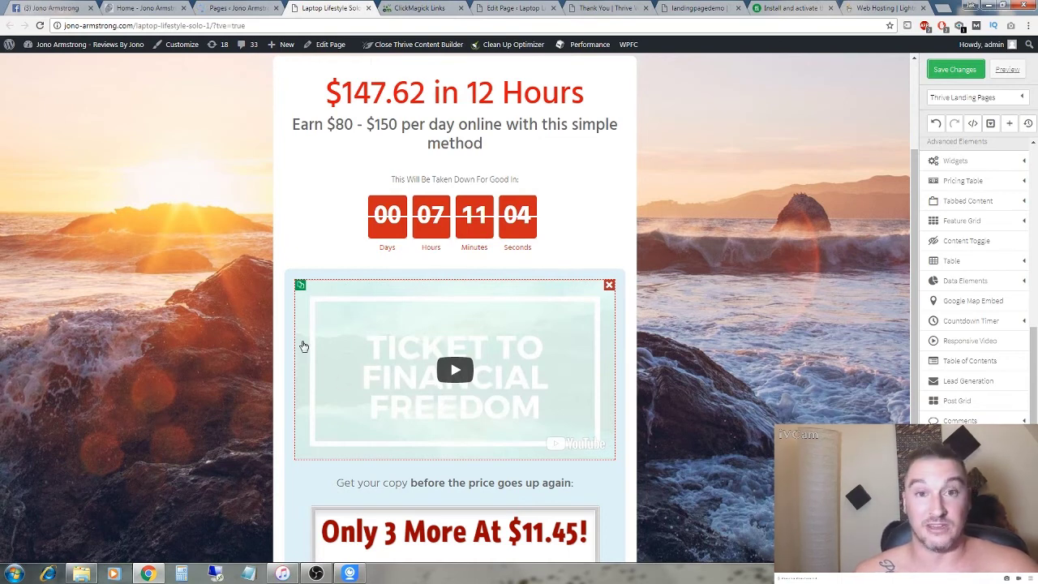
Review the YouTube URL and playback options of the responsive video below the countdown, and close its settings
scroll(265, 362, down, 2)
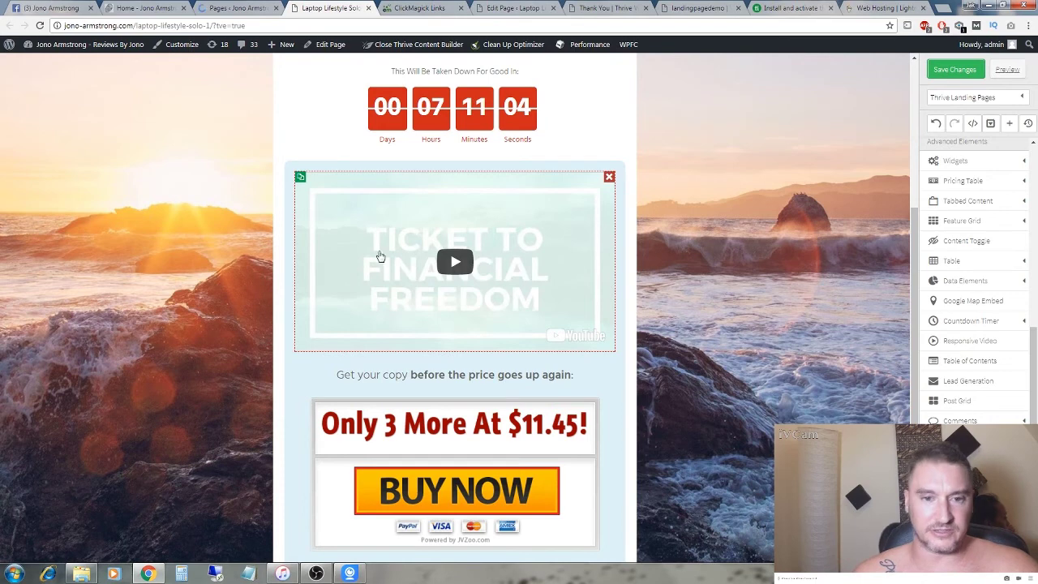
click(456, 264)
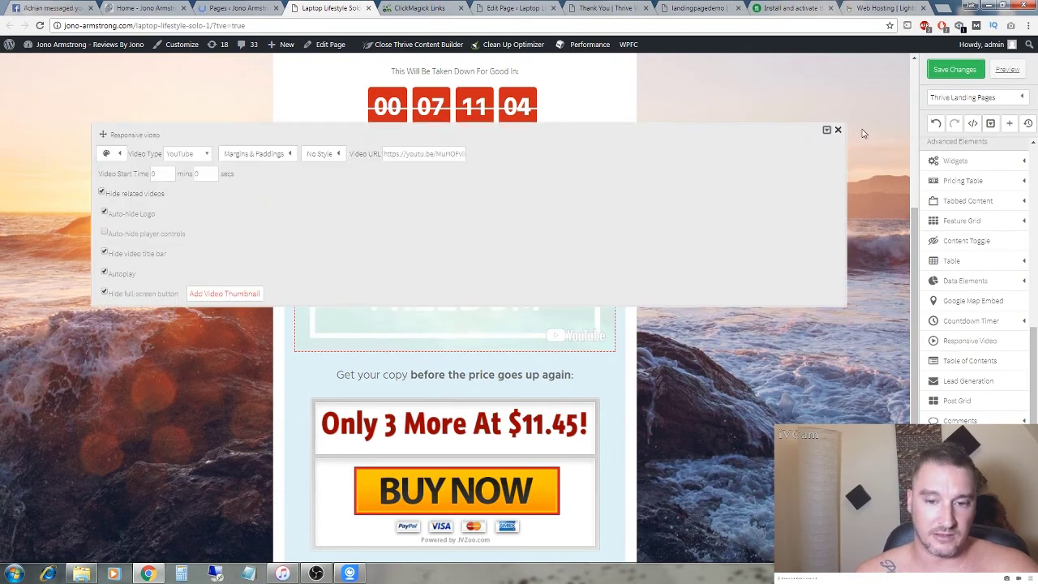
click(386, 154)
drag(384, 154, 528, 163)
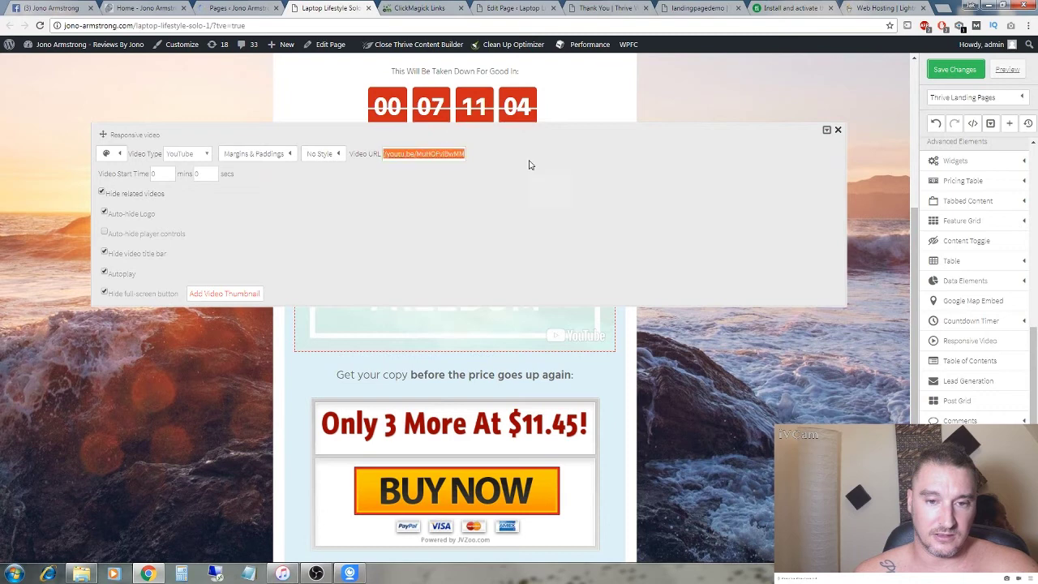
click(837, 130)
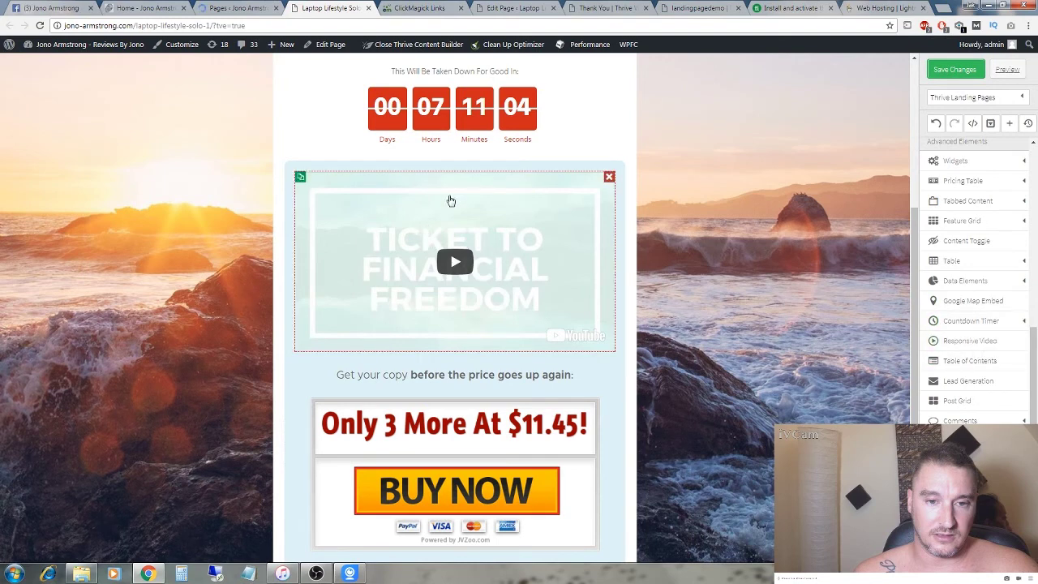
drag(971, 340, 930, 366)
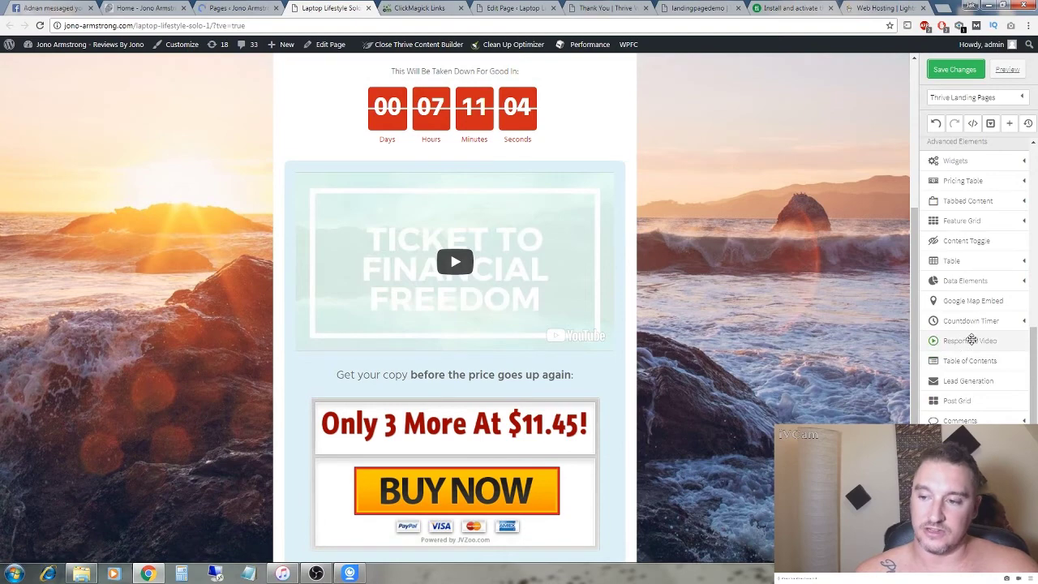
click(521, 278)
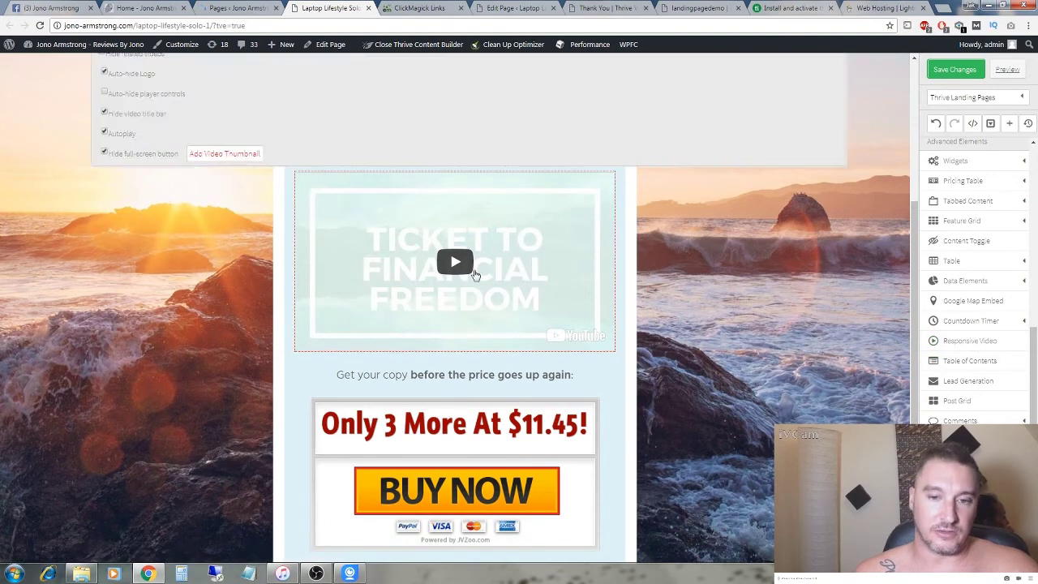
click(838, 71)
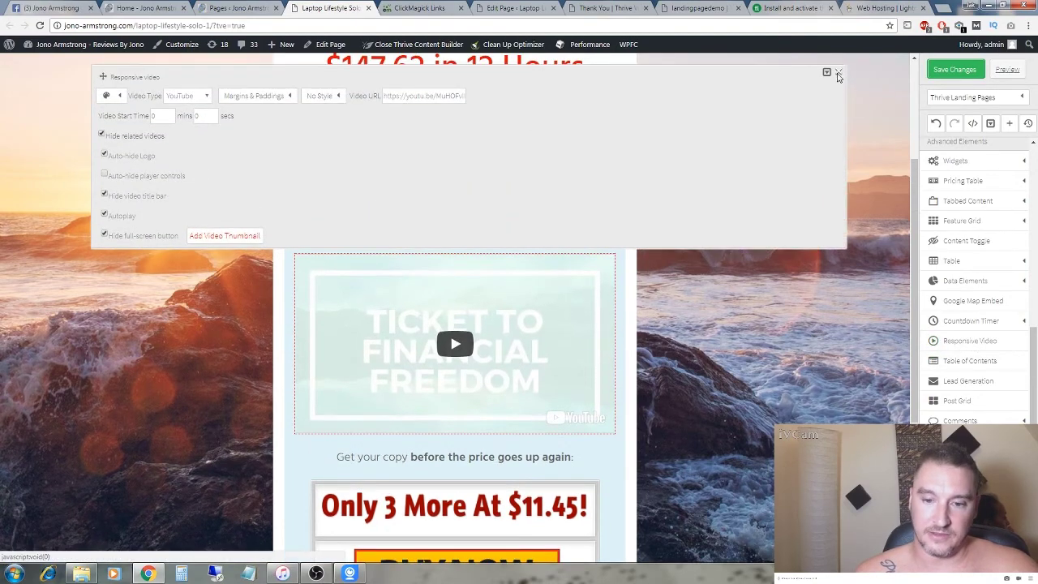
Try adding an empty Custom HTML element above the Buy Now section, dismiss its code dialog and delete the element
scroll(525, 378, down, 2)
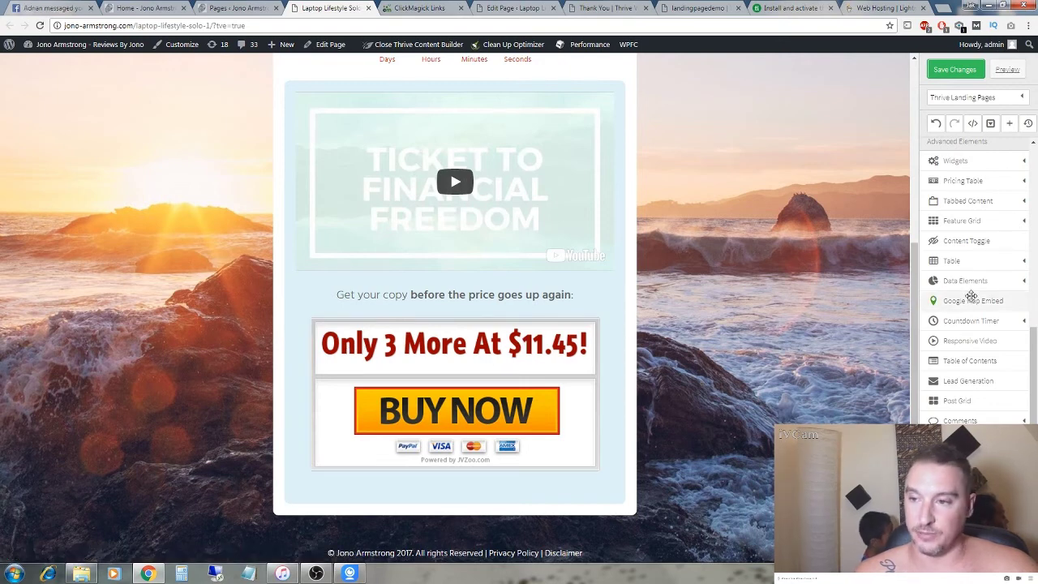
scroll(973, 304, up, 5)
scroll(976, 304, up, 1)
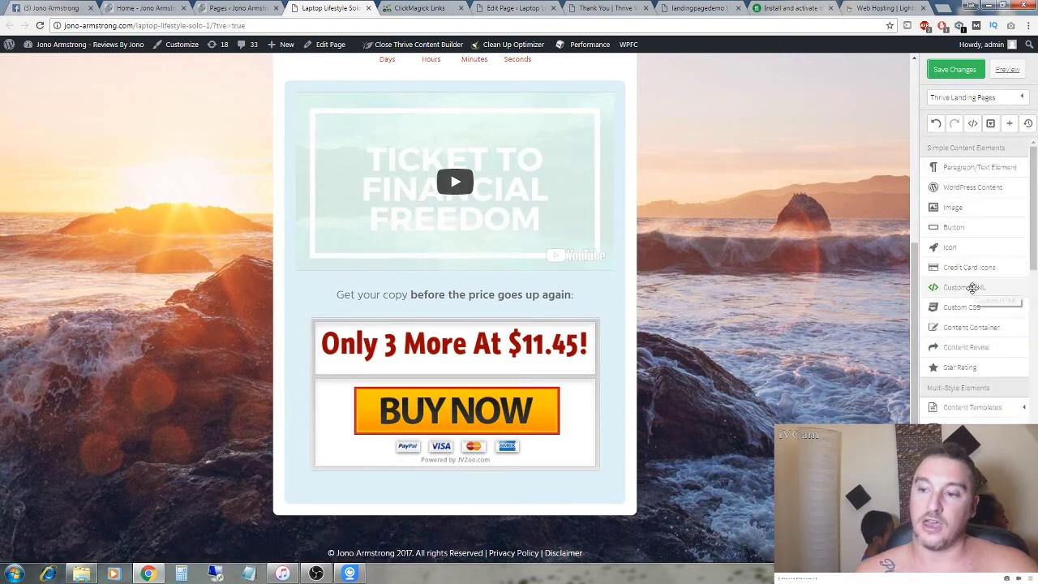
drag(976, 293, 478, 334)
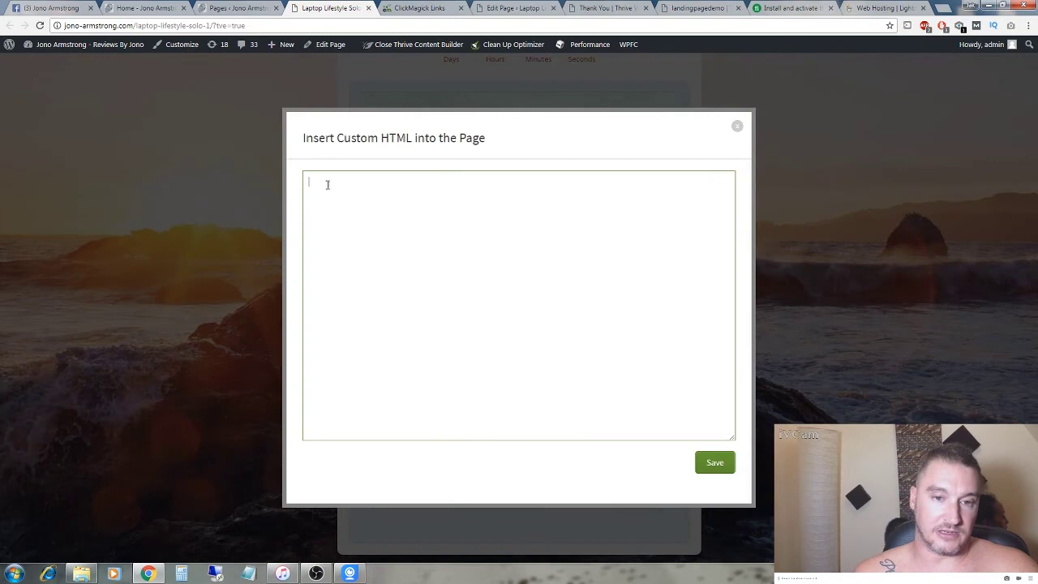
click(737, 128)
click(609, 320)
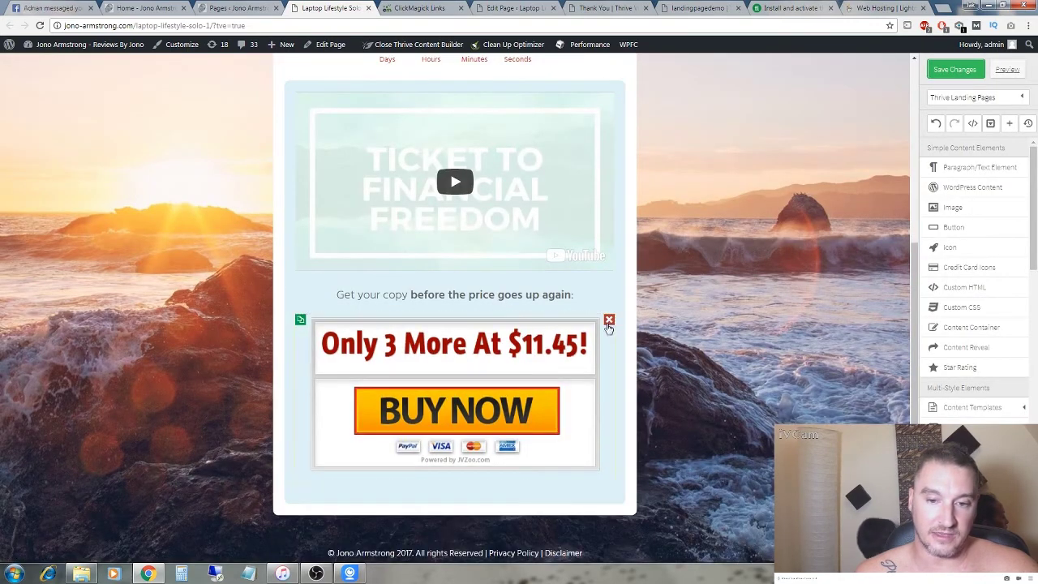
Compare the headline and countdown area of the Laptop Lifestyle Solo 1 page with the landingpagedemo opt-in page
scroll(641, 364, up, 5)
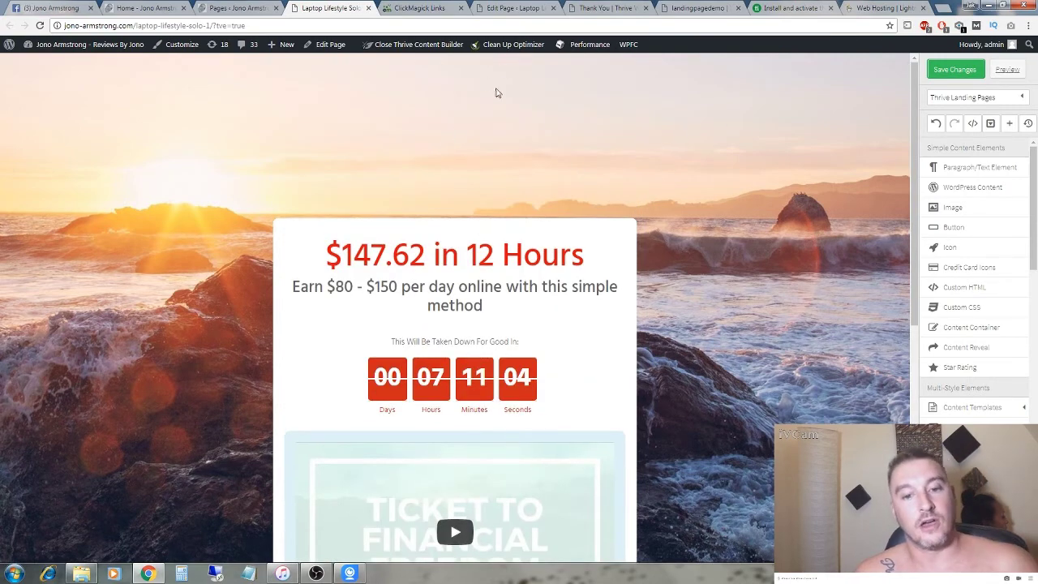
scroll(576, 180, down, 1)
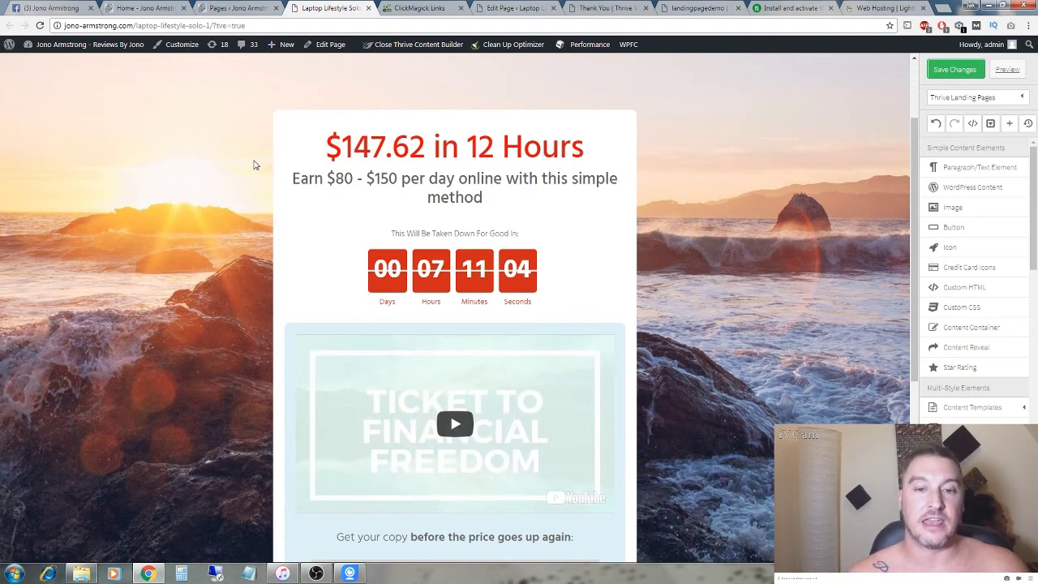
key(ctrl+8)
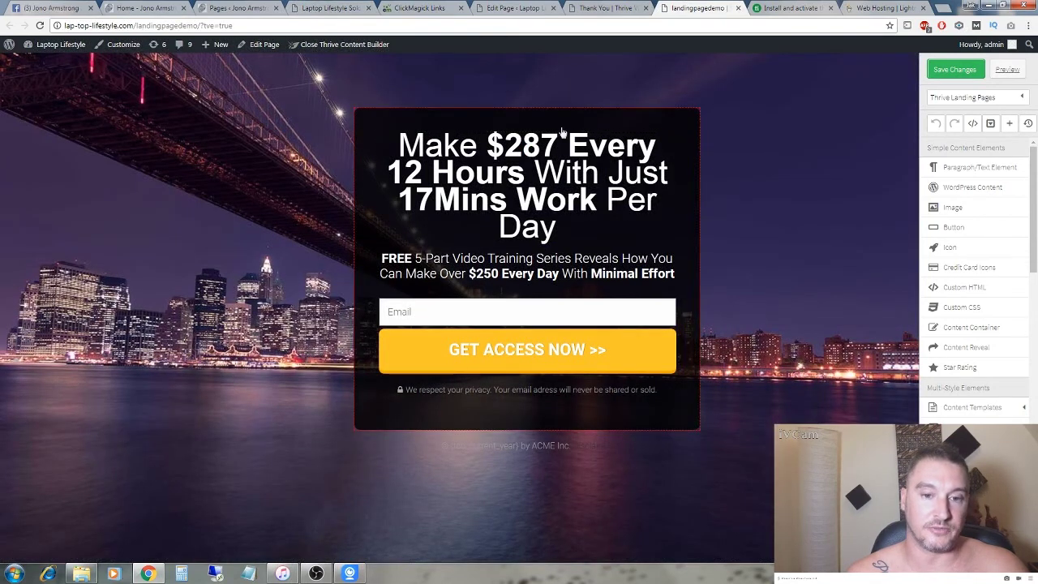
click(335, 7)
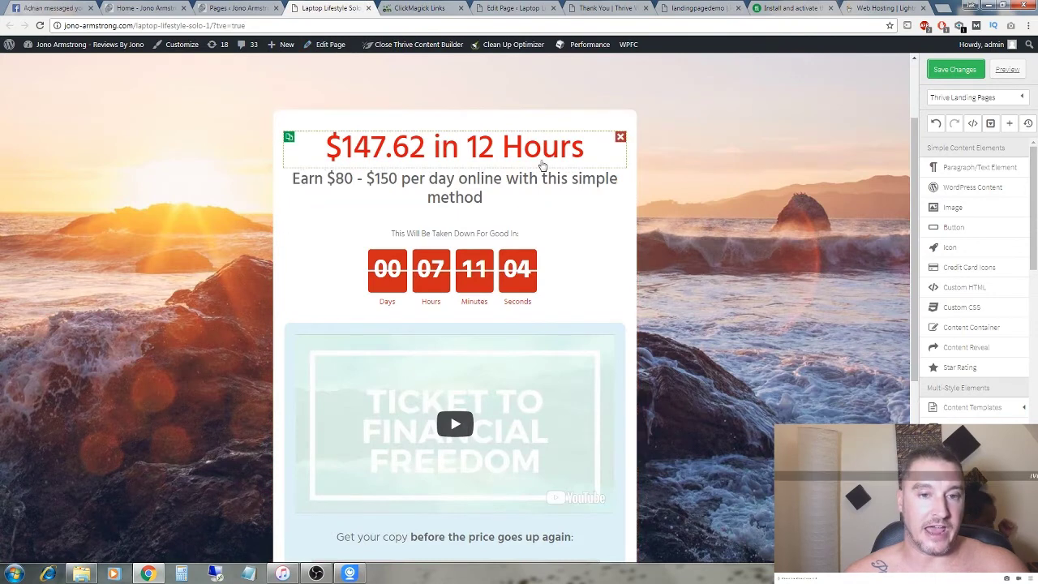
Switch to ClickMagick, filter the tracking links to the Bing PPC group and open the landing page test demo link's settings
mouse_move(353, 47)
click(417, 8)
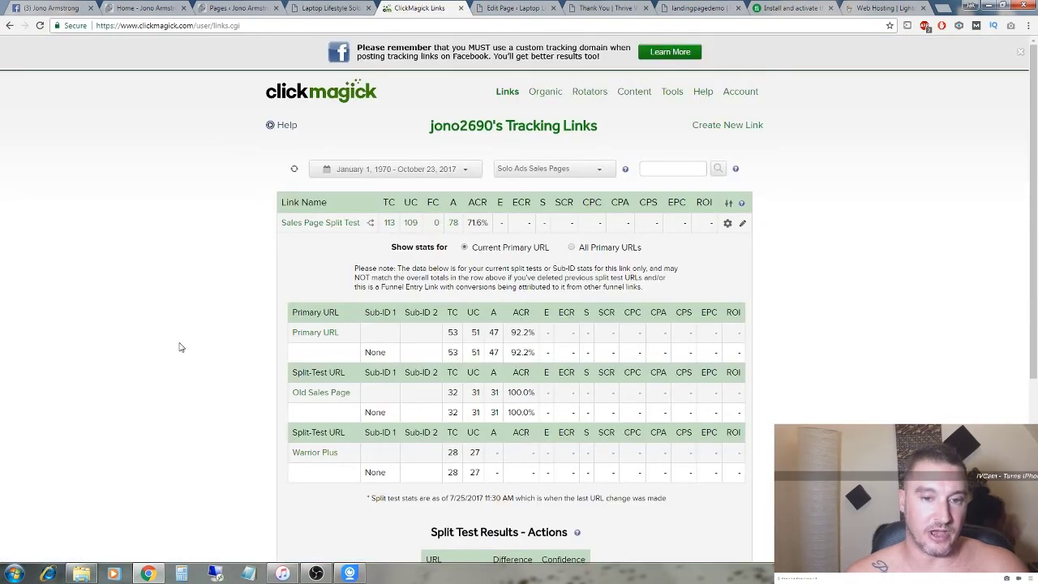
click(541, 169)
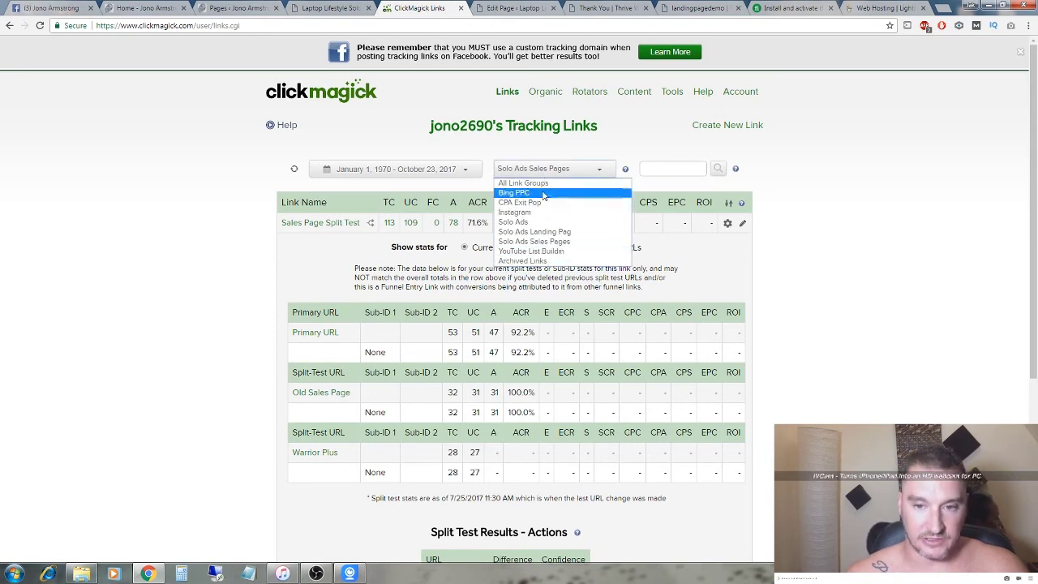
click(542, 193)
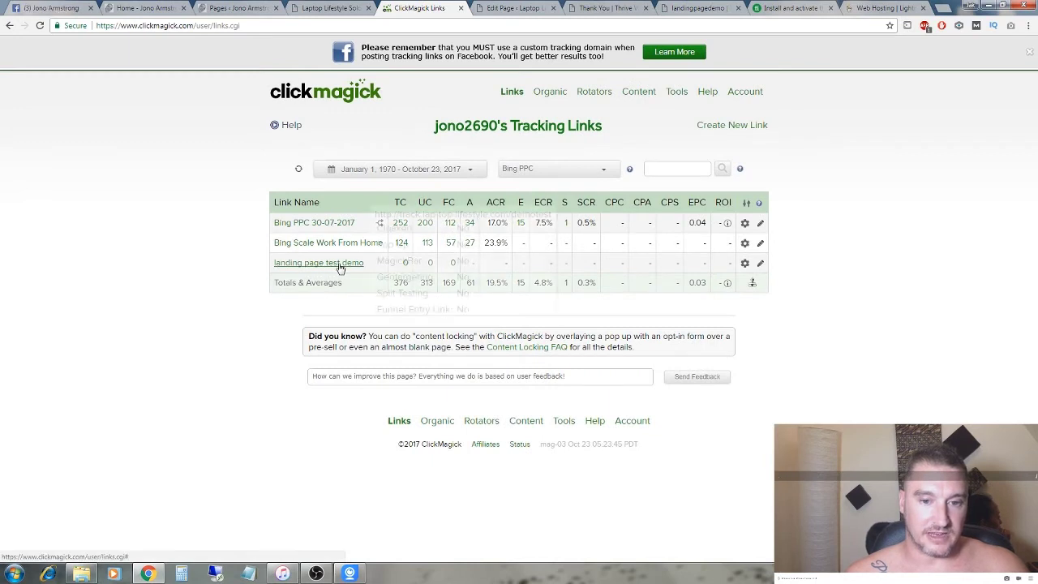
click(338, 268)
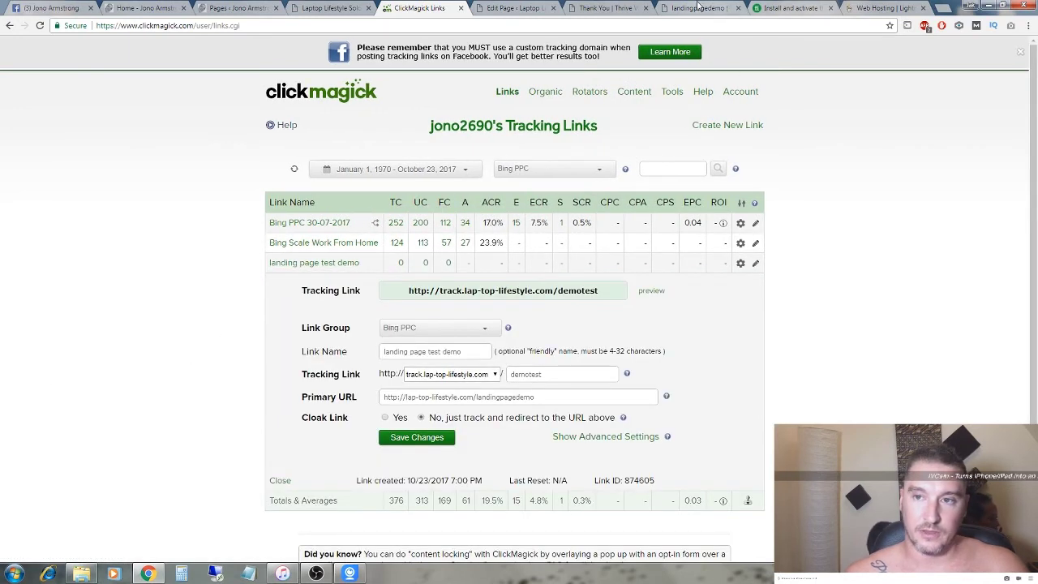
Check the landingpagedemo page's web address against the Primary URL of the landing page test demo link
click(697, 8)
drag(198, 26, 62, 25)
click(417, 8)
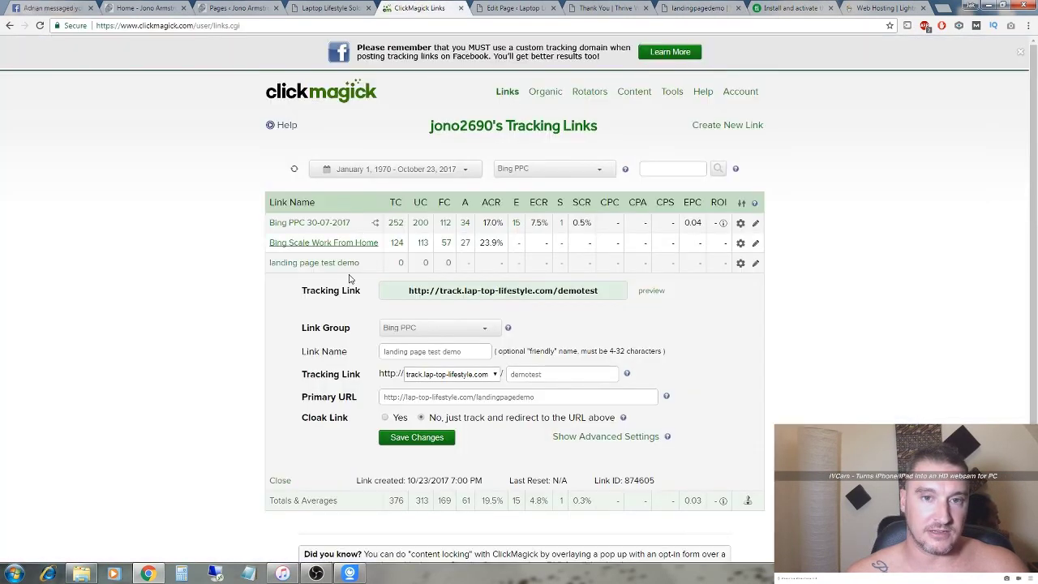
drag(536, 396, 381, 396)
click(786, 354)
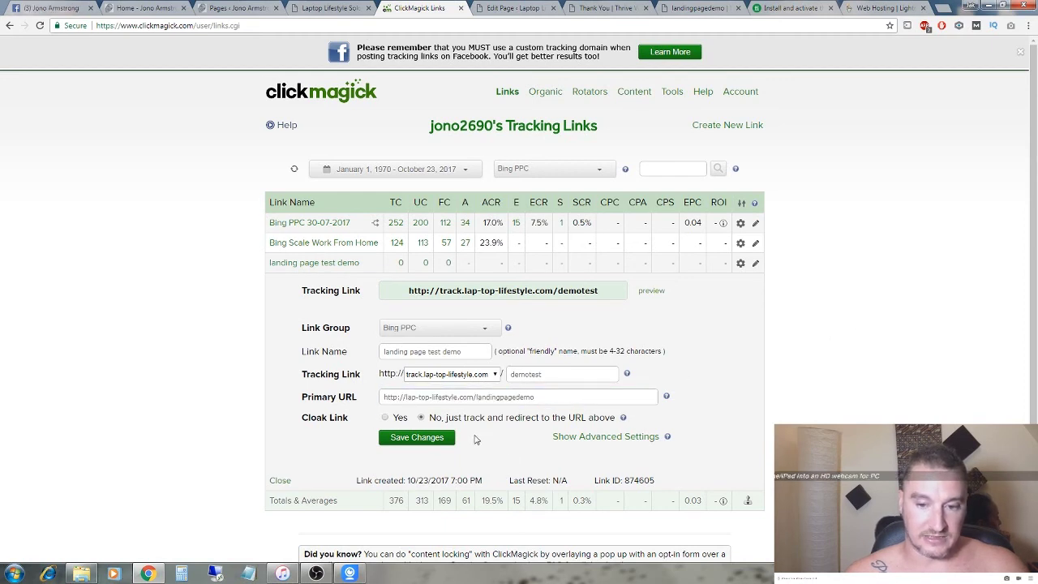
triple_click(545, 397)
mouse_move(539, 396)
mouse_down()
mouse_move(420, 398)
mouse_move(556, 399)
mouse_up()
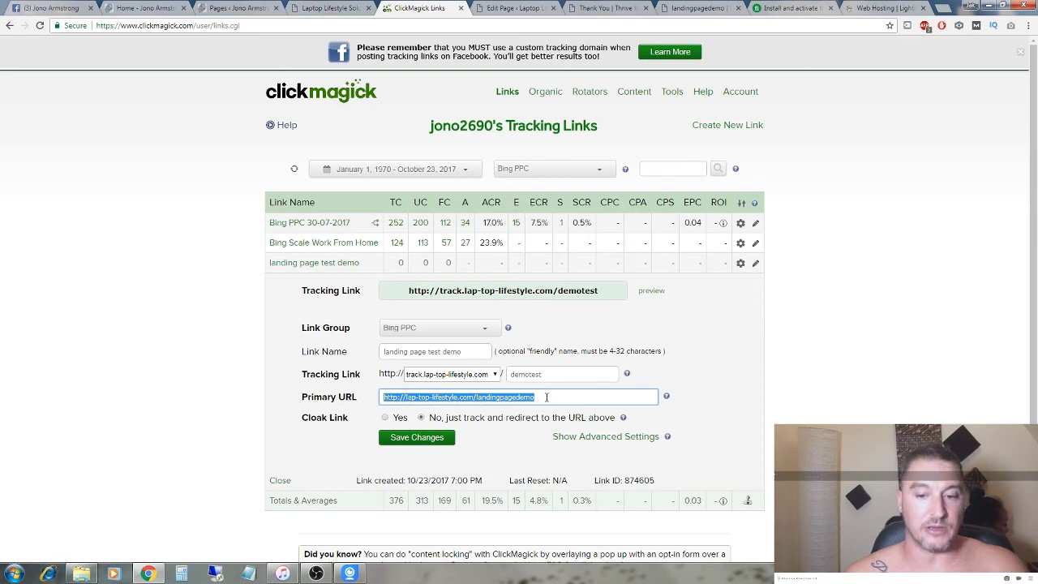
click(675, 341)
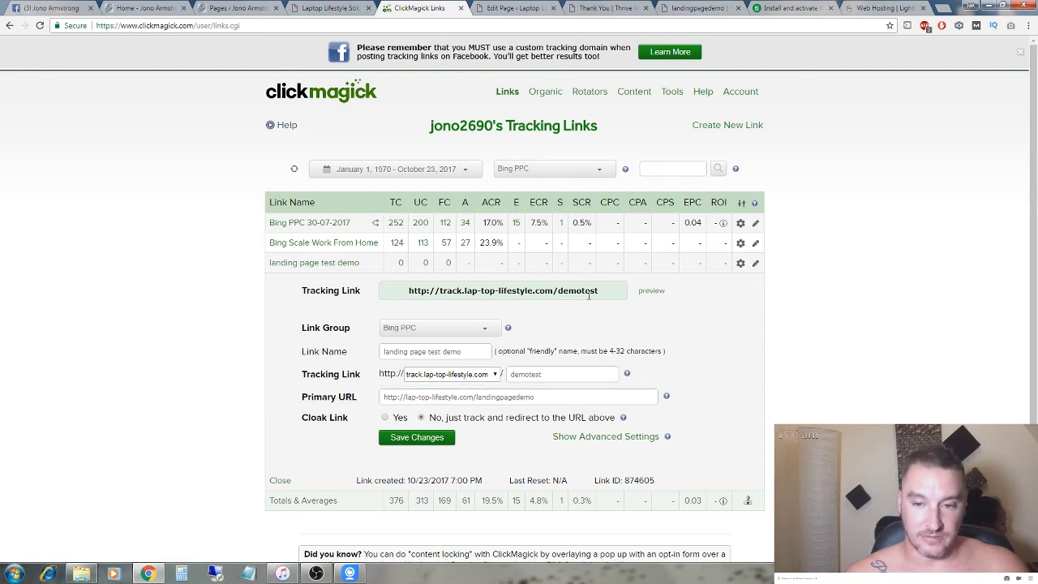
Examine the demotest tracking link and its Primary URL, rechecking the address of the landingpagedemo page
drag(600, 290, 400, 289)
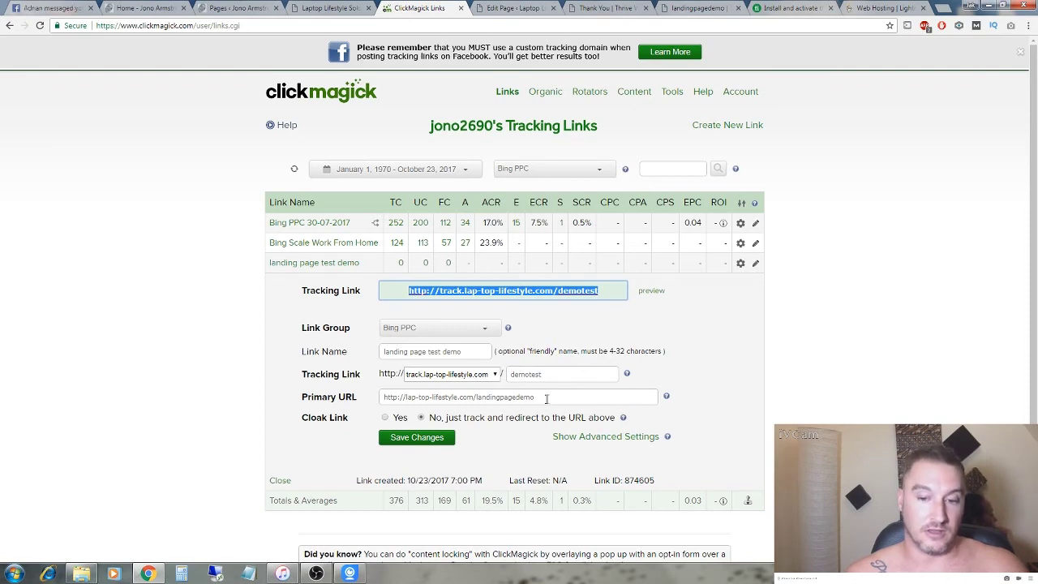
click(535, 397)
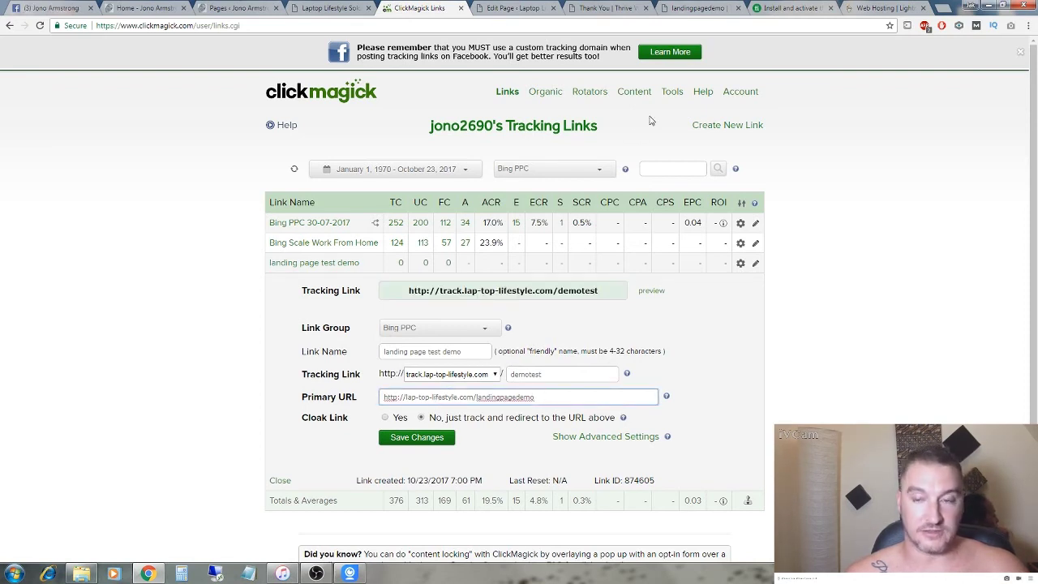
click(700, 10)
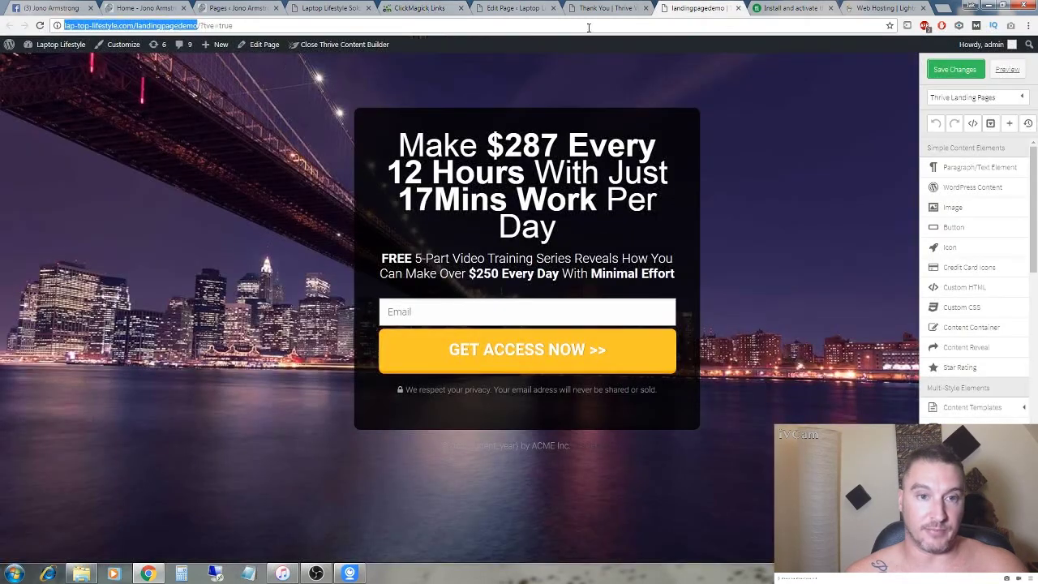
drag(197, 25, 73, 18)
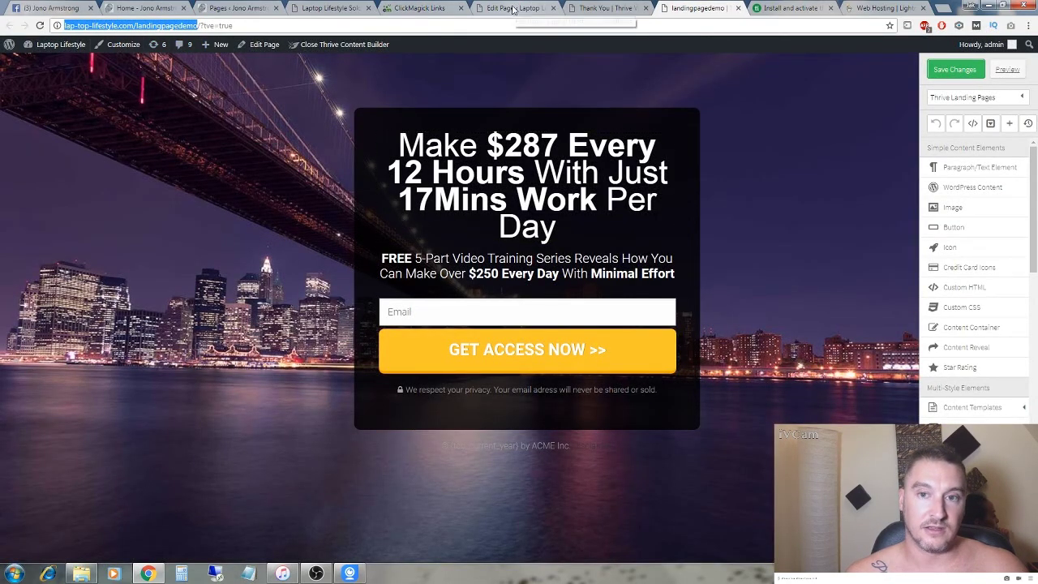
click(417, 9)
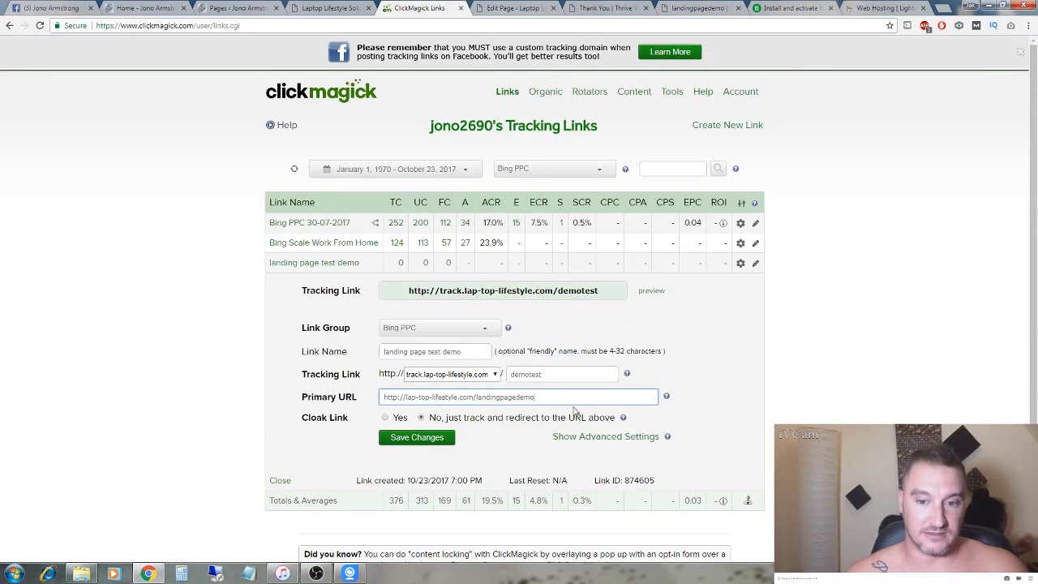
click(454, 396)
click(755, 353)
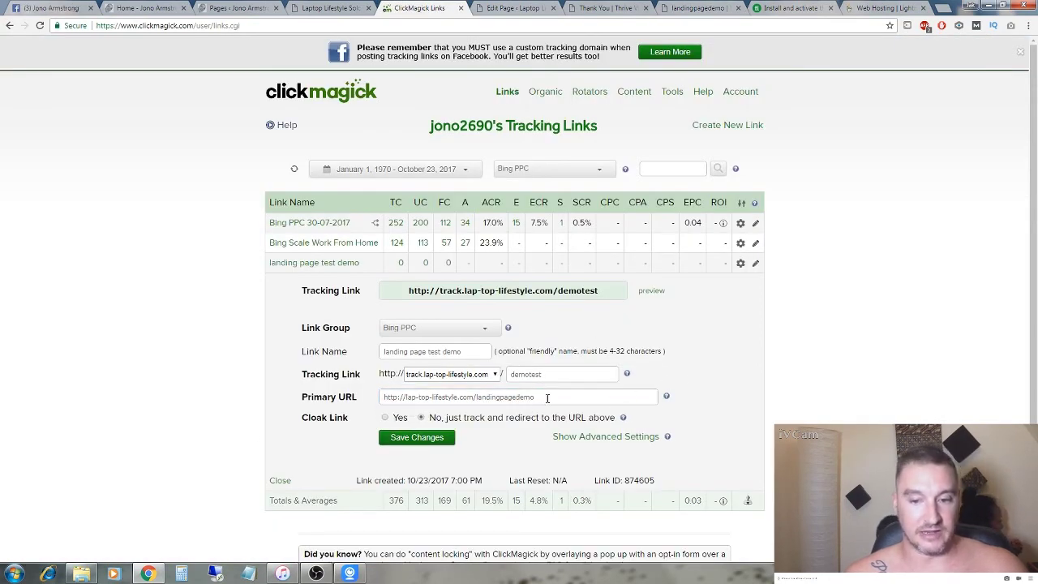
click(421, 397)
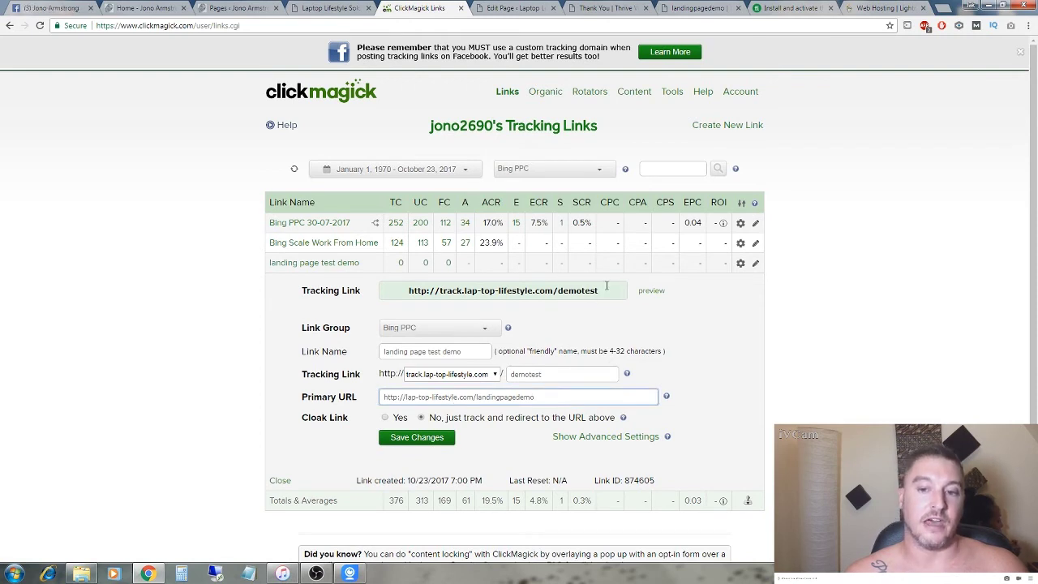
click(434, 464)
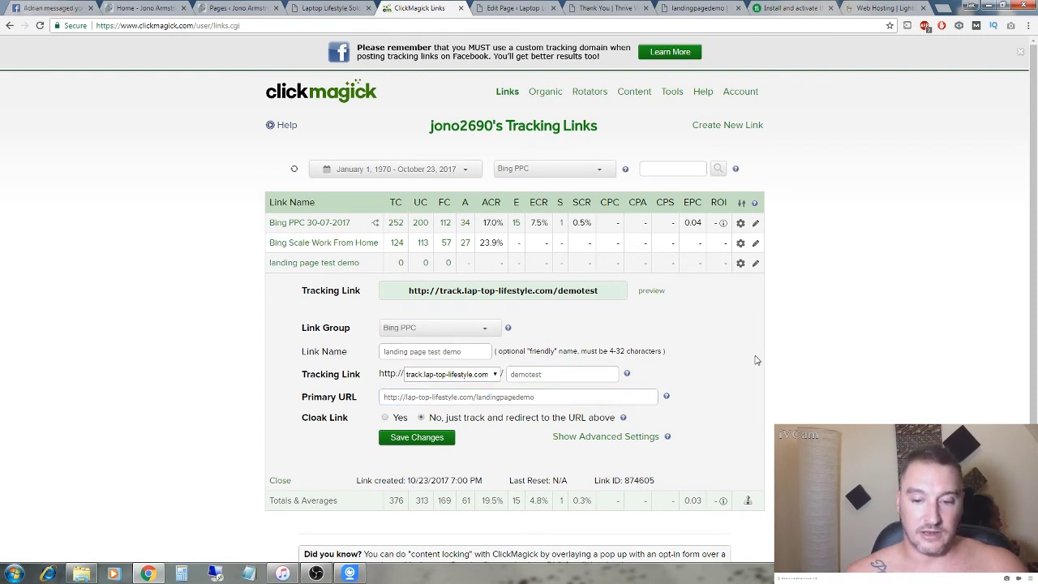
click(410, 438)
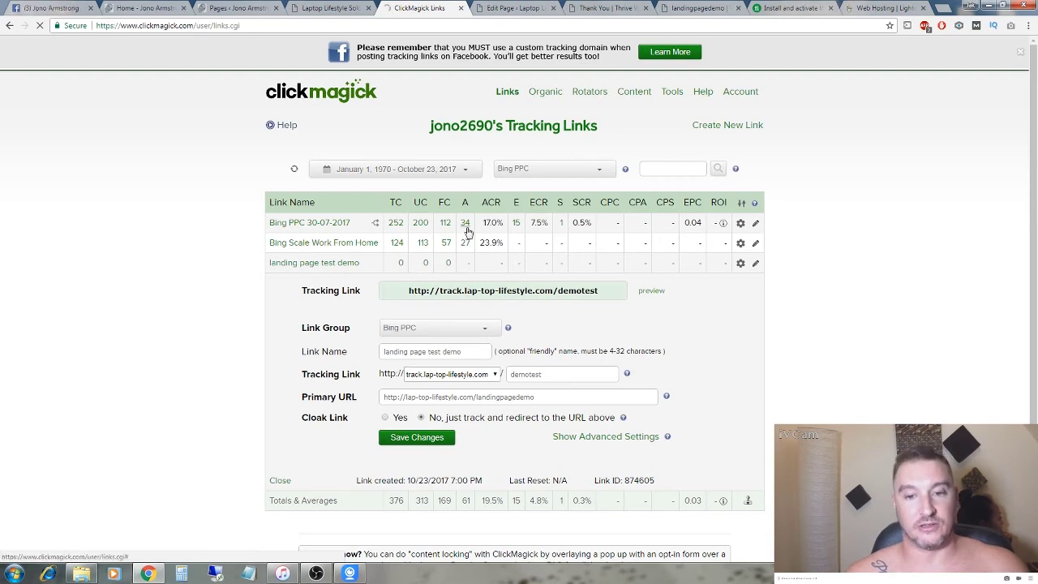
View the Laptop Lifestyle Solo 1 and landingpagedemo pages, and return to the Laptop Lifestyle Solo 1 editor
click(331, 9)
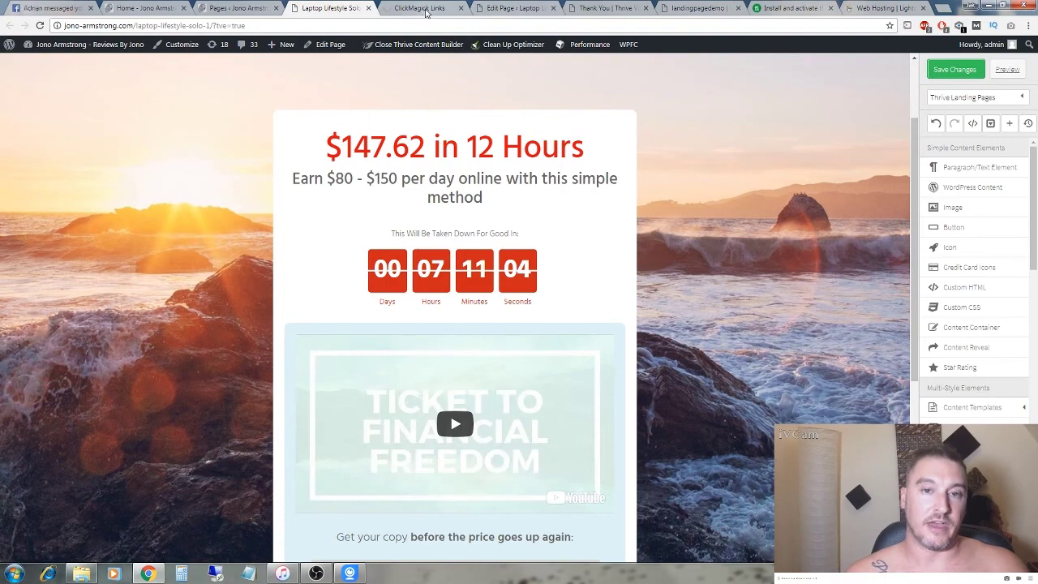
click(694, 9)
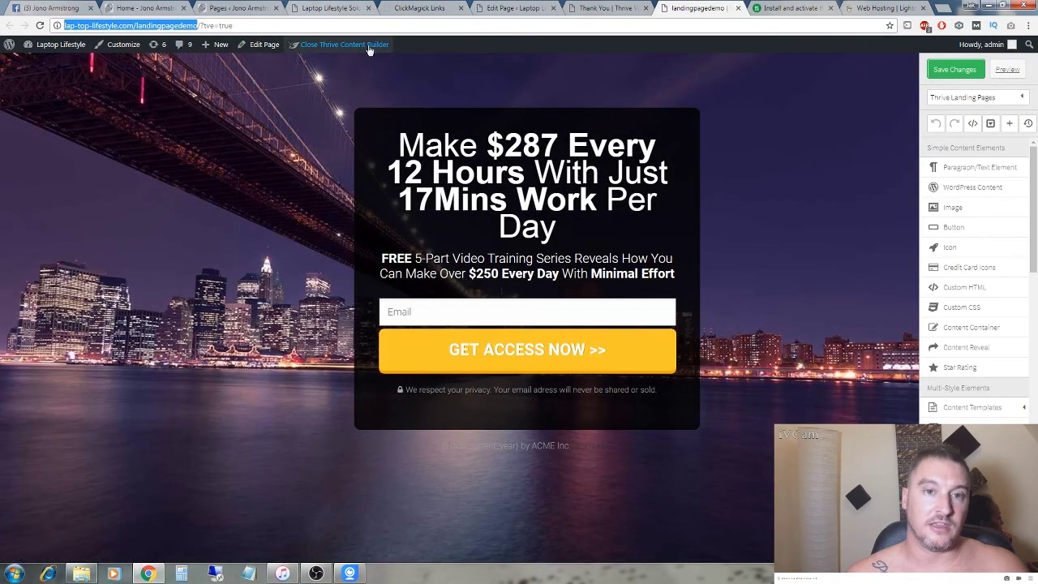
click(325, 8)
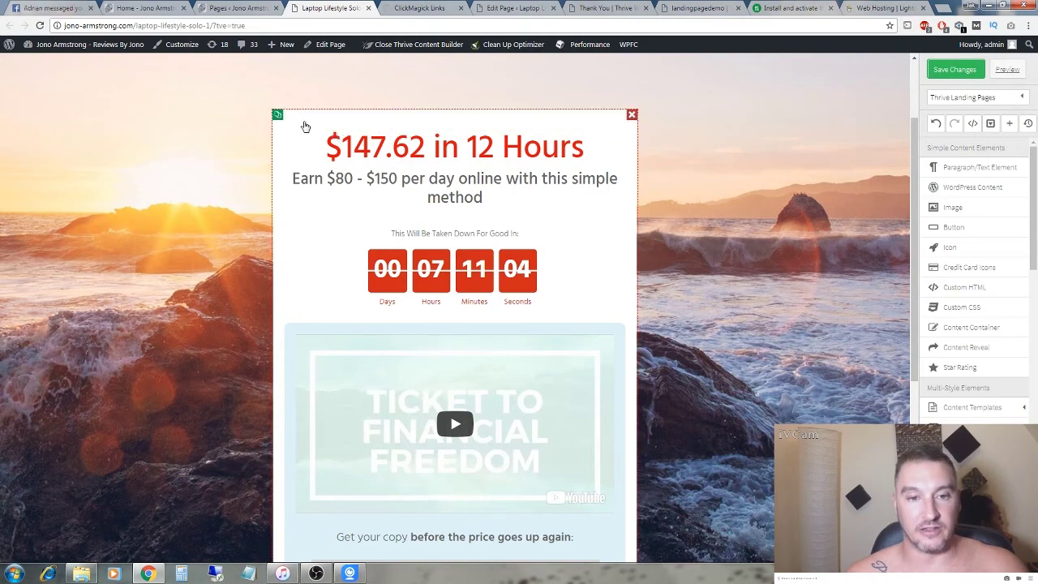
Return to the ClickMagick tracking links and open the Tracking Pixel Builder from the landing page test demo link's conversion tracking
click(414, 10)
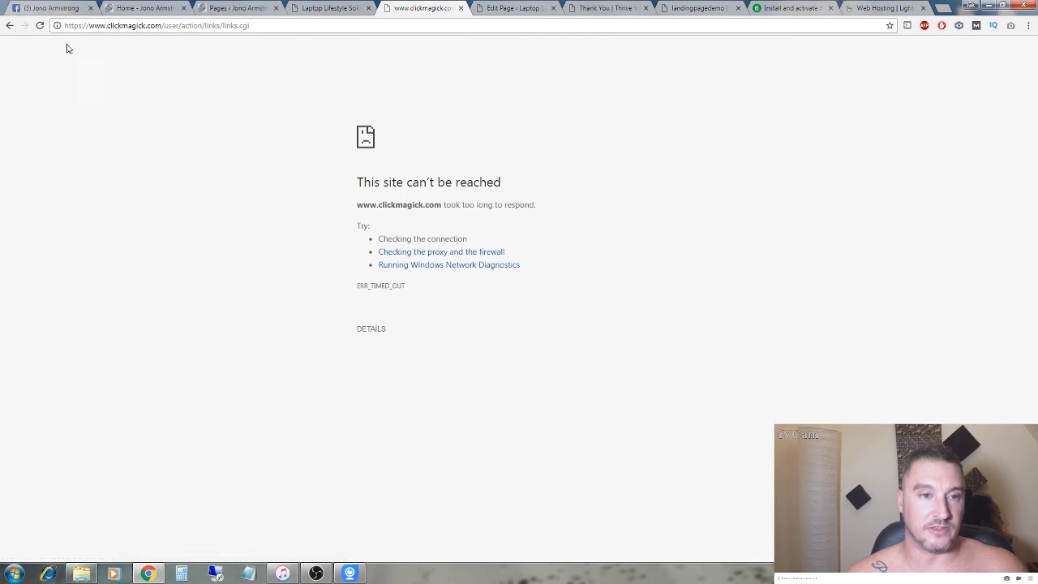
click(39, 26)
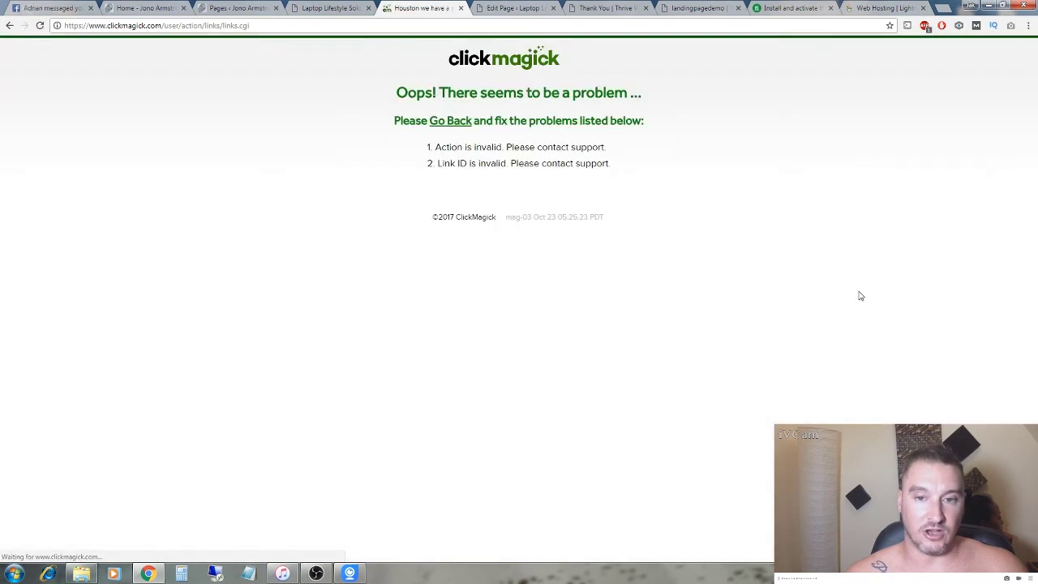
click(448, 122)
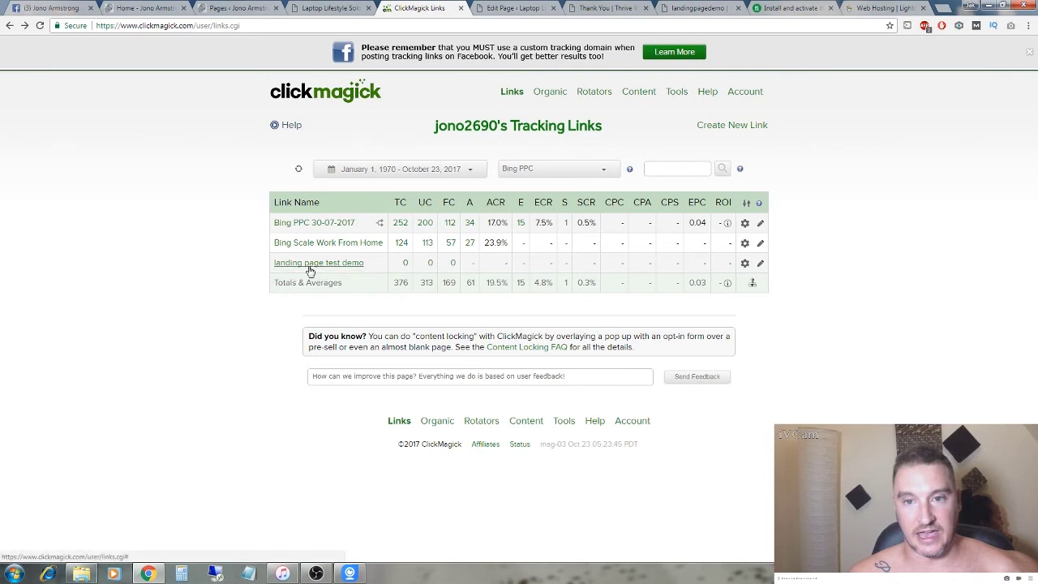
mouse_move(328, 270)
click(744, 266)
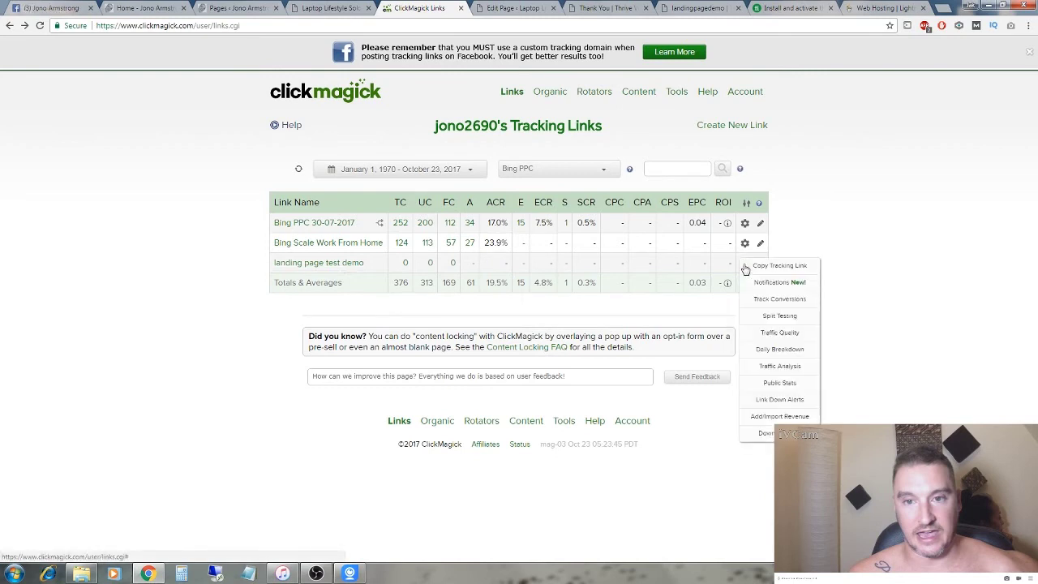
click(772, 300)
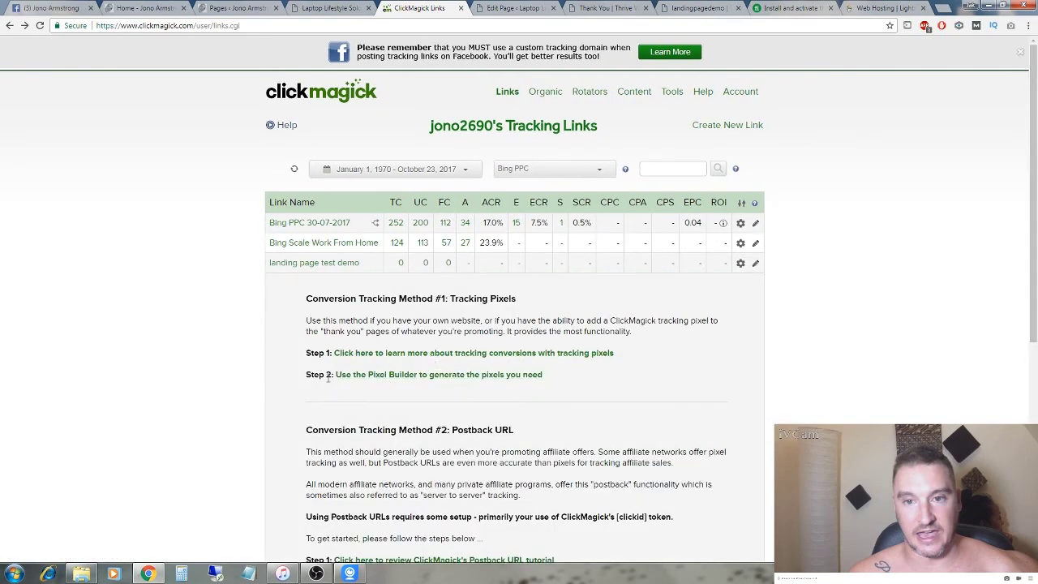
click(371, 378)
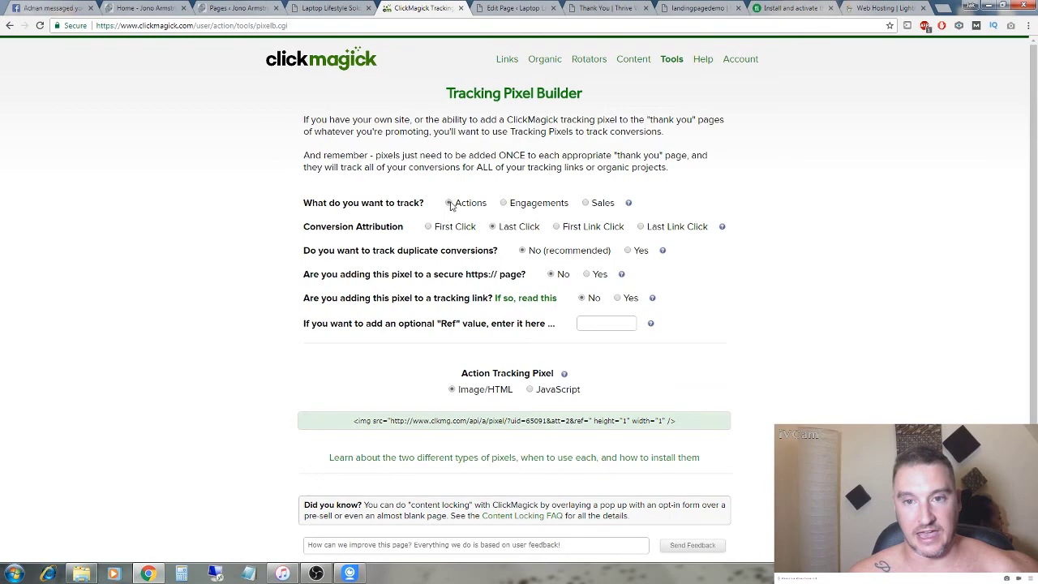
Copy the Image/HTML code of the Action Tracking Pixel
scroll(491, 341, down, 2)
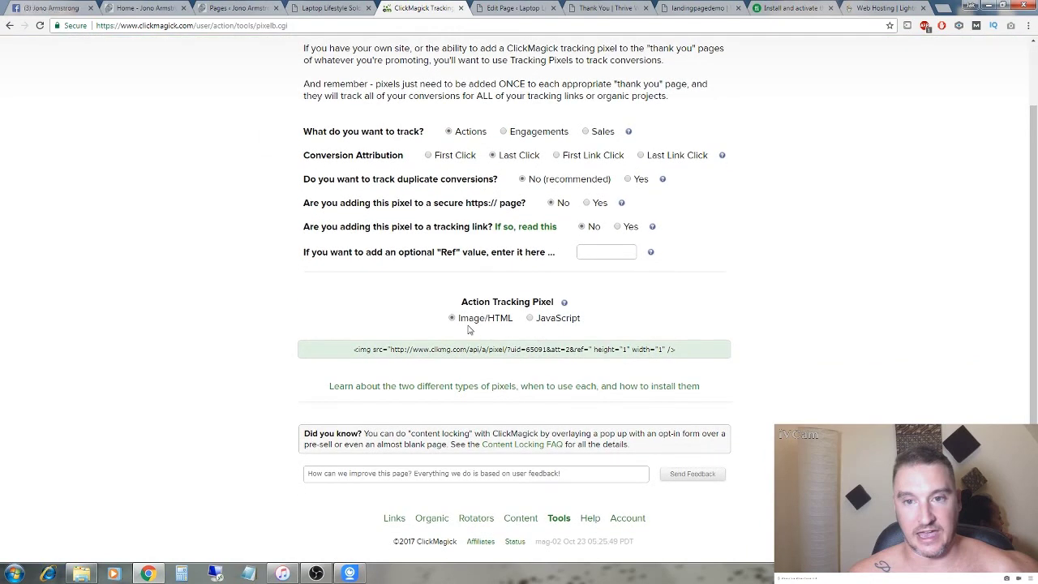
drag(459, 303, 557, 302)
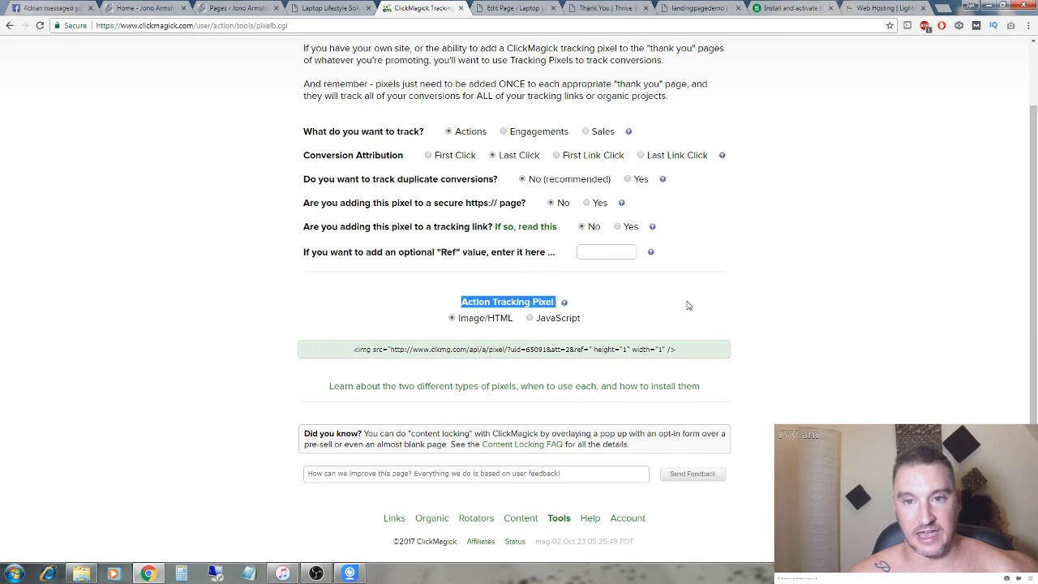
click(535, 301)
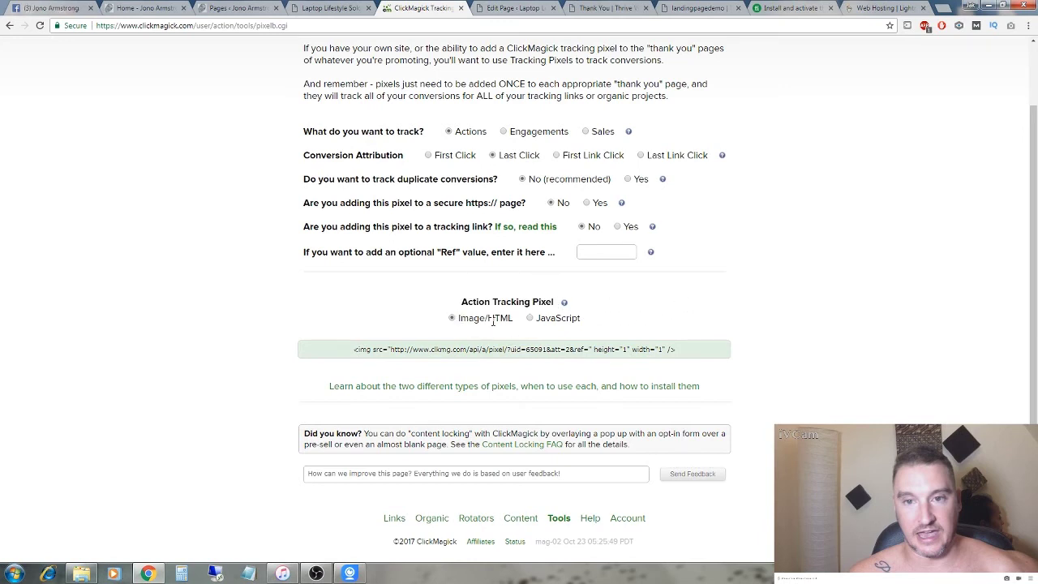
drag(697, 347, 354, 348)
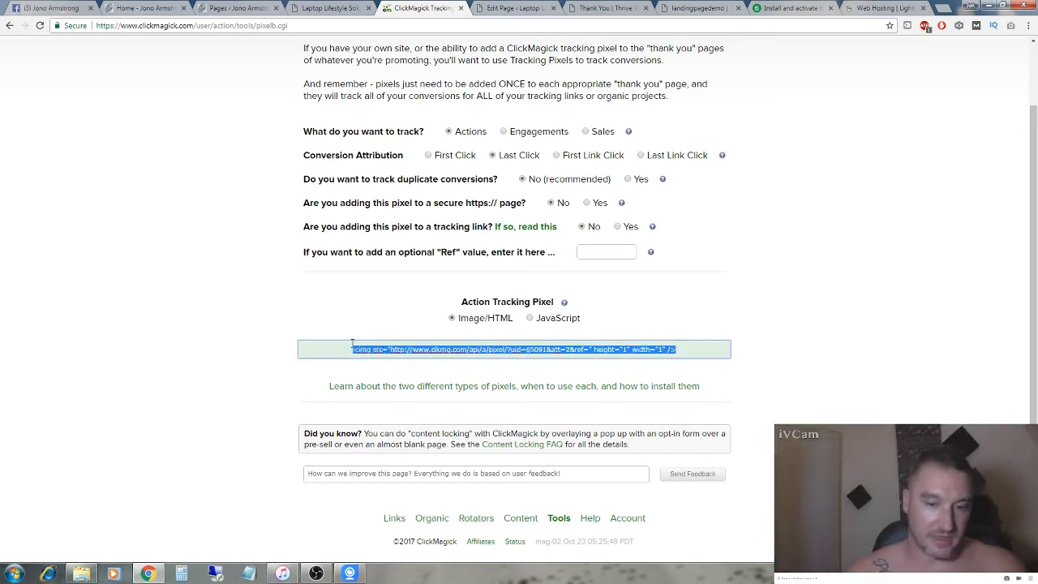
Add the copied action tracking pixel to the header scripts of the Laptop Lifestyle Solo 1 page, and save the page
click(332, 8)
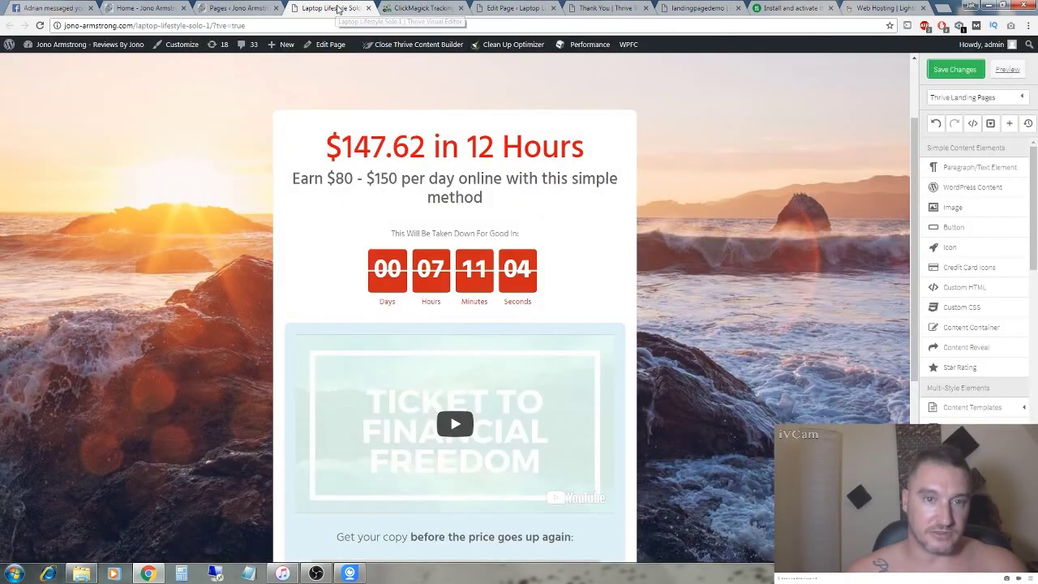
click(985, 98)
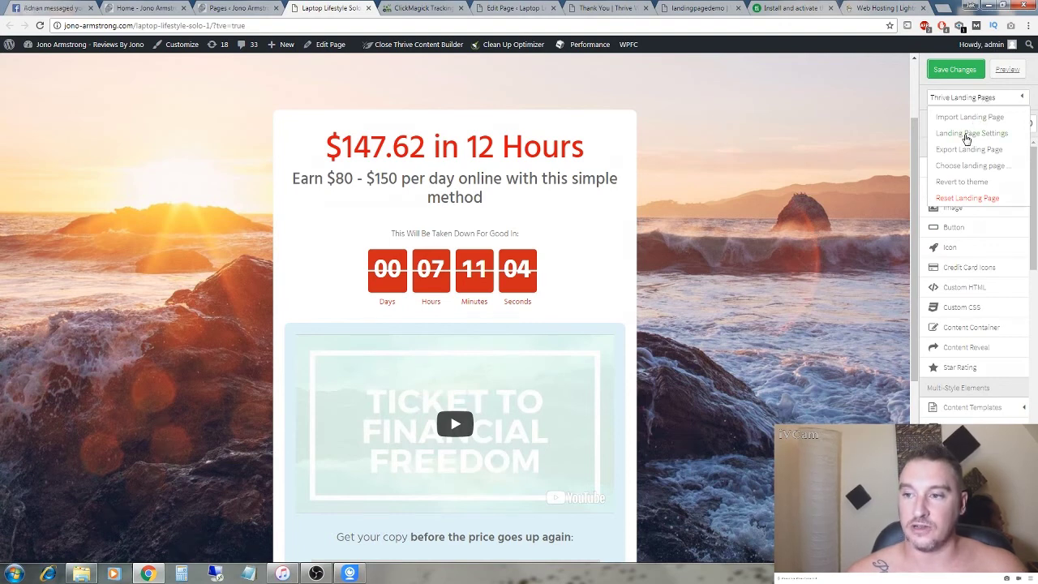
click(965, 136)
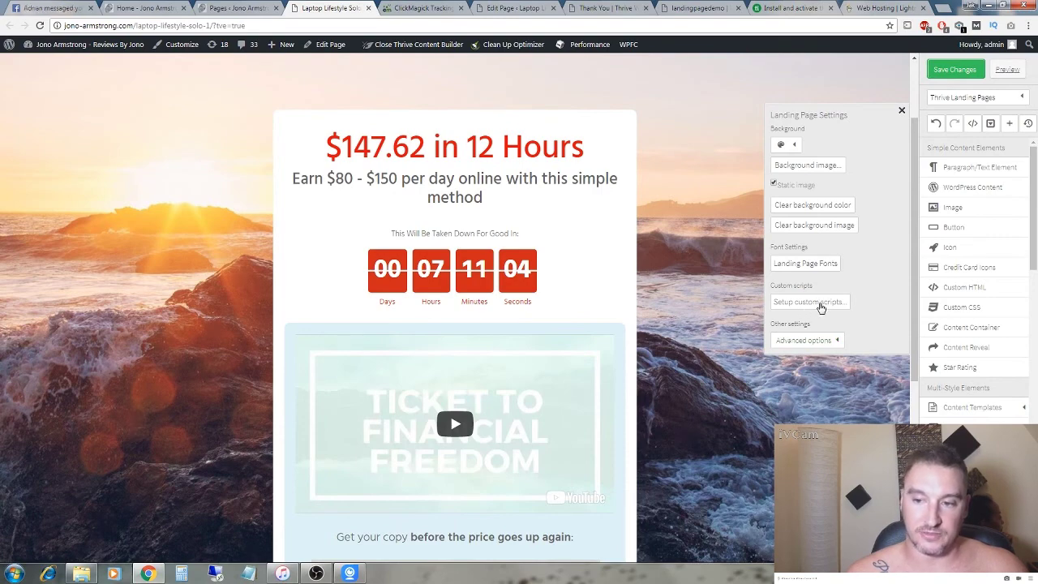
click(820, 303)
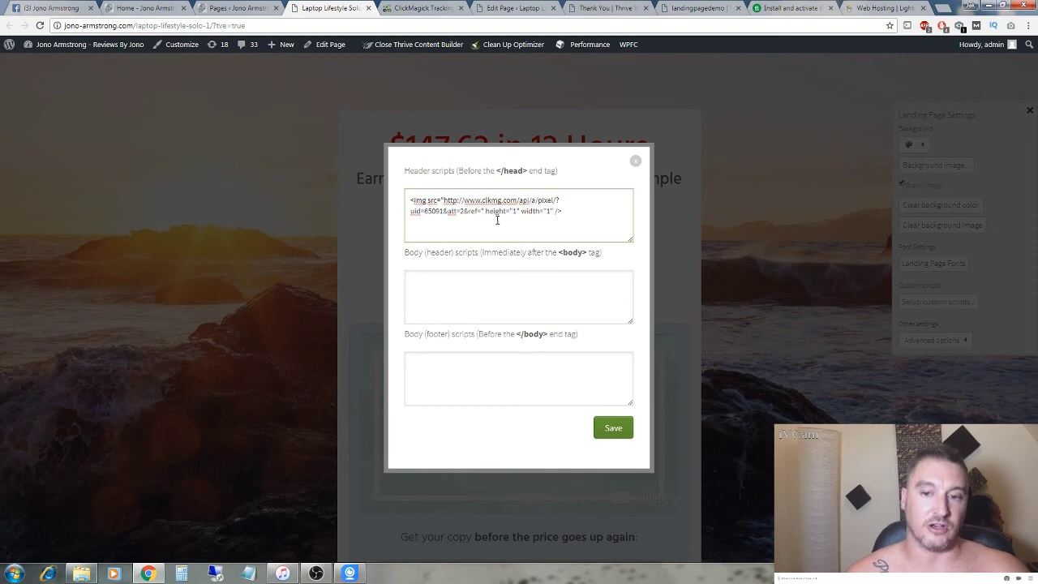
key(ctrl+Tab)
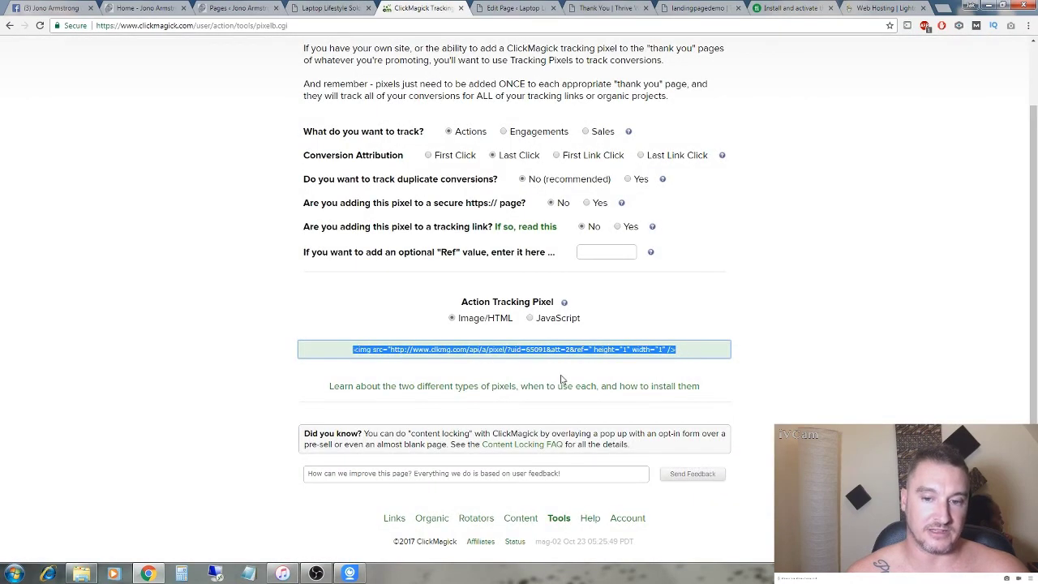
click(323, 11)
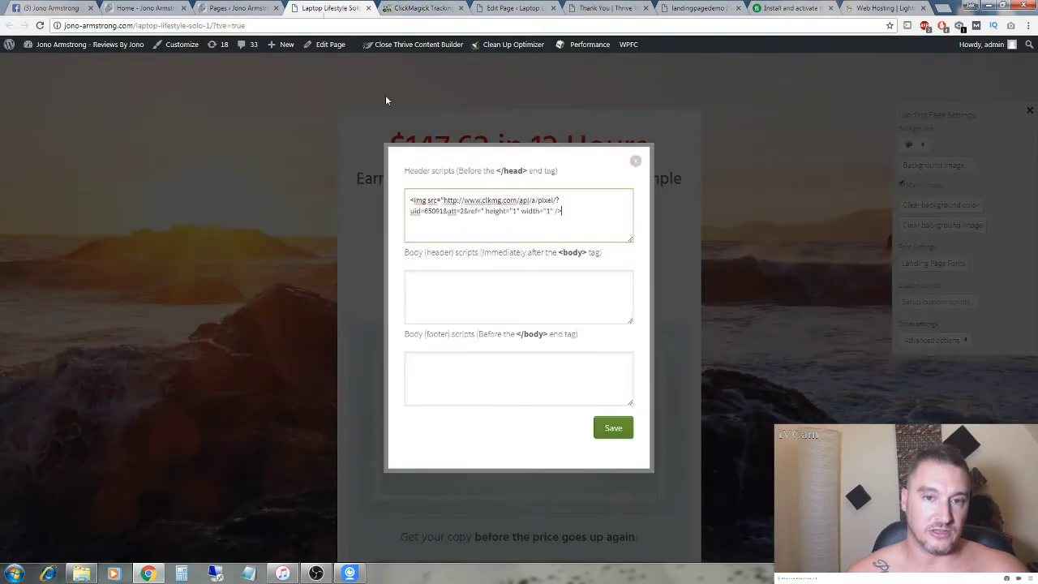
click(616, 429)
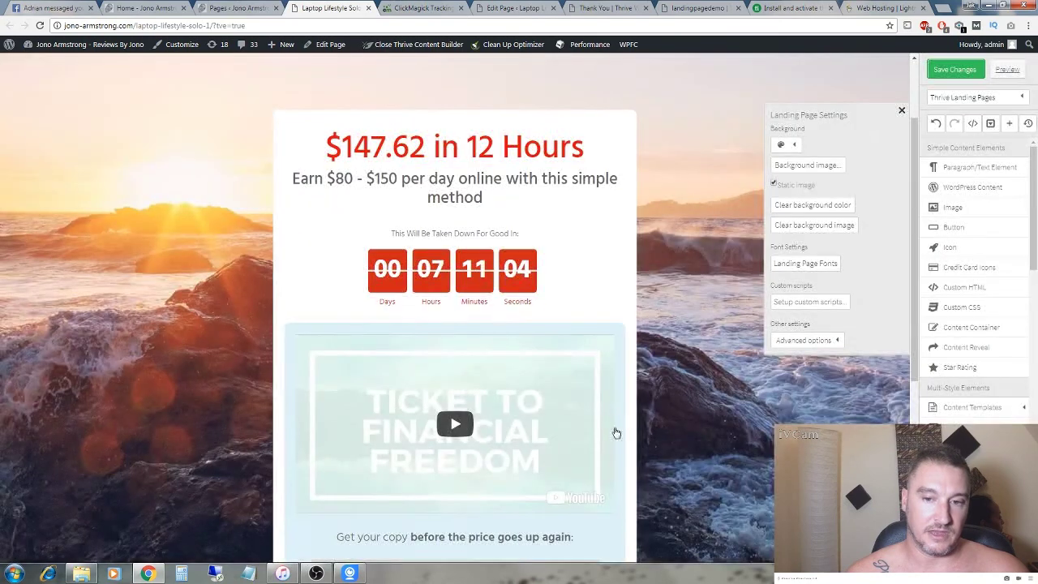
click(955, 71)
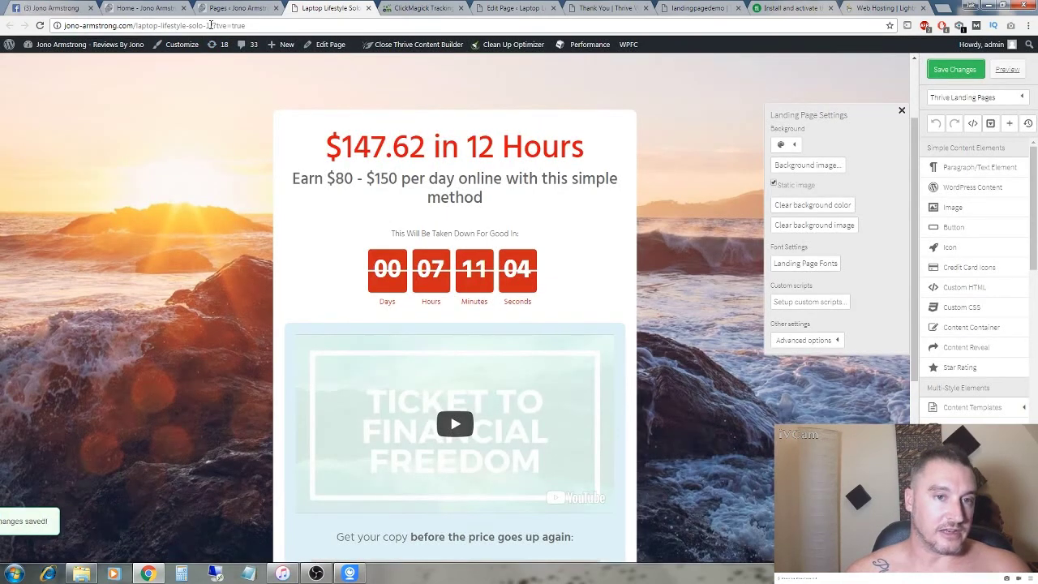
Copy the Laptop Lifestyle Solo 1 page address and enter it as the landingpagedemo opt-in form's Redirect to URL target after signup
drag(212, 26, 63, 28)
key(ctrl+c)
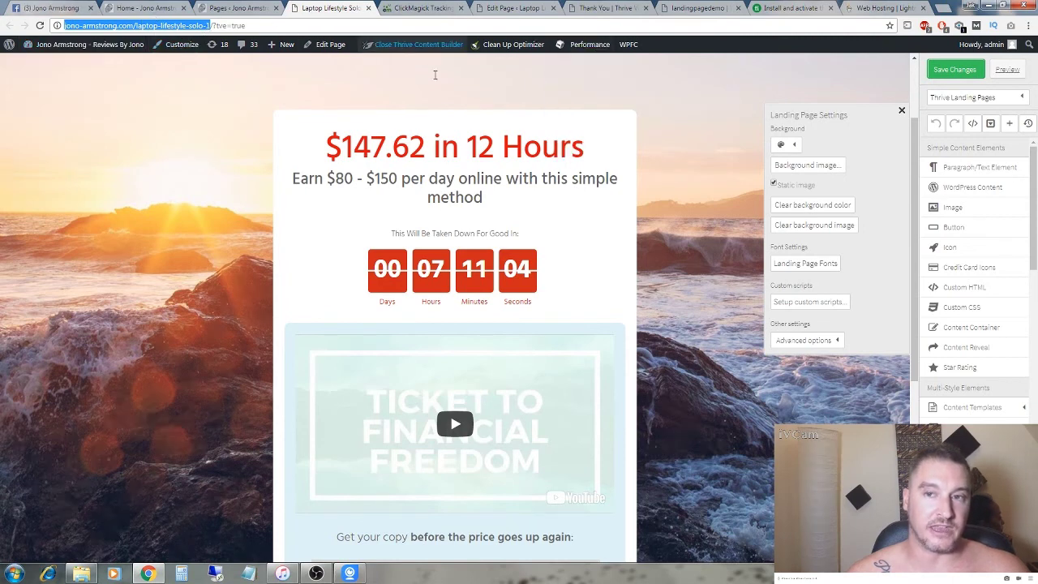
click(704, 10)
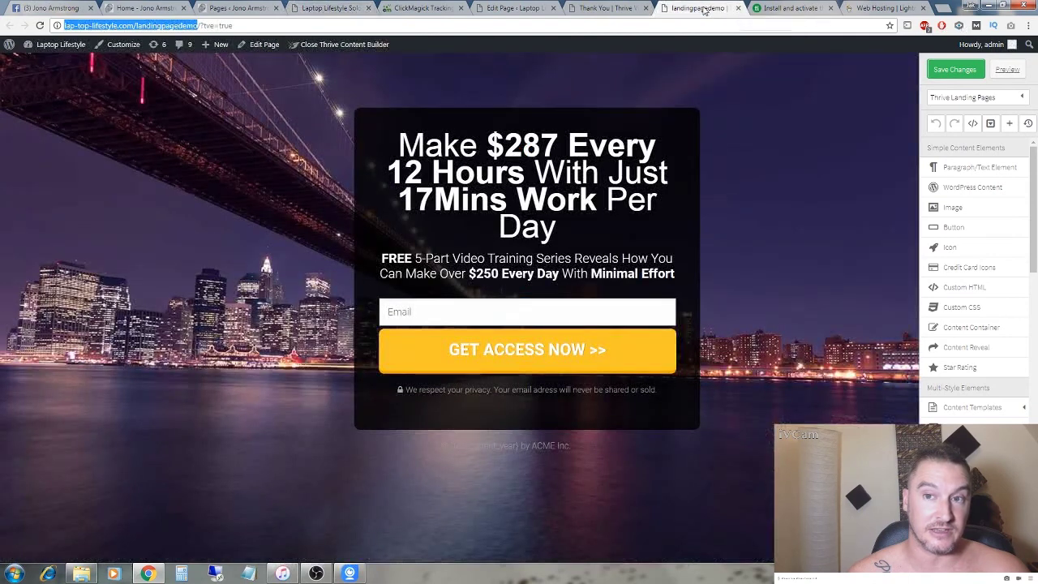
click(449, 315)
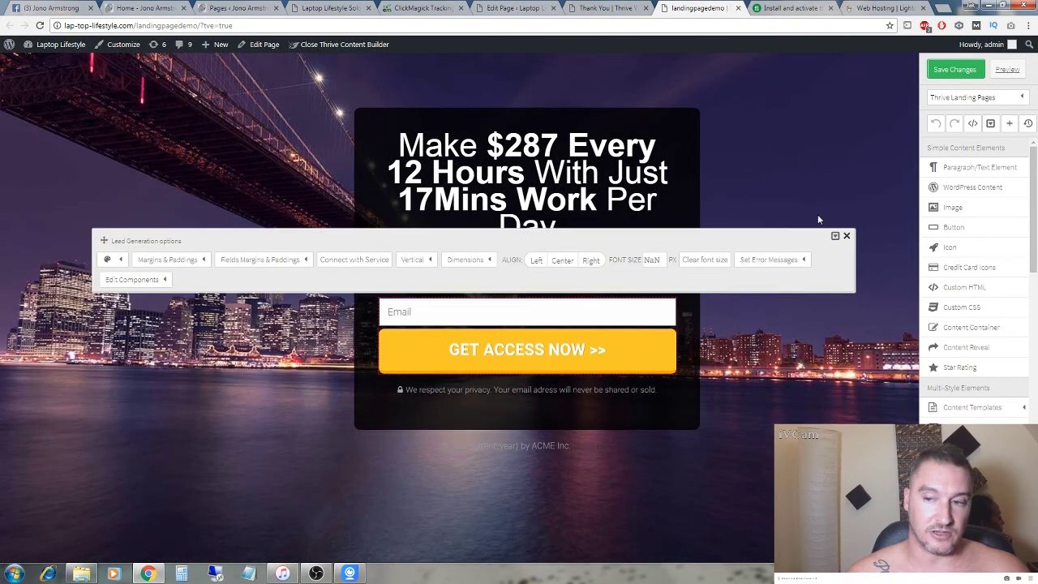
click(846, 235)
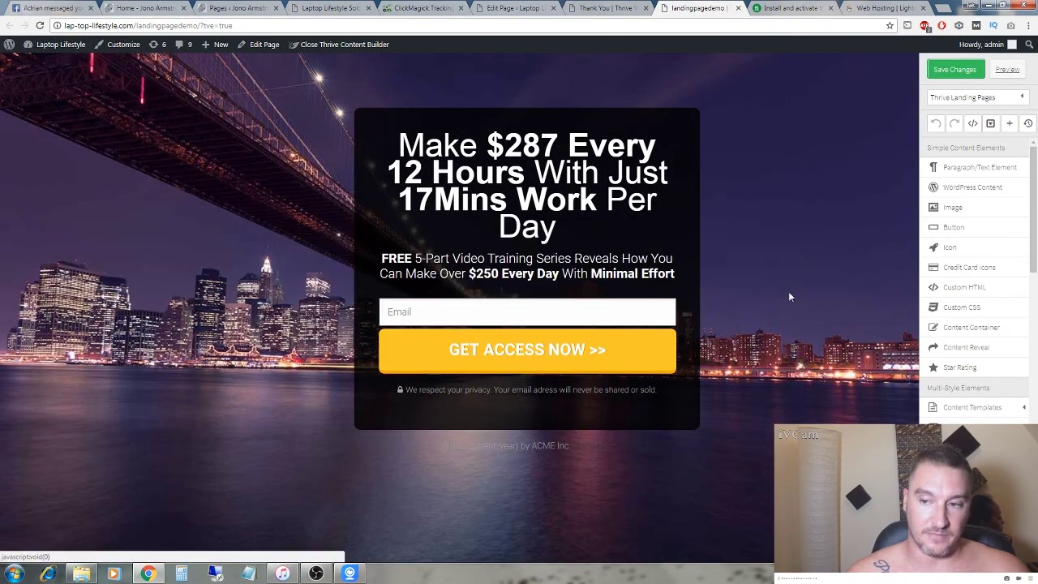
click(447, 312)
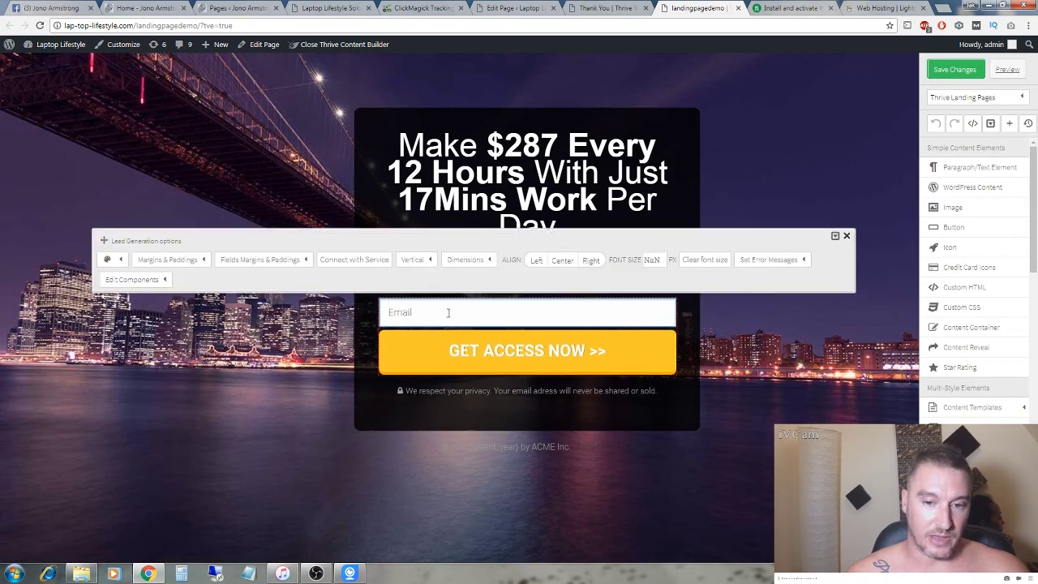
click(363, 261)
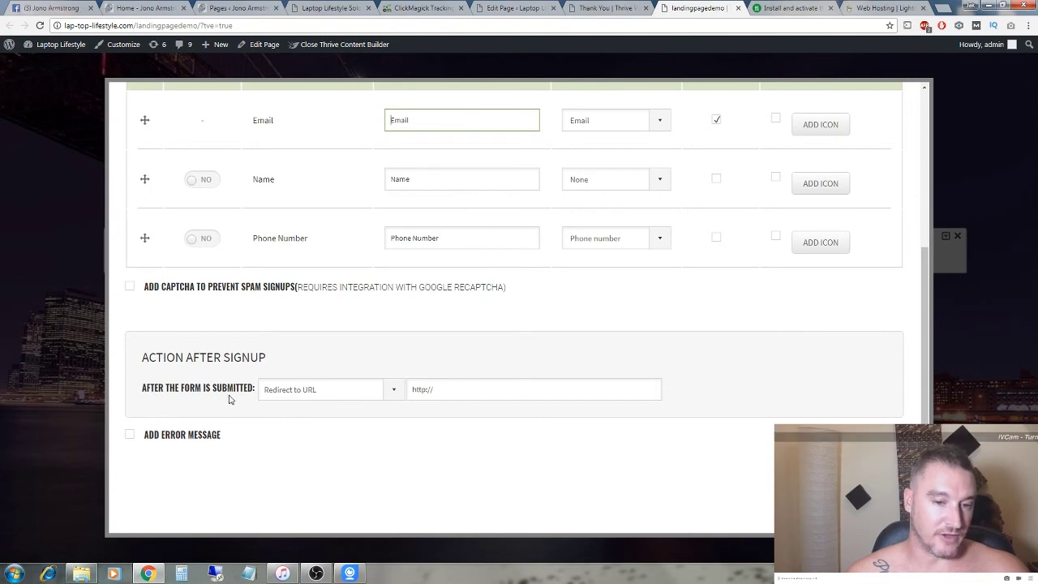
click(374, 395)
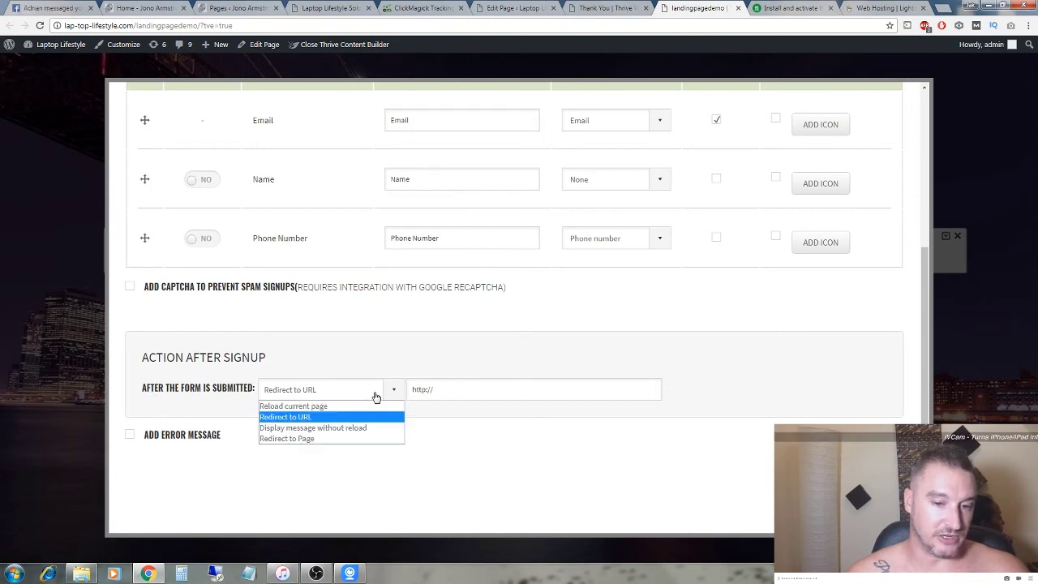
click(288, 417)
click(428, 389)
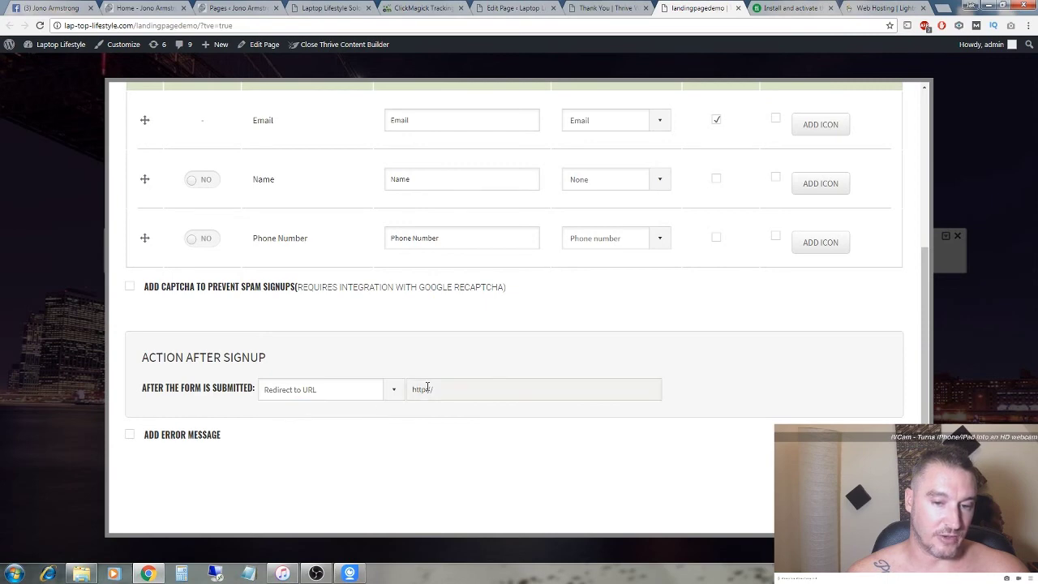
key(ctrl+v)
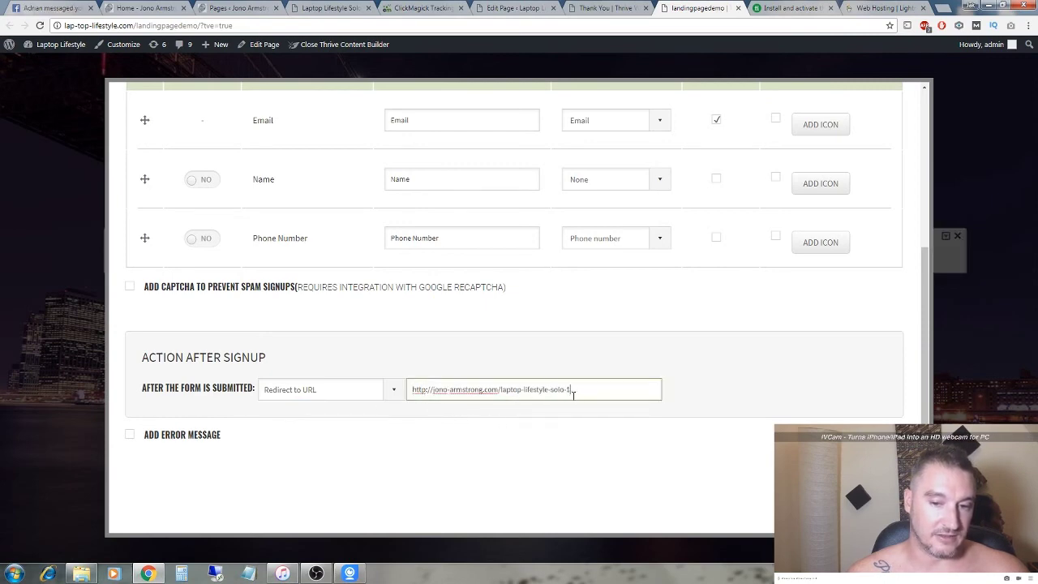
Check the redirect target against the Laptop Lifestyle Solo 1 page address, and close the landingpagedemo form's settings
click(224, 9)
click(171, 11)
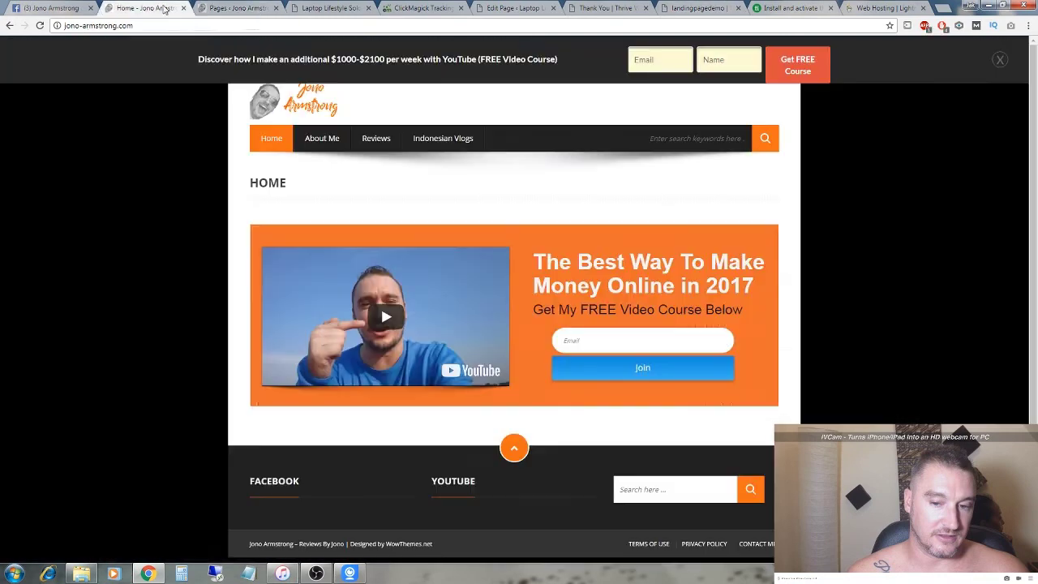
click(316, 8)
drag(65, 25, 209, 26)
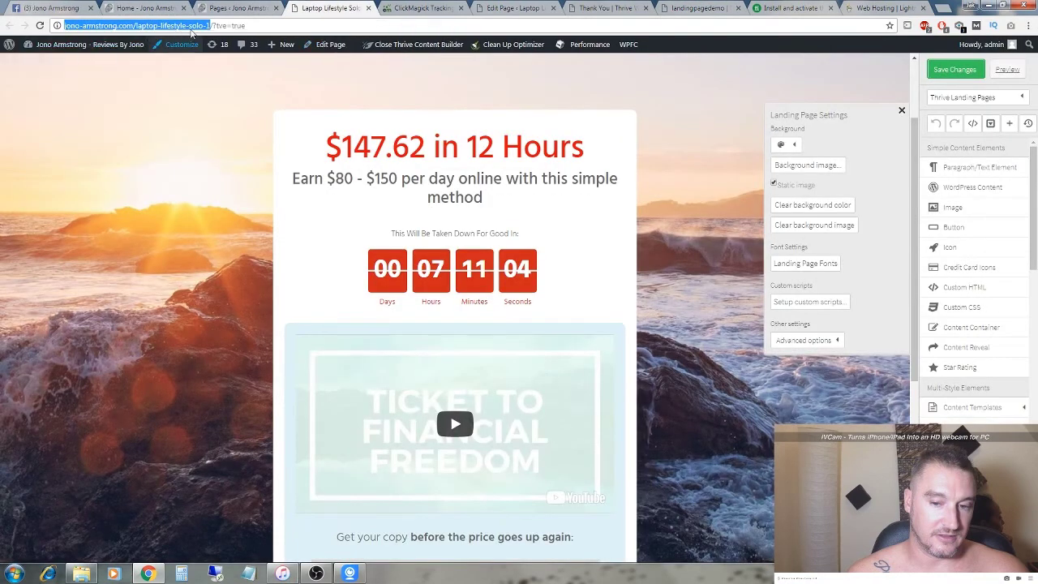
click(699, 9)
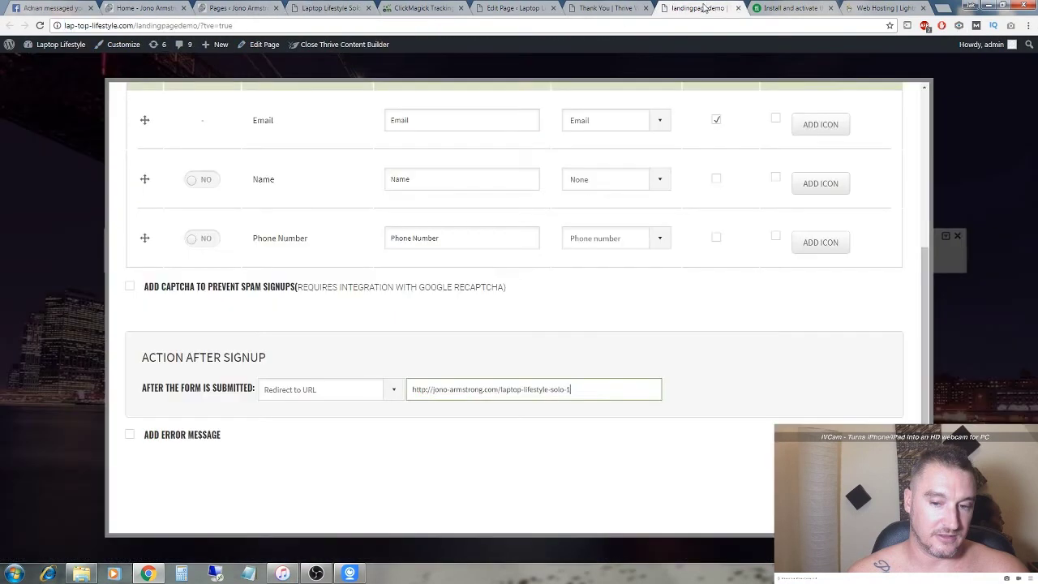
key(Return)
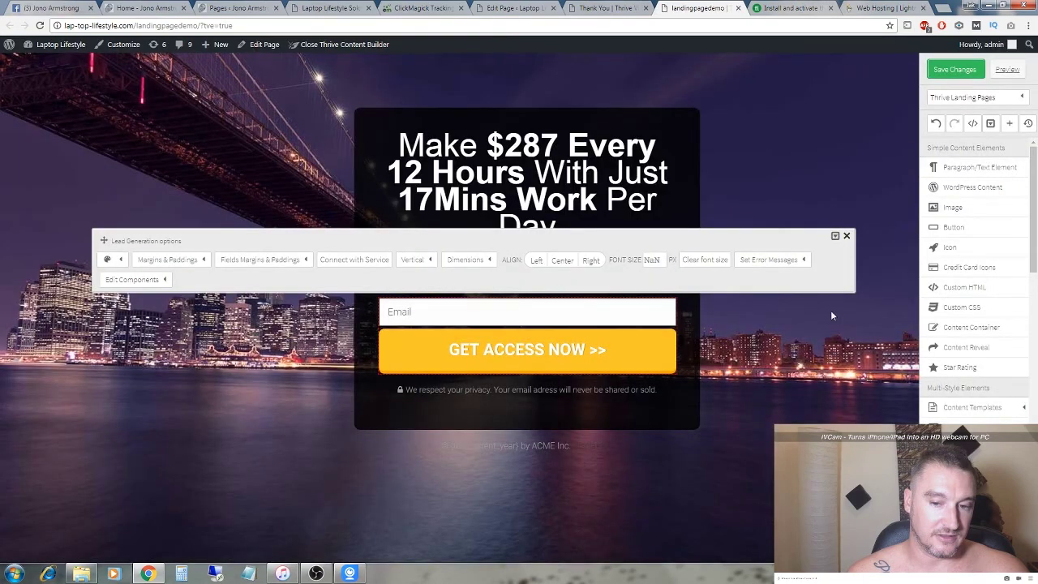
click(848, 237)
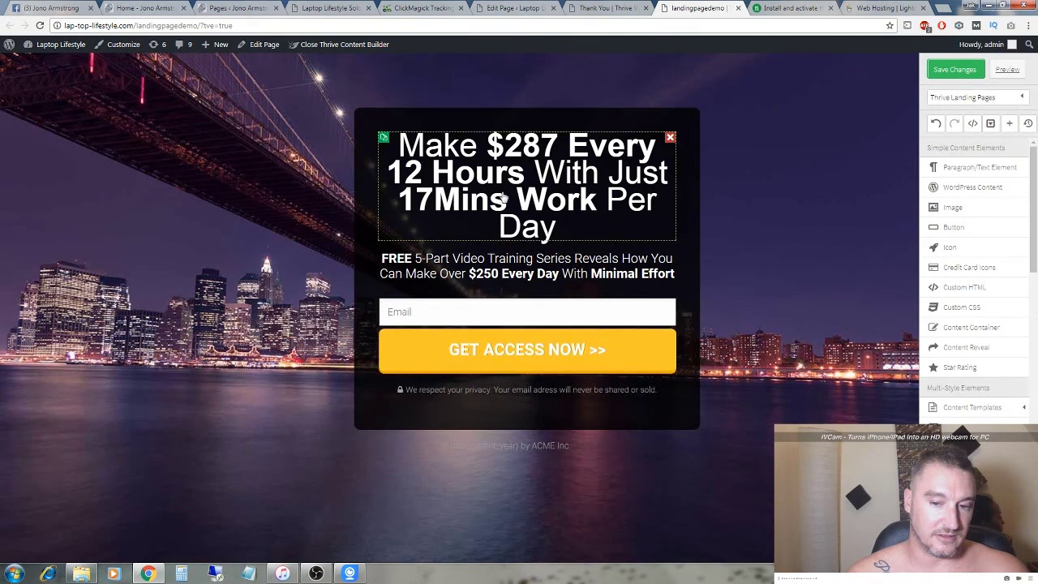
Switch to ClickMagick and open the list of tracking links
click(327, 7)
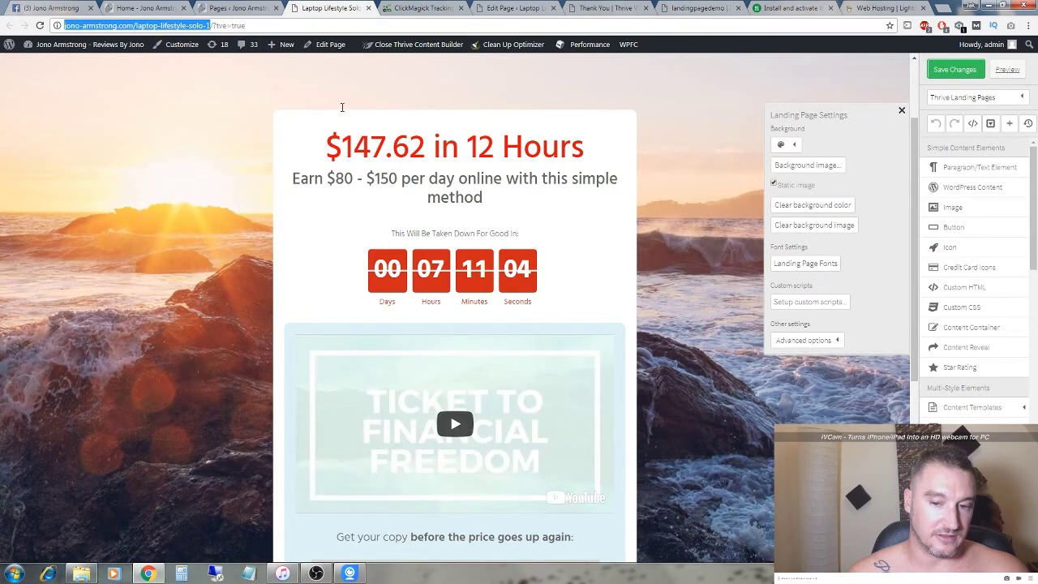
click(422, 8)
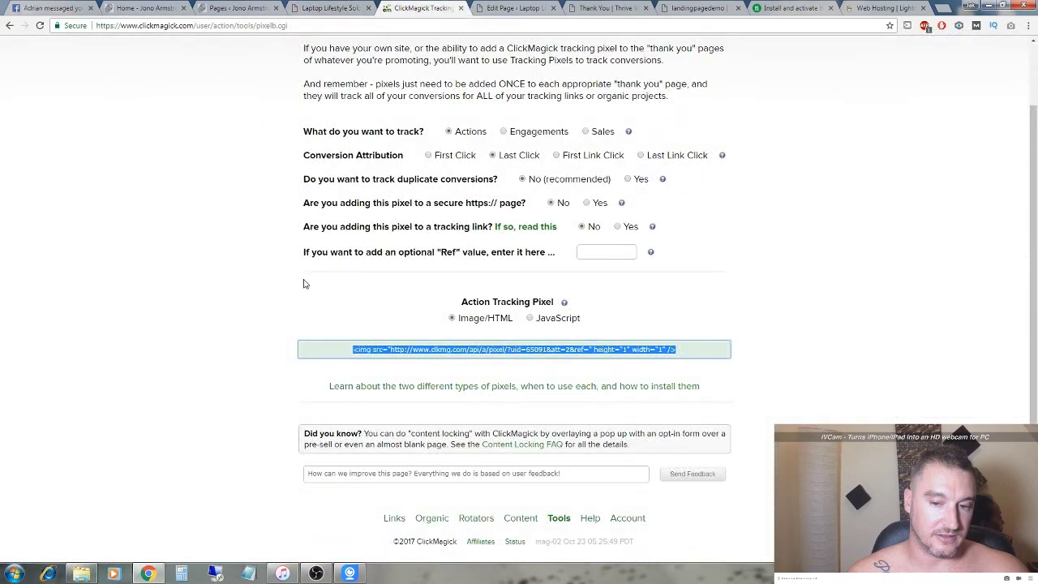
scroll(258, 298, up, 2)
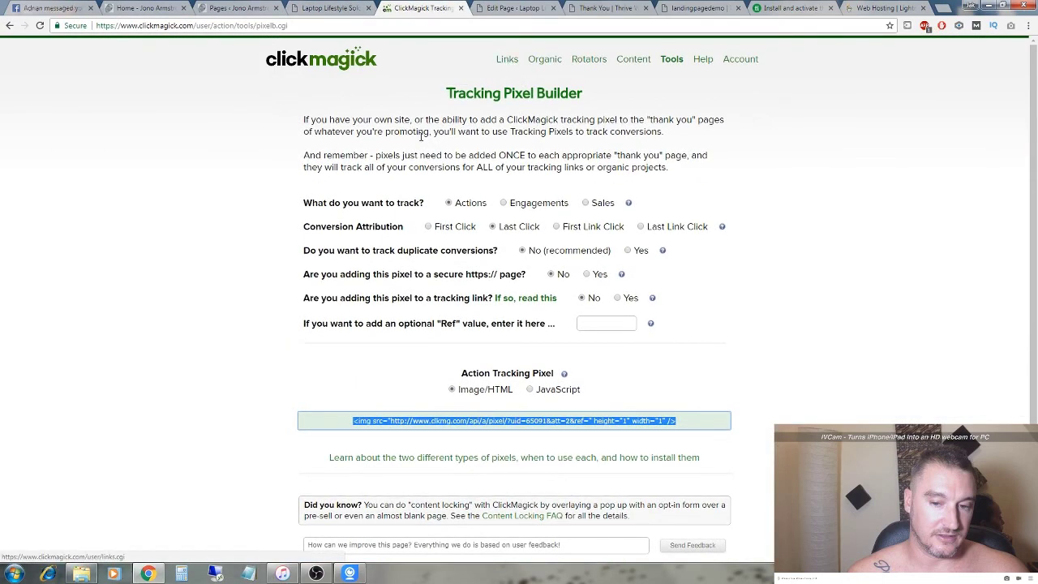
scroll(183, 331, down, 3)
scroll(390, 202, up, 3)
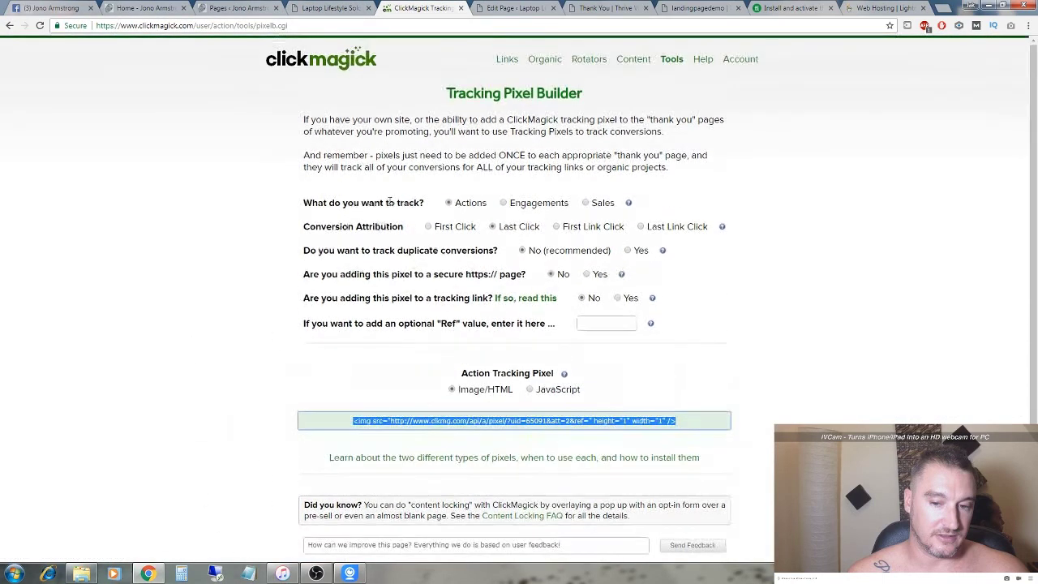
click(506, 61)
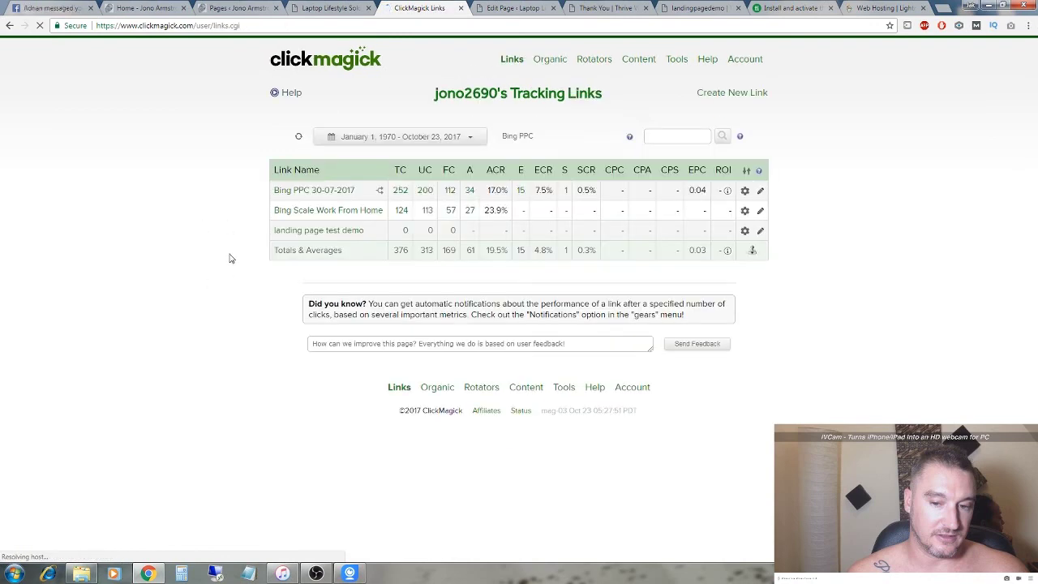
Save the landingpagedemo page and return to the ClickMagick tracking links
click(702, 9)
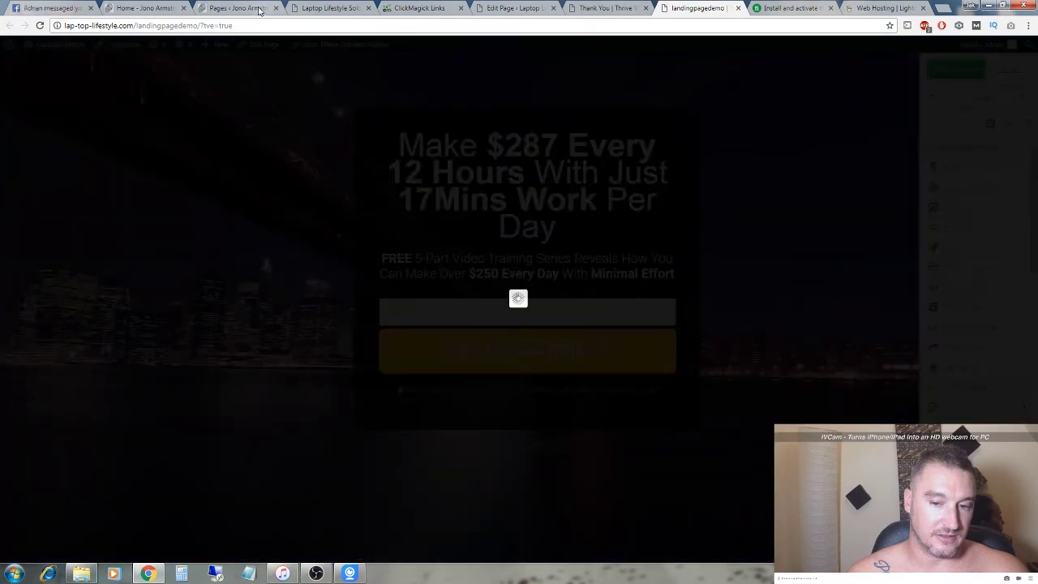
click(328, 8)
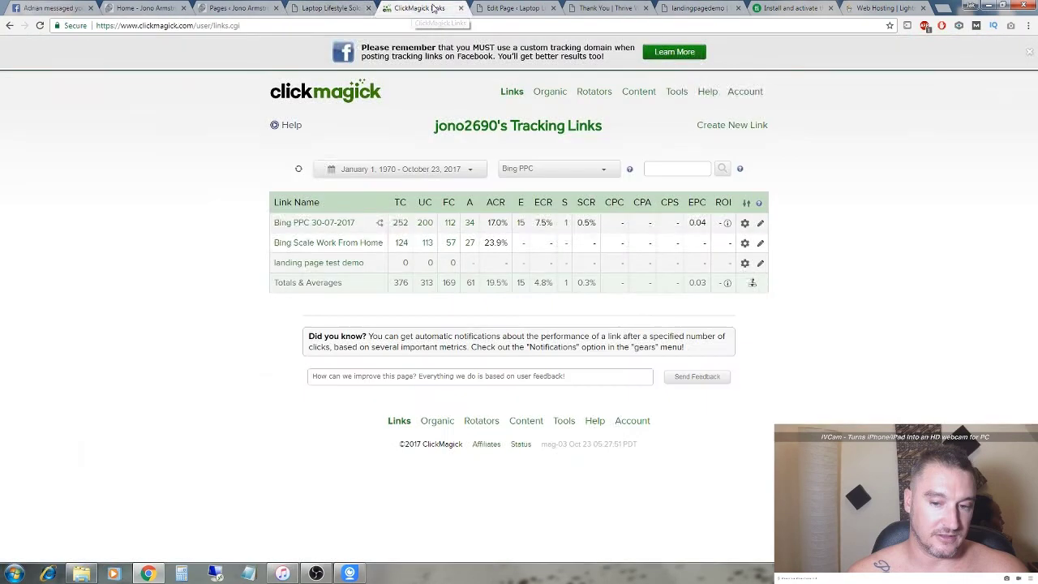
click(434, 7)
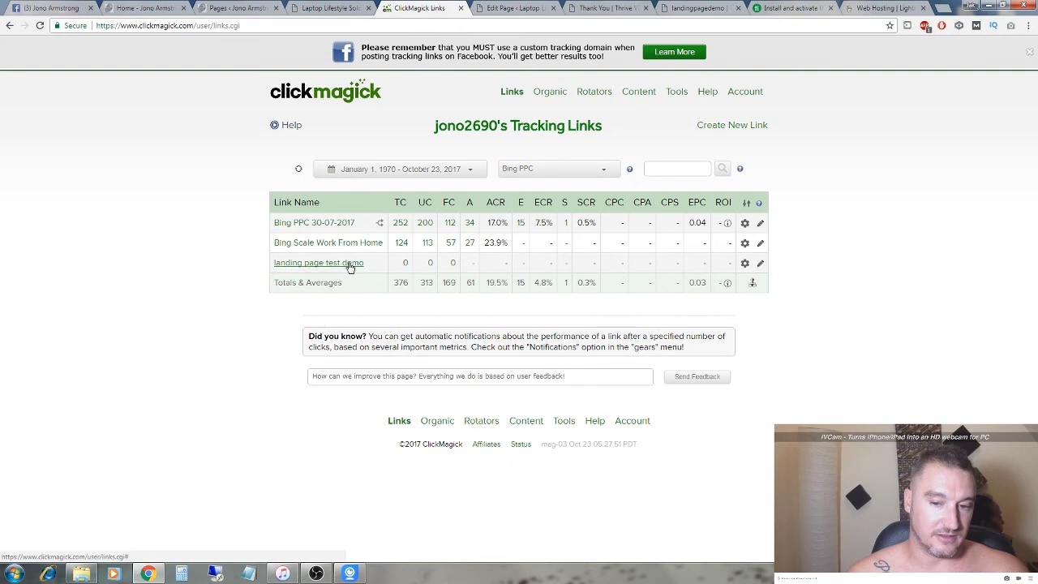
Open the details of the "landing page test demo" tracking link and check its Primary URL
mouse_move(350, 268)
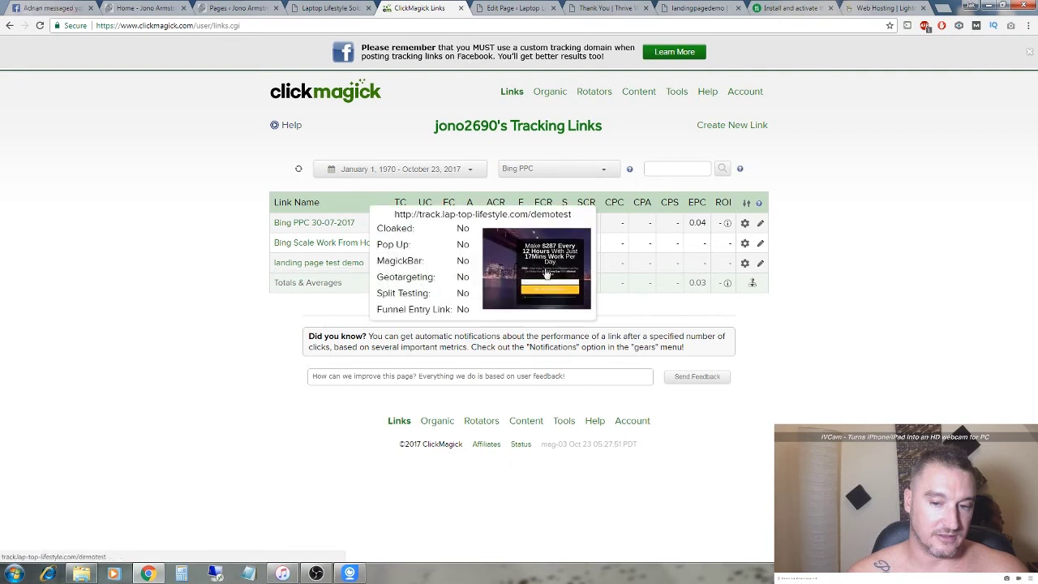
click(344, 264)
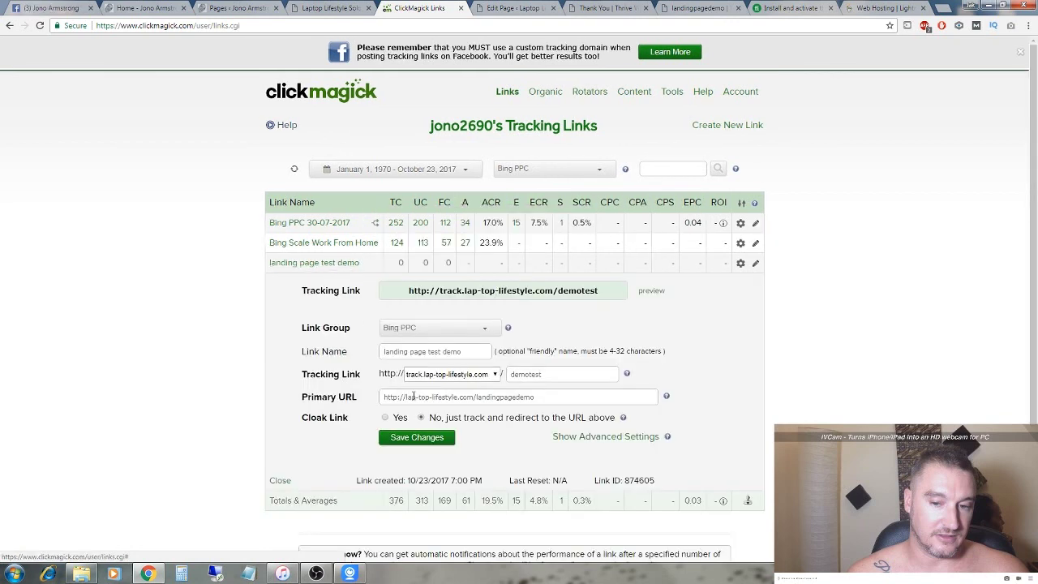
drag(546, 396, 349, 395)
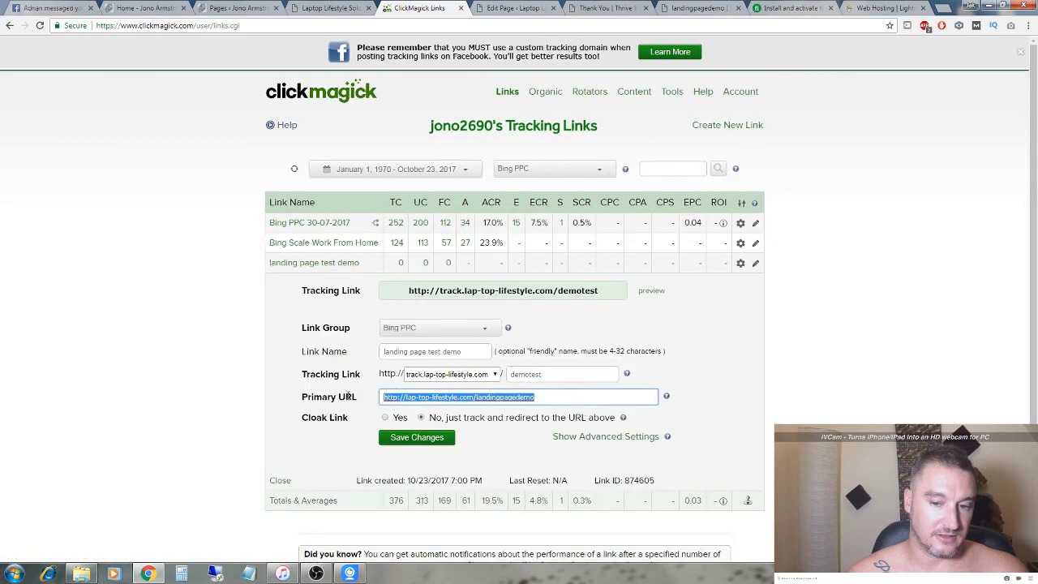
click(587, 330)
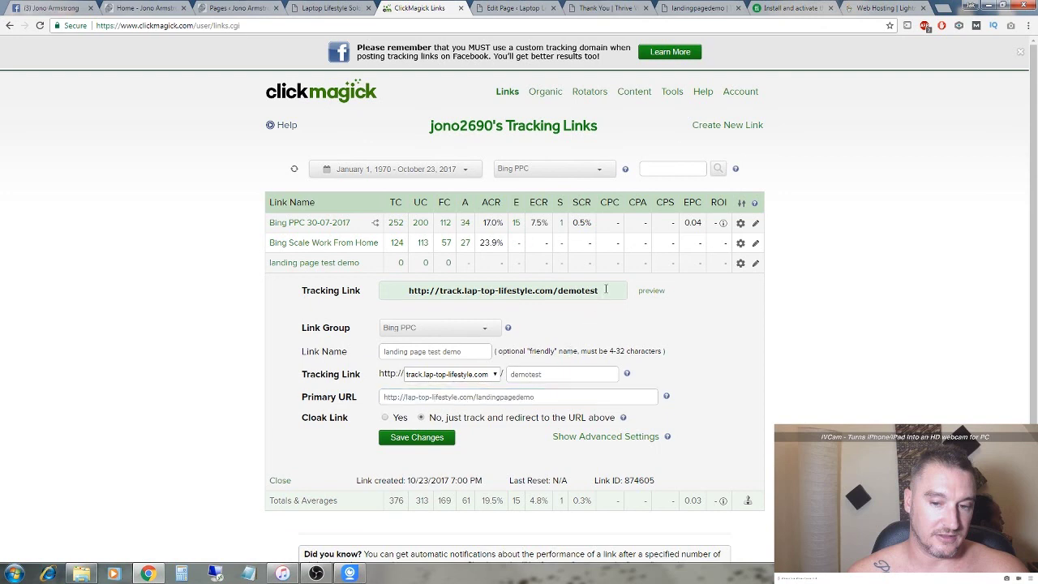
Review the demotest link's full tracking address and the domain options available for it
drag(606, 290, 419, 292)
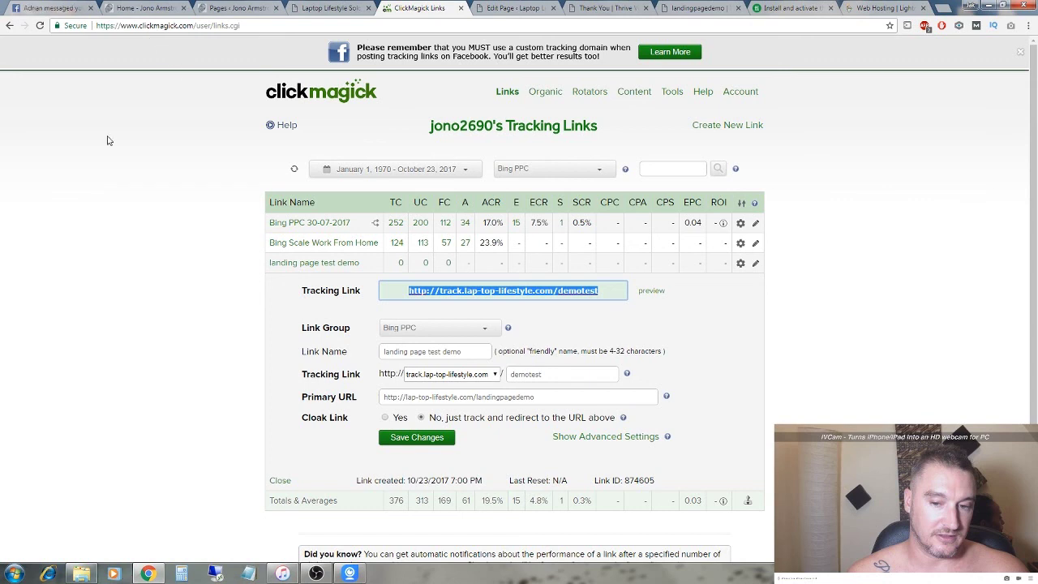
click(176, 118)
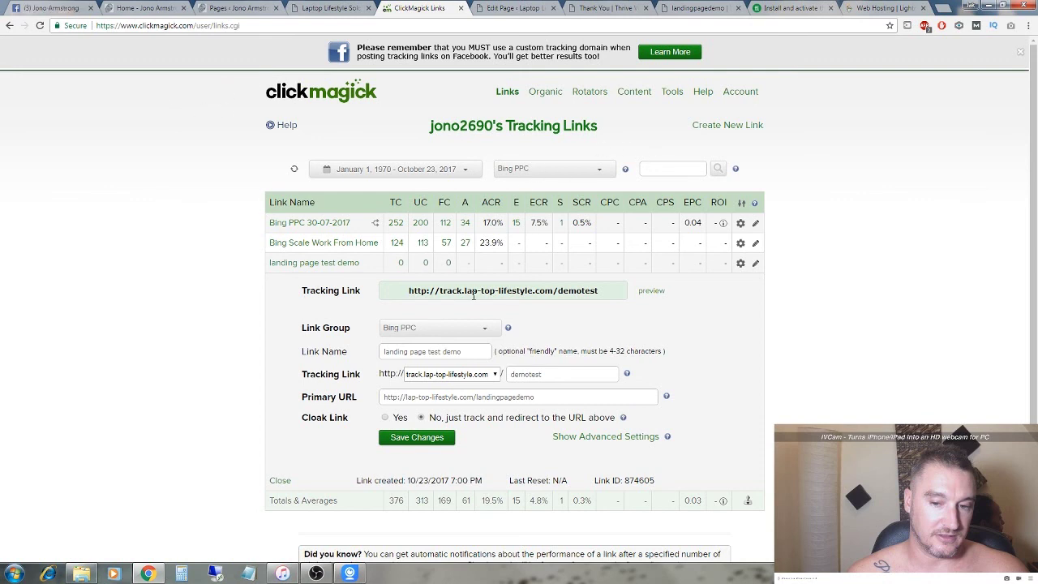
drag(610, 292, 549, 296)
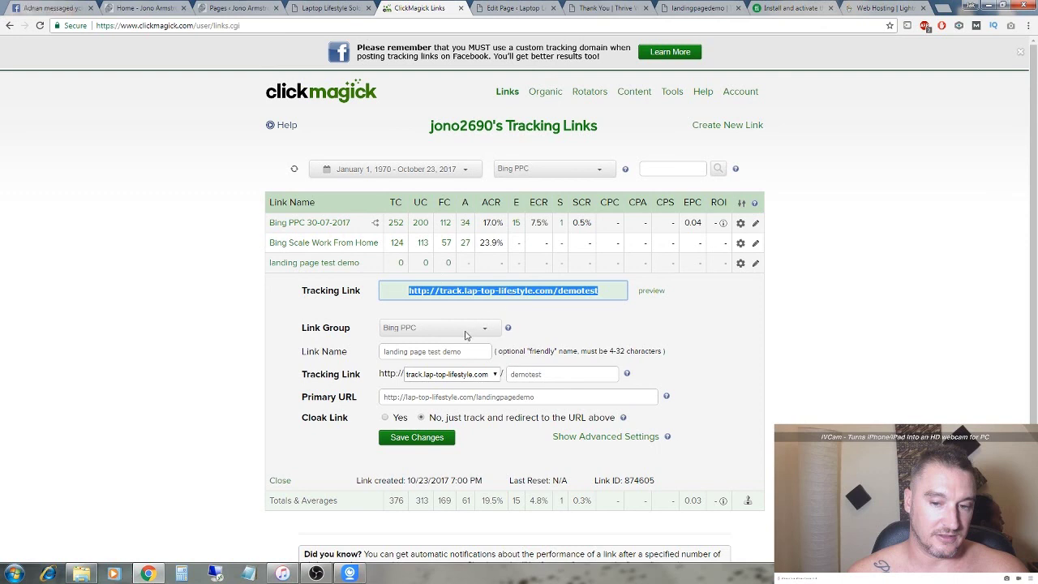
click(472, 378)
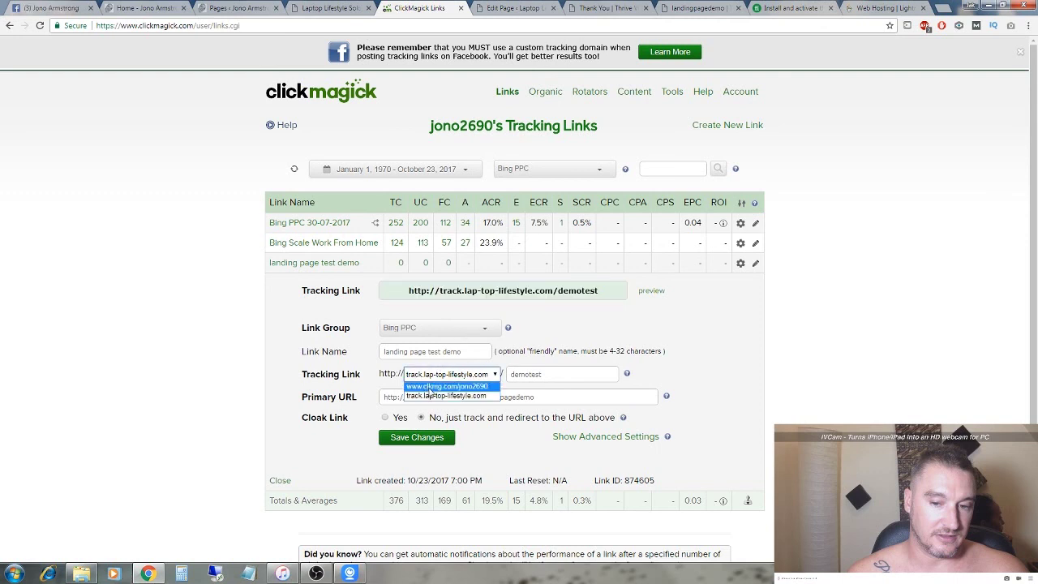
click(720, 339)
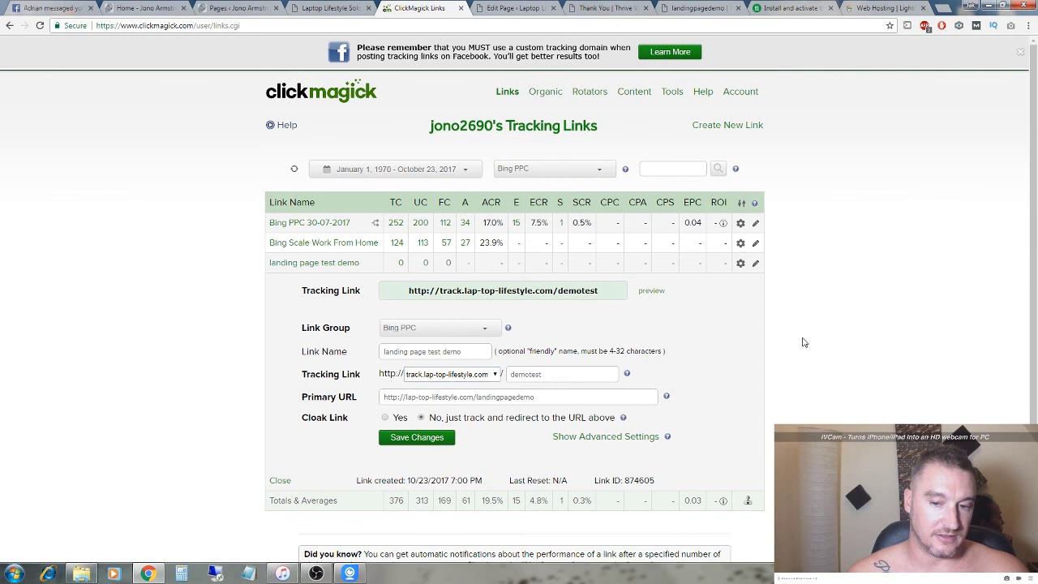